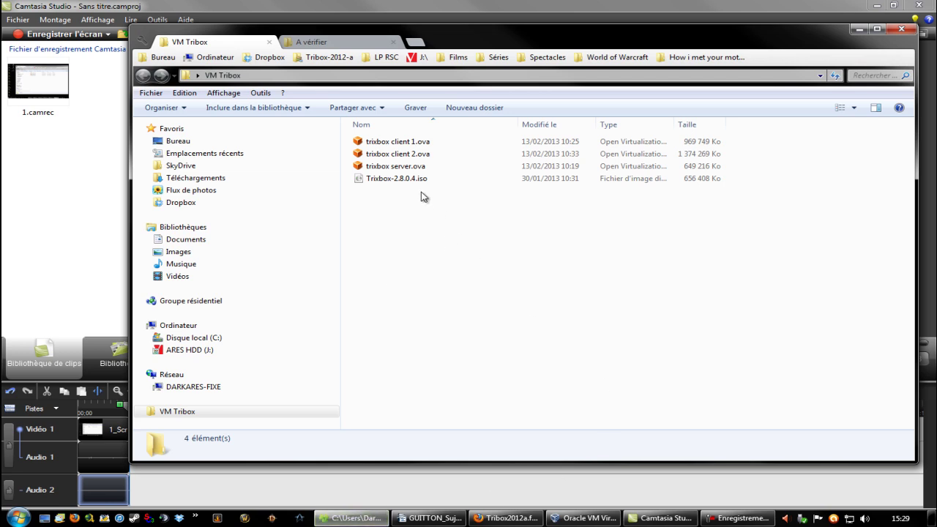
- Check the 641 Mo Trixbox-2.8.0.4.iso image in the VM Tribox folder, then switch to Firefox
left_click(401, 179)
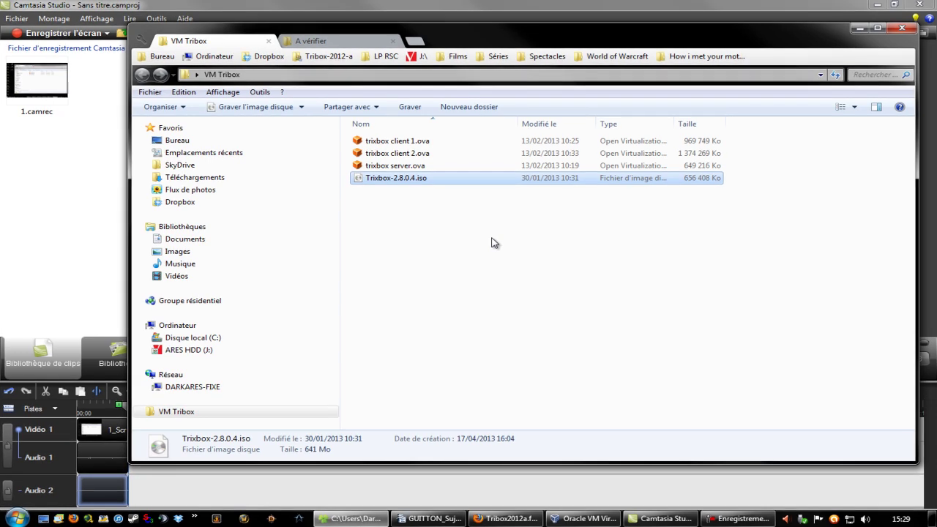
left_click_drag(466, 27, 476, 84)
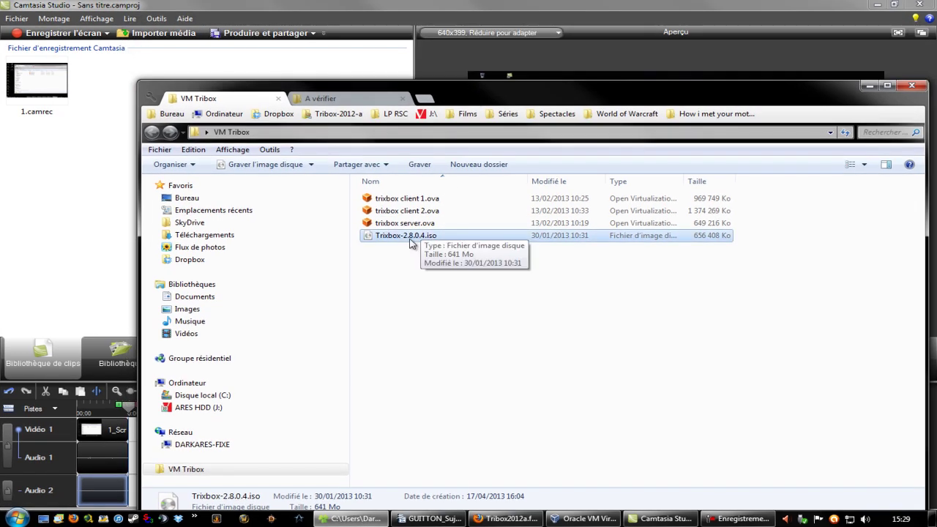
left_click_drag(505, 97, 463, 42)
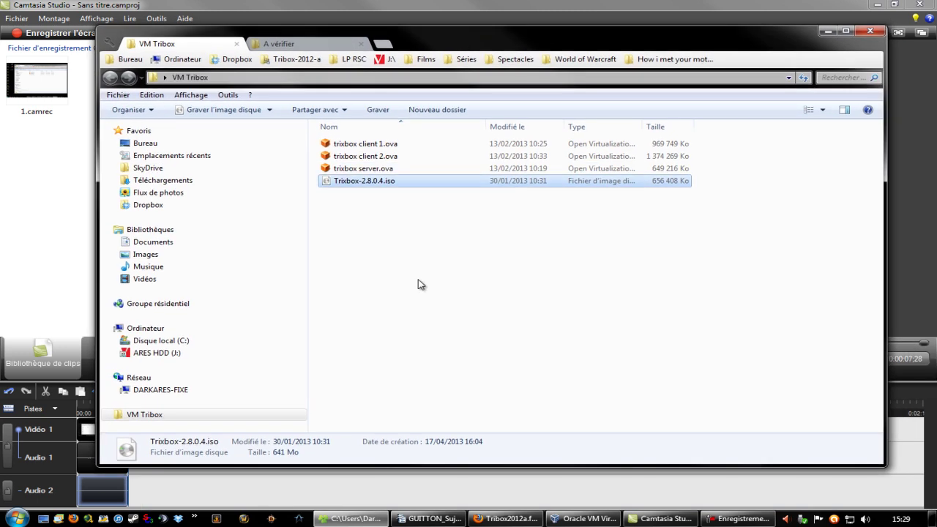
left_click(503, 518)
- Open the trixbox website from the Ressources list and browse its menus
scroll(813, 424, "down", 5)
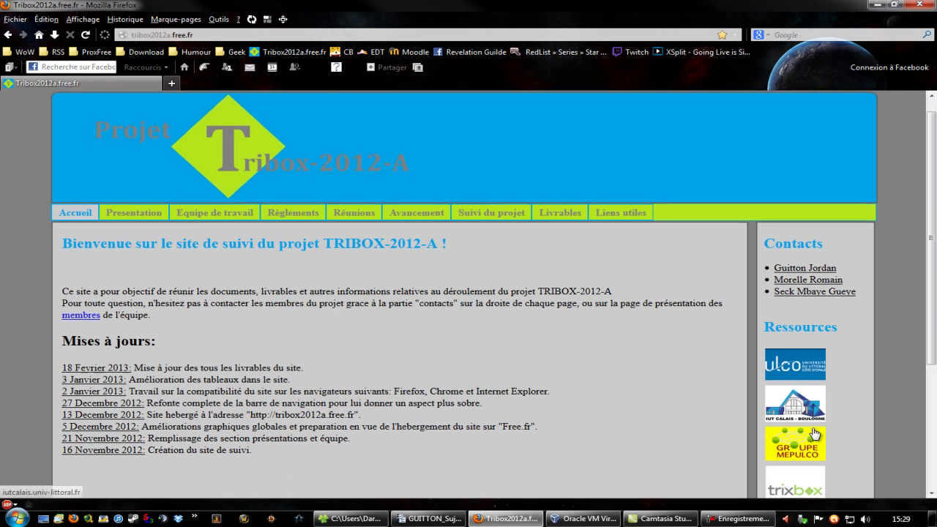
left_click(795, 360)
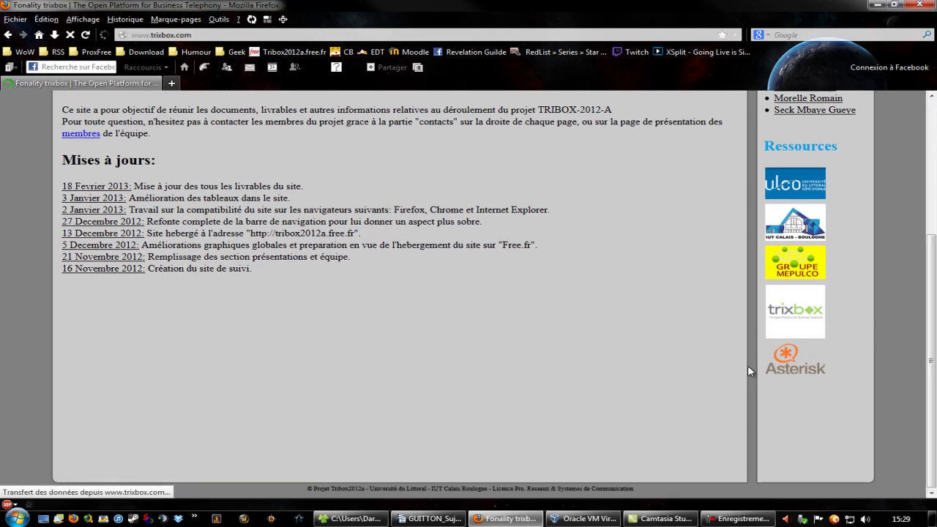
scroll(542, 293, "down", 2)
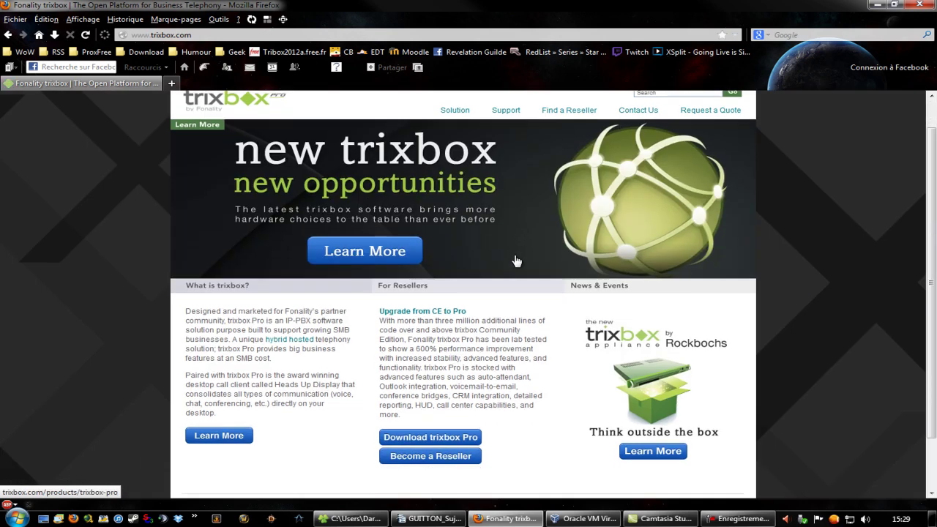
scroll(544, 297, "up", 2)
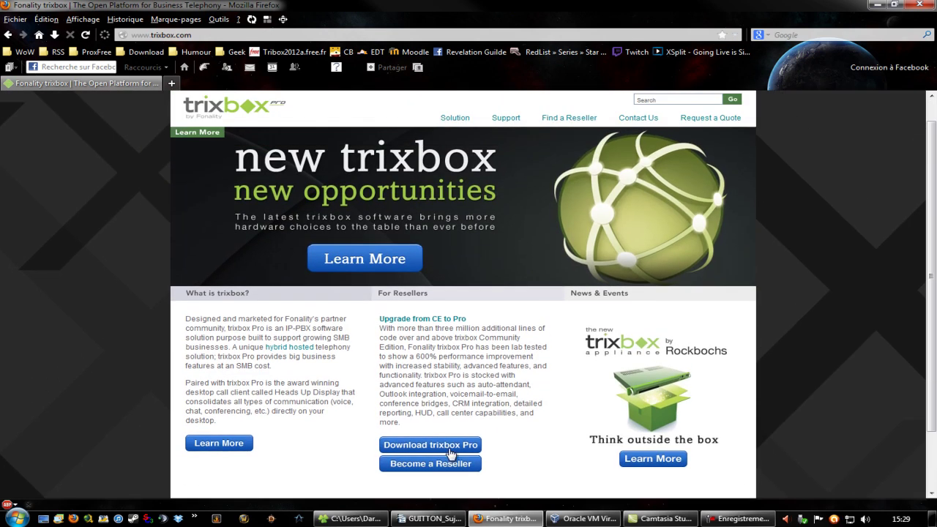
mouse_move(506, 125)
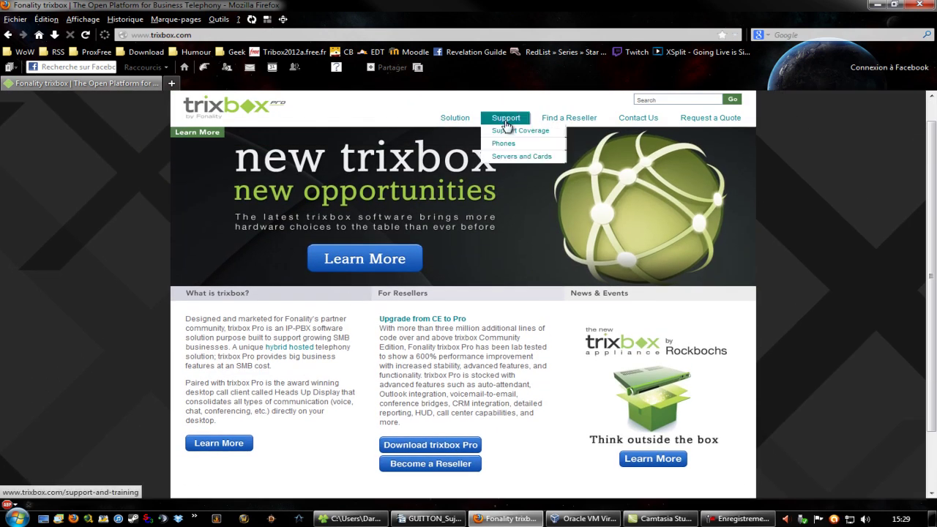
mouse_move(452, 120)
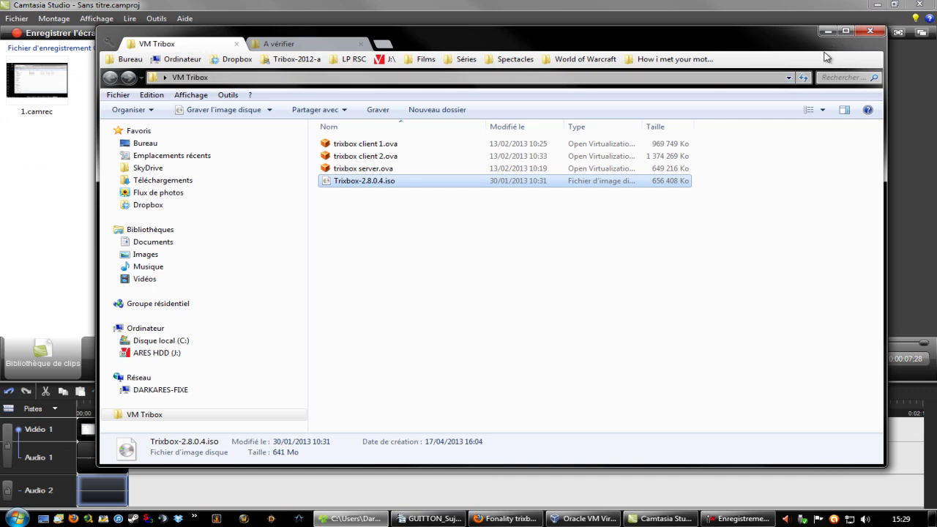
- Launch Oracle VM VirtualBox from the taskbar's quick-launch shortcuts
left_click(417, 320)
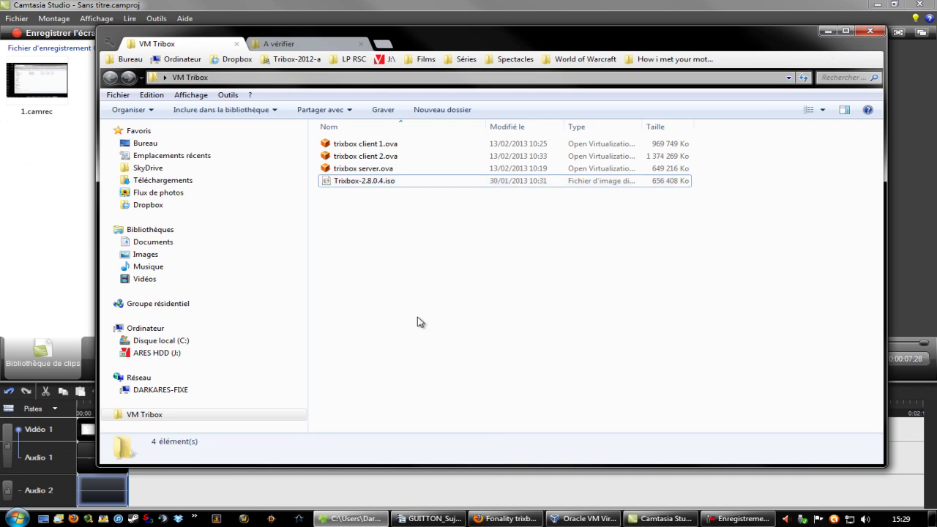
left_click(194, 518)
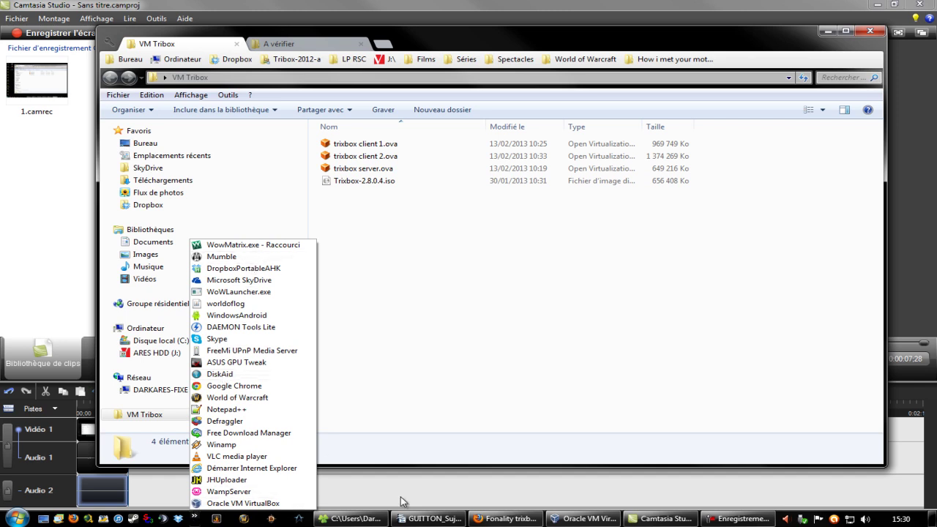
left_click(584, 518)
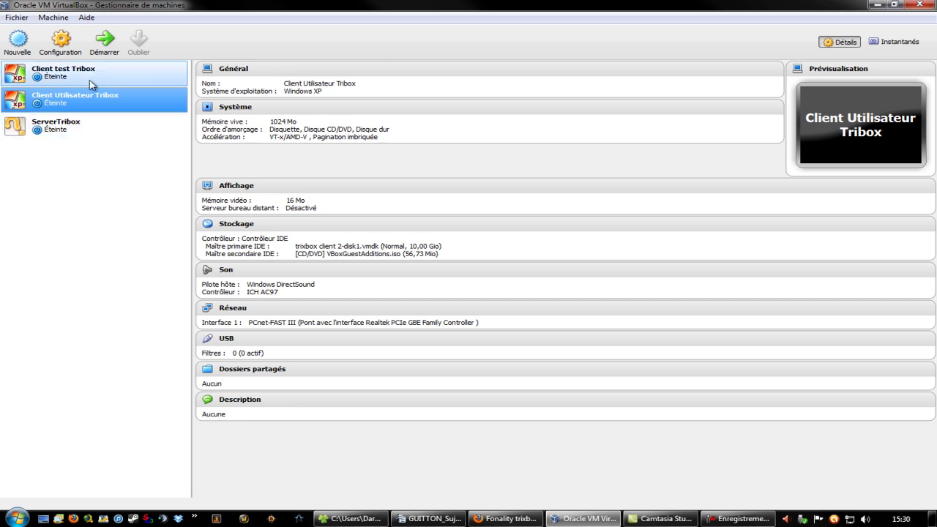
left_click(110, 69)
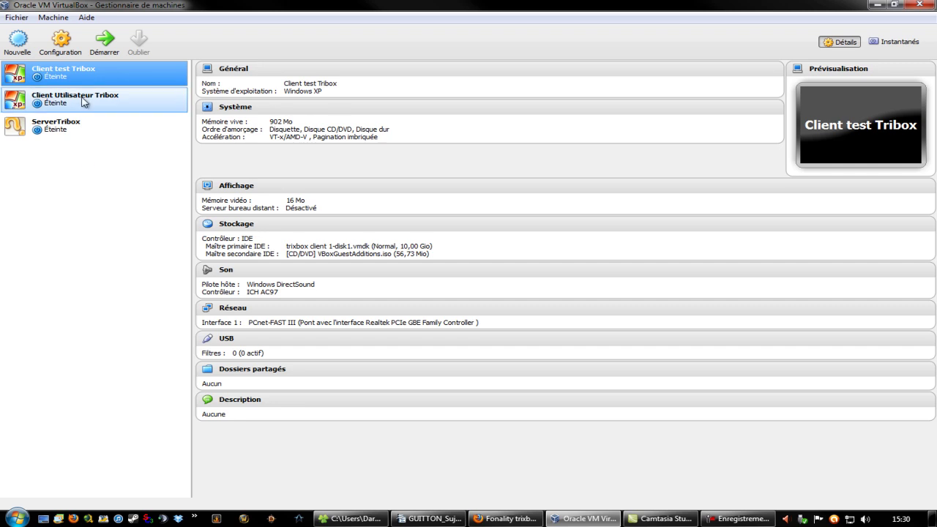
left_click(137, 100)
left_click(120, 120)
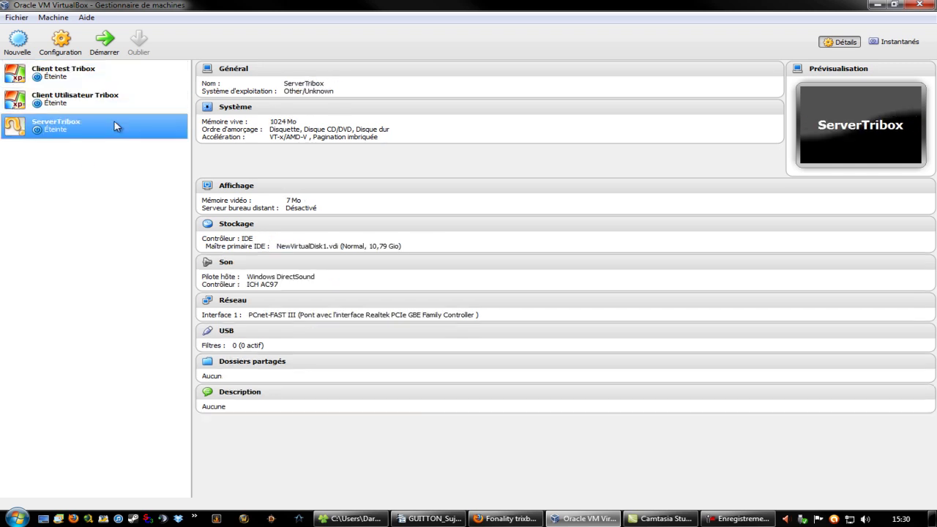
left_click(109, 69)
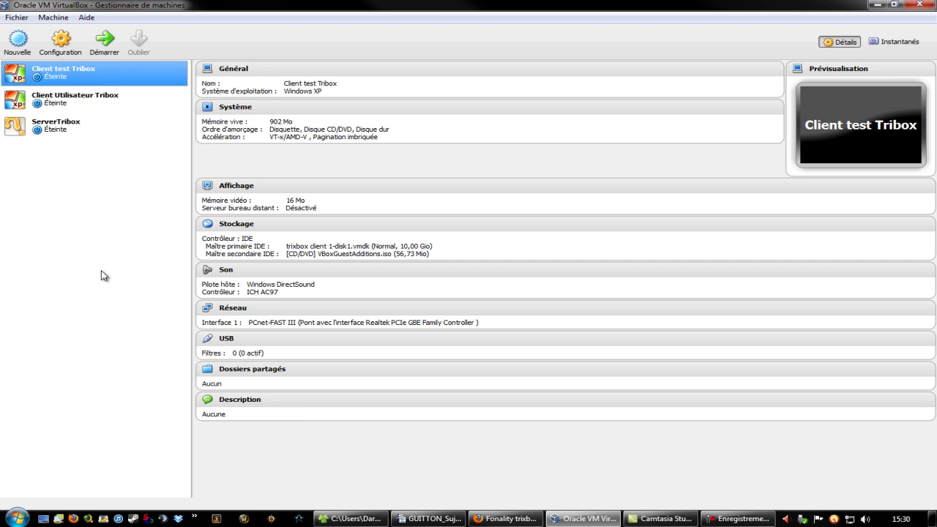
left_click(93, 107)
left_click(91, 132)
left_click(89, 73)
left_click(82, 128)
left_click(97, 100)
left_click(110, 70)
left_click(125, 99)
left_click(139, 130)
left_click(144, 107)
left_click(143, 78)
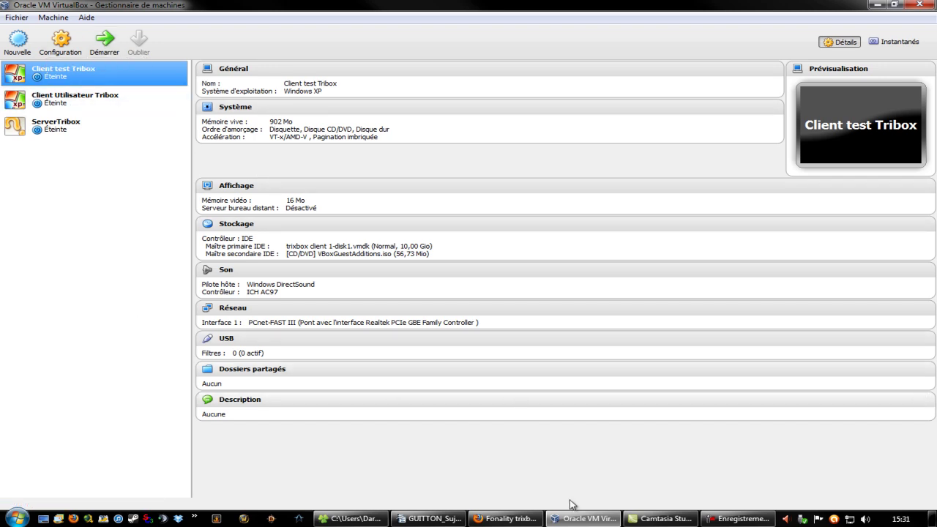
left_click(379, 522)
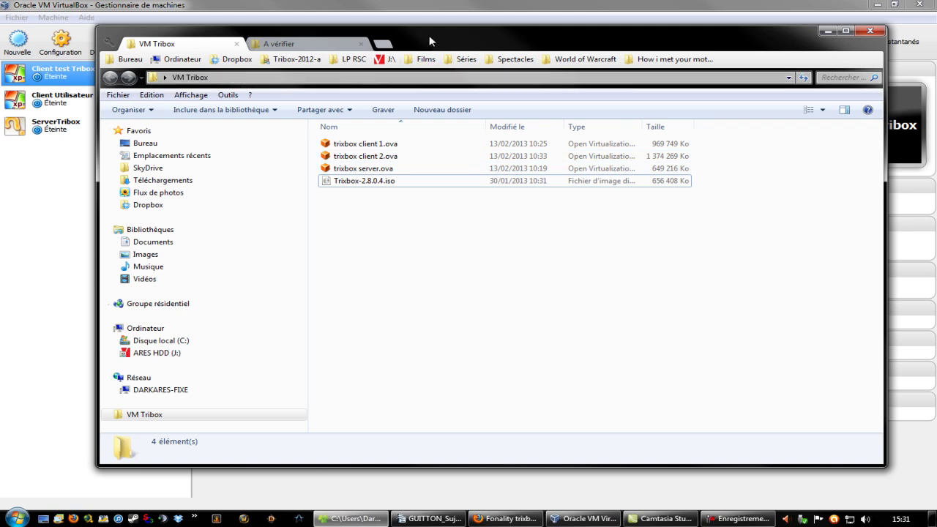
left_click_drag(428, 35, 460, 50)
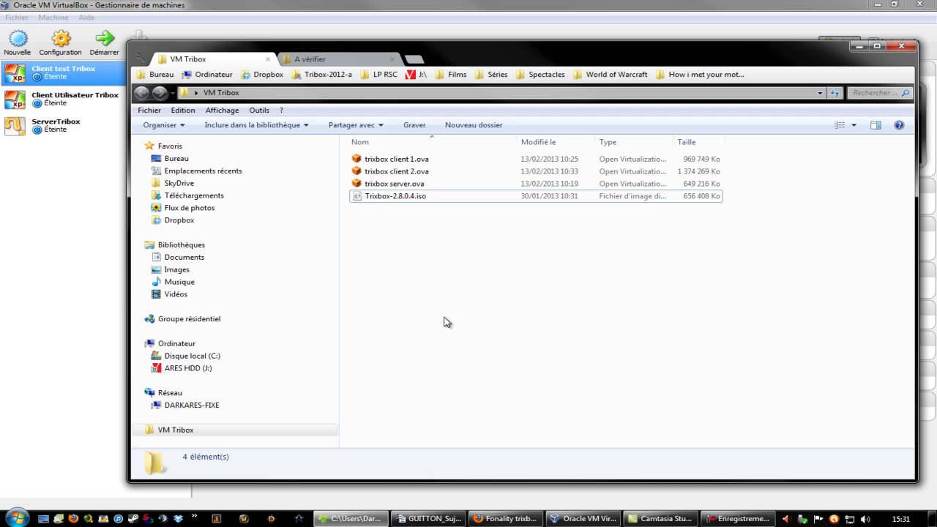
left_click_drag(516, 50, 473, 37)
left_click(438, 246)
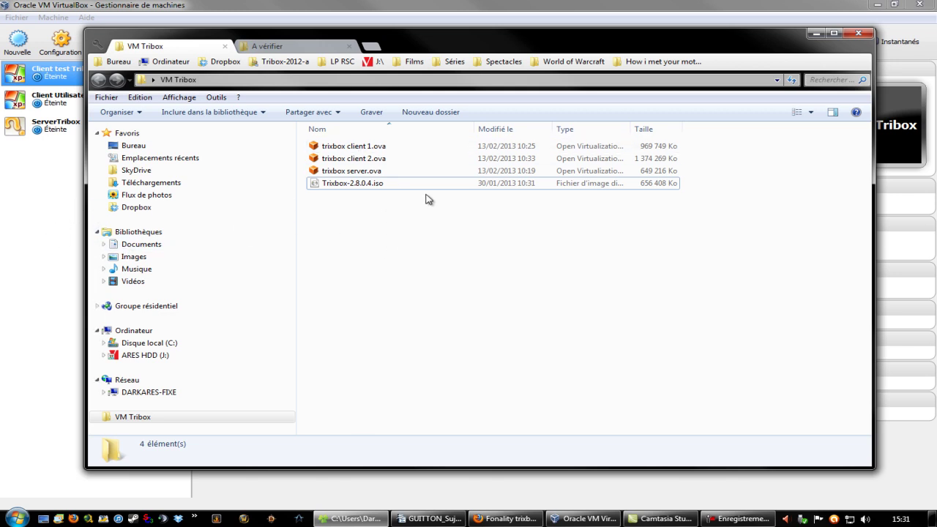
left_click(392, 185)
left_click(21, 236)
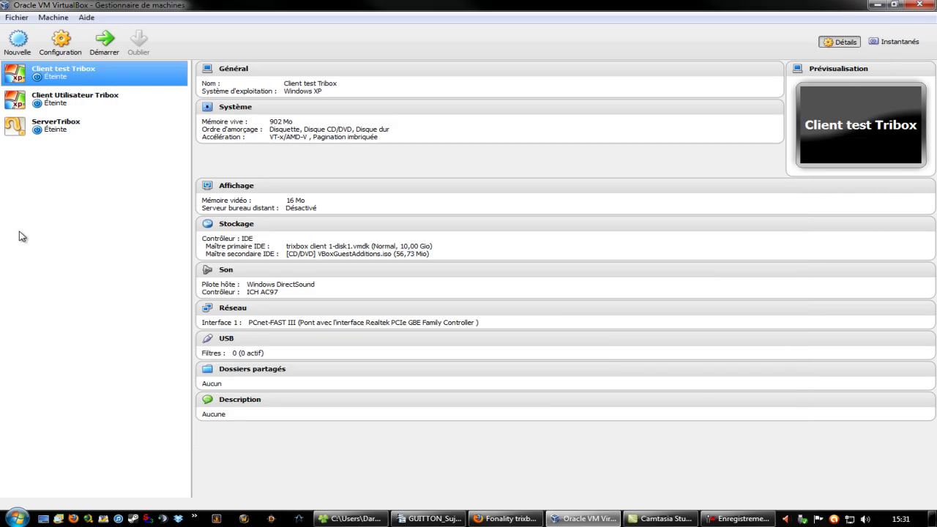
- Start a new virtual machine (Ctrl+N) and name it TriboxServer
left_click(98, 41)
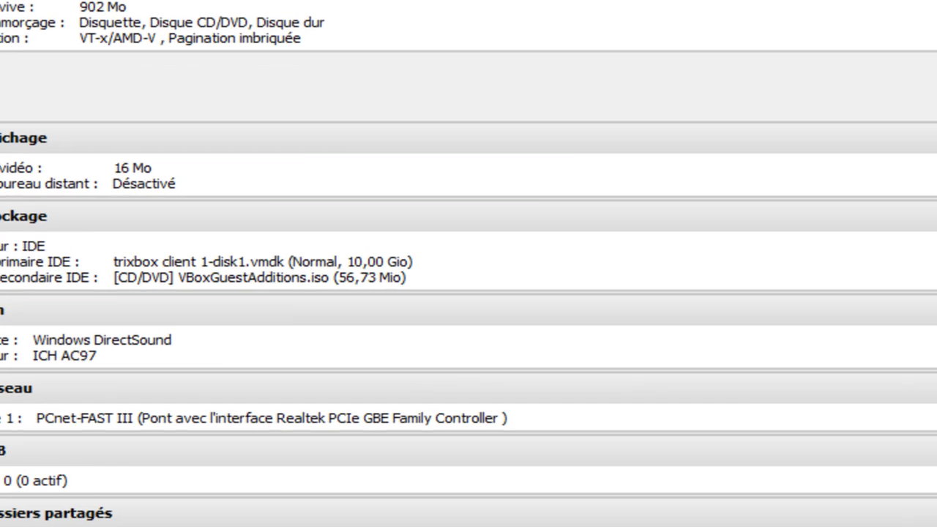
key("ctrl+n")
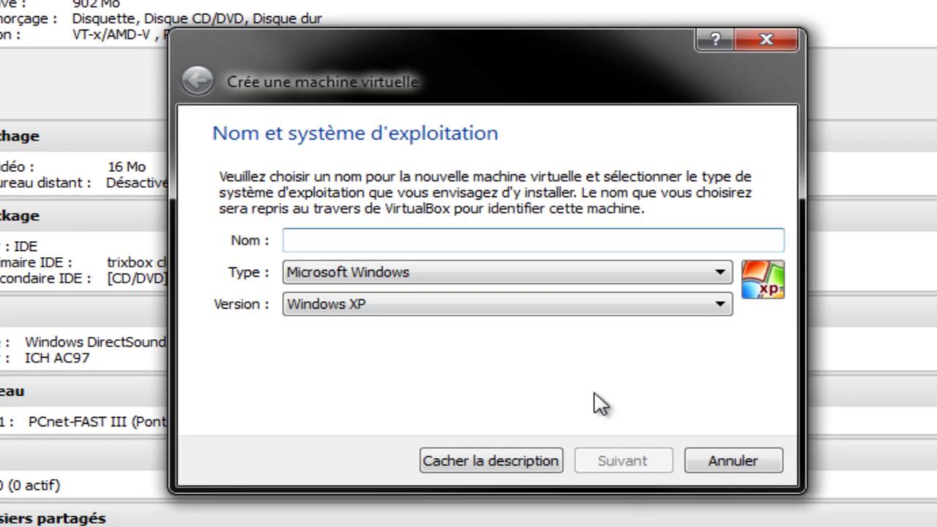
type("Server")
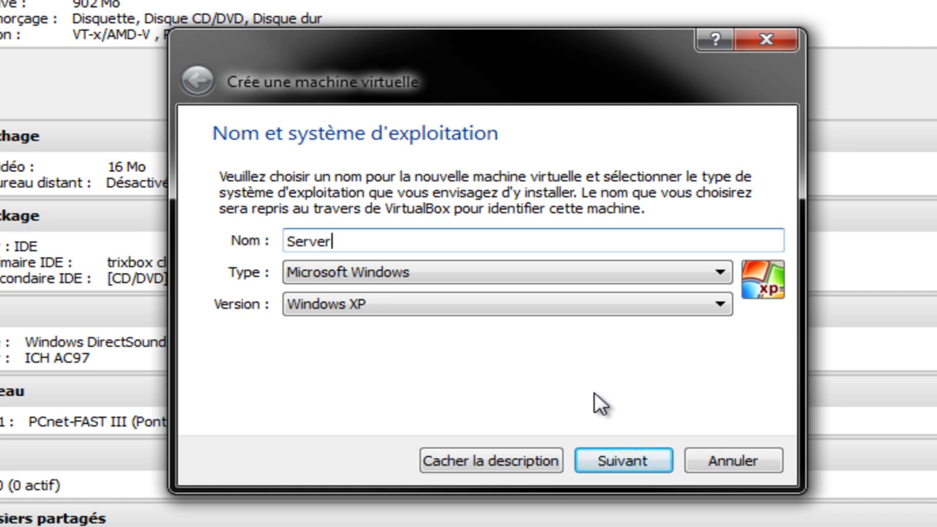
key("BackSpace")
key("BackSpace")
key("BackSpace")
key("BackSpace")
key("BackSpace")
type("Tr")
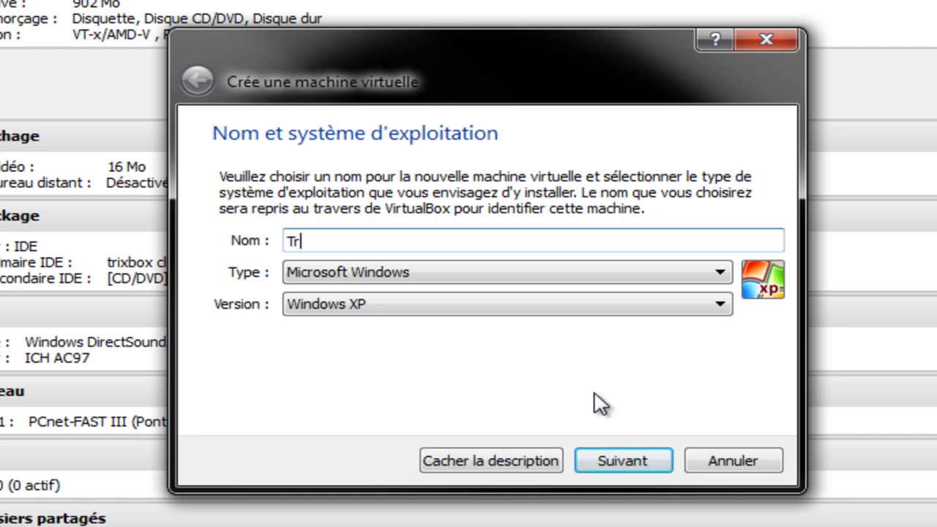
type("iboxSever")
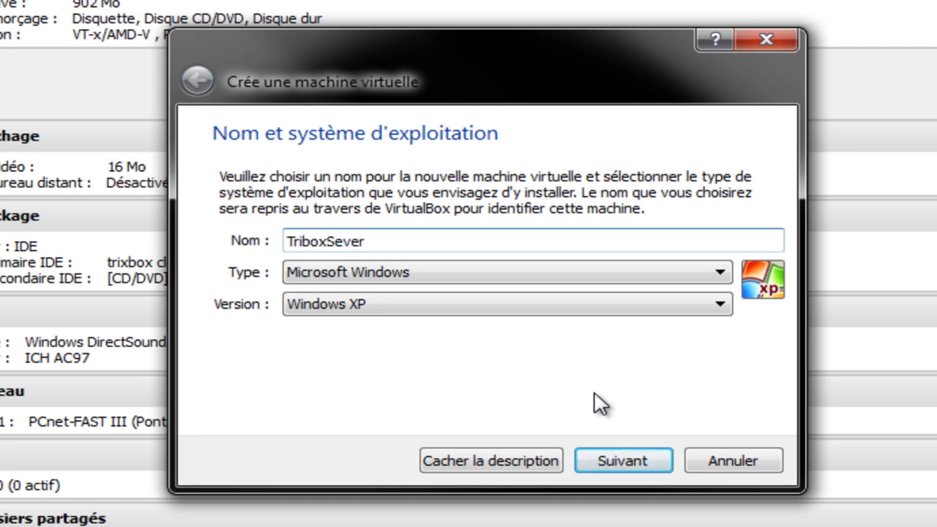
type("ve")
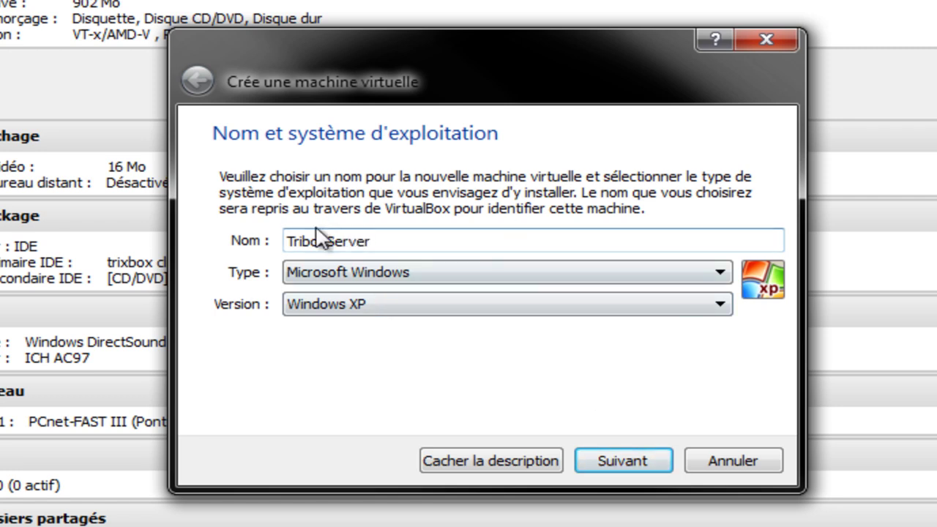
double_click(435, 236)
left_click(391, 247)
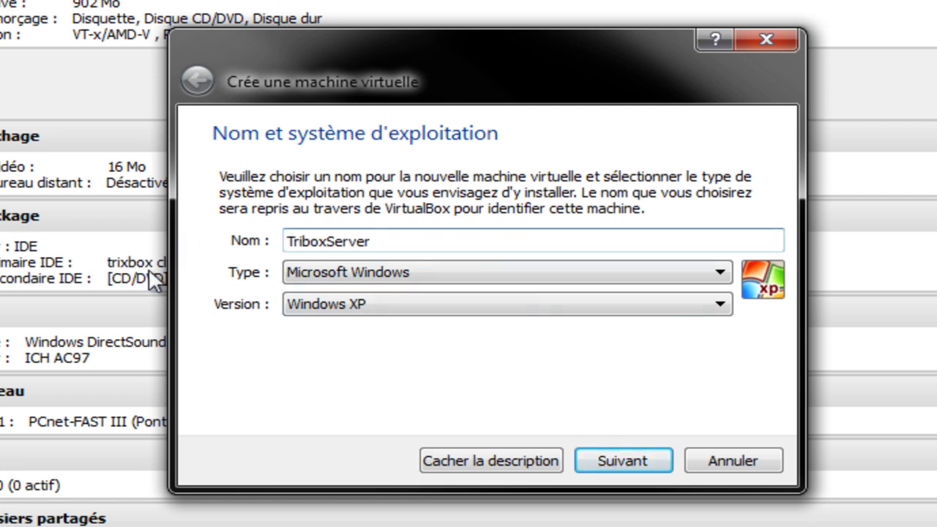
- Set the type to Other and version to Other/Unknown, then continue
left_click(596, 273)
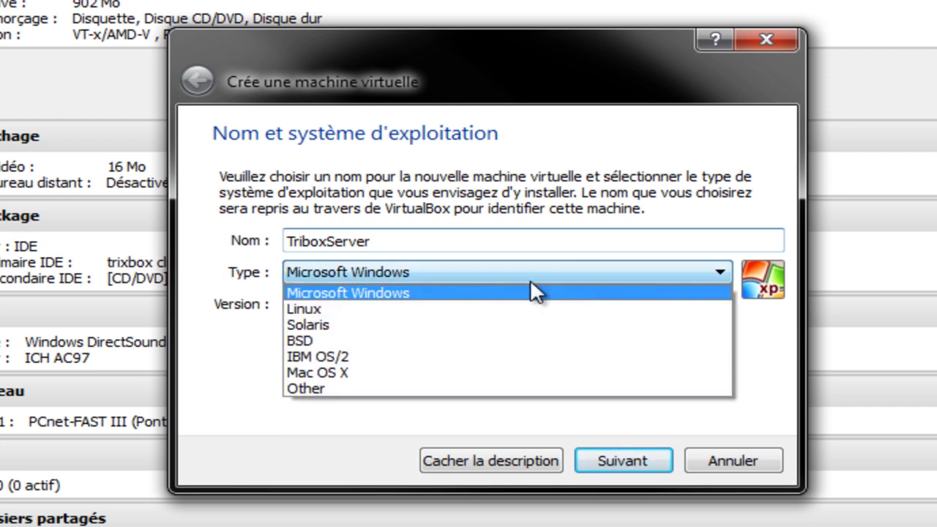
left_click(357, 385)
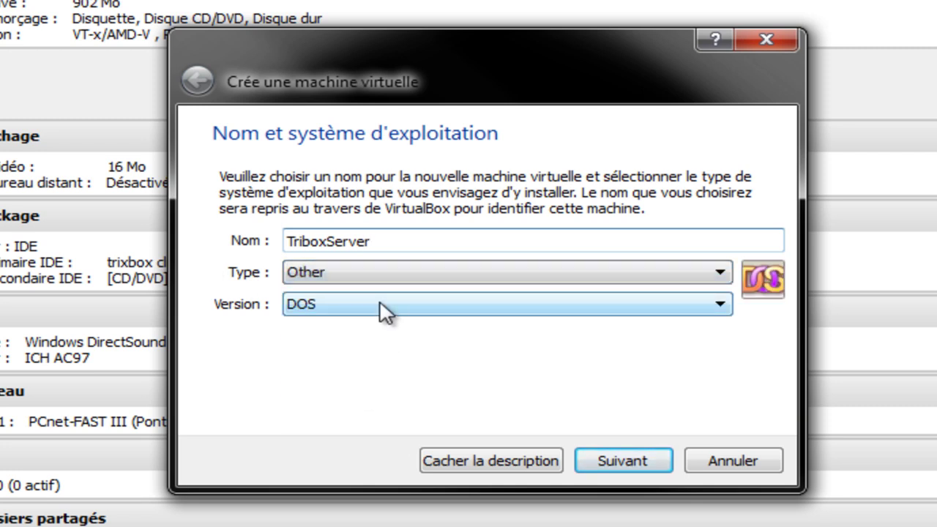
left_click(382, 308)
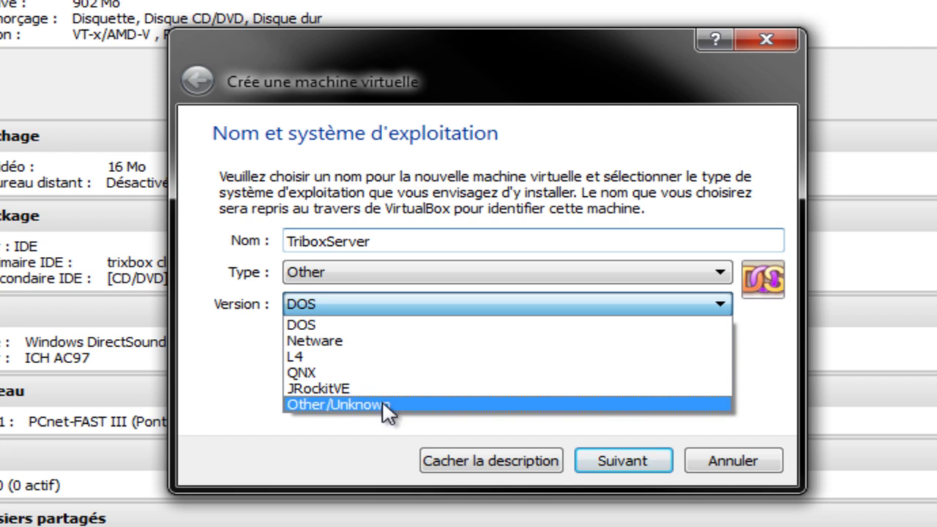
left_click(383, 404)
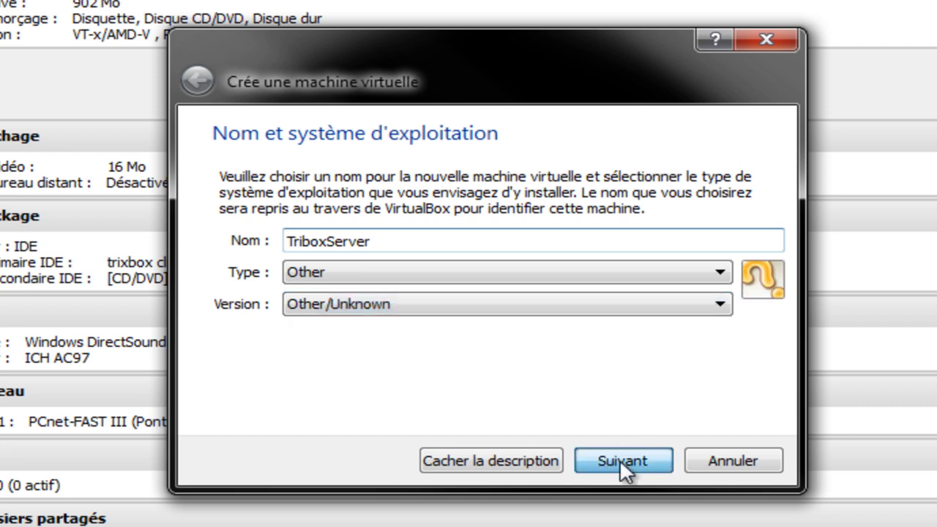
left_click(619, 459)
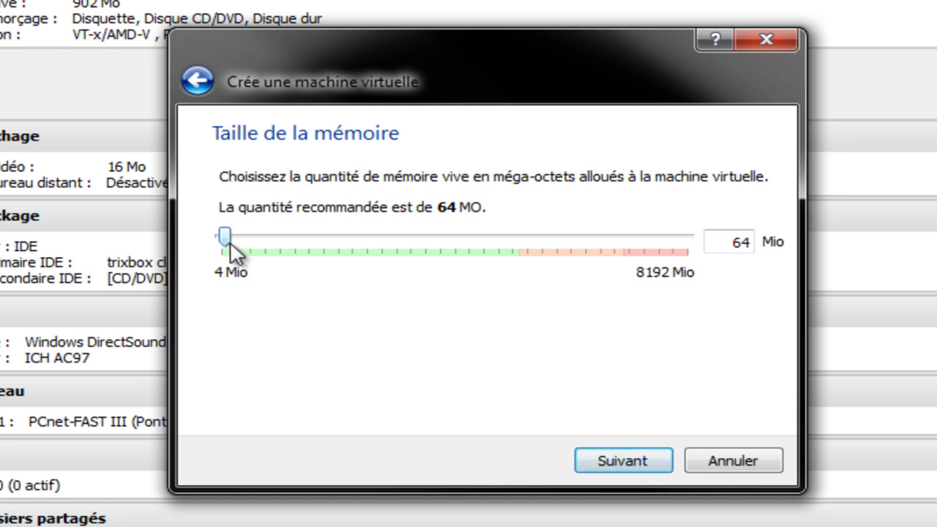
- Allocate 1024 MB of memory to the new machine and continue
left_click_drag(225, 236, 299, 249)
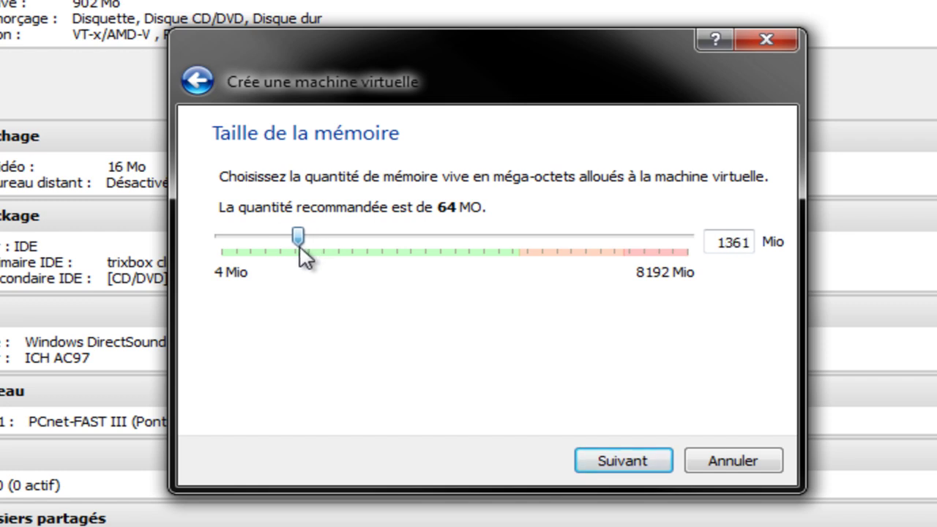
double_click(750, 242)
type("10")
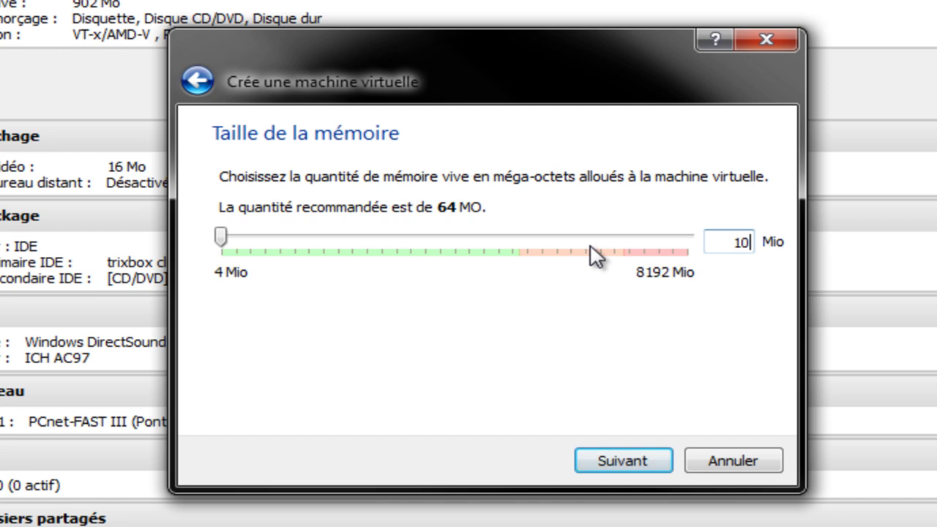
type("24")
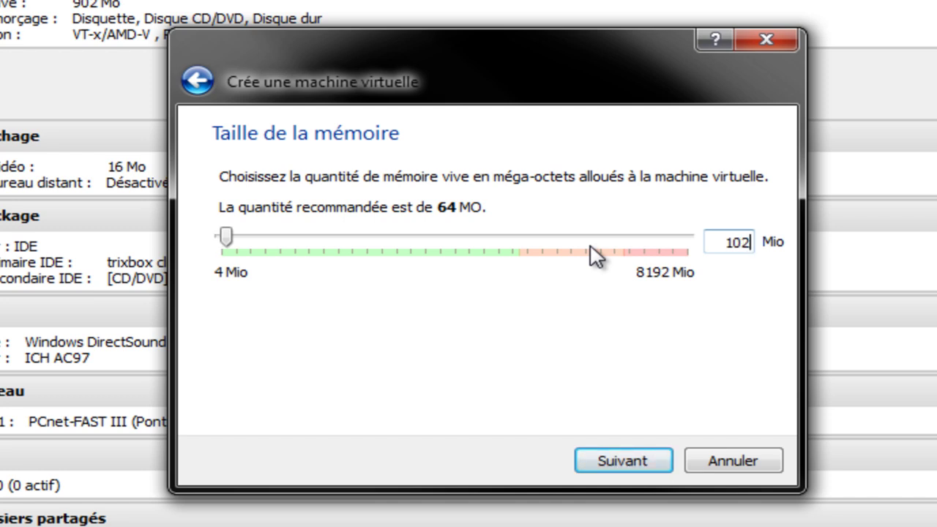
left_click(619, 458)
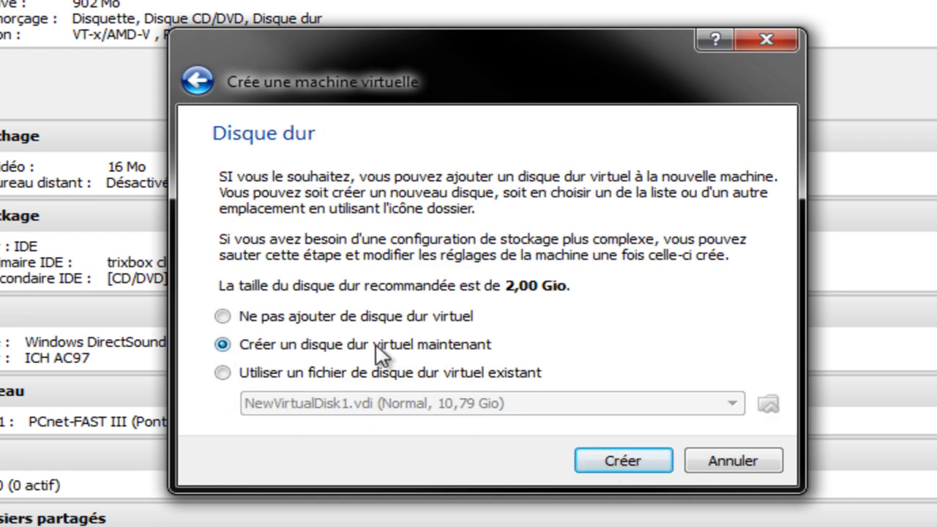
- Create a new virtual hard disk now in VDI format
left_click(607, 462)
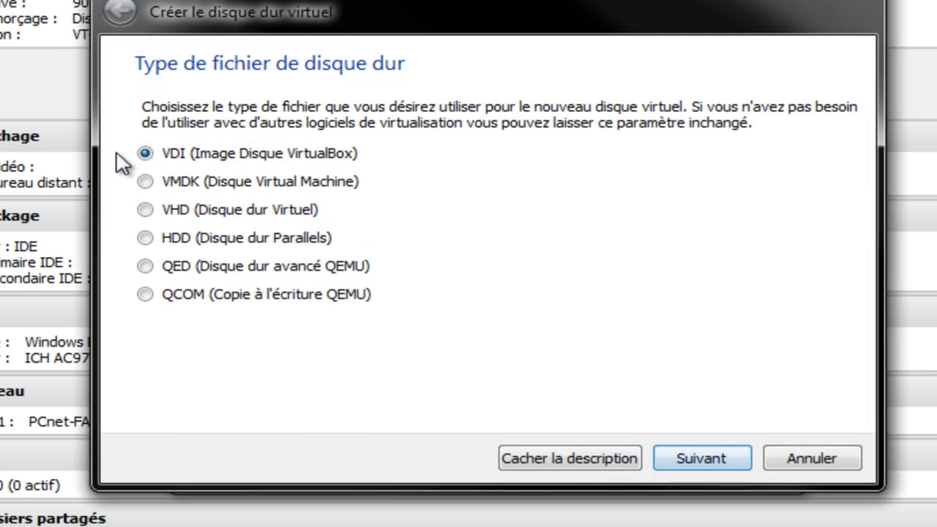
left_click(692, 455)
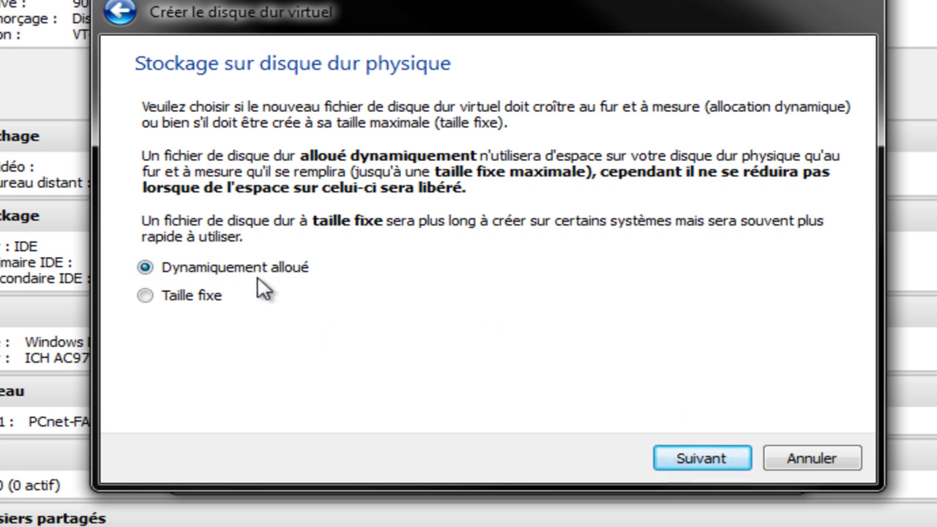
- Keep dynamic allocation, size the TriboxServer disk to about 10,11 Gio and create it
left_click(707, 458)
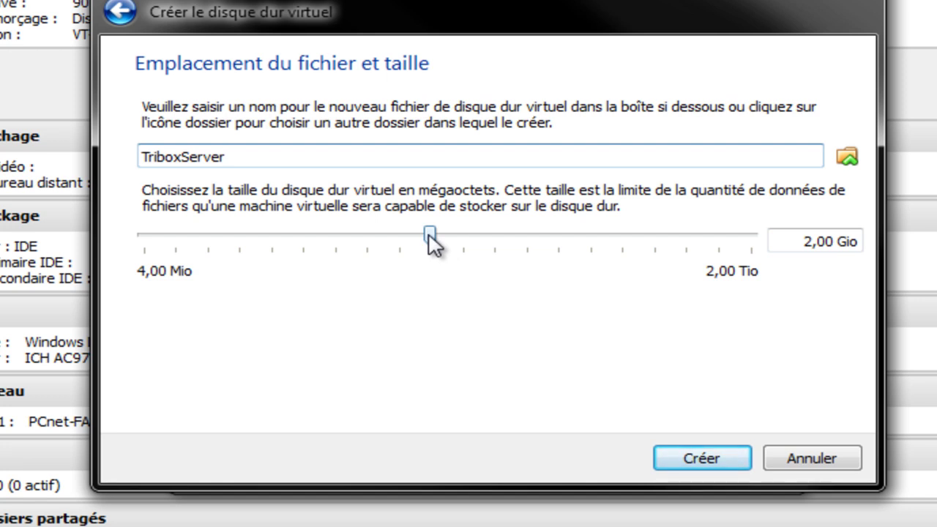
mouse_move(429, 238)
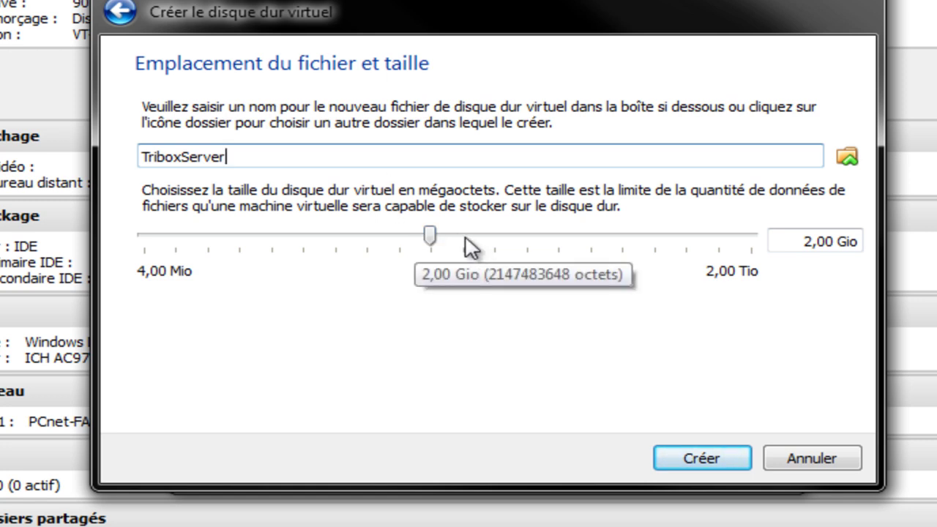
left_click(429, 234)
left_click_drag(428, 236, 502, 247)
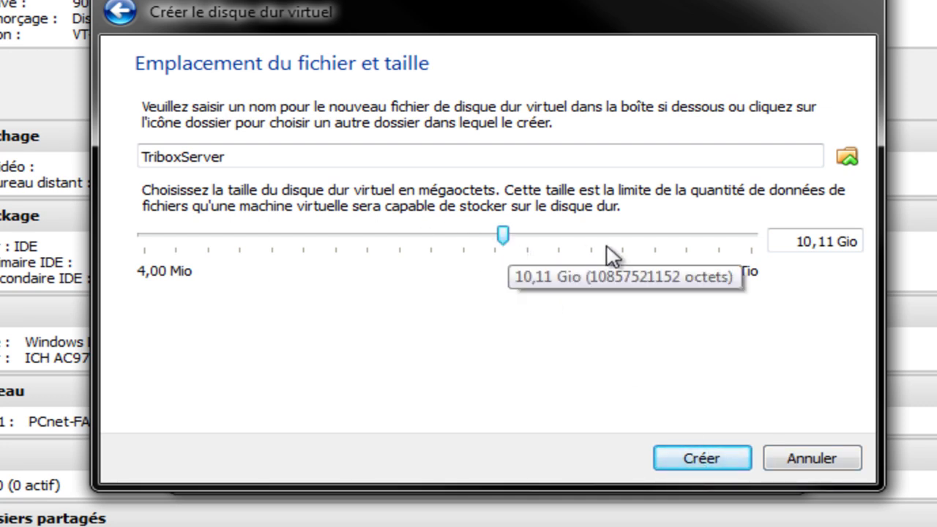
left_click(695, 458)
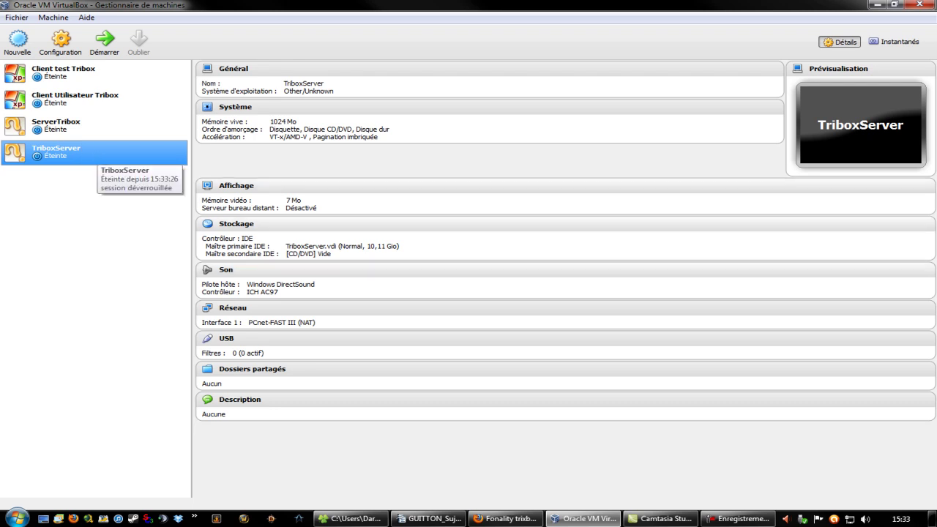
- Bring the VirtualBox Manager showing TriboxServer back to the front
key("alt+Tab")
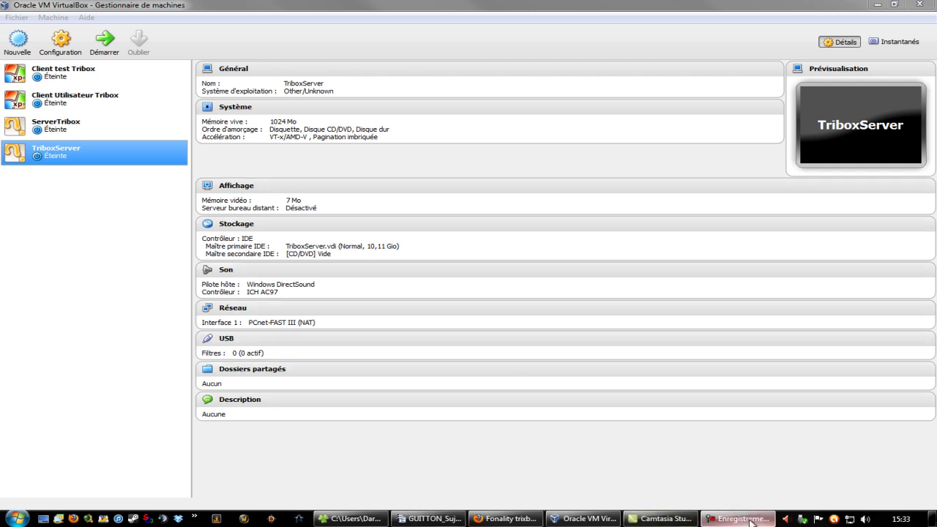
mouse_move(750, 522)
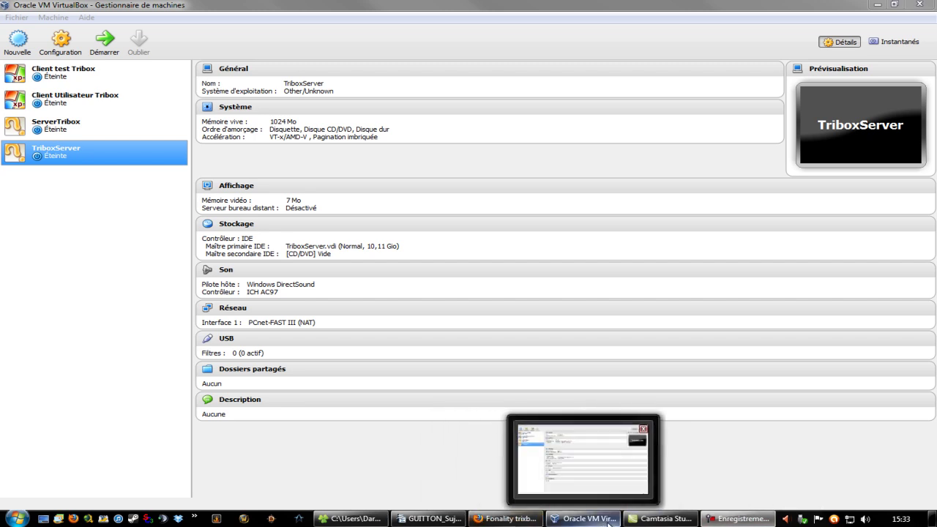
left_click(582, 518)
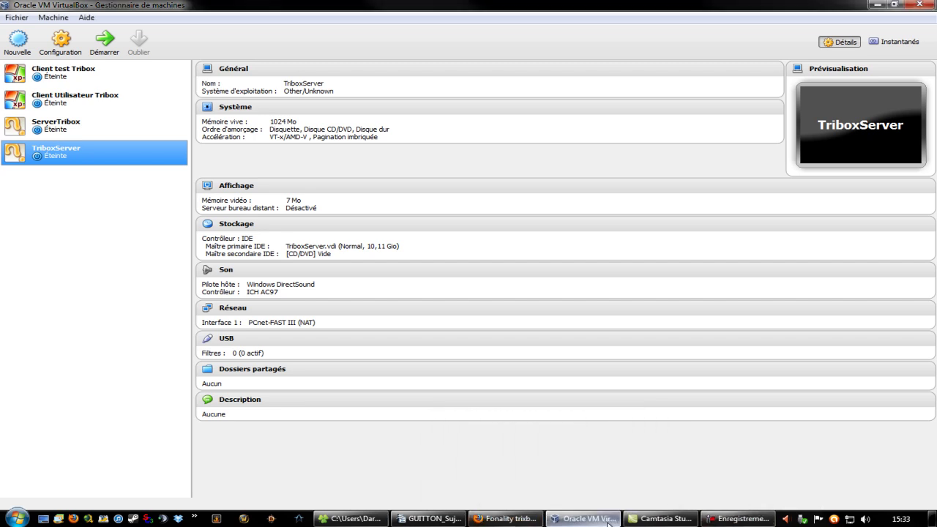
- Start TriboxServer and dismiss the boot-disk prompt, leaving it at 'No bootable medium found'
double_click(100, 150)
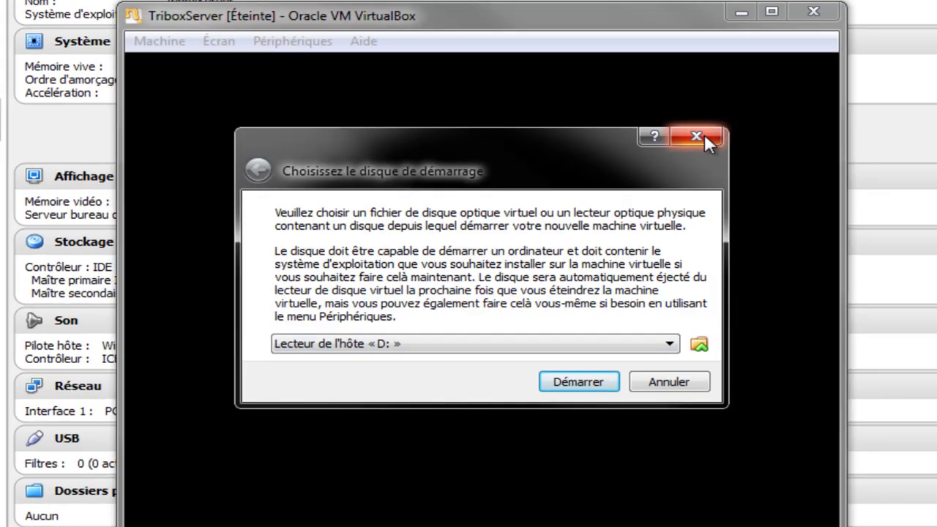
left_click_drag(532, 155, 583, 133)
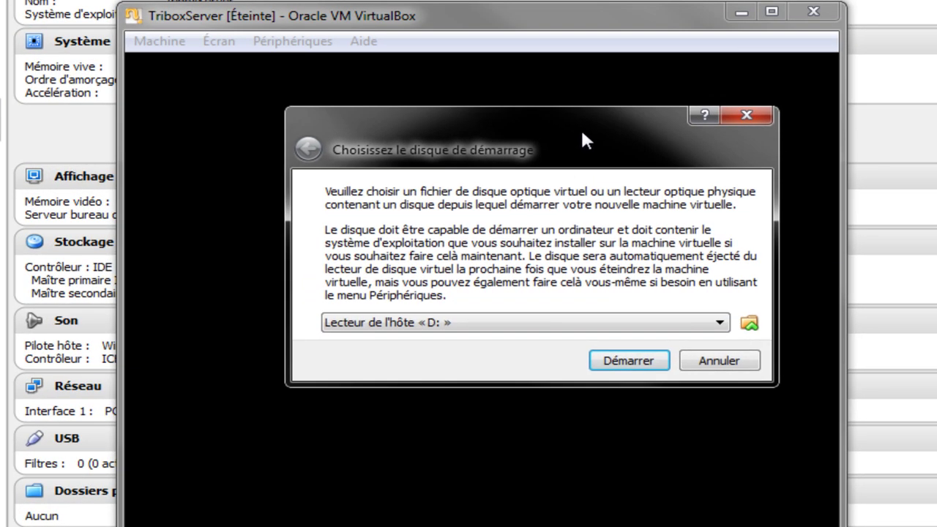
left_click(763, 116)
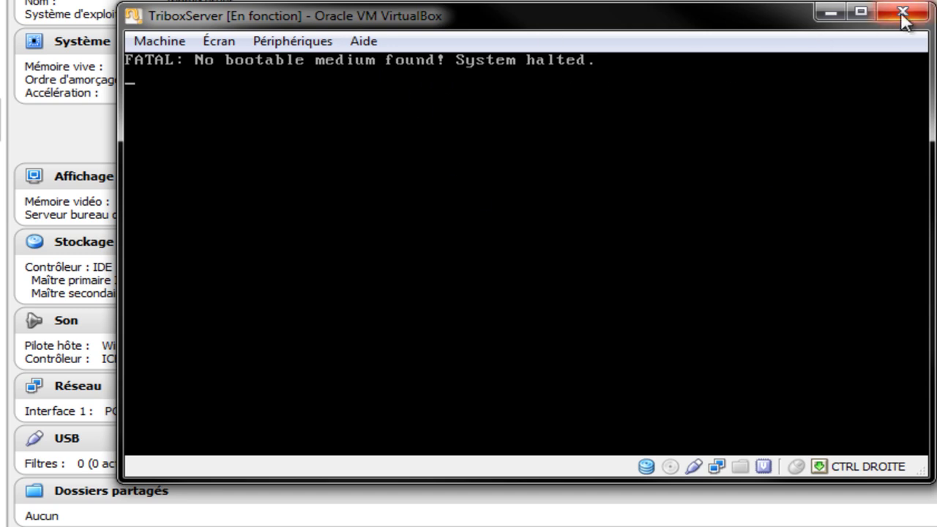
- Close the running TriboxServer window and power off the machine
left_click_drag(689, 23, 673, 64)
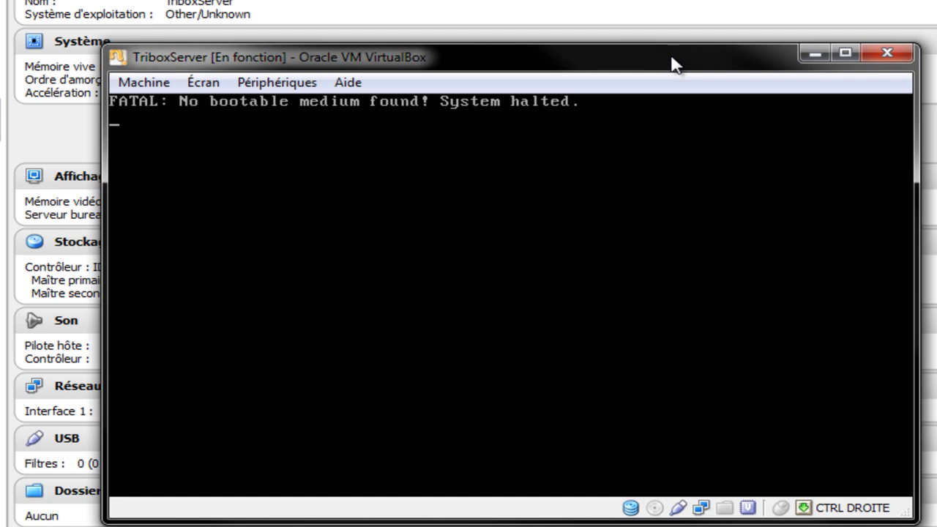
left_click_drag(673, 65, 695, 0)
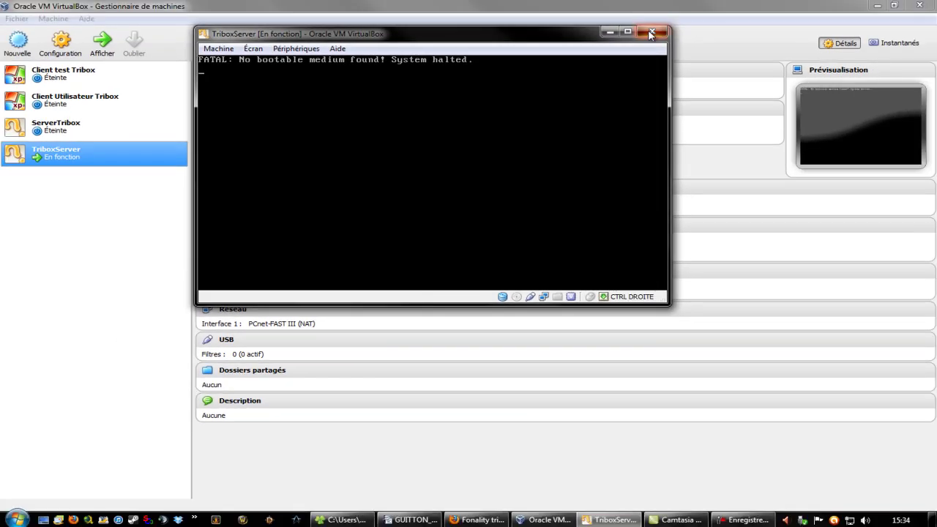
left_click(651, 33)
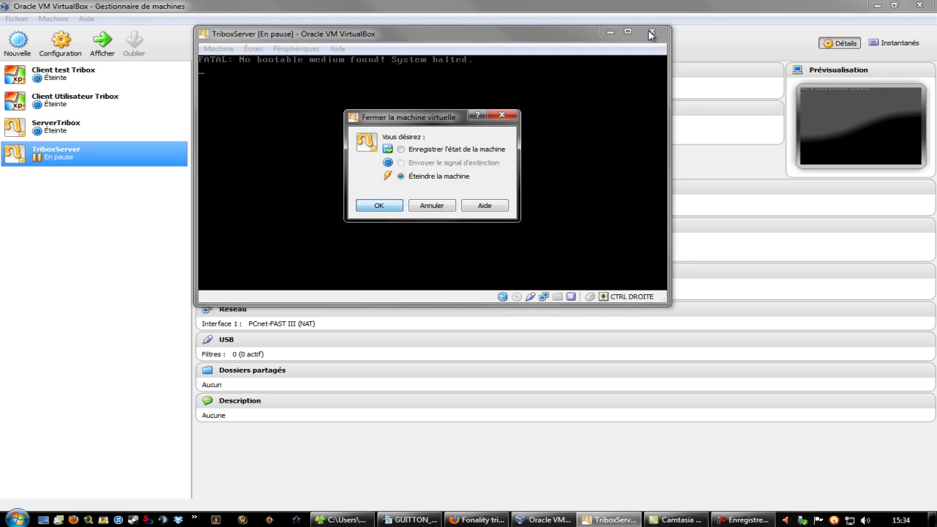
left_click(380, 205)
right_click(125, 168)
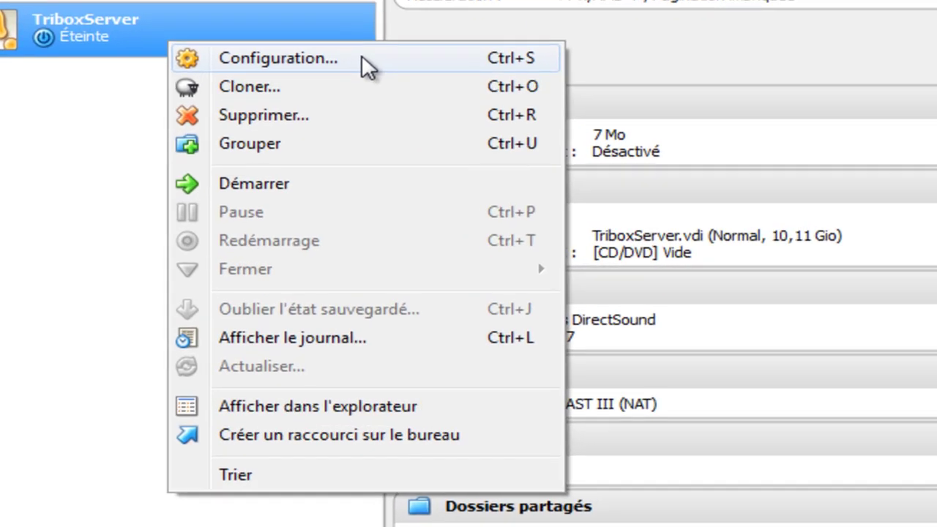
- In TriboxServer's settings, set adapter 1 to Accès par pont on the Realtek adapter
left_click(179, 167)
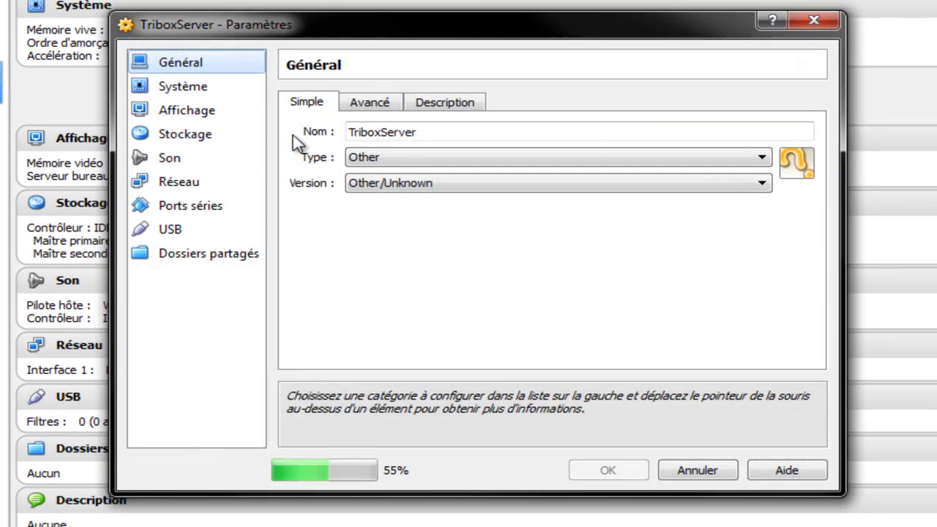
left_click(218, 93)
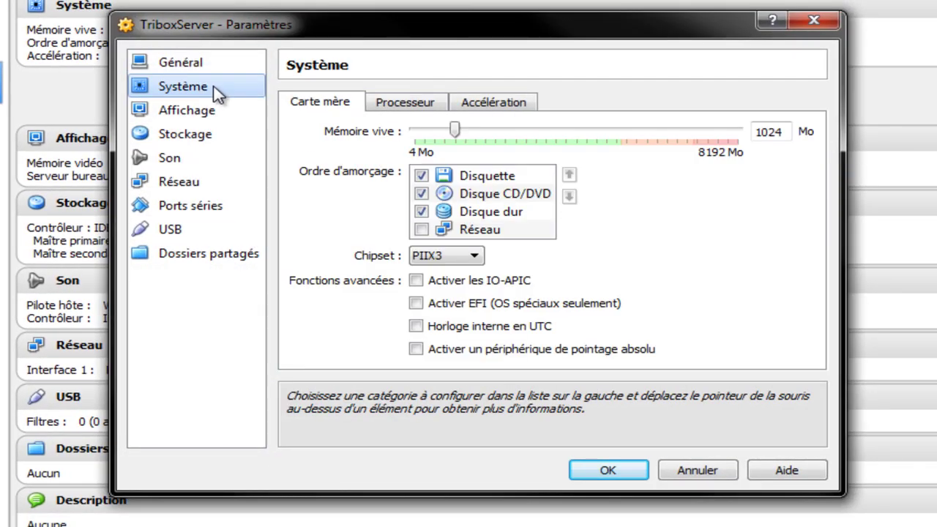
left_click(204, 116)
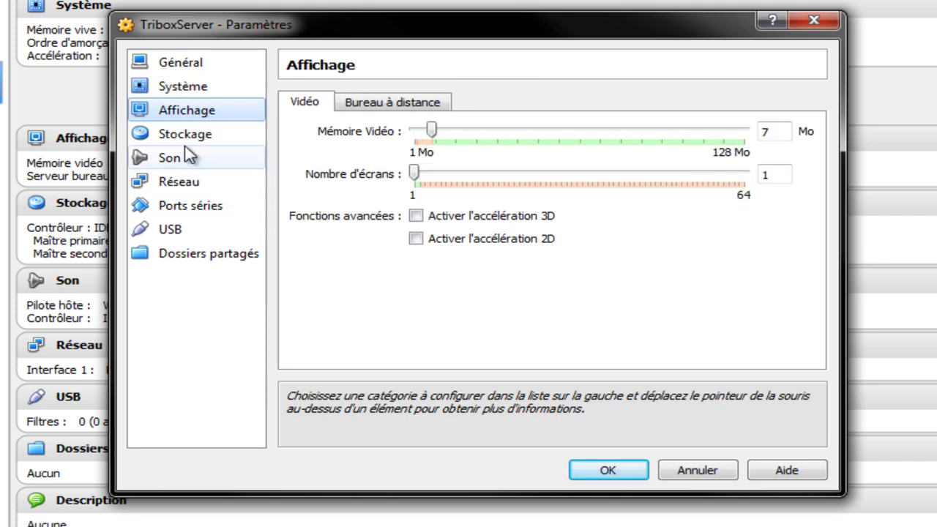
left_click(210, 183)
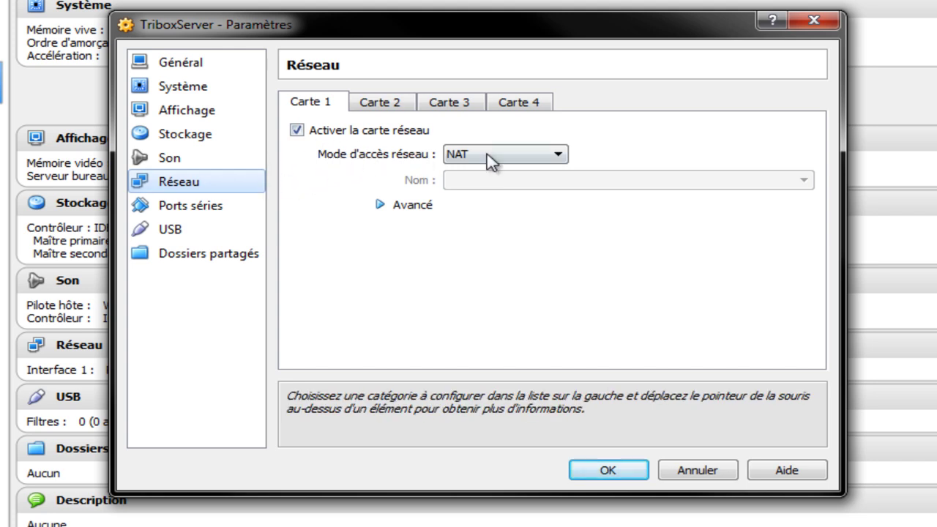
left_click(553, 156)
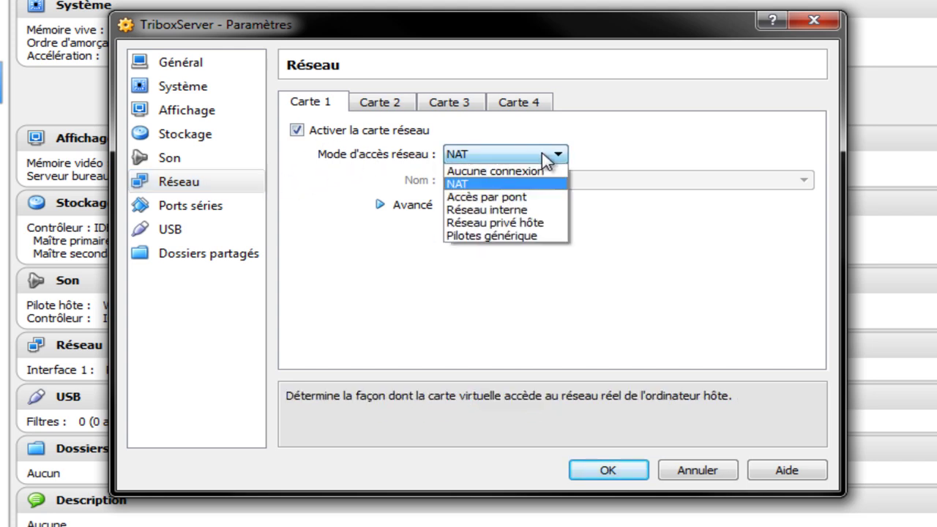
left_click(521, 198)
left_click(599, 181)
left_click(599, 181)
- Keep the advanced promiscuous mode at Refuser and go to the Stockage settings
left_click(380, 206)
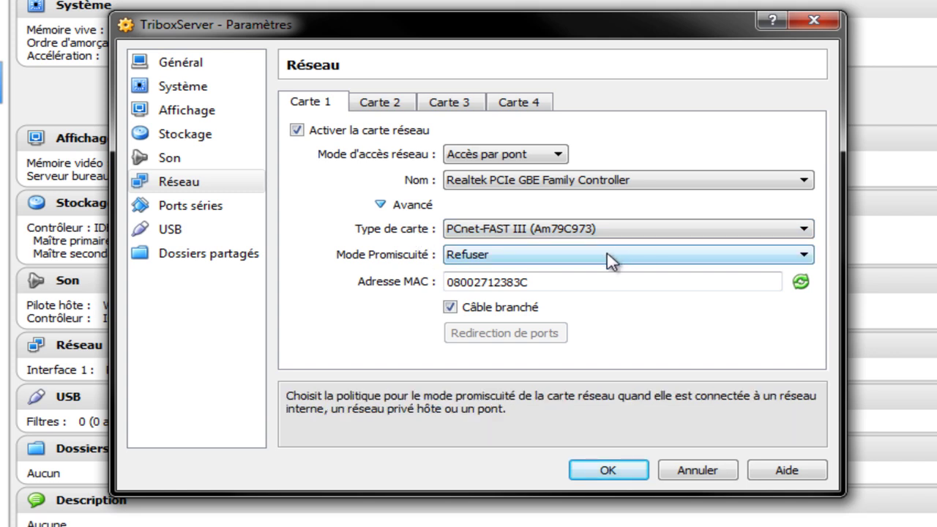
left_click(646, 253)
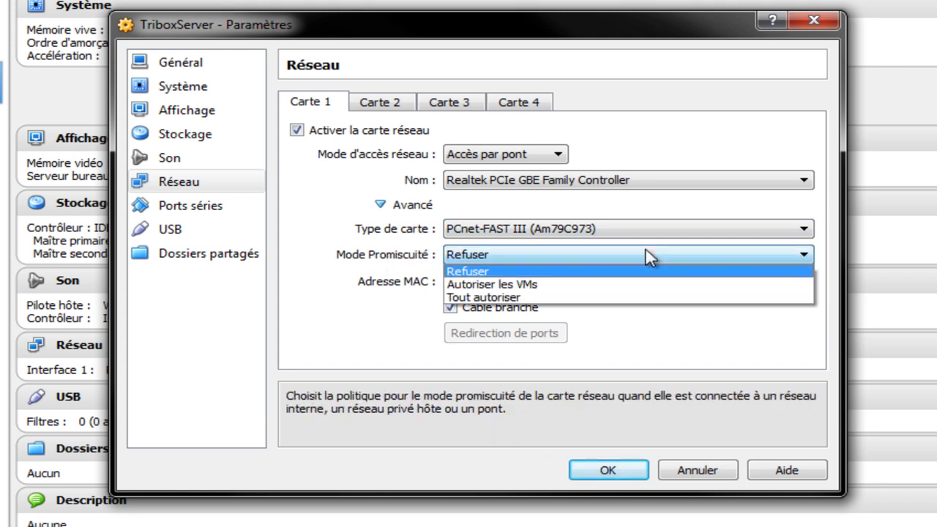
left_click(615, 276)
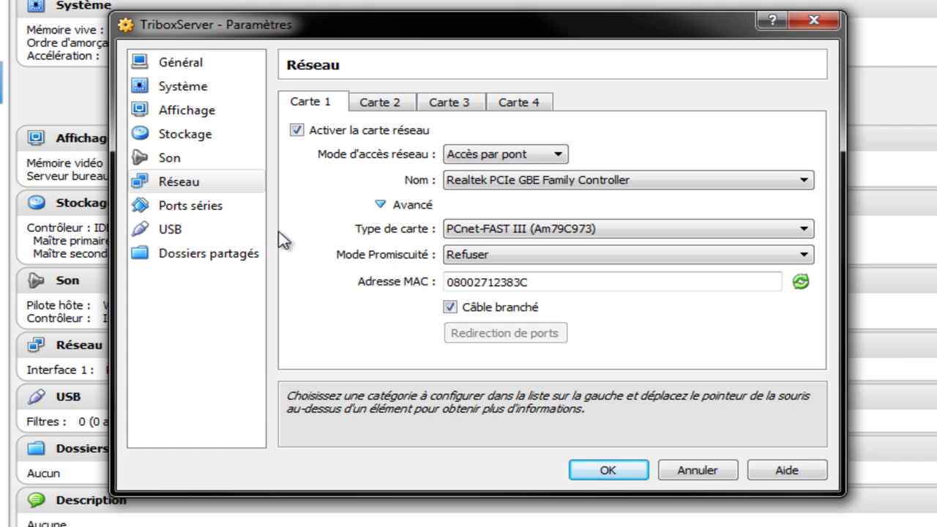
left_click(150, 139)
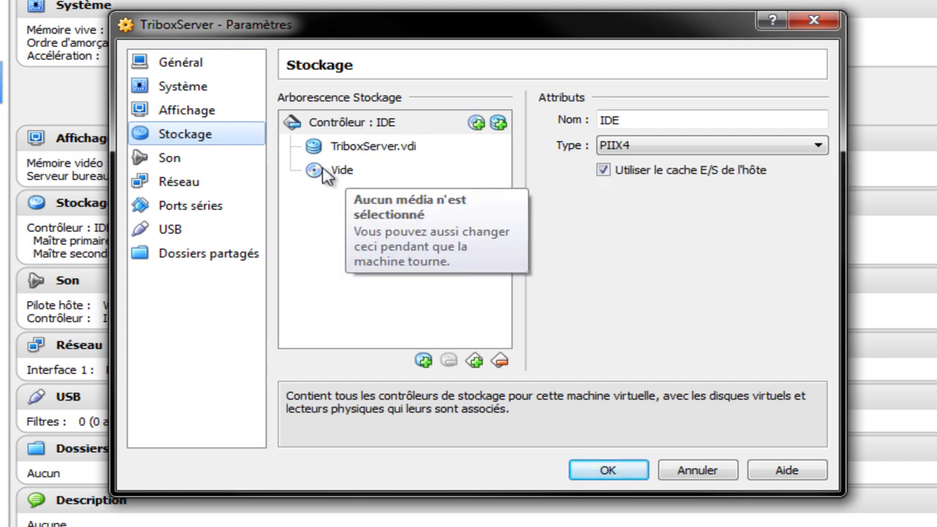
- Remove the empty CD/DVD drive from the IDE controller and confirm the removal
left_click(344, 173)
right_click(347, 176)
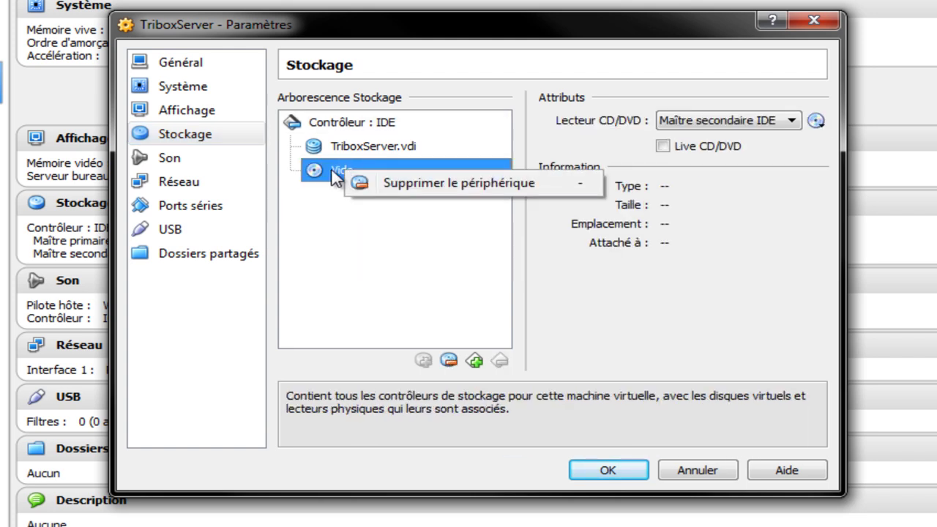
left_click(398, 249)
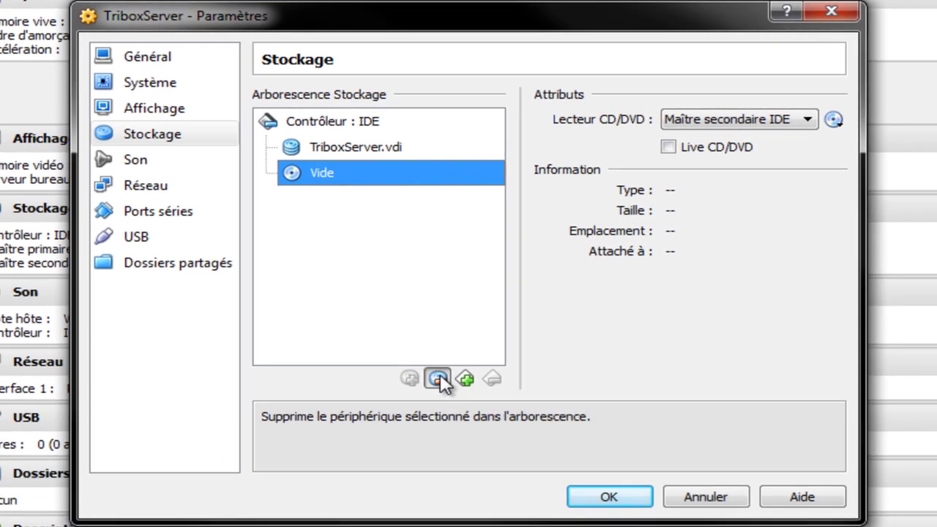
left_click(446, 364)
left_click(437, 329)
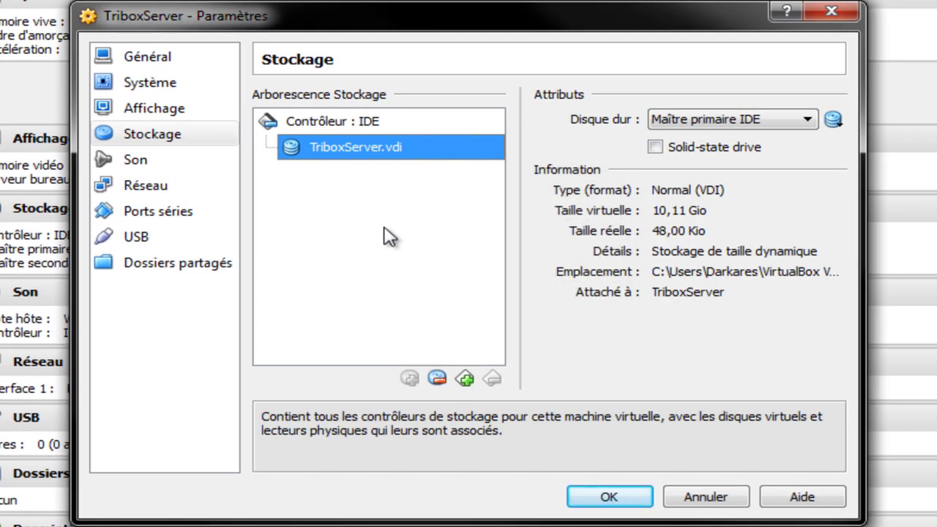
- Add a new CD/DVD drive to Contrôleur : IDE and choose to select a disc image for it
left_click(345, 111)
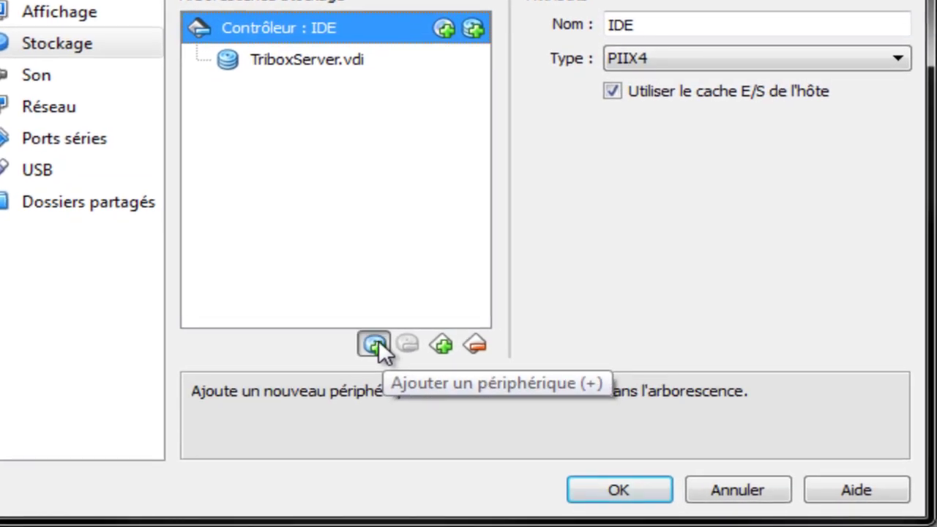
left_click(376, 342)
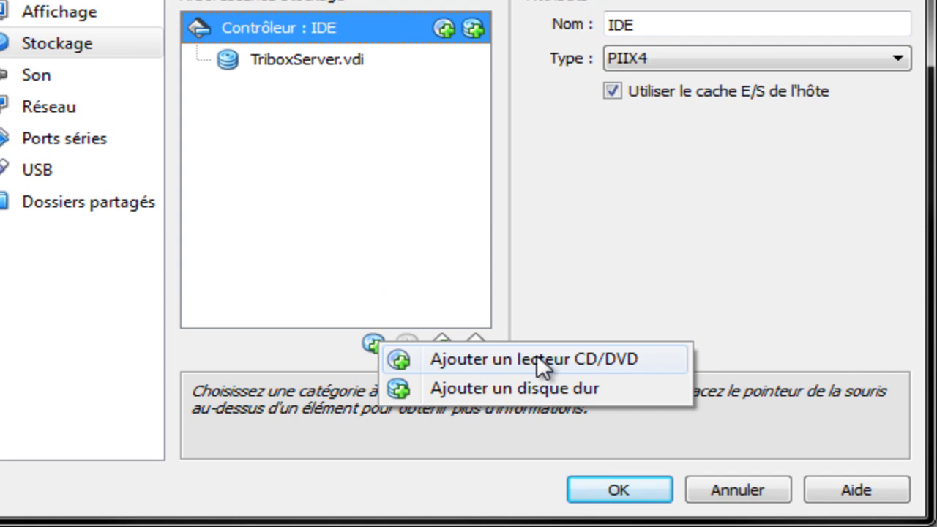
left_click(594, 357)
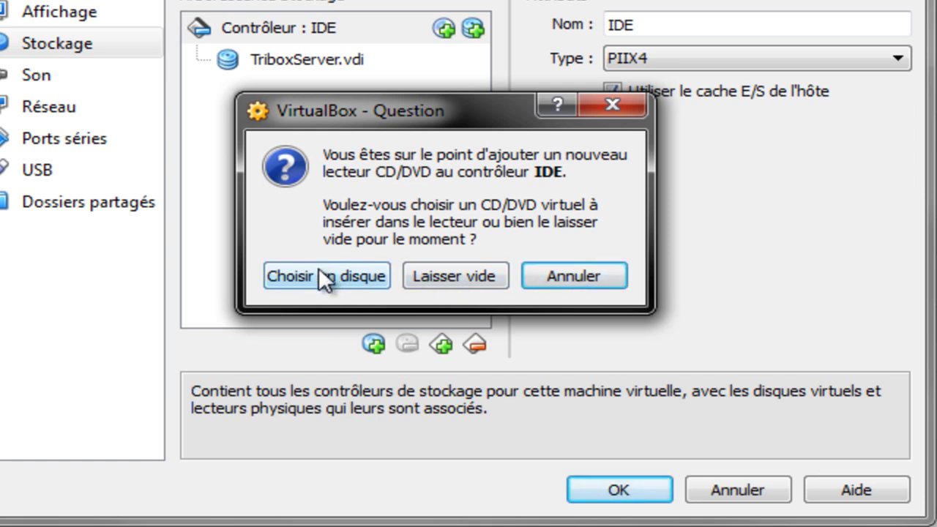
left_click(354, 276)
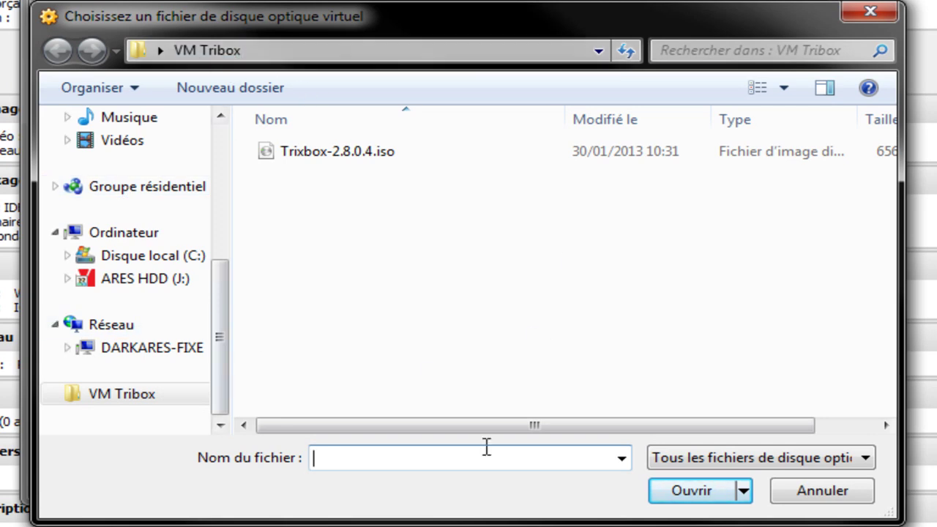
- Insert Trixbox-2.8.0.4.iso into the new CD/DVD drive and save the settings with OK
left_click(344, 164)
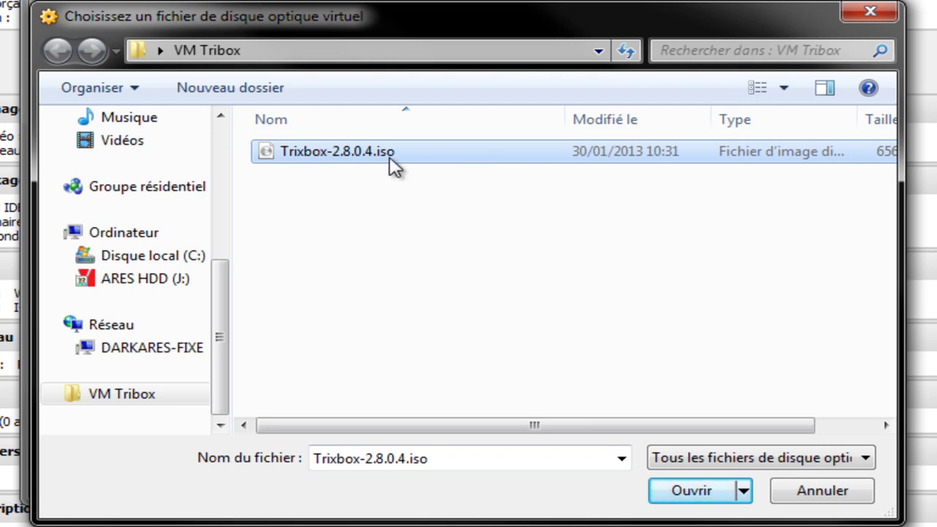
left_click_drag(218, 342, 125, 123)
left_click_drag(220, 167, 130, 424)
left_click_drag(221, 328, 222, 200)
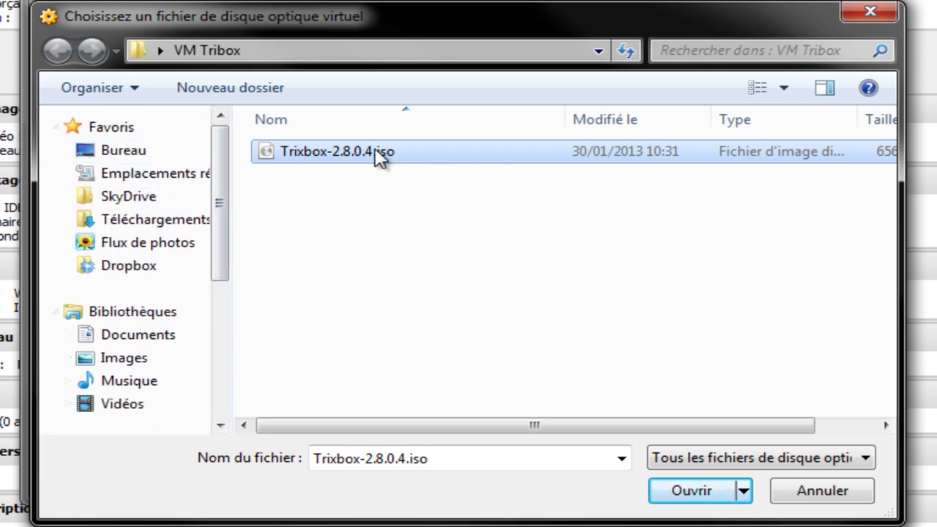
double_click(356, 152)
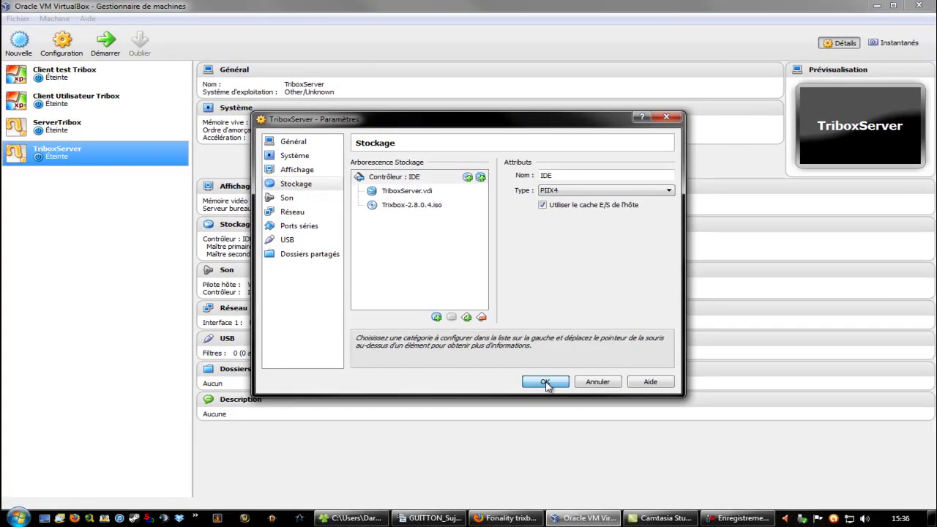
left_click(546, 382)
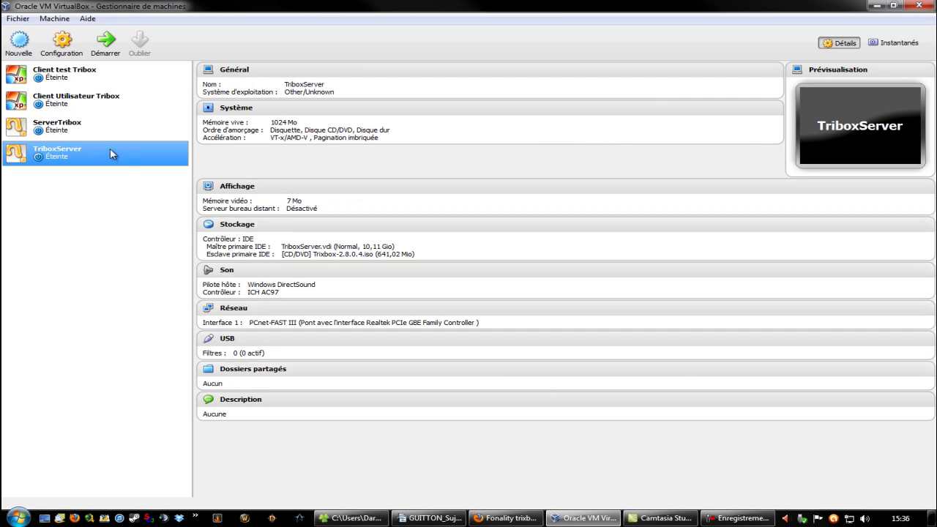
- Start TriboxServer, maximize its window and start the trixbox installation from the boot: prompt
double_click(109, 150)
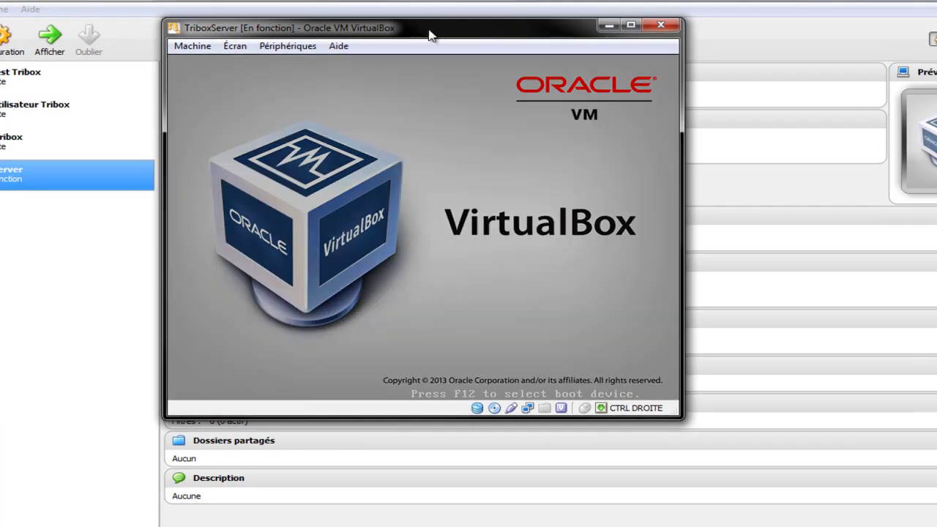
left_click_drag(429, 31, 554, 50)
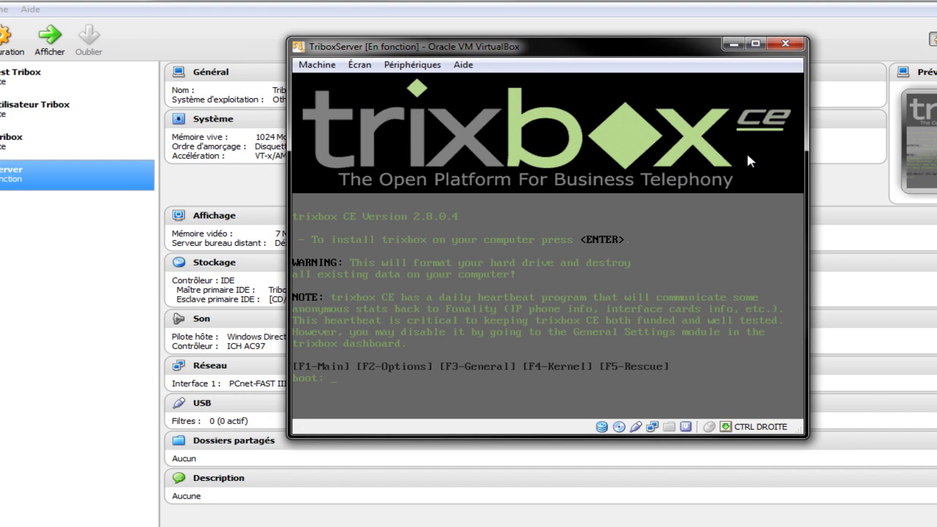
double_click(624, 58)
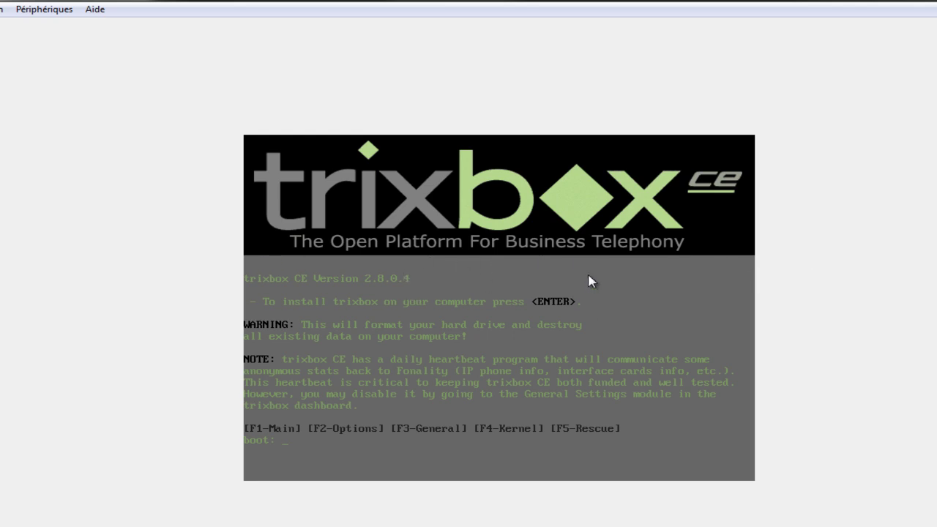
left_click(536, 265)
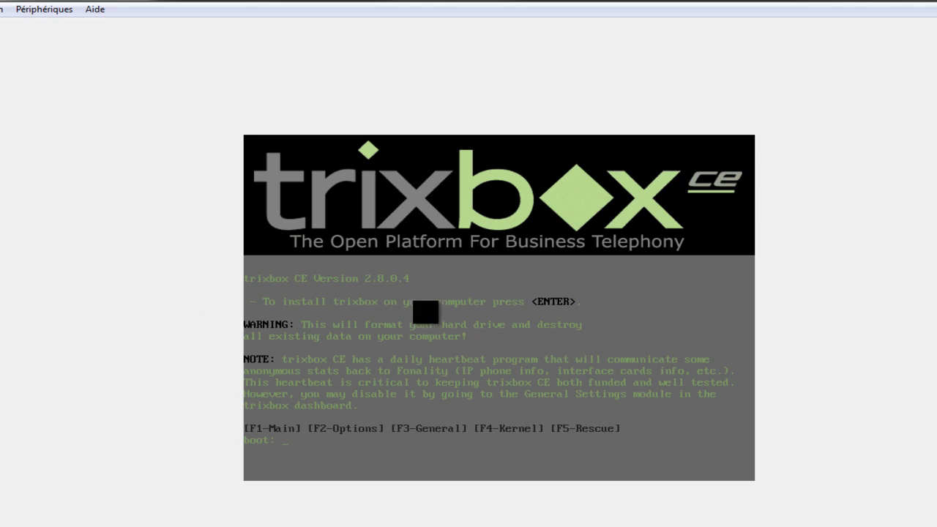
key("Return")
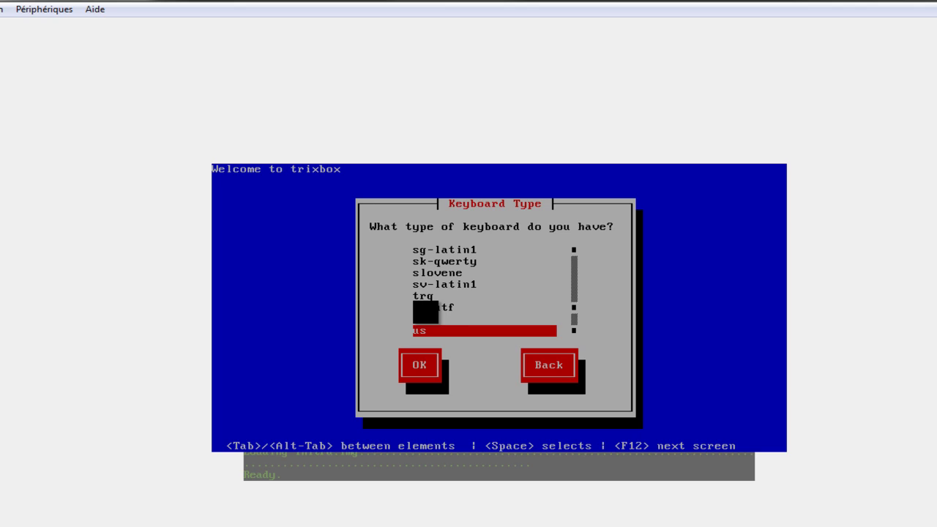
- Browse the Keyboard Type list to find and highlight the fr layout
key("Tab")
key("Tab")
key("Tab")
key("Tab")
key("Tab")
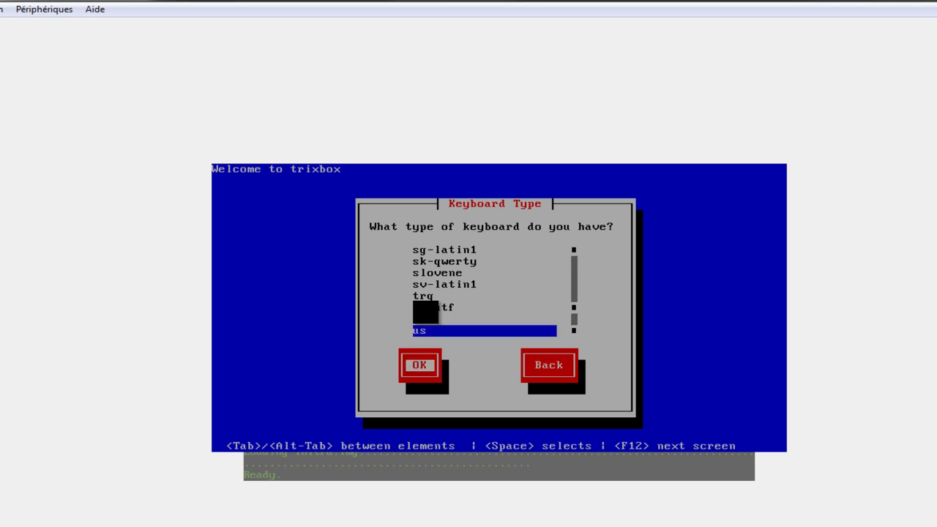
key("Tab")
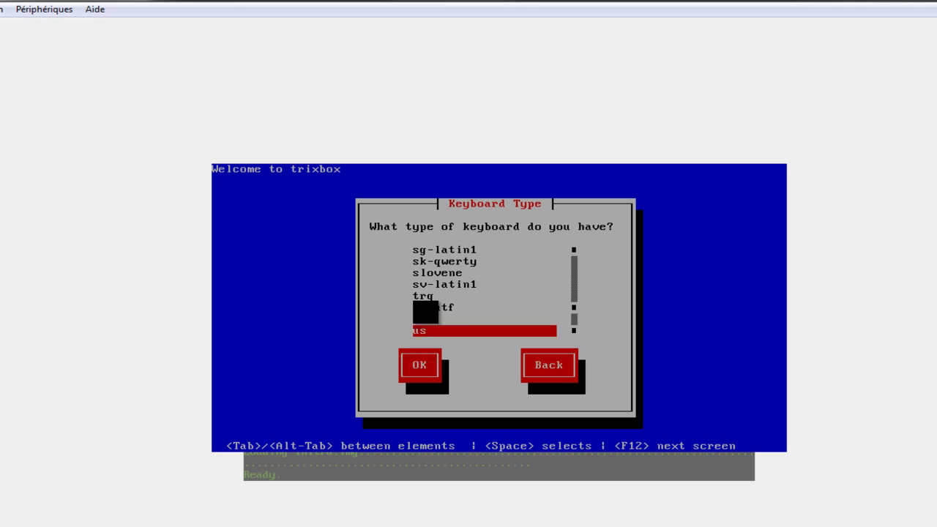
key("Tab")
key("Tab")
key("Tab")
key("Tab")
key("Tab")
key("Tab")
key("Tab")
key("Tab")
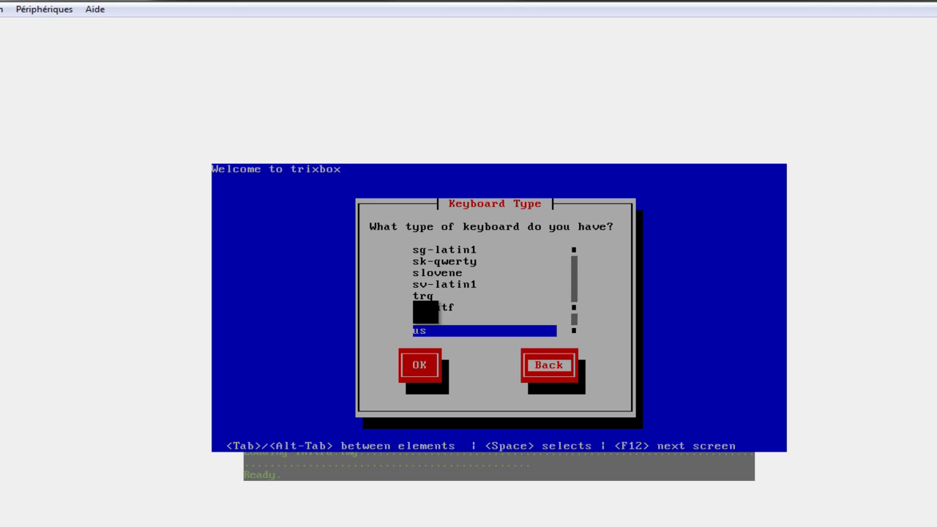
key("Tab")
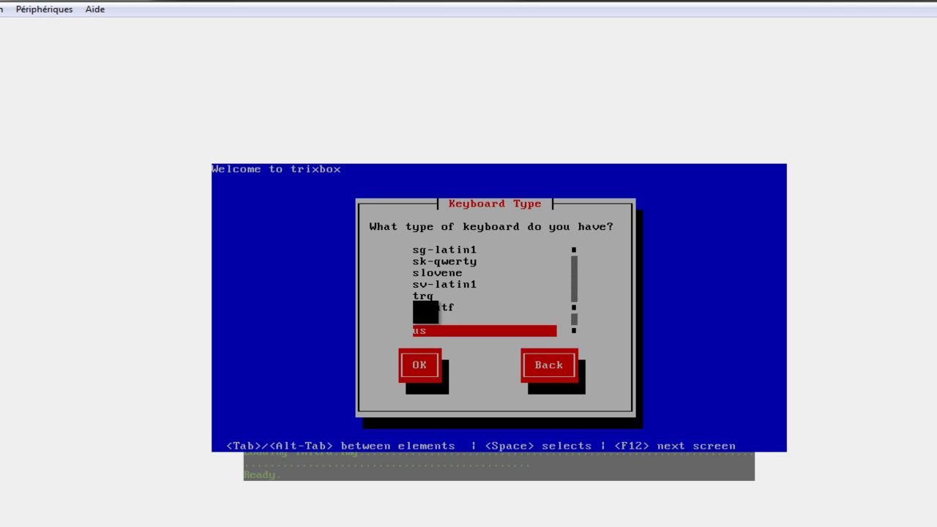
key("Up")
key("Down")
key("Up")
key("Up")
key("Up")
key("Up")
key("Up")
key("Up")
key("Up")
key("Up")
key("Up")
key("Up")
key("Up")
key("Up")
key("Up")
key("Down")
key("Down")
key("Down")
key("Down")
key("Down")
key("Down")
key("Down")
key("Up")
key("Up")
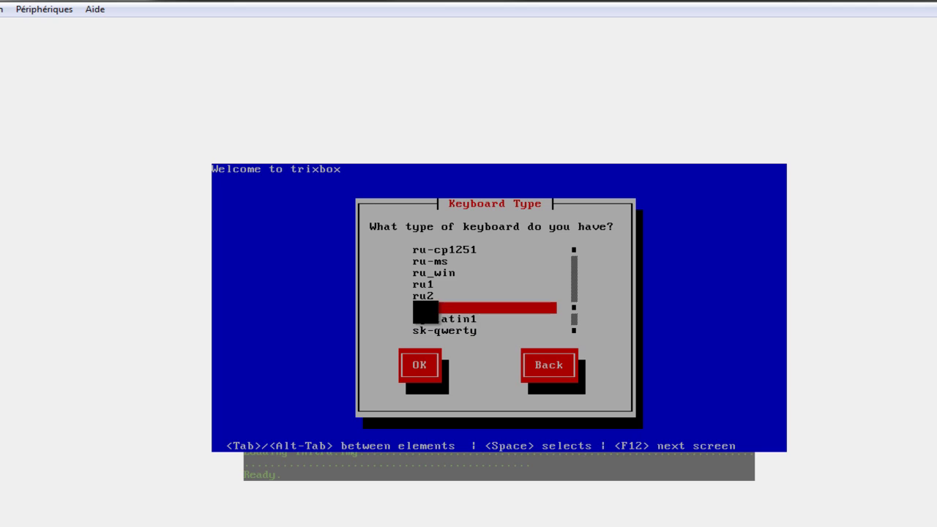
key("Up")
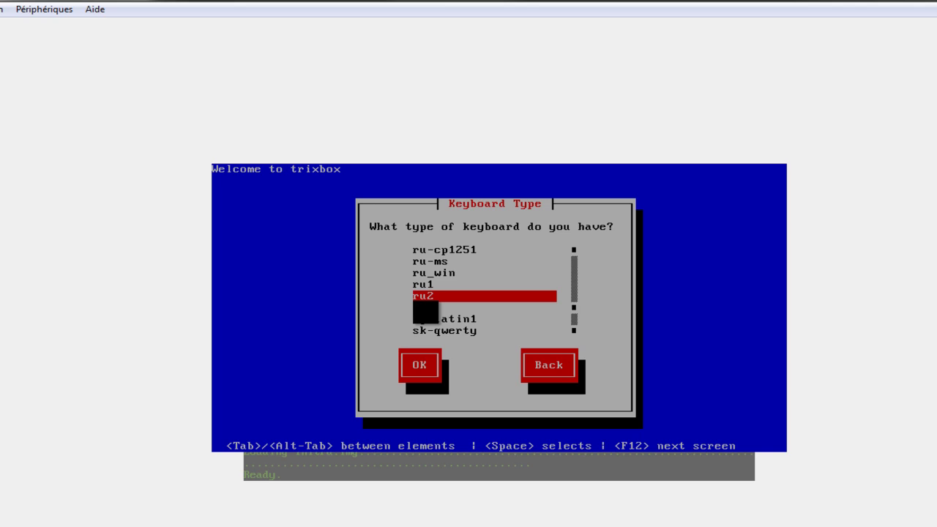
key("Up")
key("Up")
key("Up")
key("Up")
key("Up")
key("Up")
key("Up")
key("Up")
key("Up")
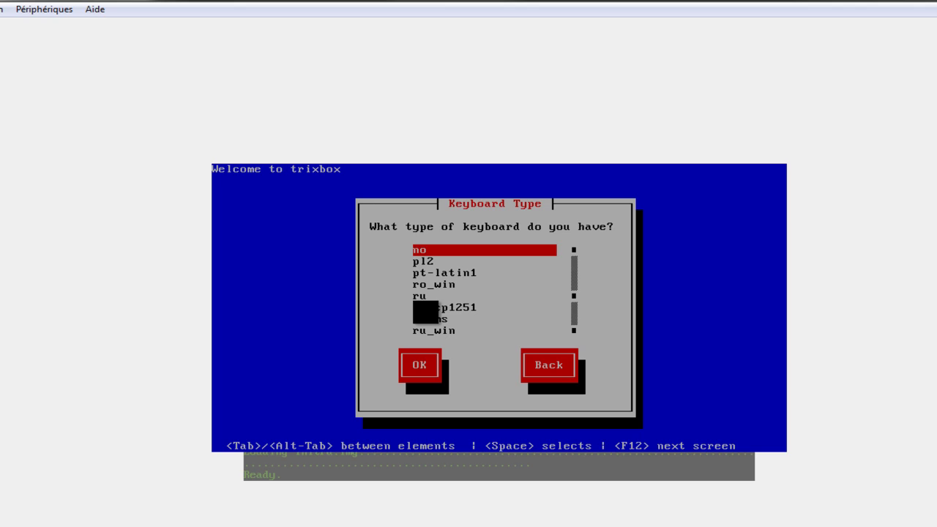
key("Down")
key("Down")
key("Down")
key("Down")
key("Down")
key("Down")
key("Down")
key("Down")
key("Down")
key("Down")
key("Down")
key("Down")
key("Down")
key("Down")
key("Down")
key("Down")
key("Down")
key("Down")
key("Down")
key("Down")
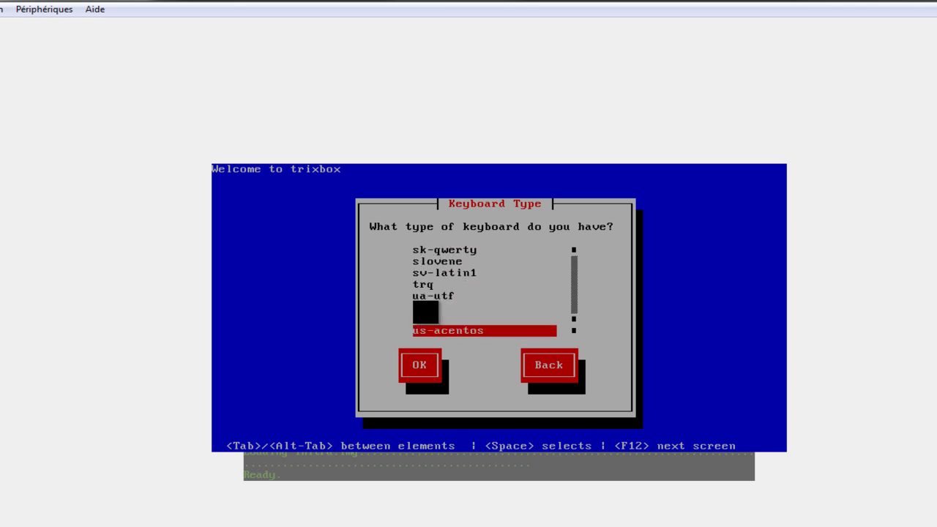
key("Up")
key("Up")
key("Up")
key("Up")
key("Up")
key("Up")
key("Up")
key("Up")
key("Up")
key("Up")
key("Up")
key("Up")
key("Up")
key("Up")
key("Up")
key("Up")
key("Up")
key("Up")
key("Up")
key("Up")
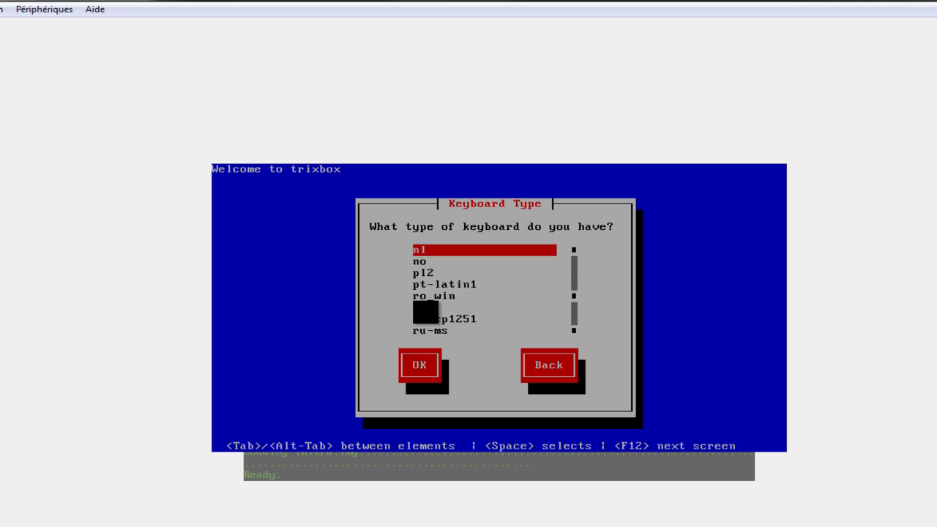
key("Up")
key("Up")
key("Up")
key("Up")
key("Up")
key("Up")
key("Up")
key("Up")
key("Up")
key("Up")
key("Up")
key("Up")
key("Up")
key("Up")
key("Up")
key("Up")
key("Up")
key("Up")
key("Up")
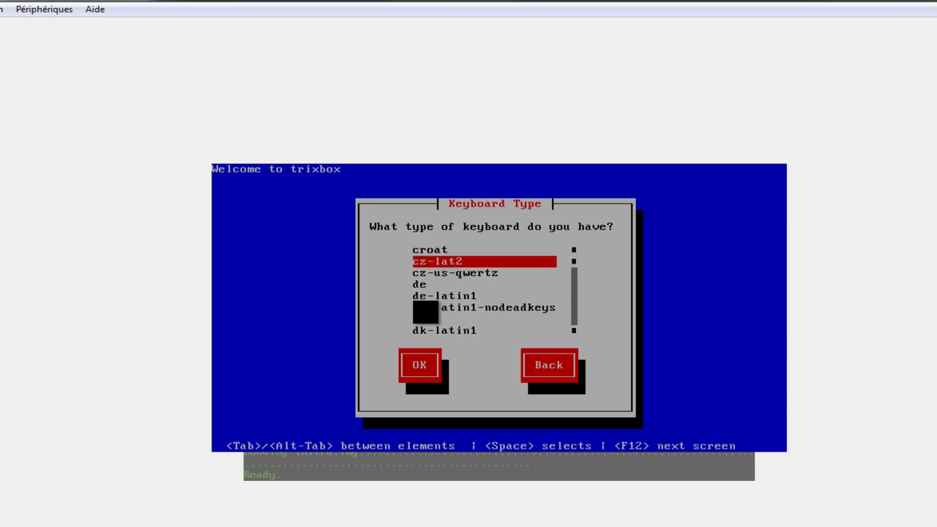
key("Down")
key("Down")
key("Down")
key("Down")
key("Down")
key("Down")
key("Down")
key("Down")
key("Down")
key("Down")
key("Down")
key("Down")
key("Down")
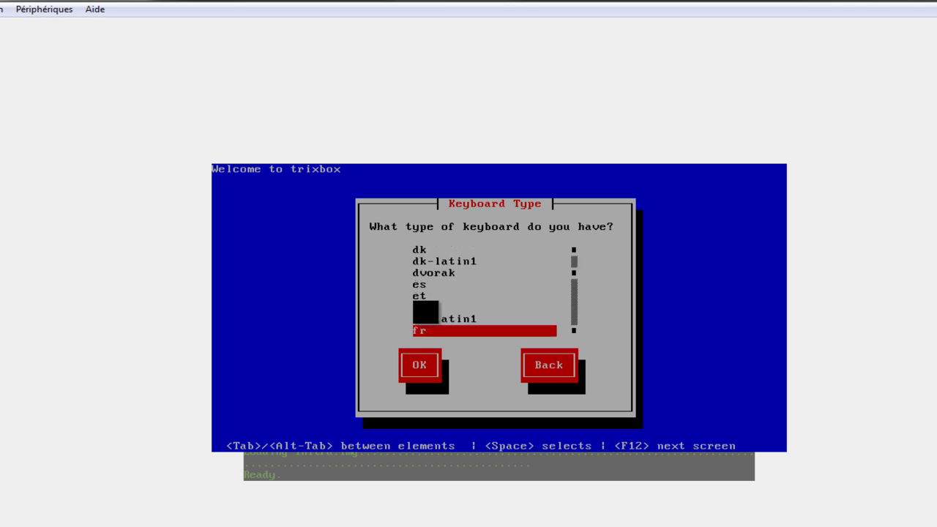
key("Down")
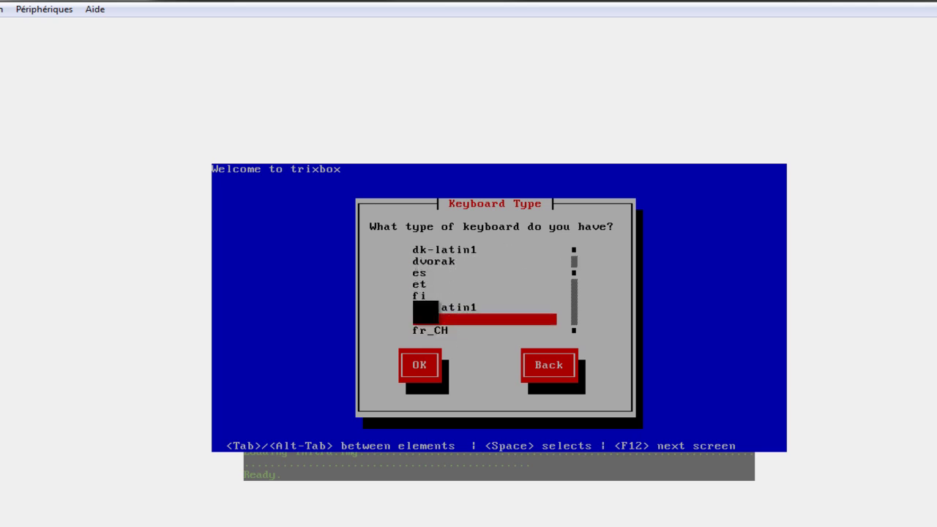
key("Down")
key("Down")
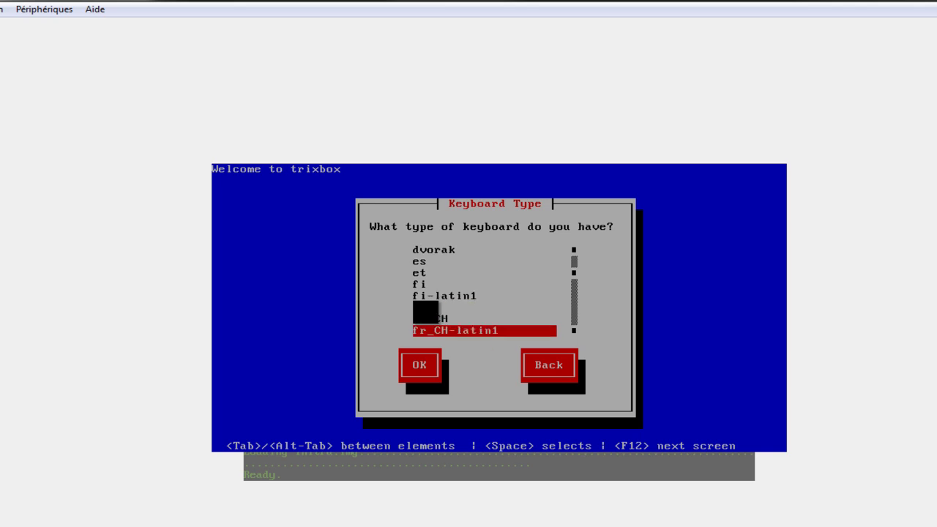
key("Up")
key("Up")
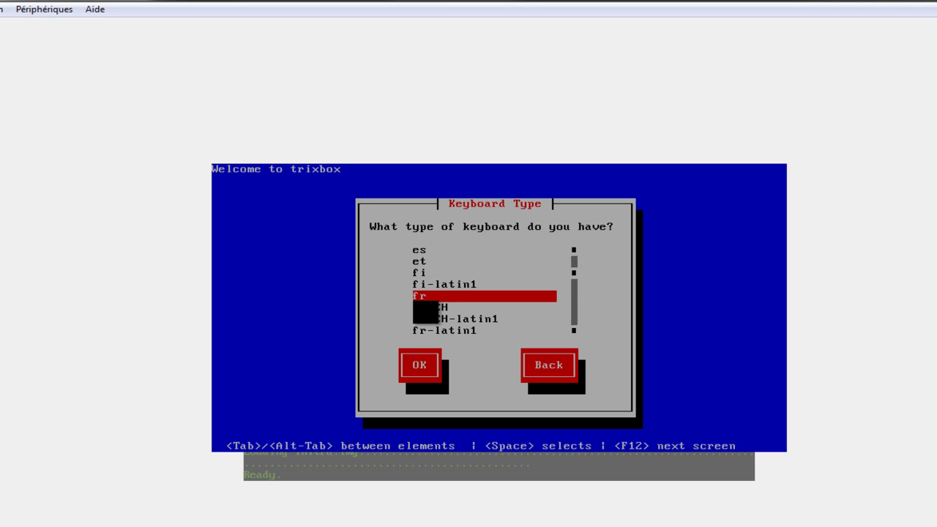
- Keep fr selected and confirm it with OK
key("Down")
key("Up")
key("Tab")
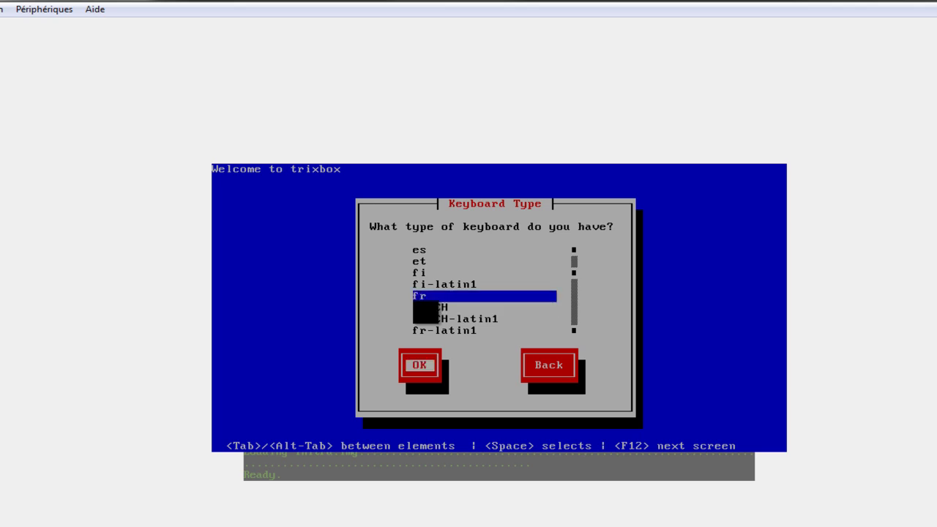
key("Tab")
key("Tab")
key("Tab")
key("Return")
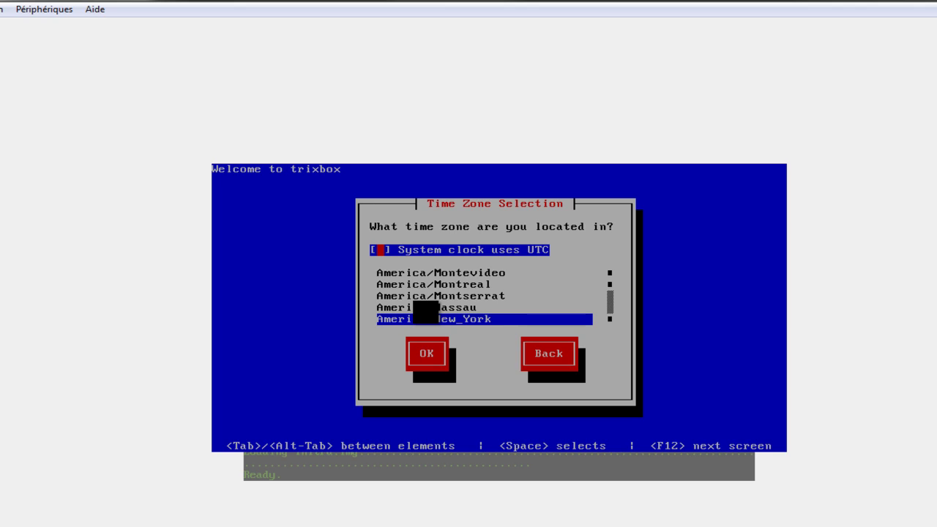
- Enter the time zone list and move past the America and Asia zones to Etc/GMT
key("Tab")
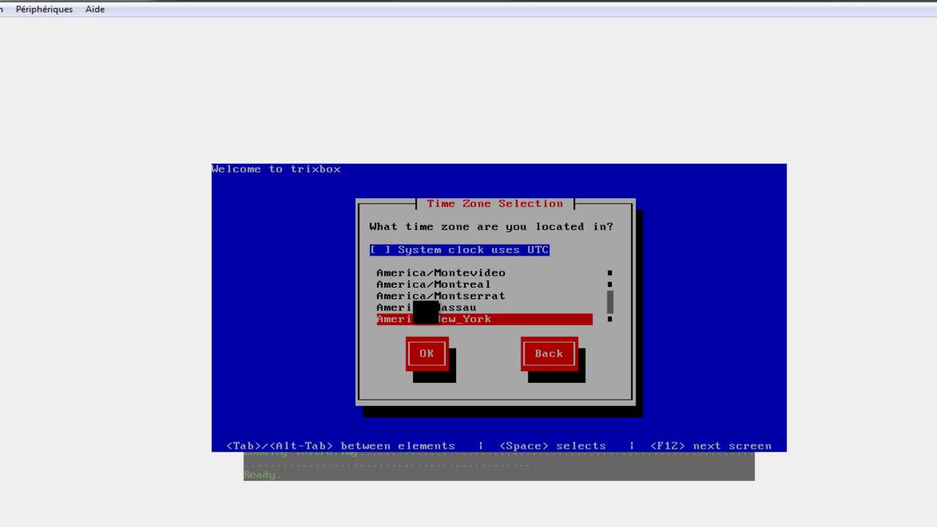
key("Up")
key("Up")
key("Up")
key("Up")
key("Up")
key("Up")
key("Up")
key("Up")
key("Up")
key("Up")
key("Up")
key("Up")
key("Up")
key("Up")
key("Up")
key("Up")
key("Up")
key("Up")
key("Up")
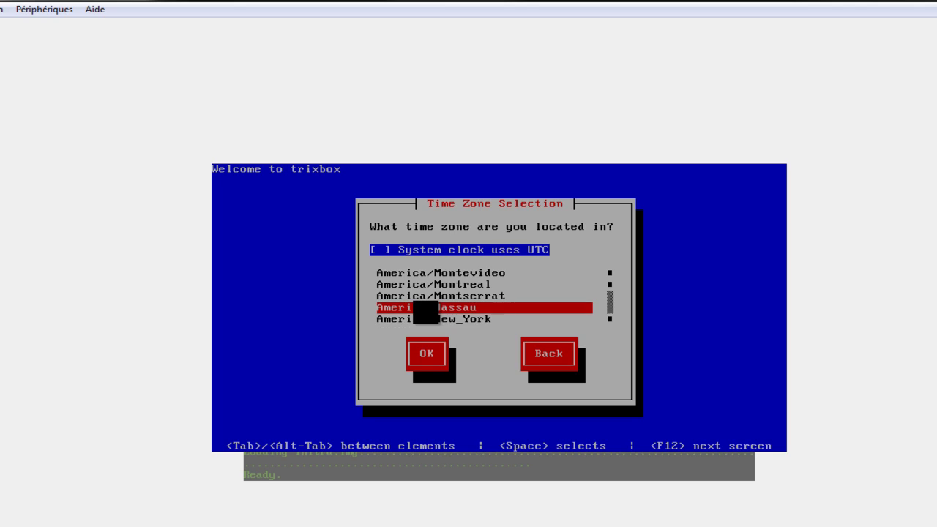
key("Up")
key("Up")
key("Up")
key("Up")
key("Up")
key("Up")
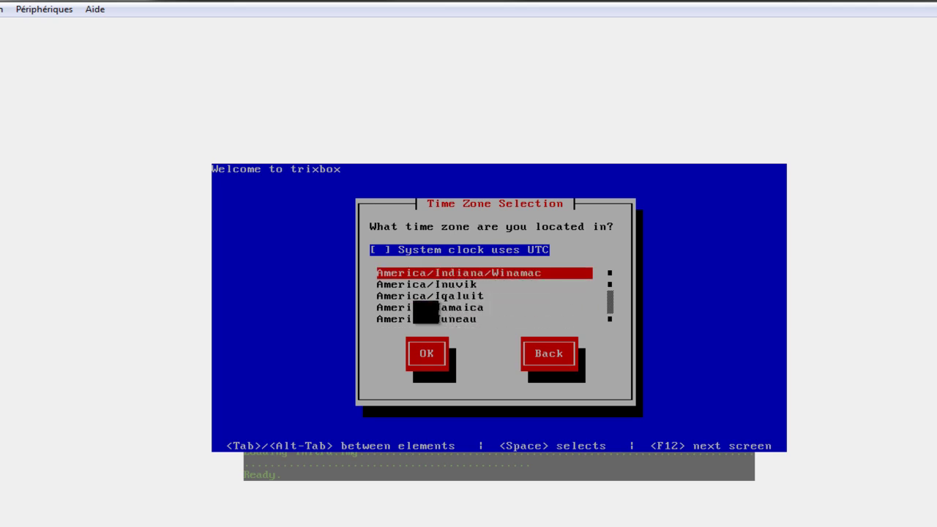
key("Down")
key("Down")
key("Down")
key("Down")
key("Down")
key("Down")
key("Down")
key("Down")
key("Down")
key("Down")
key("Down")
key("Down")
key("Down")
key("Down")
key("Down")
key("Down")
key("Down")
key("Down")
key("Down")
key("Down")
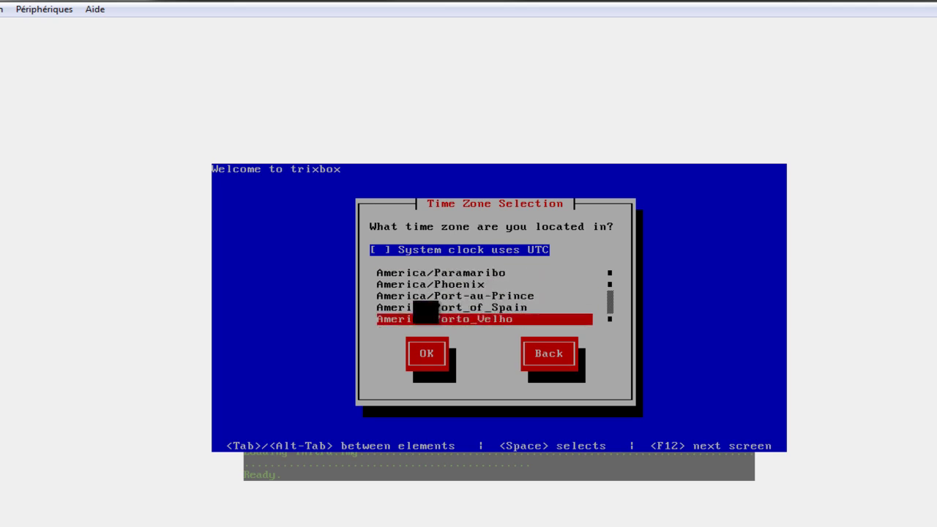
key("Down")
key("Down")
key("Down")
key("Down")
key("Down")
key("Down")
key("Down")
key("Down")
key("Down")
key("Down")
key("Down")
key("Down")
key("Down")
key("Down")
key("Down")
key("Down")
key("Down")
key("Down")
key("Down")
key("Down")
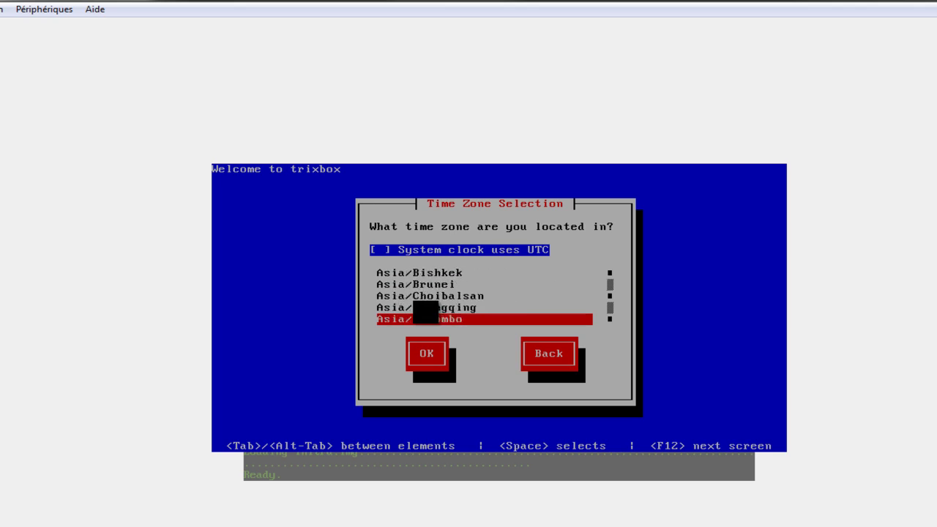
key("Down")
key("Down")
key("Down")
key("Down")
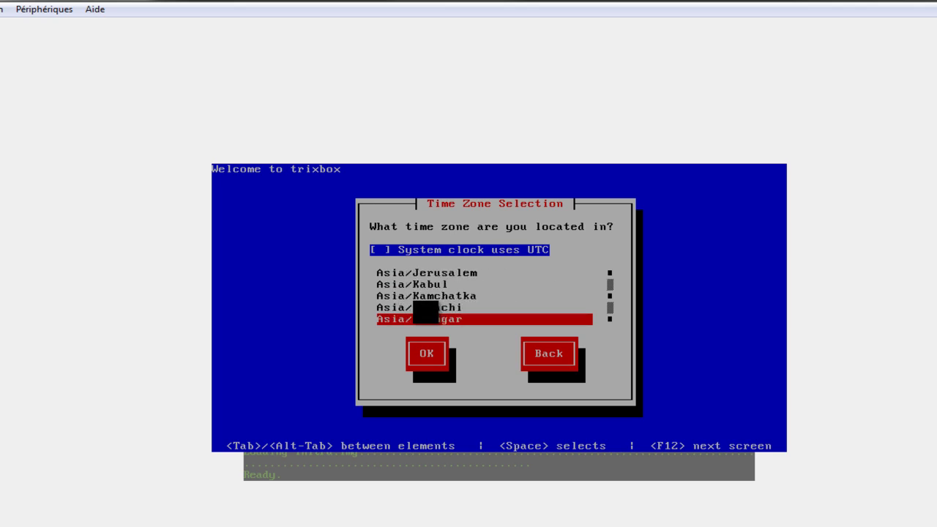
key("e")
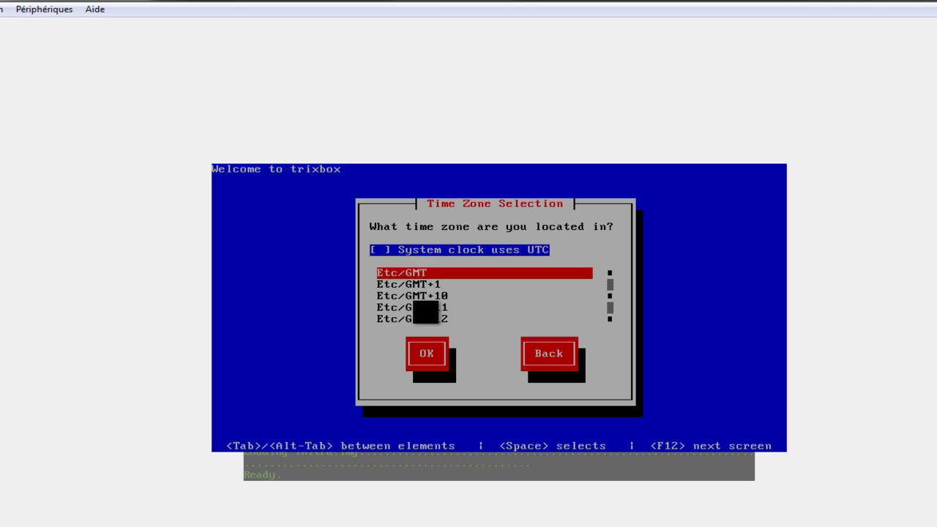
key("Up")
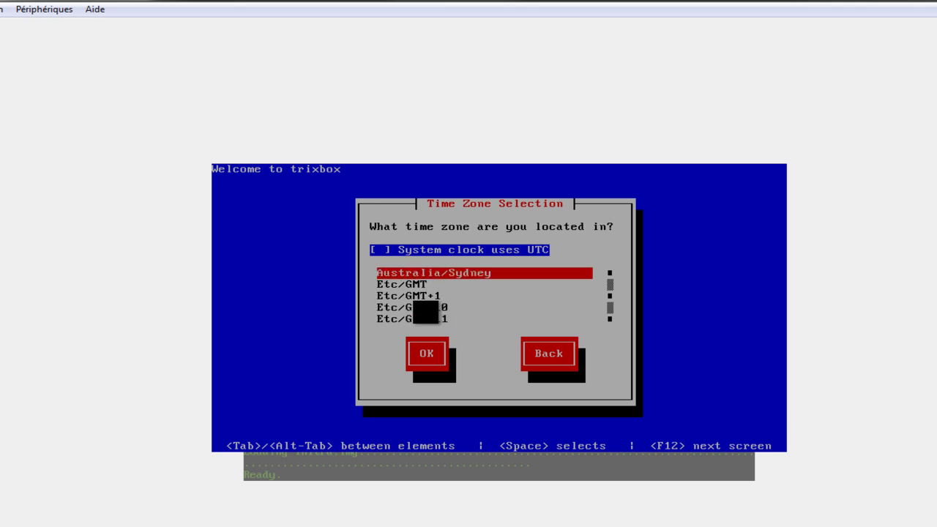
key("Down")
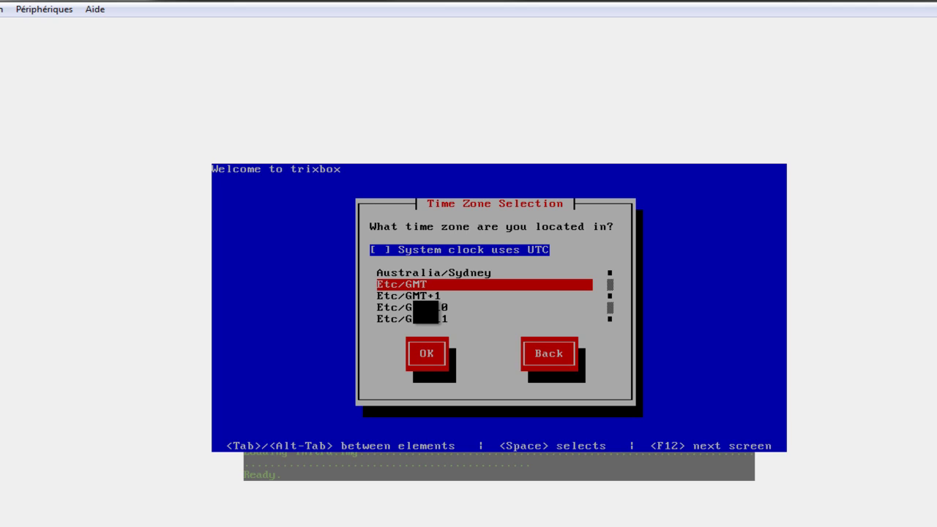
- Select Europe/Madrid as the time zone and confirm it with OK
key("Down")
key("Down")
key("Down")
key("Down")
key("Down")
key("Down")
key("Down")
key("Down")
key("Down")
key("Down")
key("Down")
key("Down")
key("Down")
key("Down")
key("Down")
key("Down")
key("Down")
key("Down")
key("Down")
key("Down")
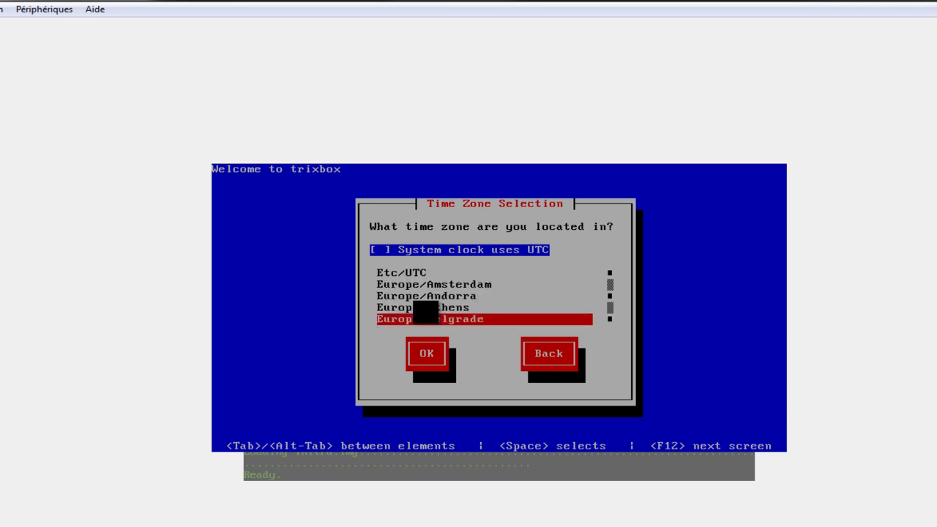
key("Up")
key("Down")
key("Down")
key("Down")
key("Down")
key("Down")
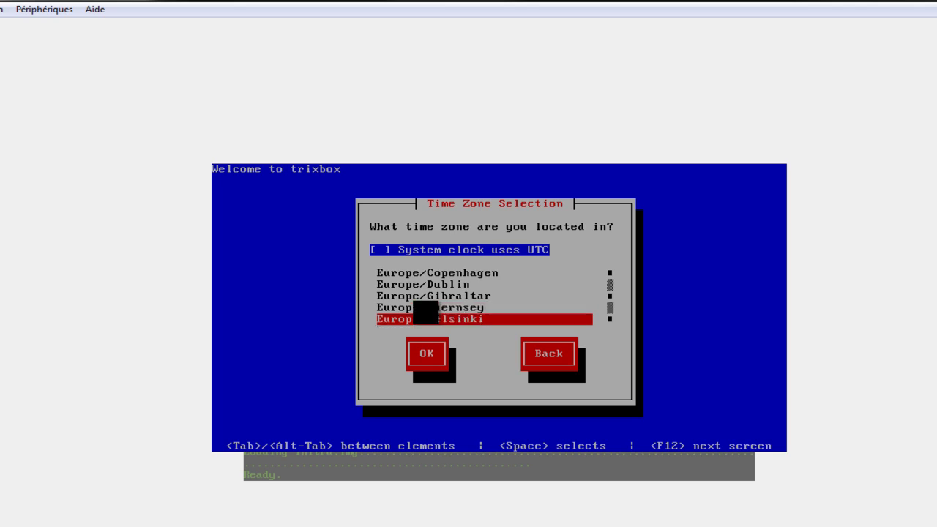
key("Down")
key("Down")
key("Down")
key("Down")
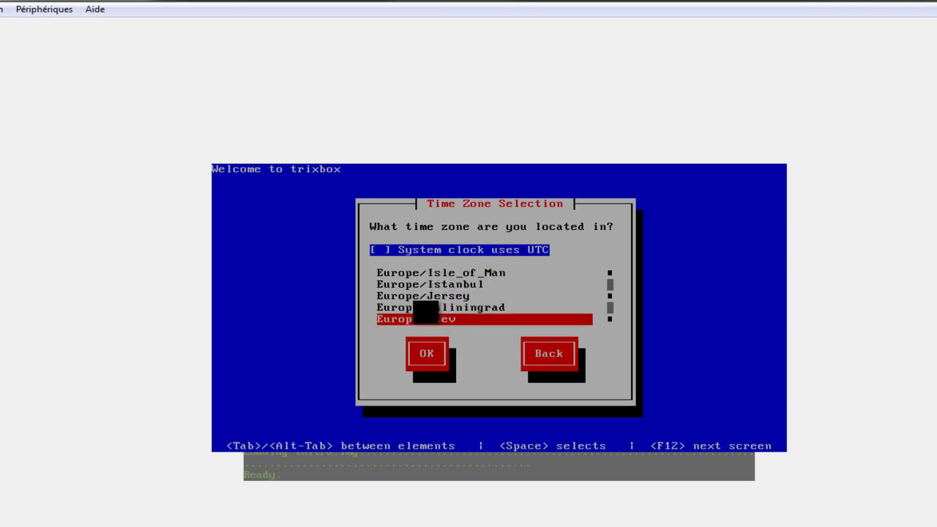
key("Down")
key("Down")
key("Down")
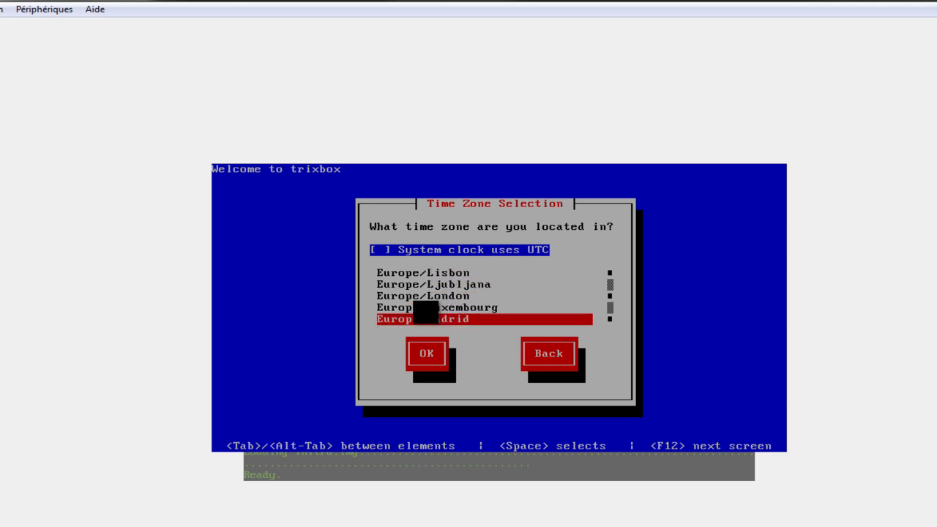
key("Up")
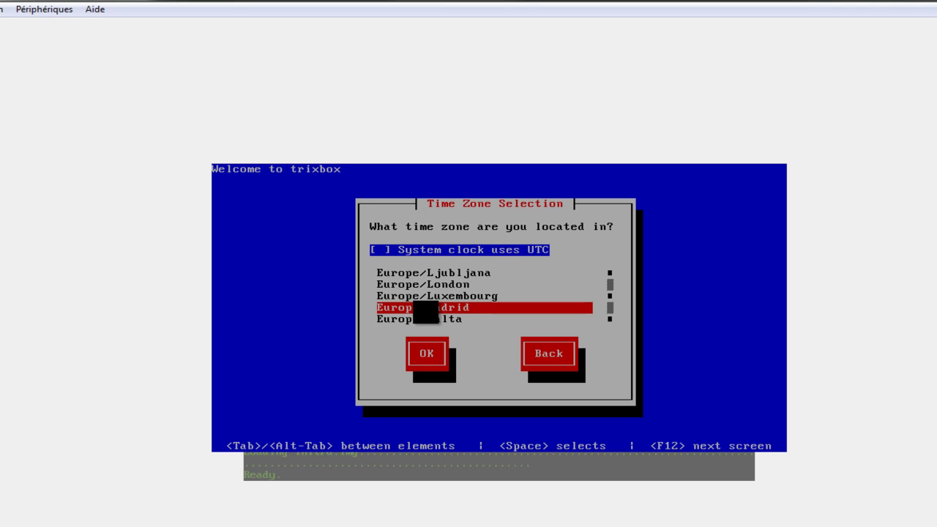
key("Tab")
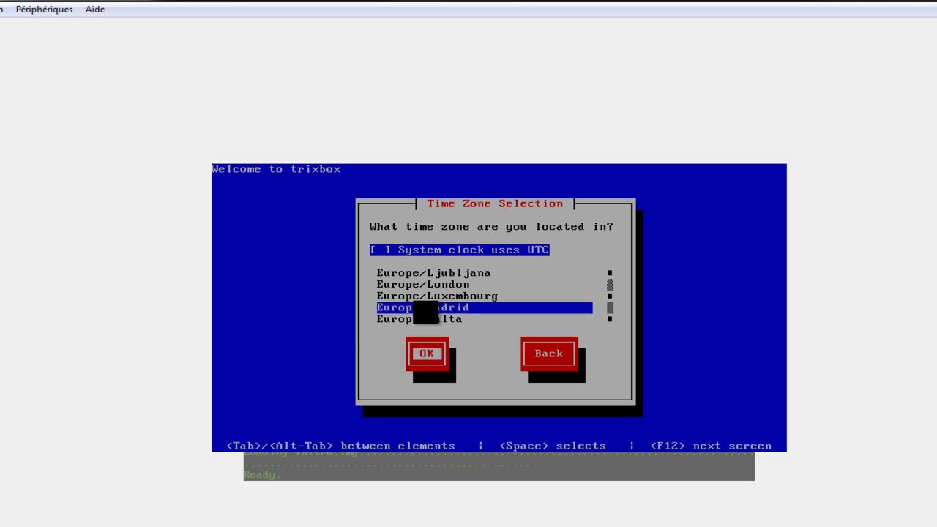
key("Return")
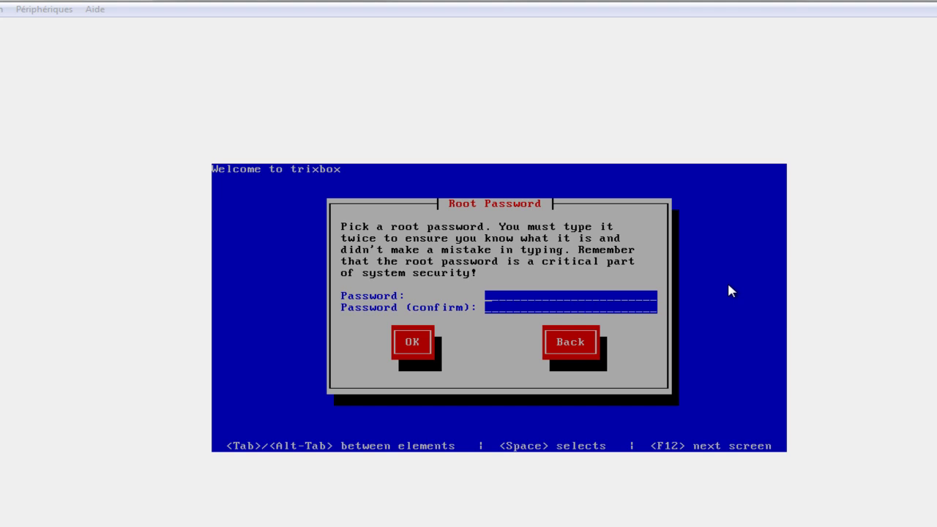
- Enter the root password in both fields and confirm it, which starts the package installation
left_click(549, 298)
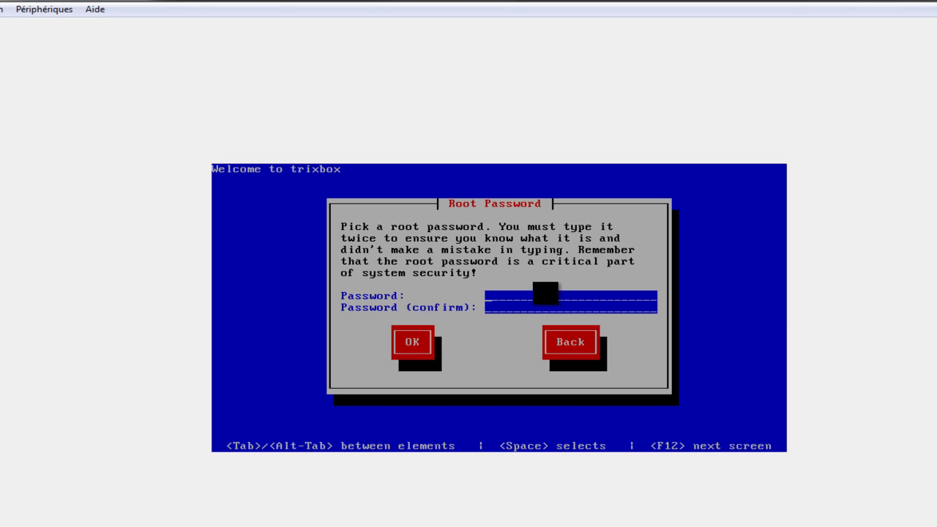
type("************")
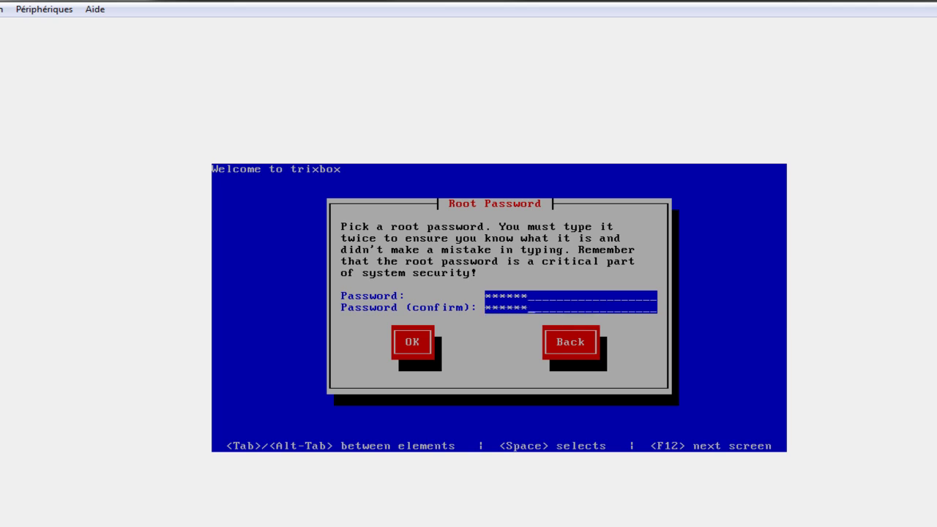
key("Tab")
key("Return")
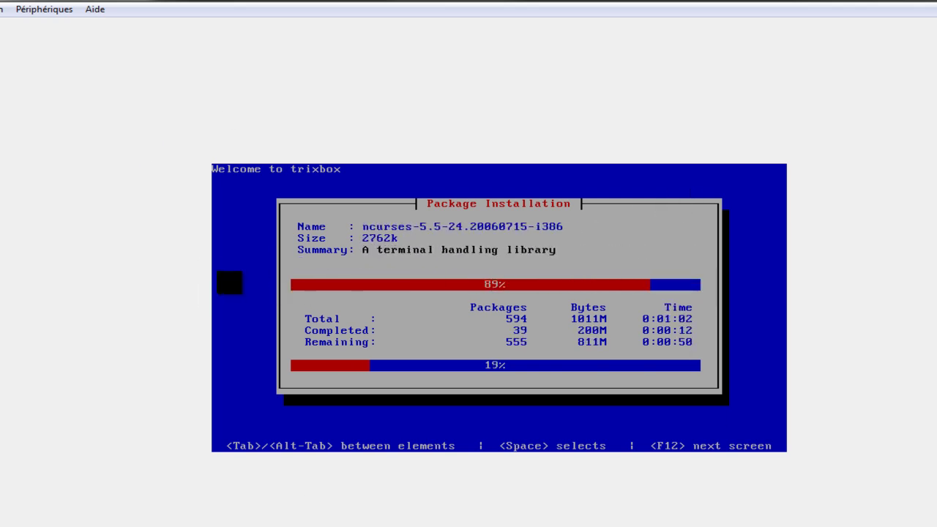
- Choose Installer les Additions invité… from the Périphériques menu
left_click(44, 9)
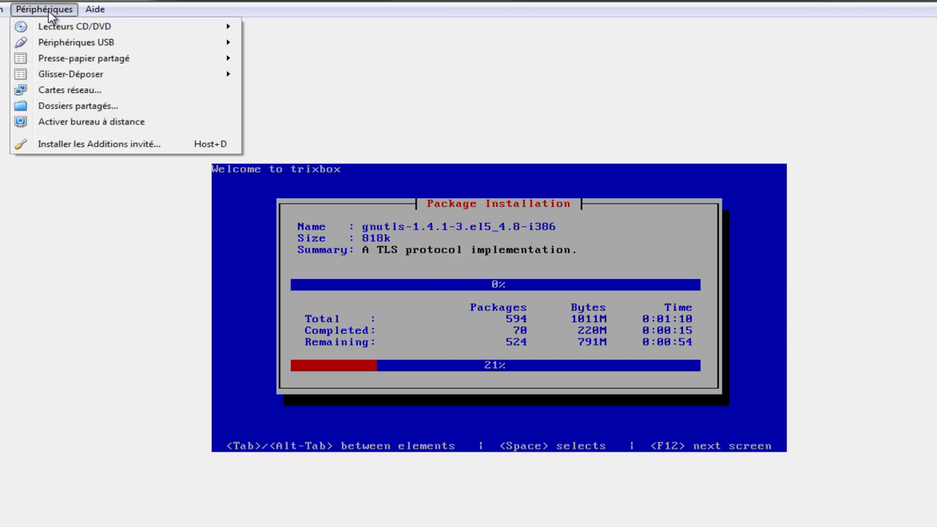
left_click(98, 144)
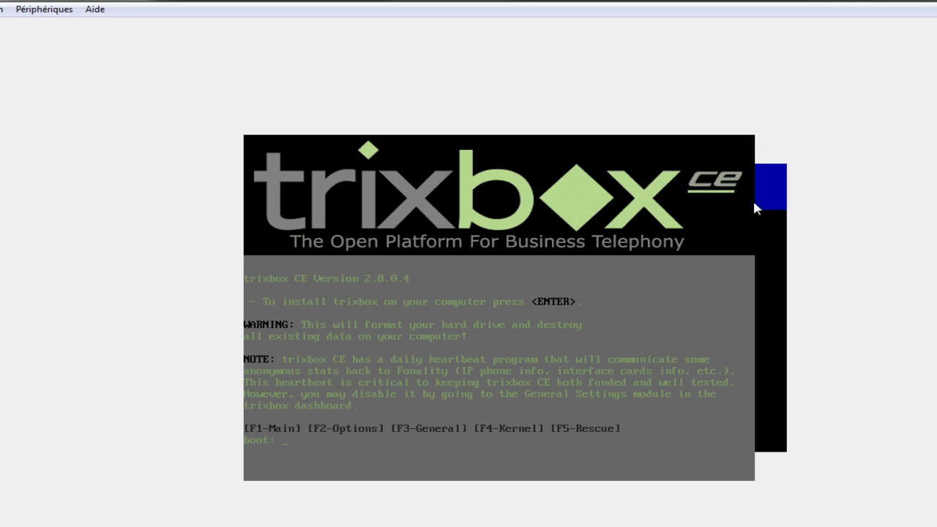
- Close the trixbox VM window with Éteindre la machine to power it off
left_click(3, 8)
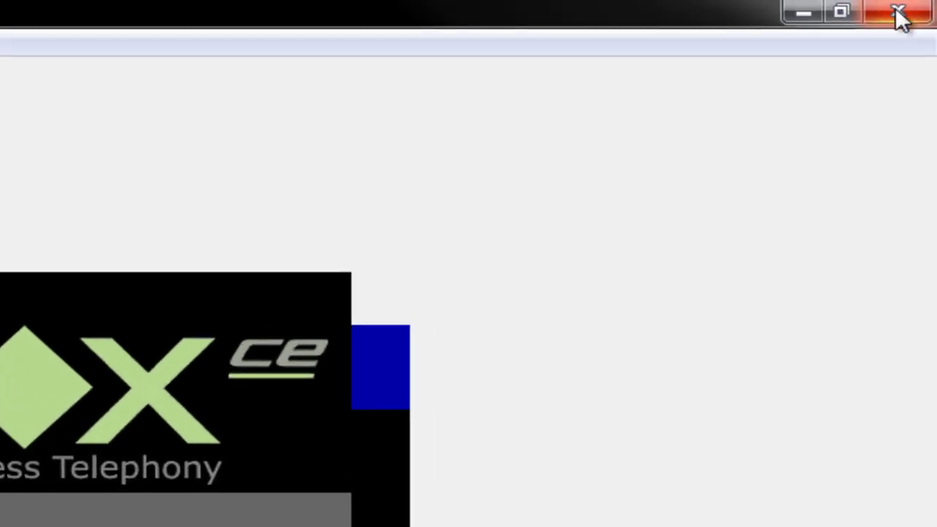
left_click(896, 10)
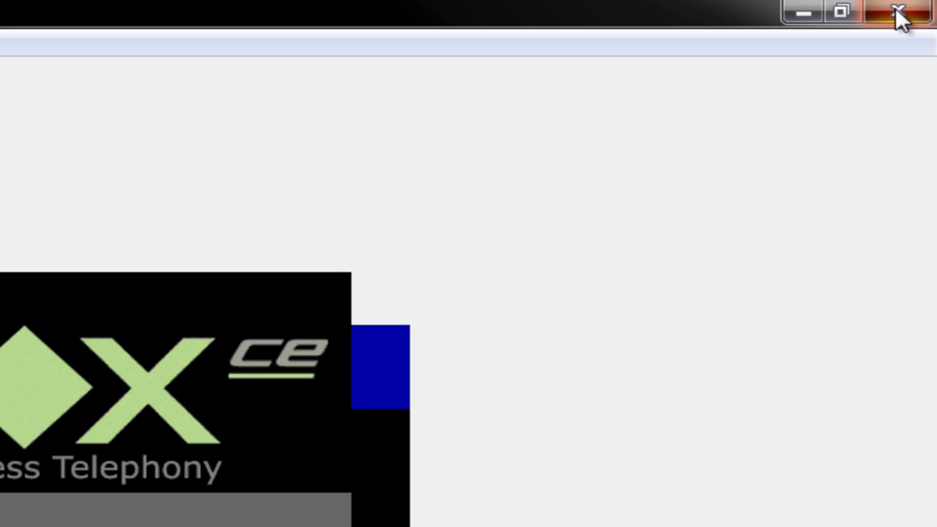
left_click(900, 13)
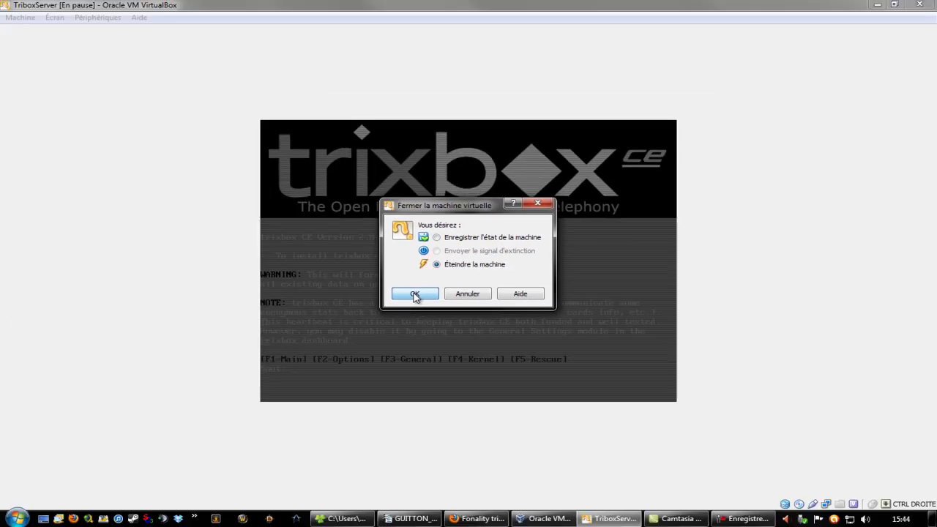
left_click(414, 294)
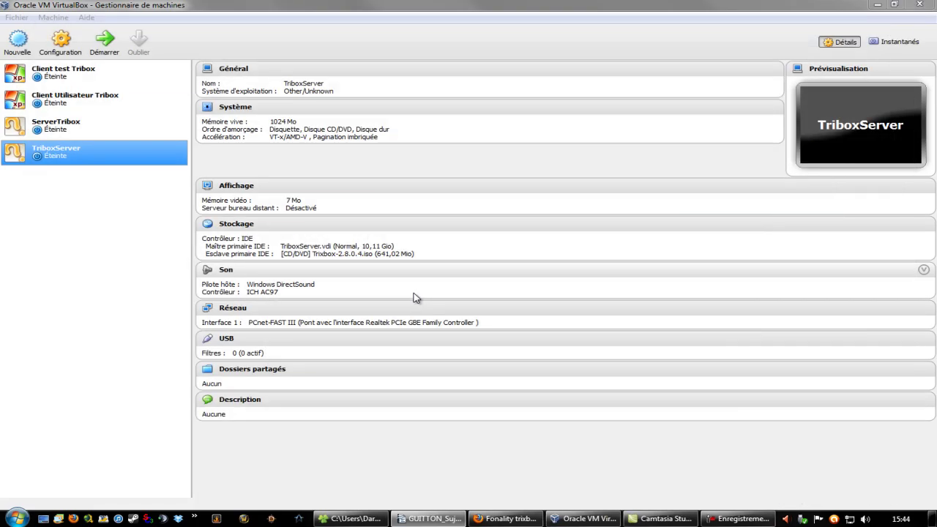
- In TriboxServer's Stockage settings, delete the Trixbox-2.8.0.4.iso CD/DVD drive and save with OK
left_click(124, 215)
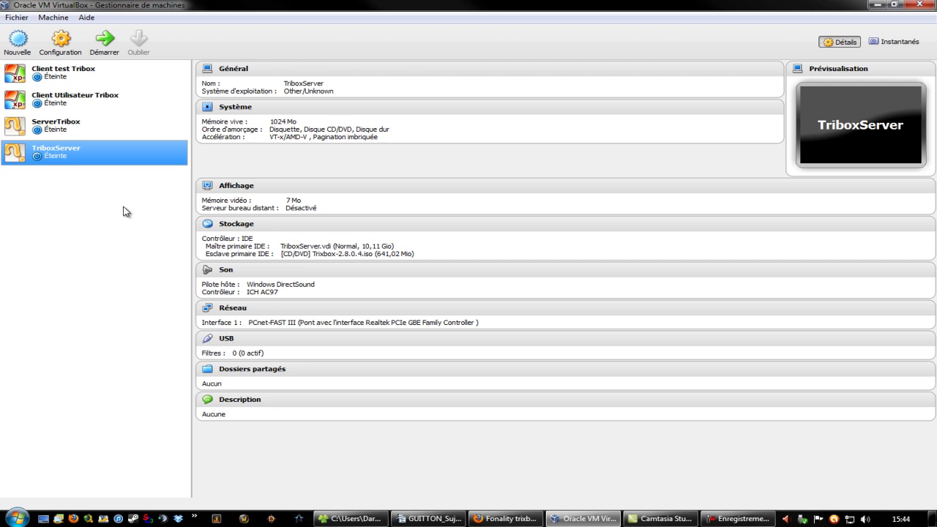
right_click(99, 152)
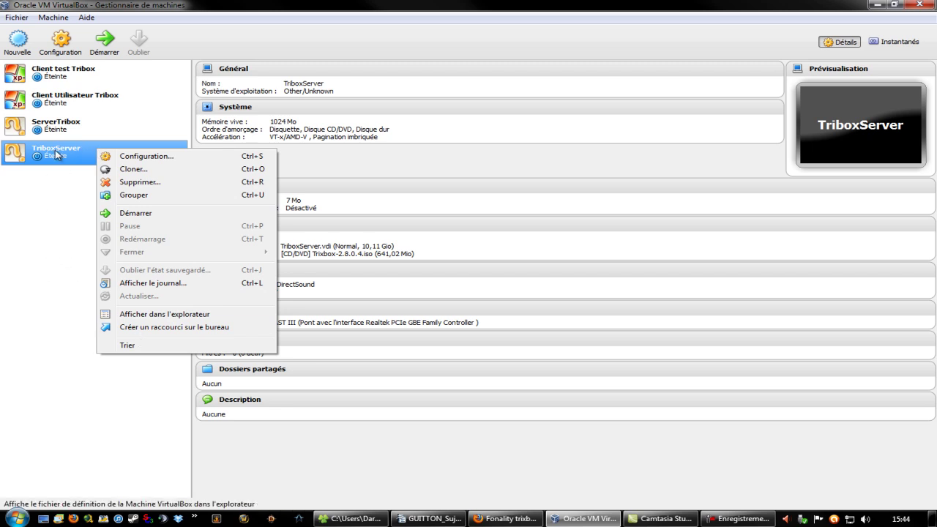
left_click(154, 160)
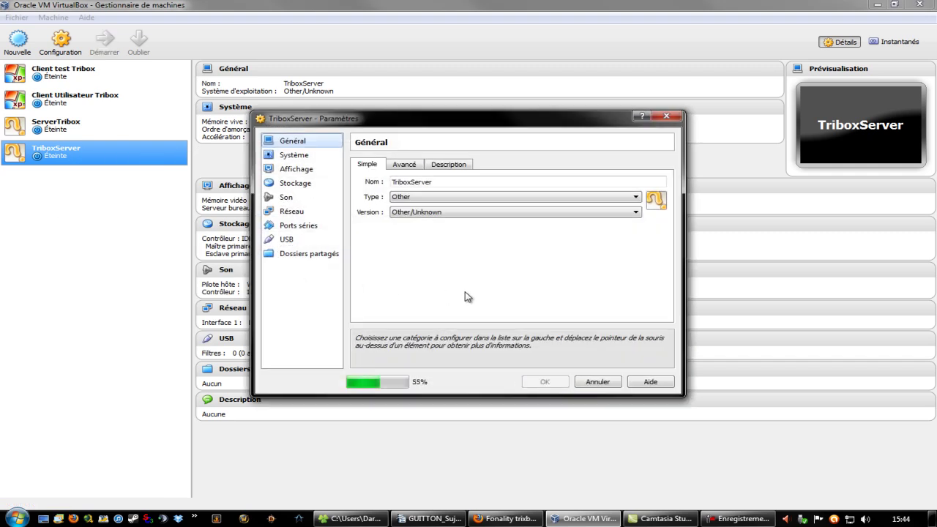
left_click(295, 183)
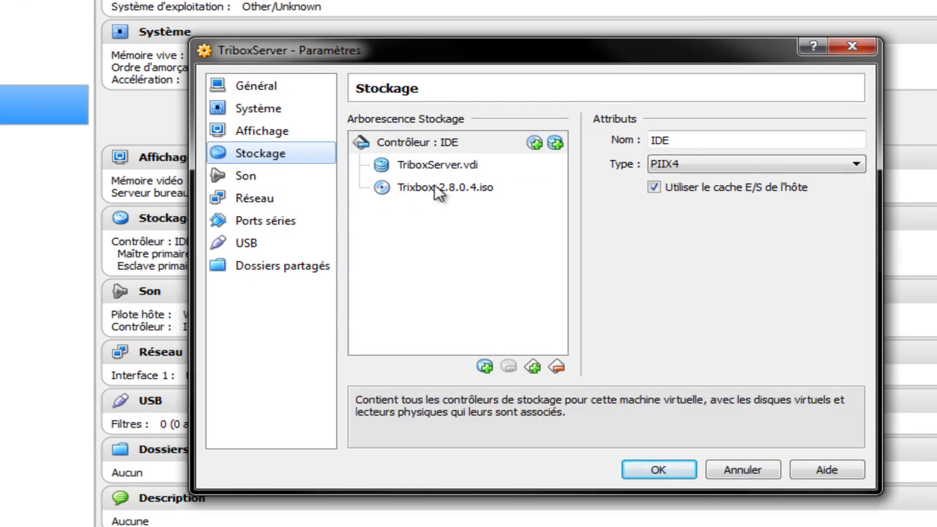
left_click(438, 188)
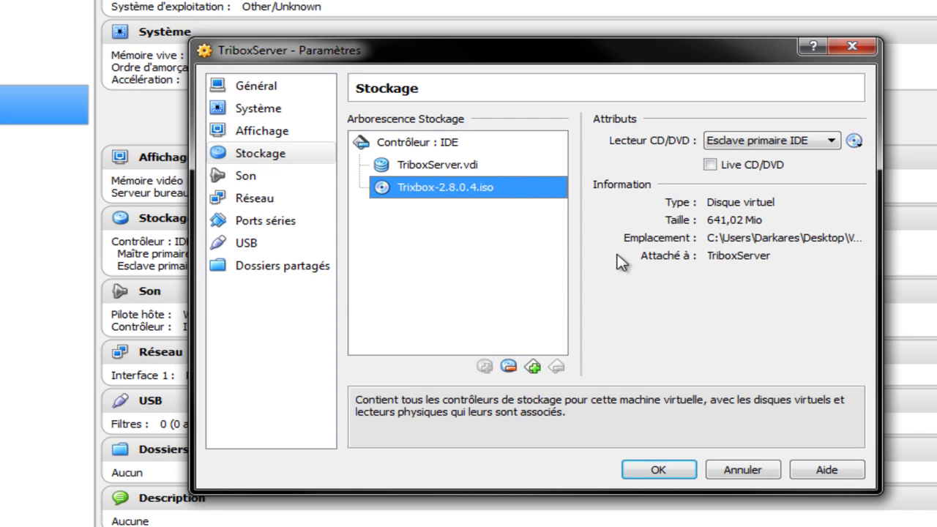
left_click(508, 366)
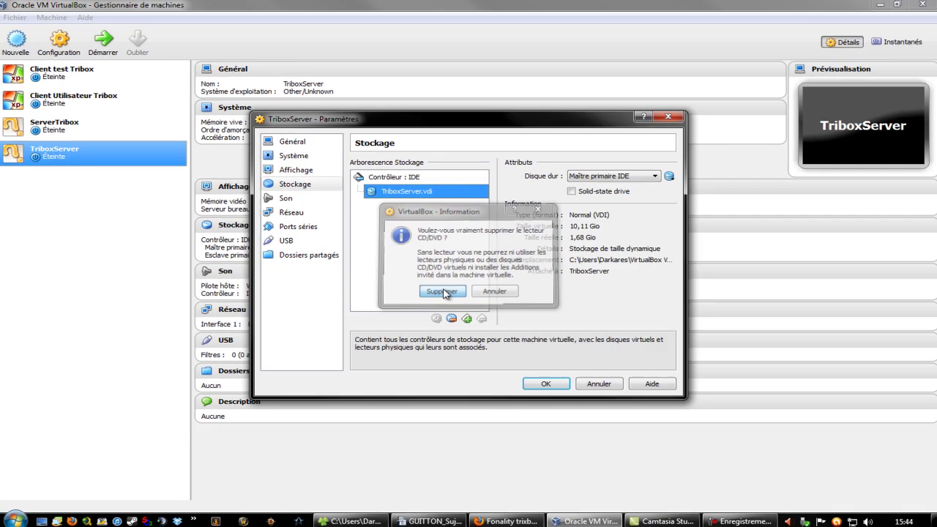
left_click(494, 324)
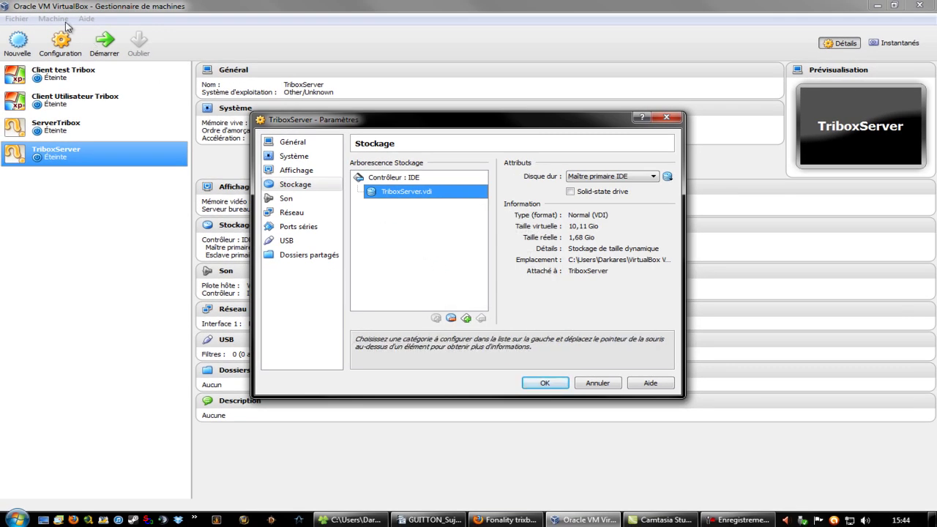
left_click(542, 383)
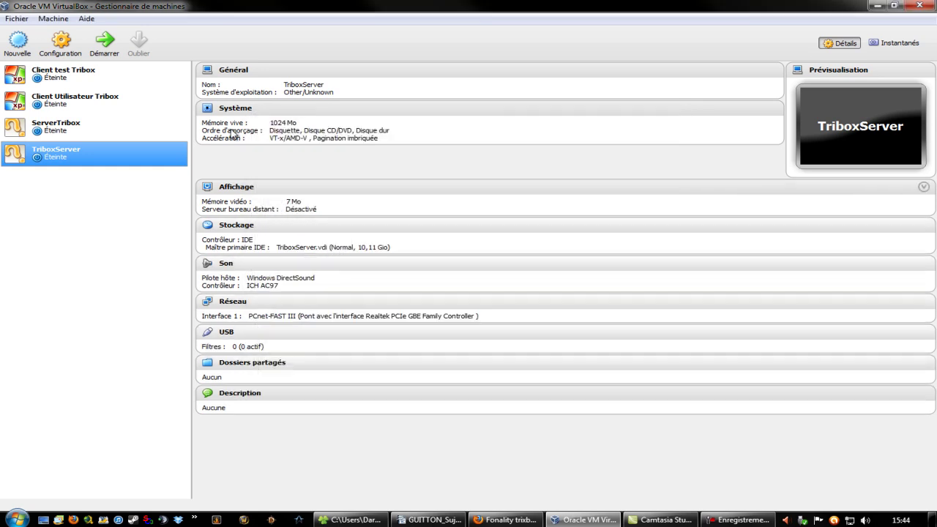
left_click(58, 20)
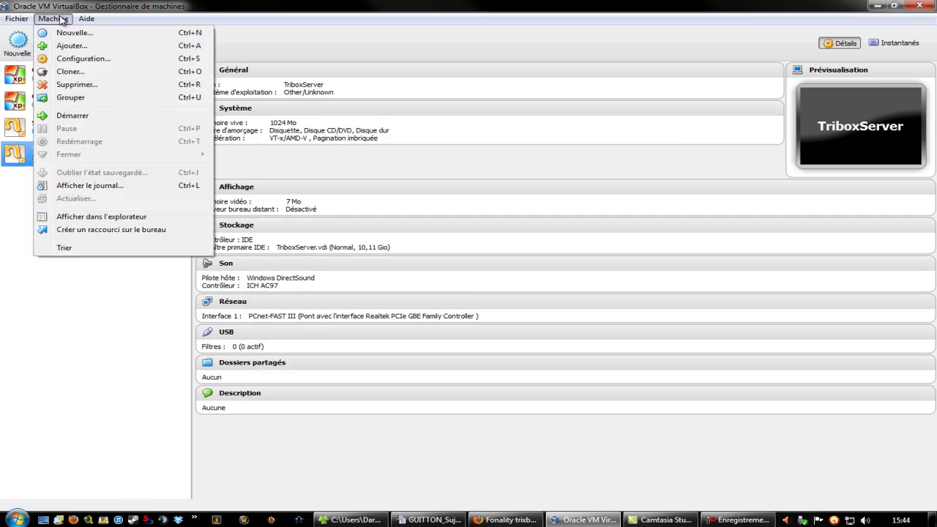
mouse_move(86, 19)
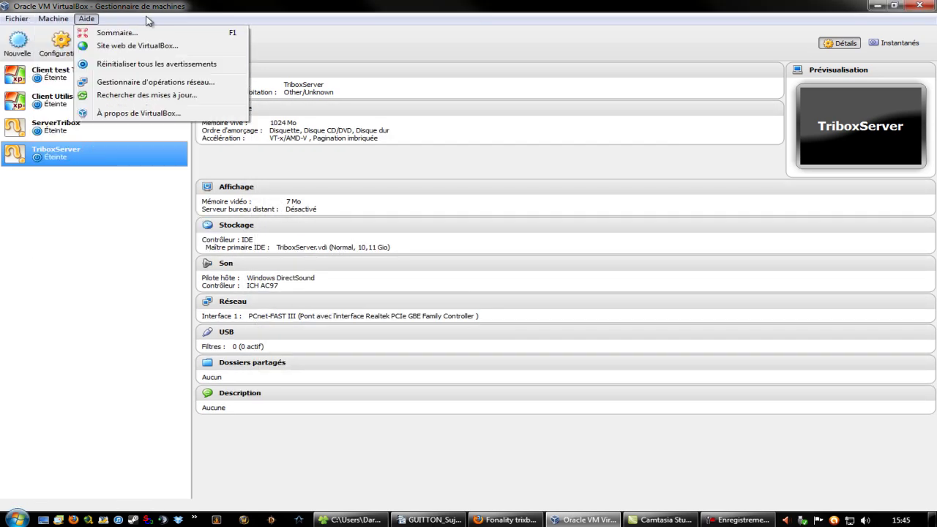
left_click(401, 14)
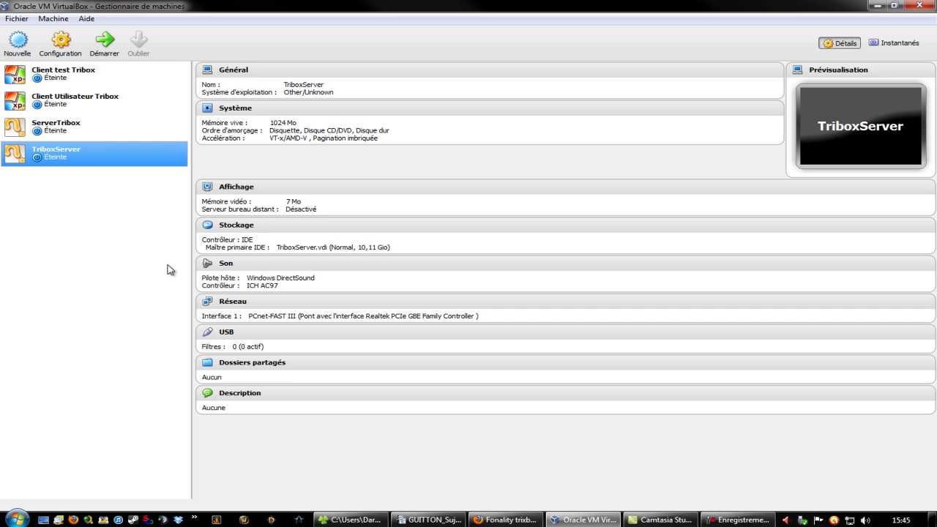
- Start TriboxServer, restore its window to a smaller size and move it over the manager
double_click(84, 160)
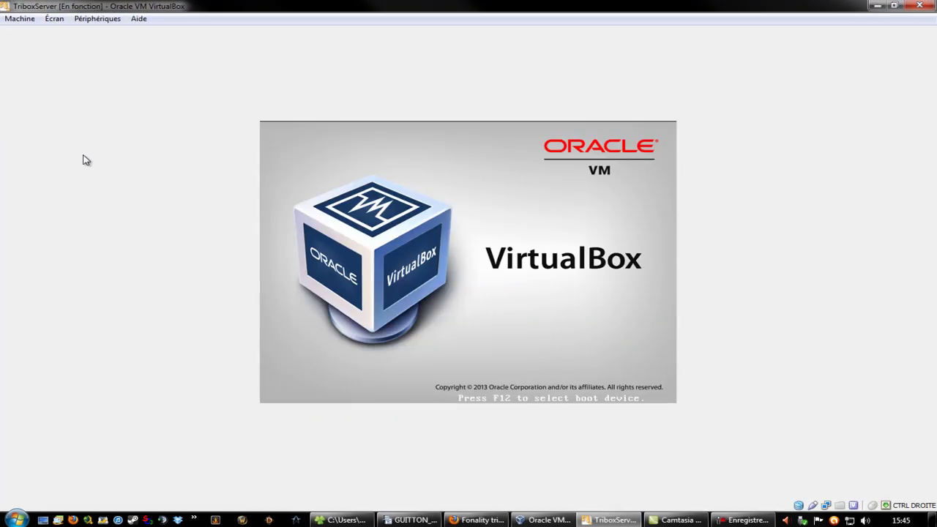
left_click(889, 6)
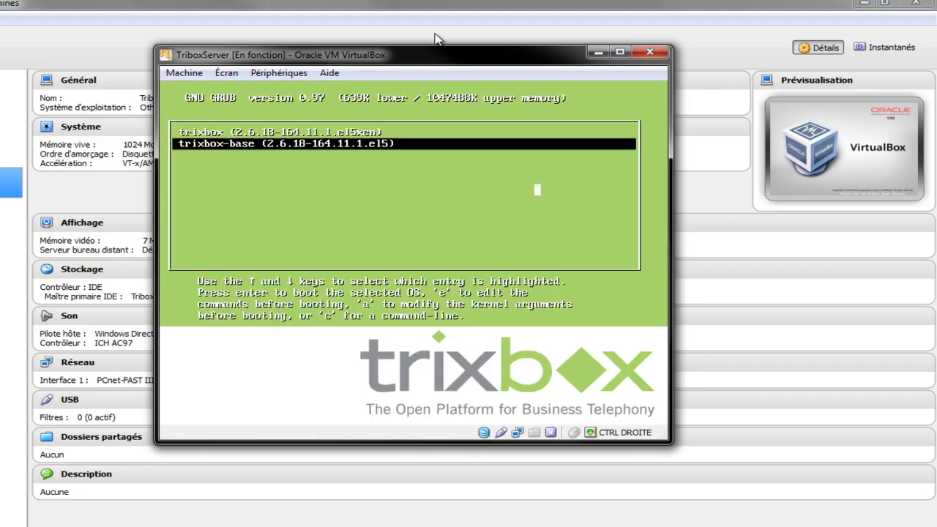
left_click_drag(448, 66, 464, 85)
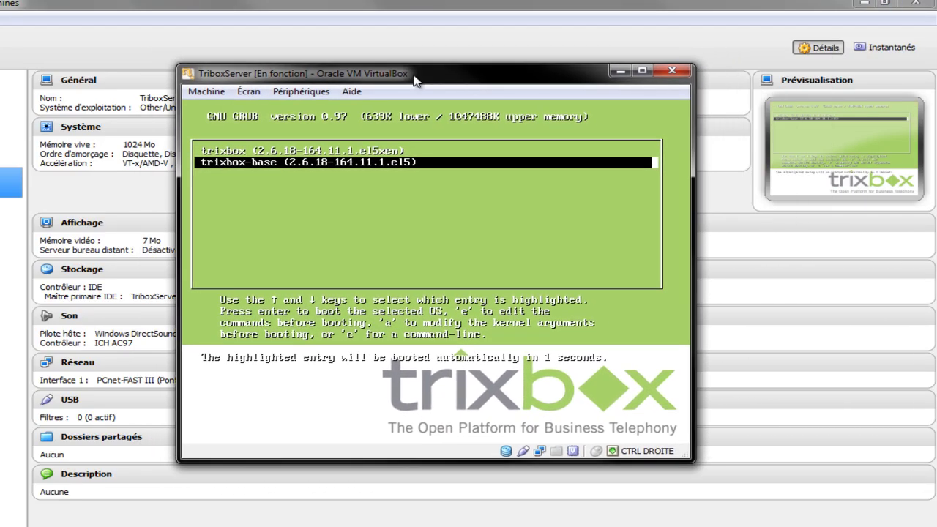
left_click_drag(541, 83, 511, 94)
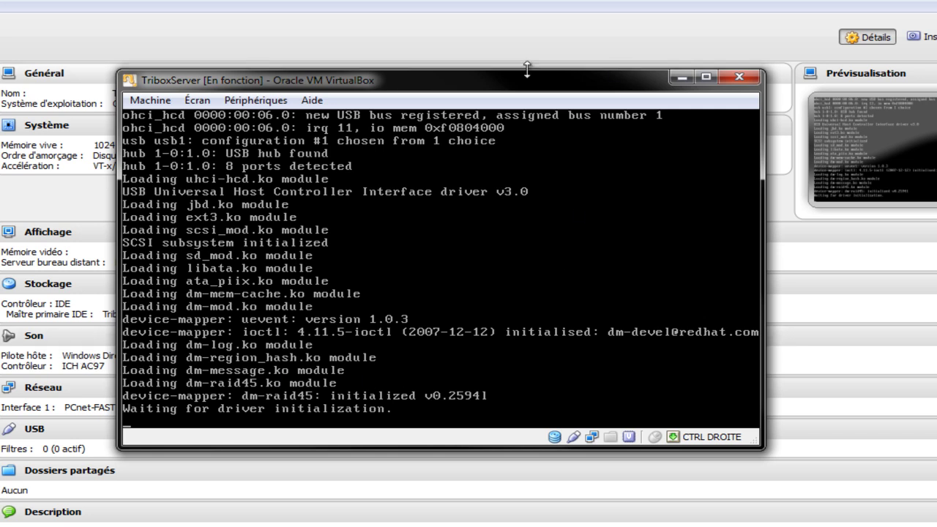
- Reposition the TriboxServer console window while boot reaches the trixbox-firstboot scripts
left_click_drag(491, 88, 487, 61)
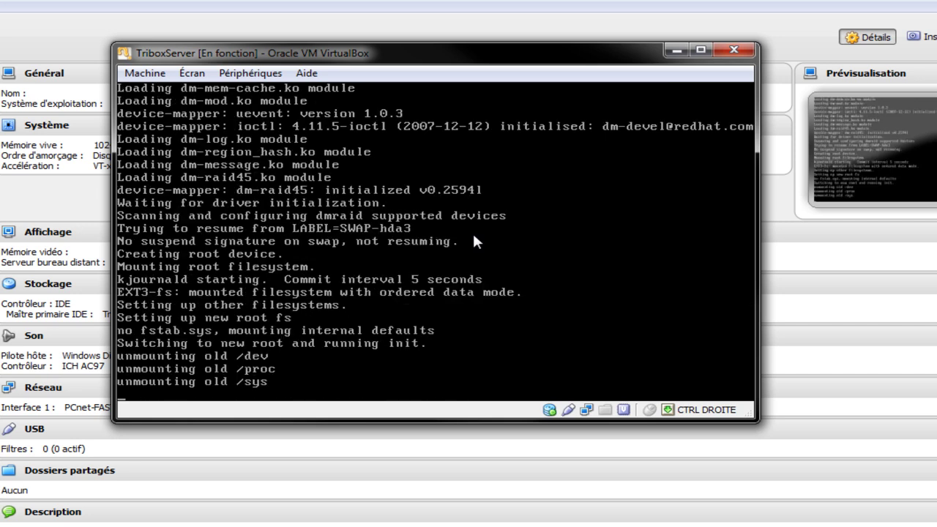
left_click_drag(468, 59, 476, 86)
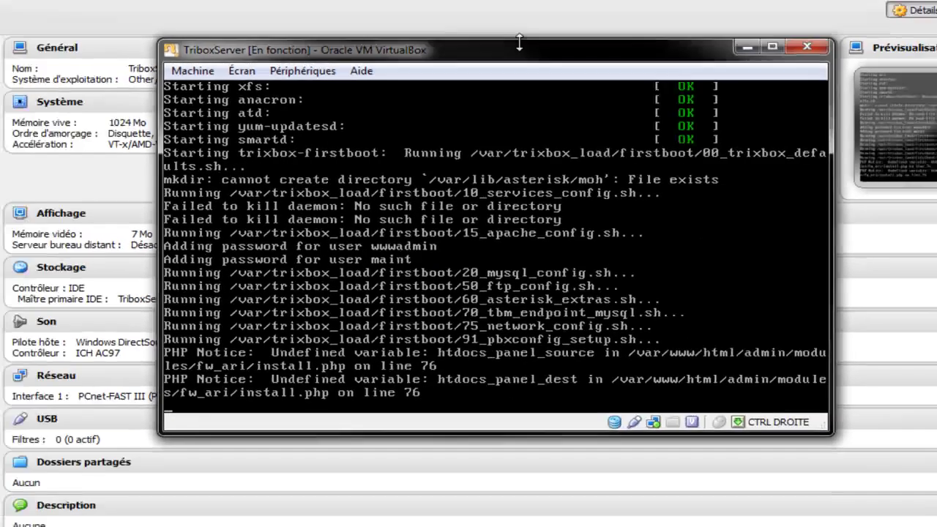
- Move the console window up and right until the trixbox CE login prompt shows 192.168.0.15
left_click_drag(519, 43, 534, 90)
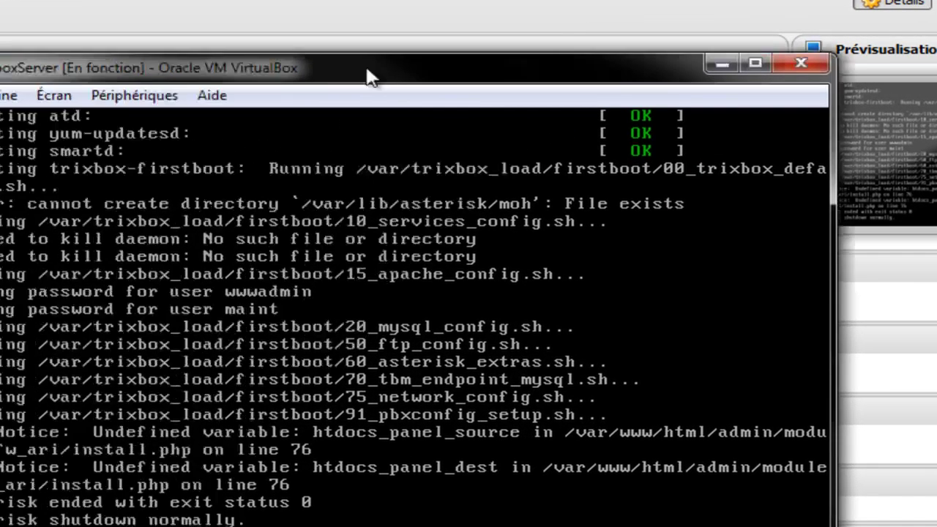
left_click_drag(370, 77, 443, 27)
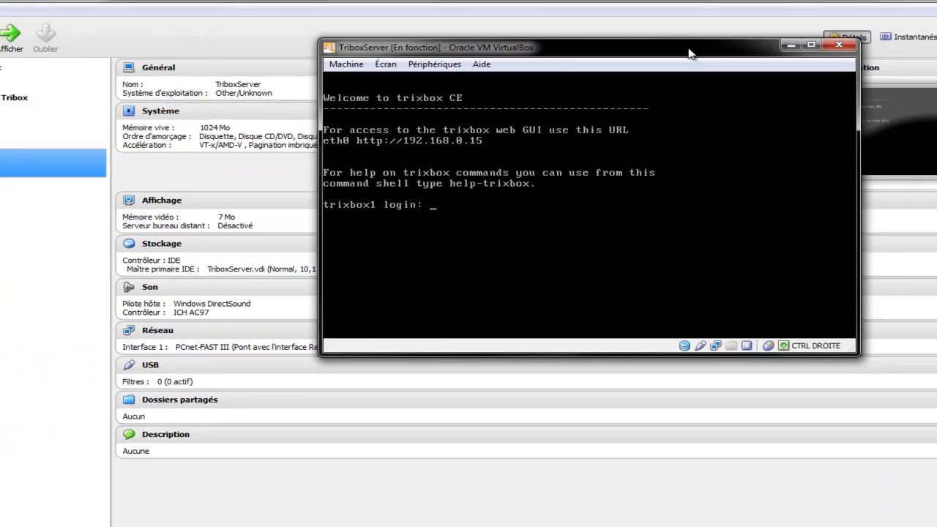
- Maximize the VM window and log in as root with the account password
double_click(690, 53)
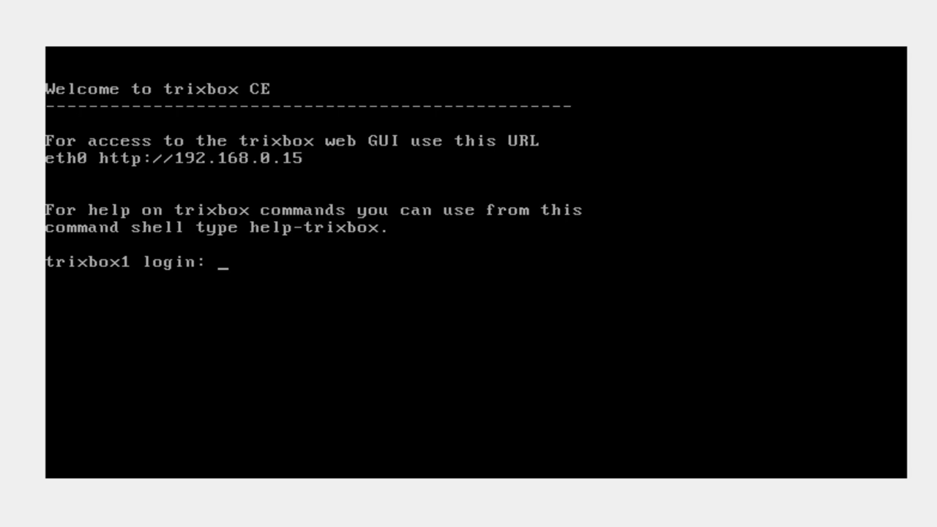
type("root")
key("Return")
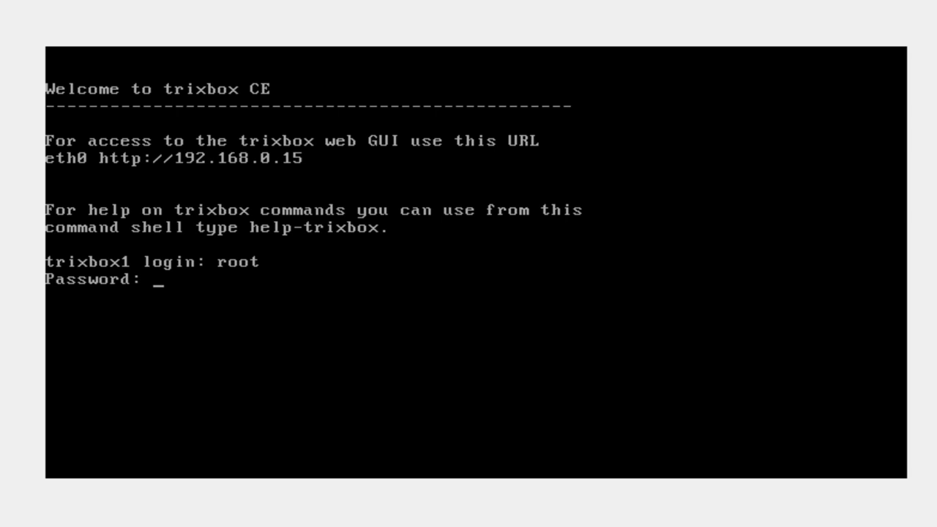
key("Return")
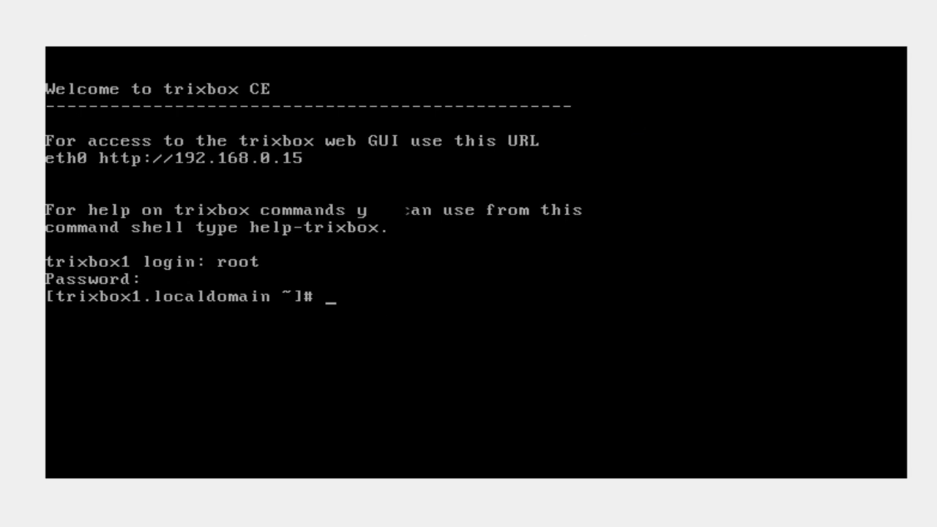
- Run system-config-network at the root prompt to reach the Select Action menu
type("system")
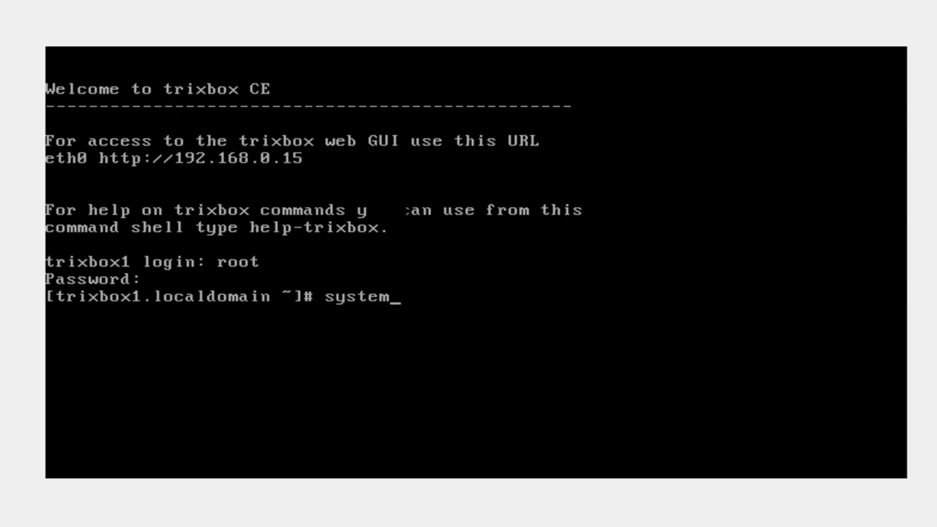
type("-config")
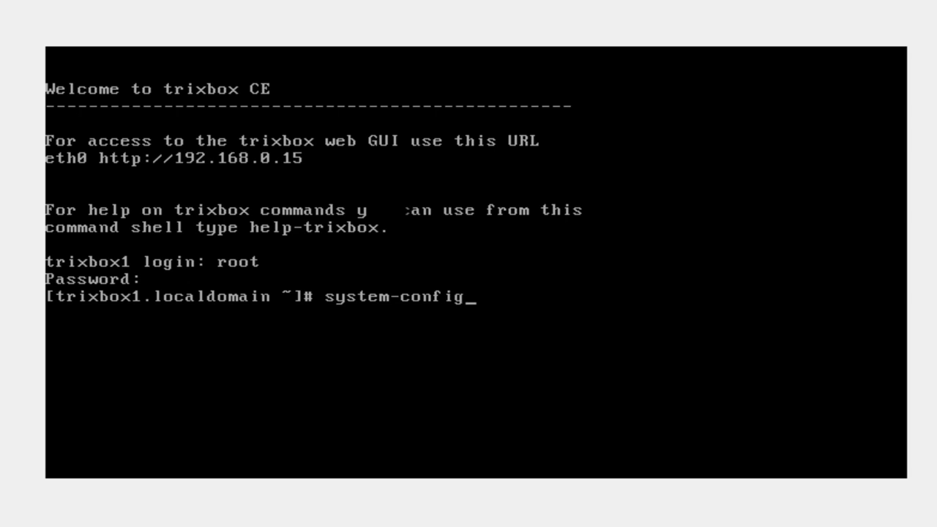
type("-network")
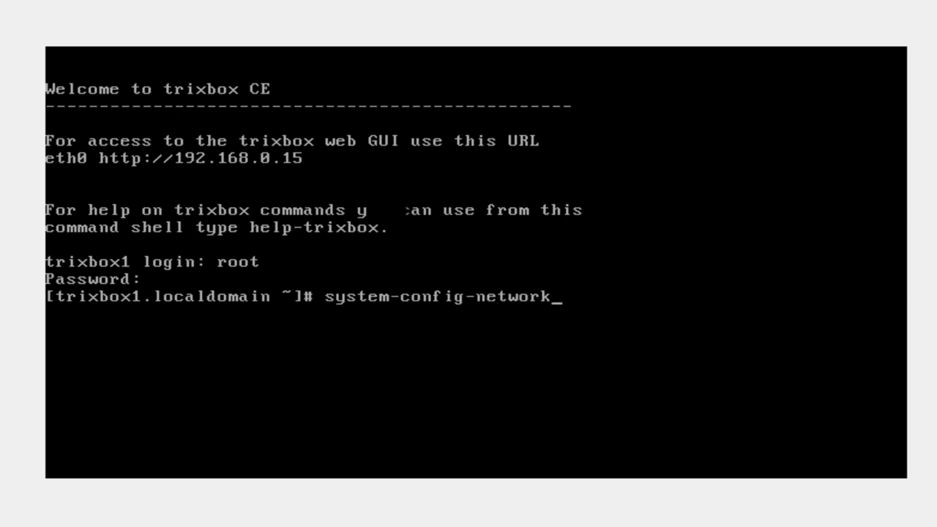
key("Return")
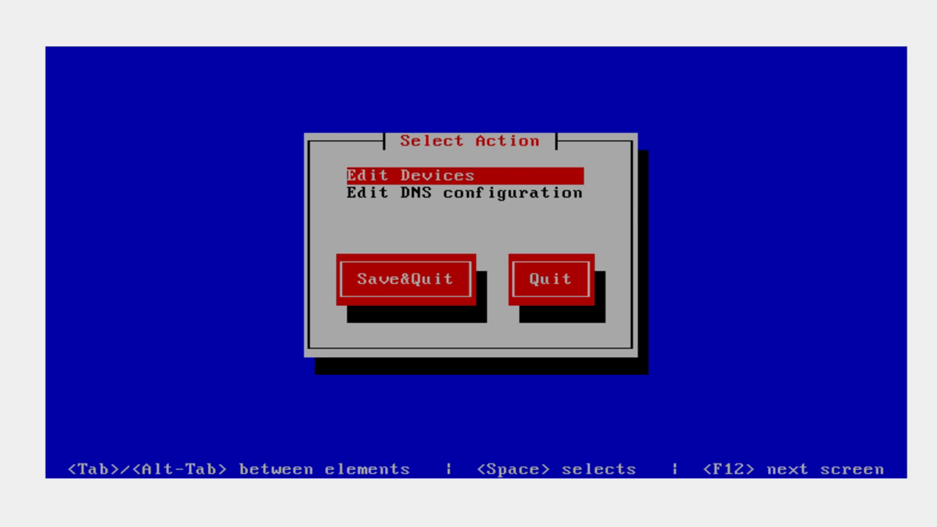
- Choose Edit Devices and open the eth0 AMD PCnet32 LANCE device settings
key("Return")
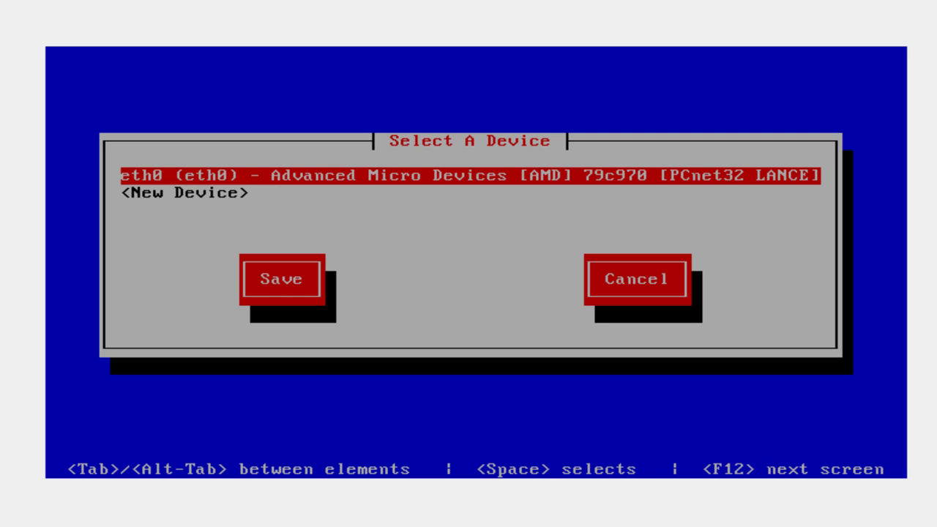
key("Down")
key("Up")
key("Down")
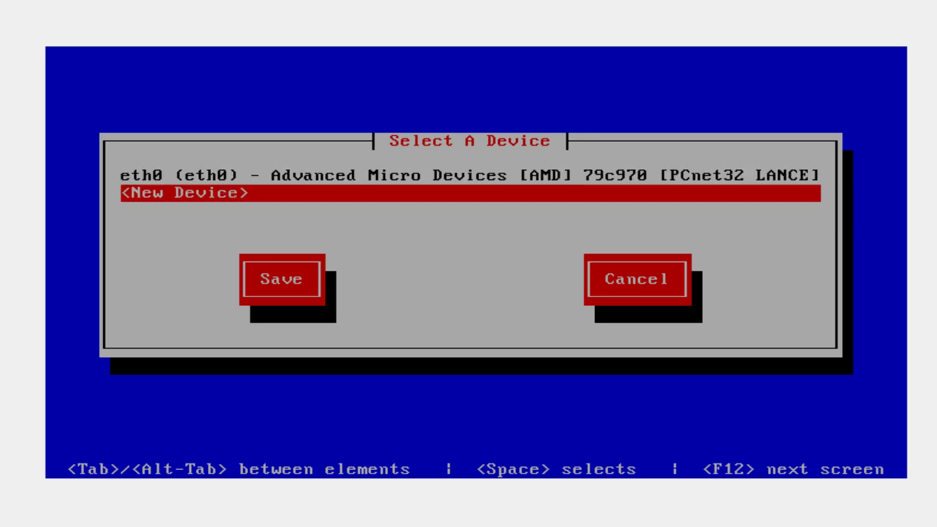
key("Up")
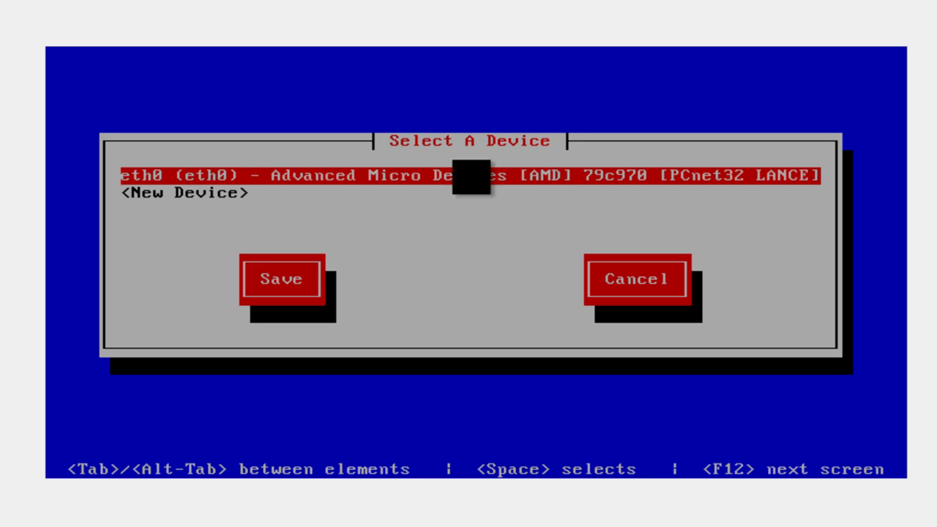
key("Return")
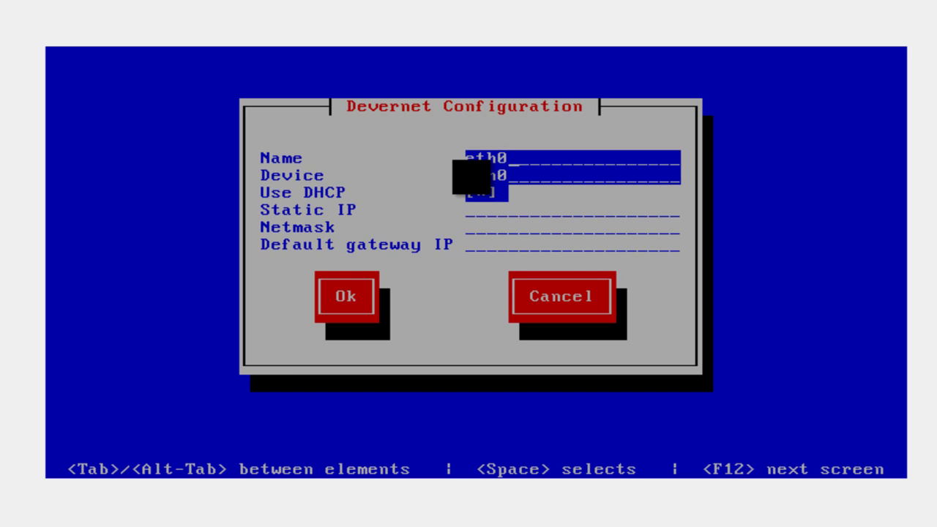
- Turn off Use DHCP for eth0
key("Tab")
key("Tab")
key("Tab")
key("Tab")
key("Tab")
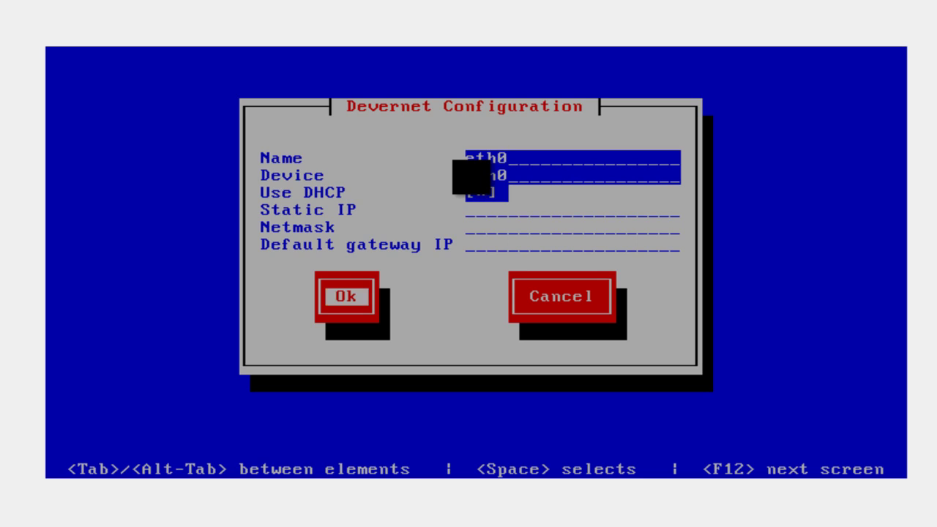
key("Tab")
key("Tab")
key("Tab")
key("Tab")
key("Tab")
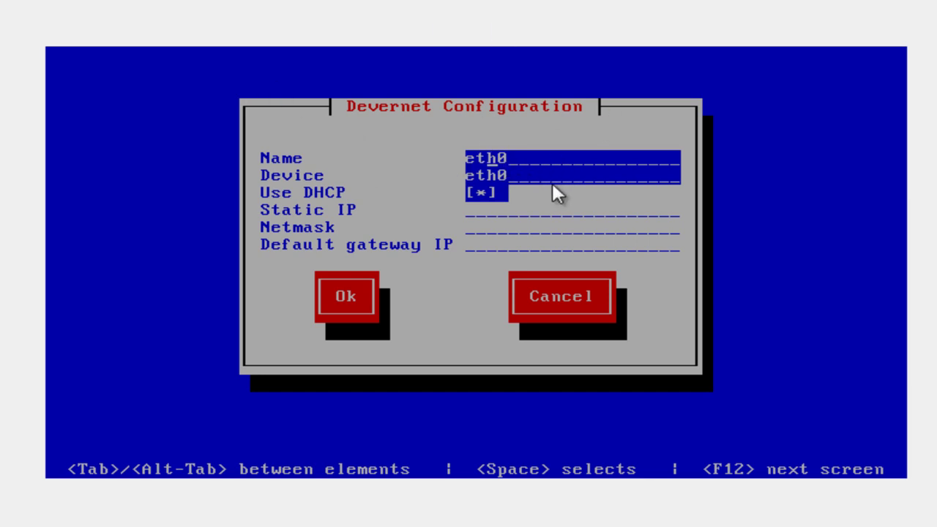
key("Tab")
key("Tab")
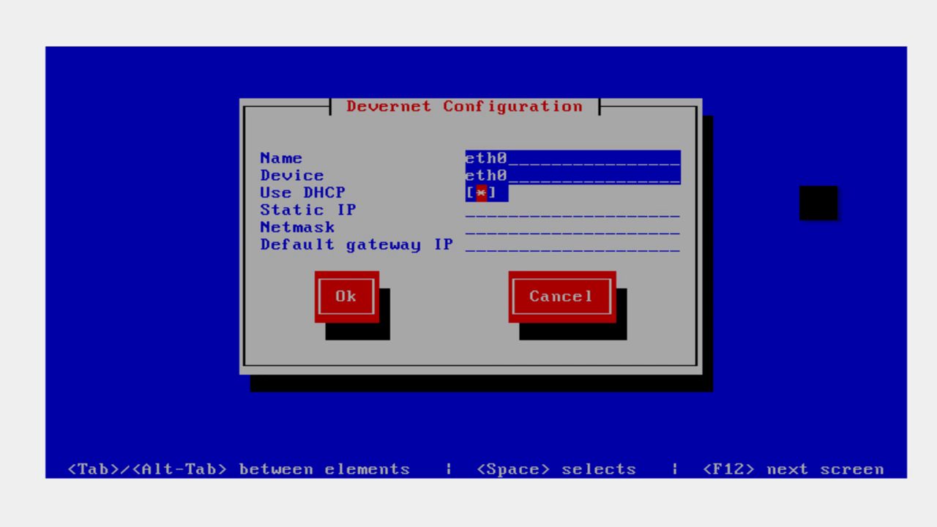
key("Tab")
key("Tab")
key("Tab")
key("Tab")
key("Tab")
key("Tab")
key("alt+Tab")
key("alt+Tab")
key("Tab")
key("space")
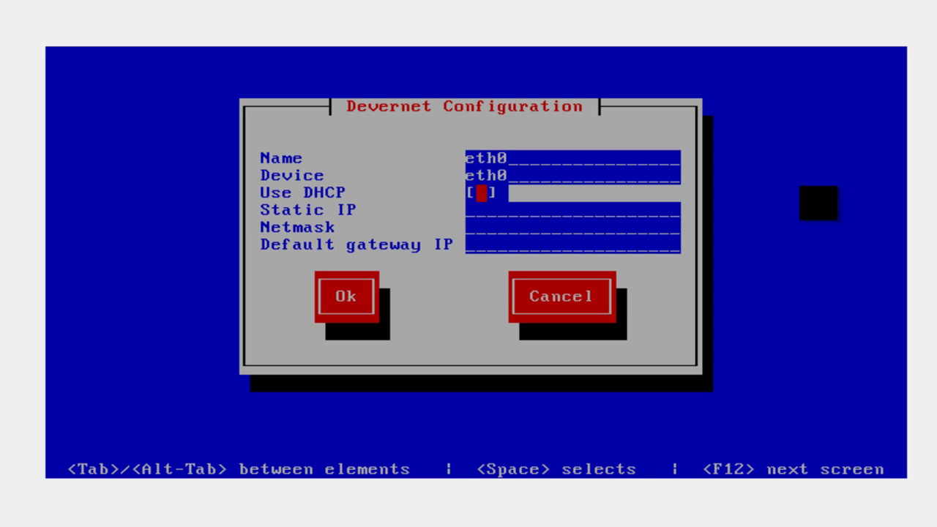
- Enter static IP 192.168.1.180, netmask 255.255.255.0 and gateway 192.168.1.1
key("Tab")
type("192.1")
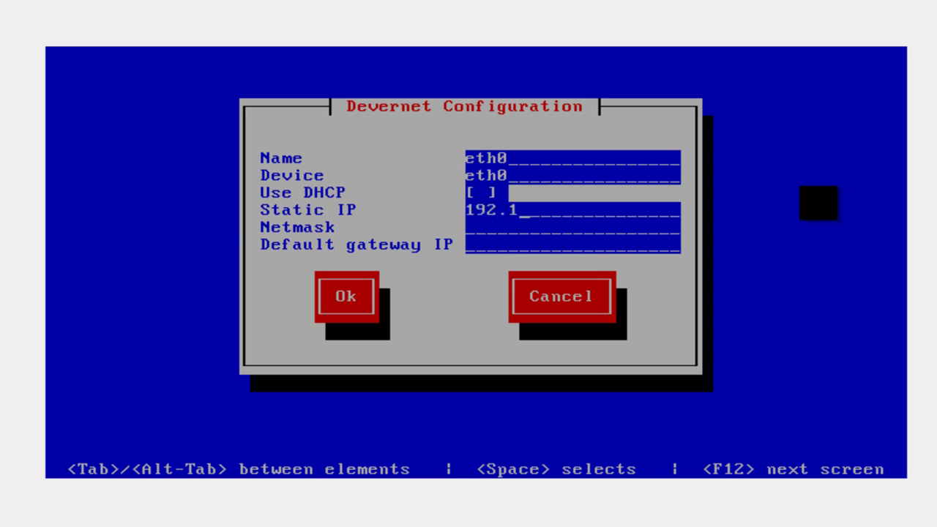
type("68.1.180")
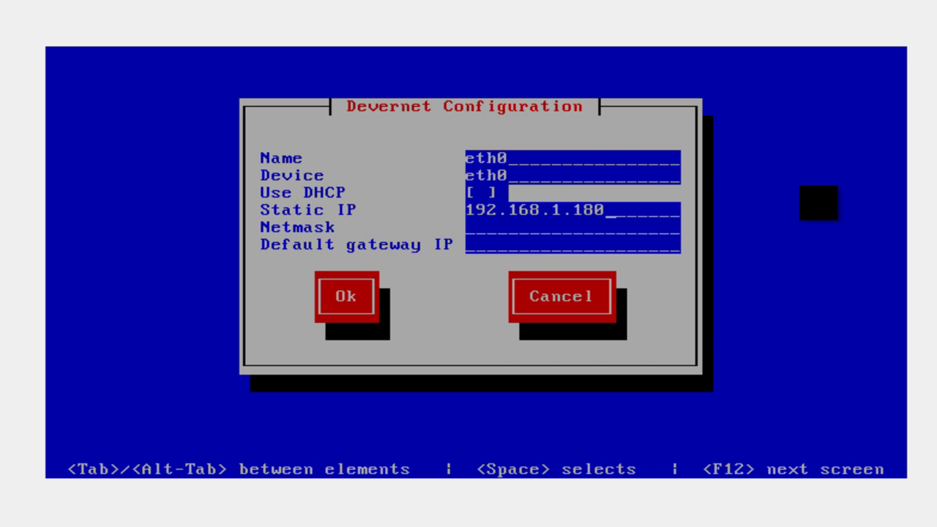
key("Tab")
type("255.255.255.")
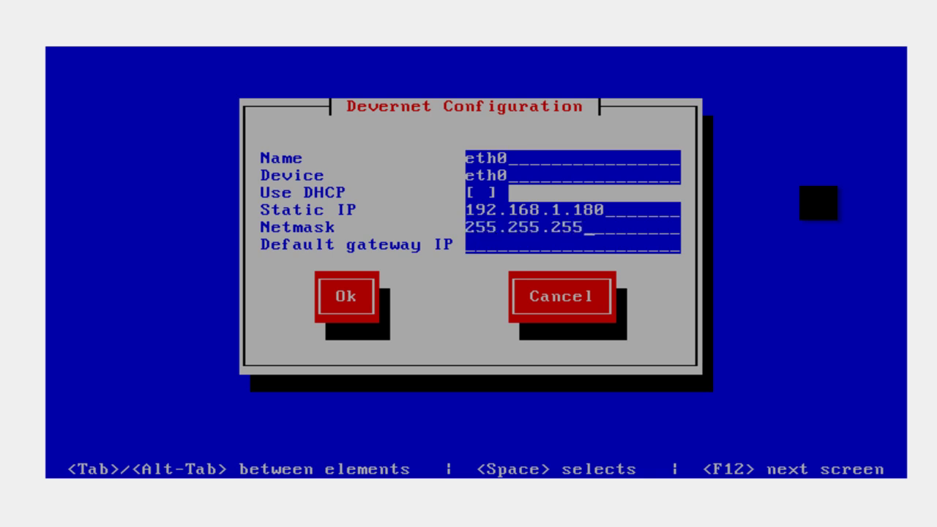
type("0")
key("Tab")
type("192.168.1.1")
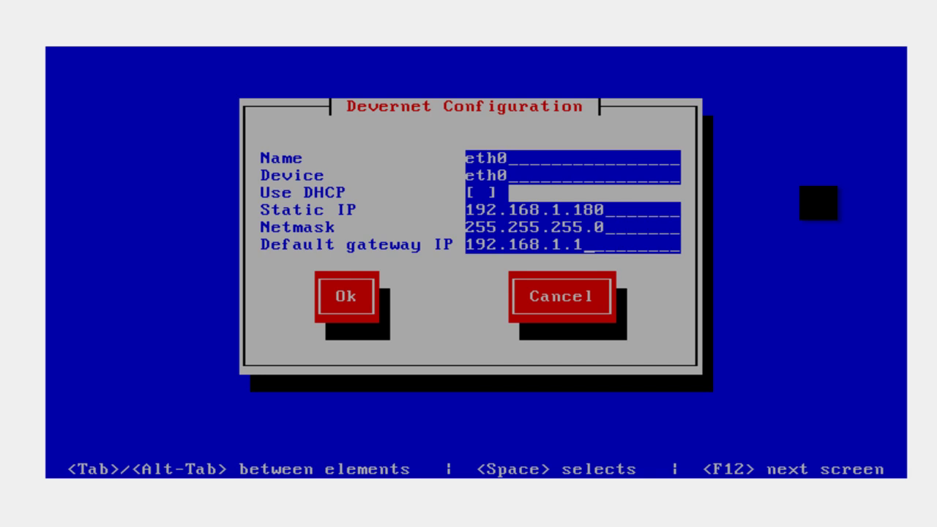
key("Tab")
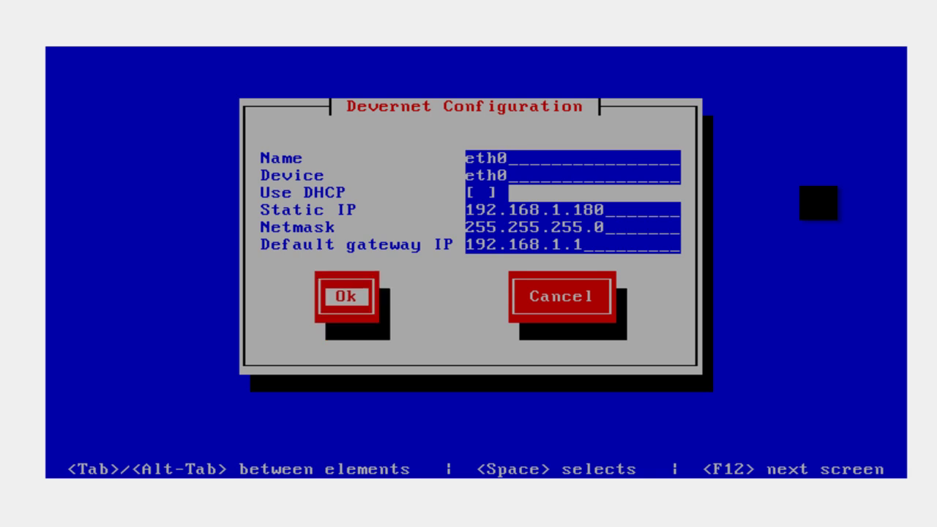
- Confirm the eth0 settings, save the device list, then Save&Quit the network tool
key("Return")
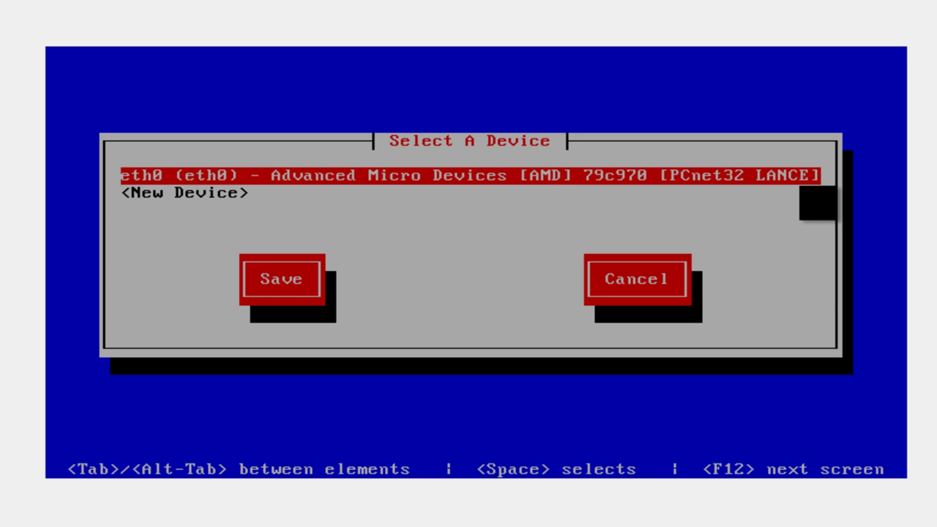
key("Tab")
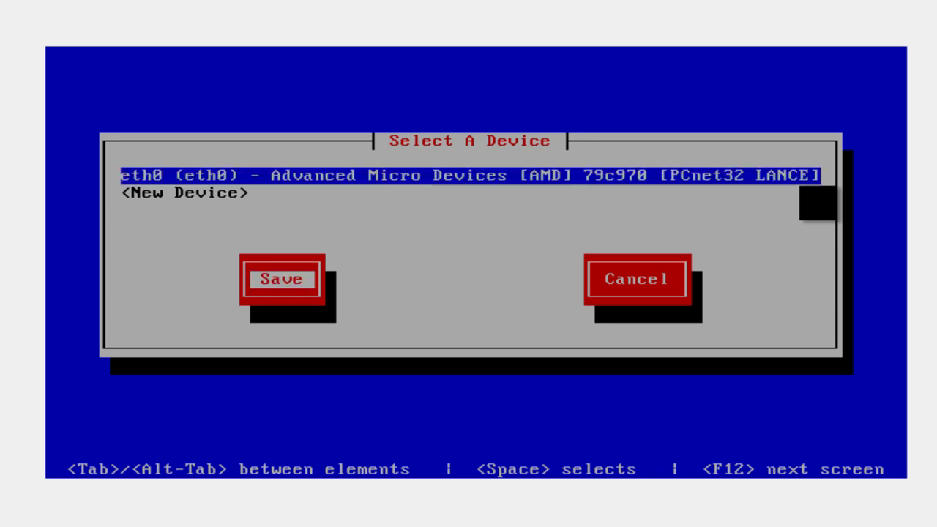
key("Return")
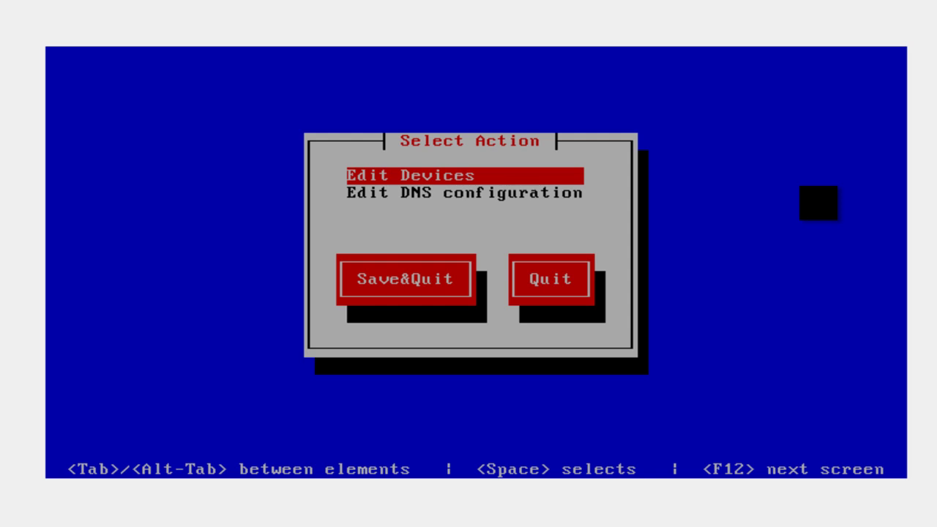
key("Tab")
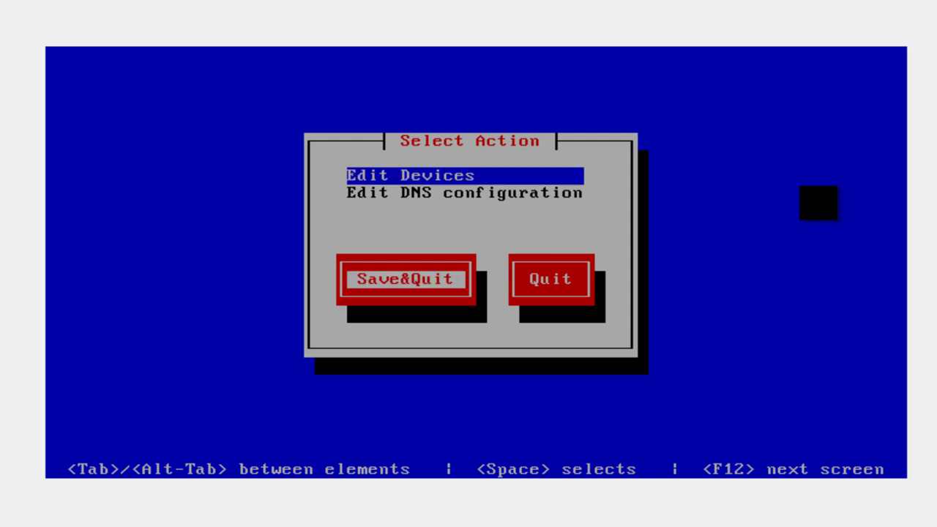
key("Return")
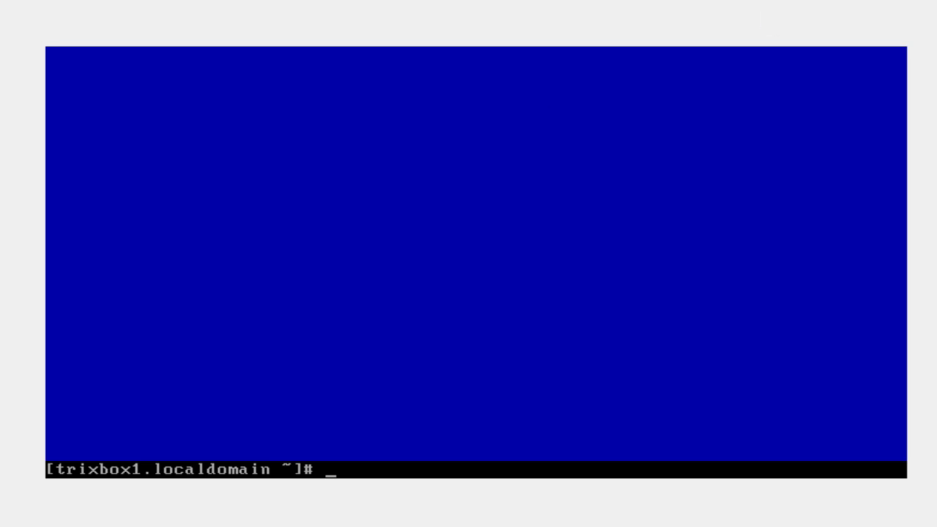
- Log out with exit and log back in as root with the account password
type("exit")
key("Return")
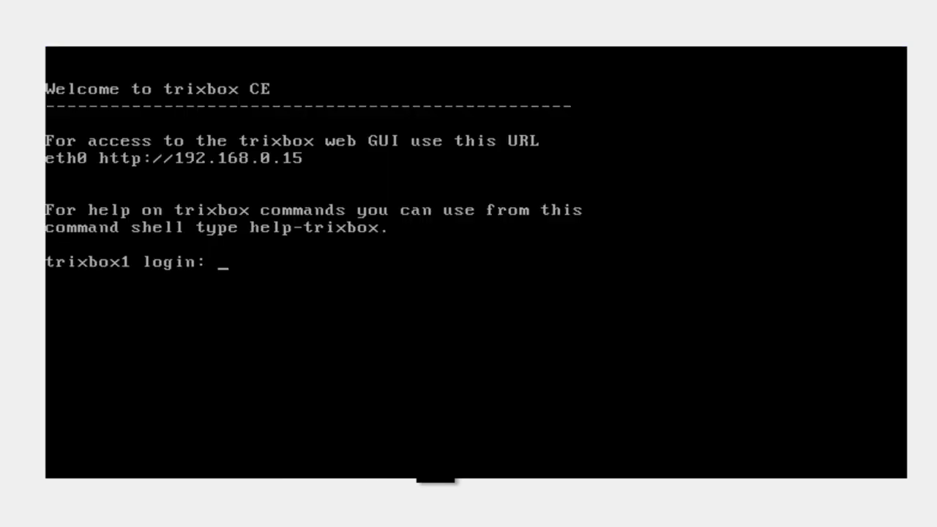
type("root")
key("Return")
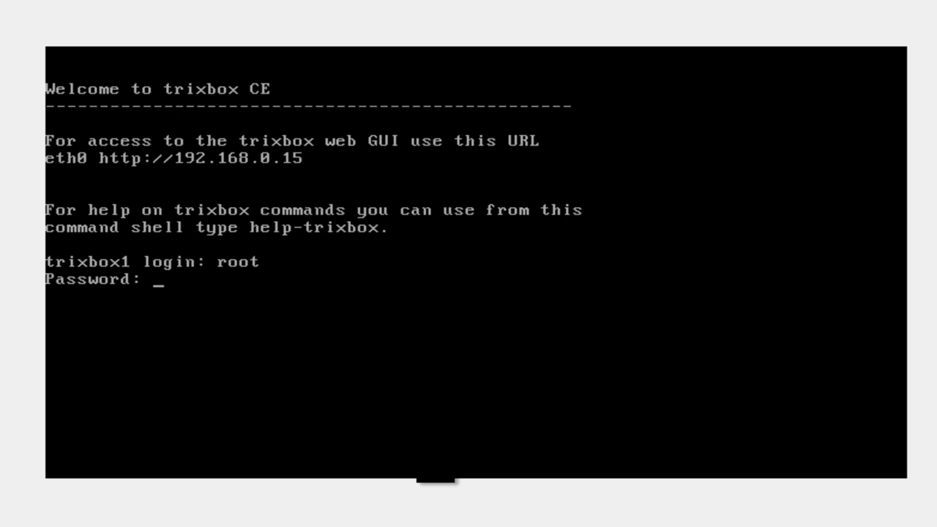
key("Return")
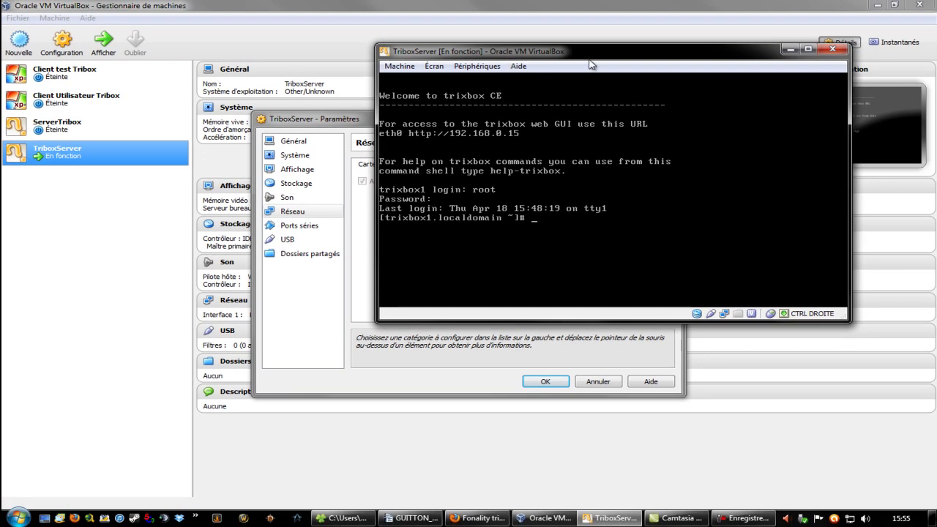
- Minimize the TriboxServer console and close the Paramètres dialog with OK
left_click_drag(420, 74, 244, 71)
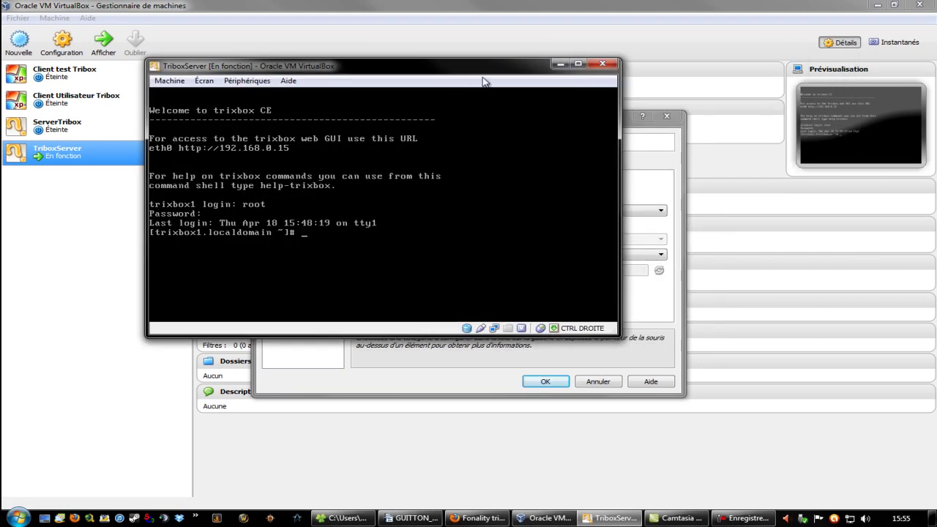
left_click(558, 65)
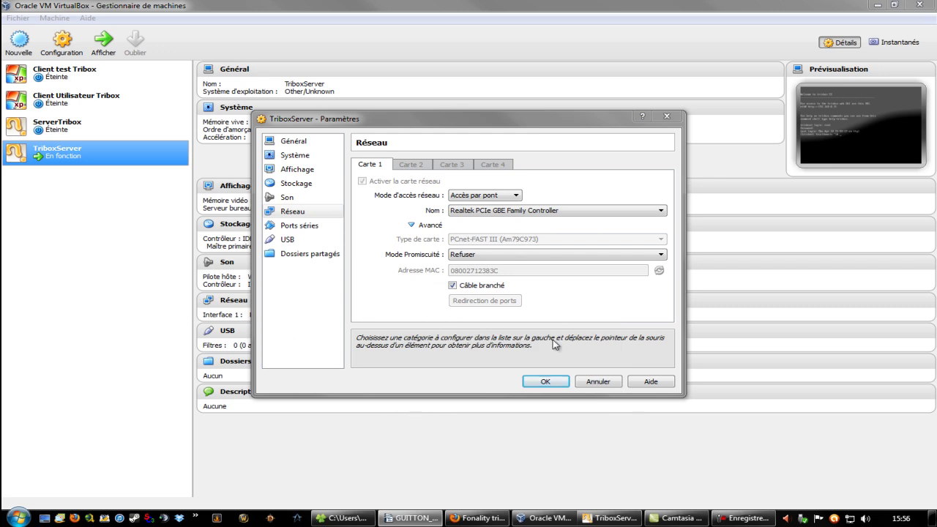
left_click(545, 382)
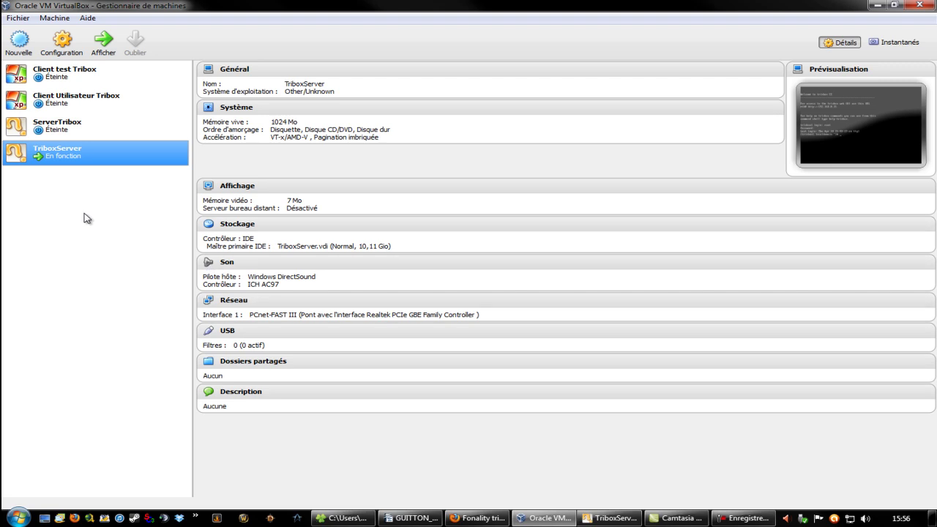
- Select the Client test Tribox machine in the machine list
left_click(58, 81)
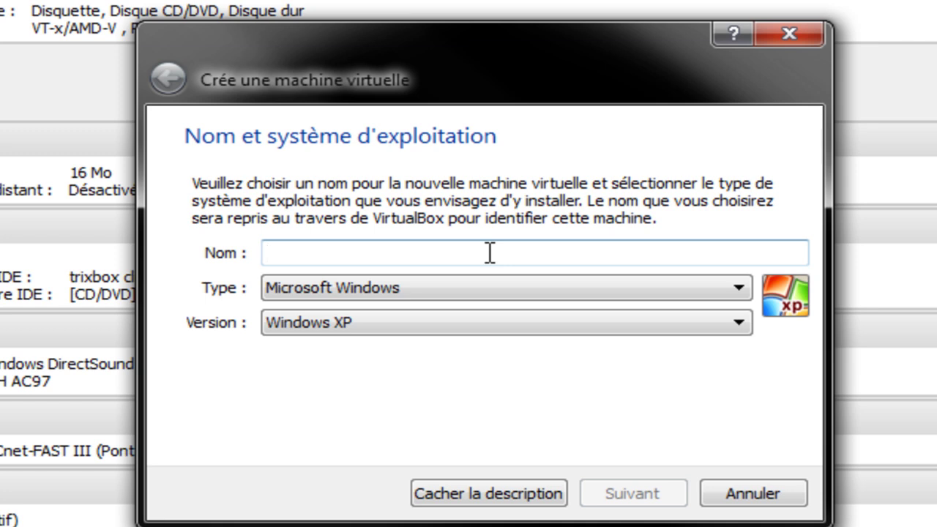
- Name the machine 'mon_xp', keep type Microsoft Windows, choose version Windows XP, and continue
type("mon_xp")
key("Tab")
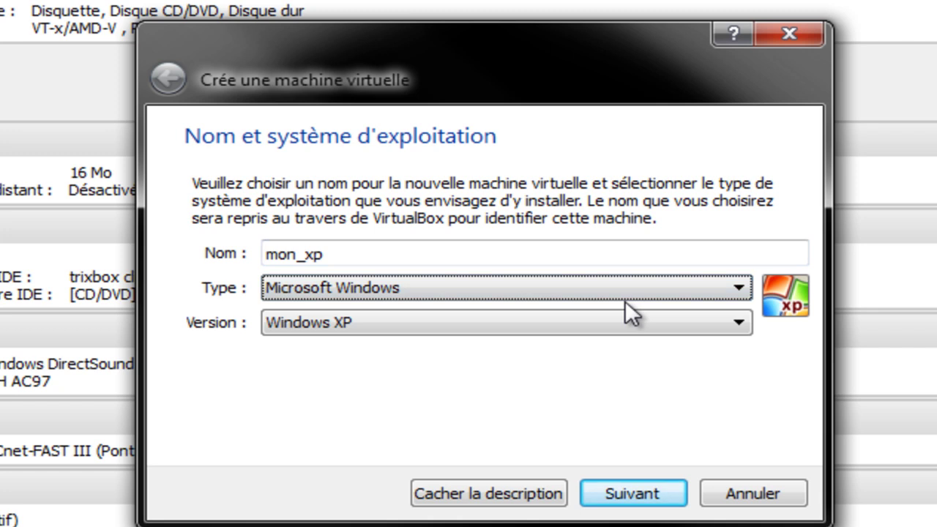
left_click(606, 287)
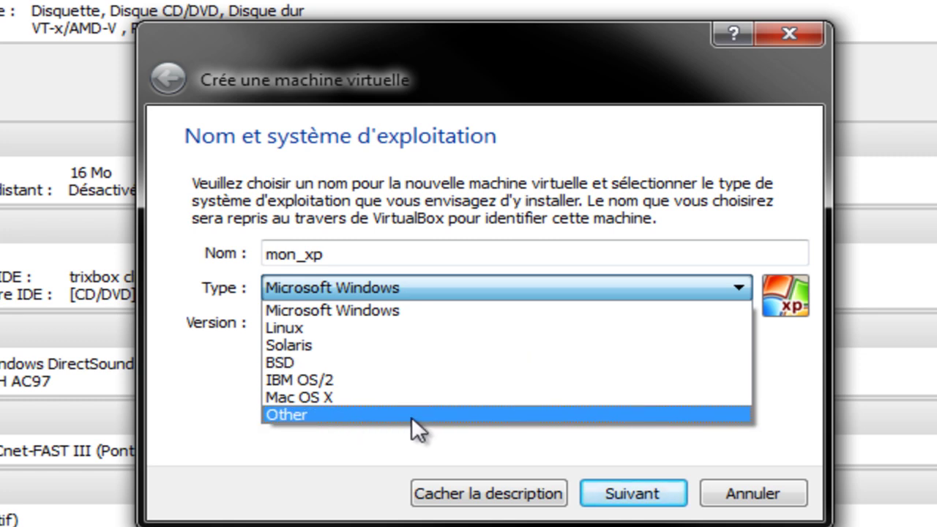
left_click(363, 289)
left_click(373, 324)
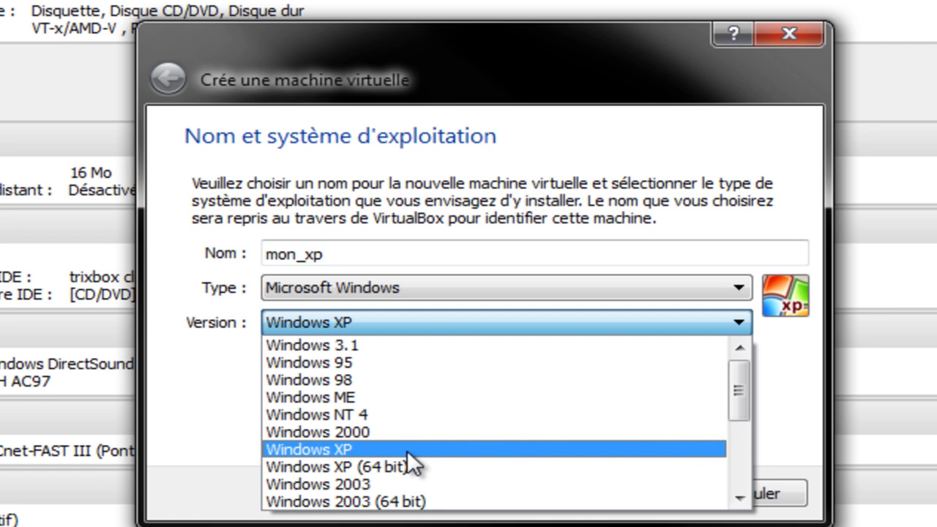
scroll(407, 452, "down", 4)
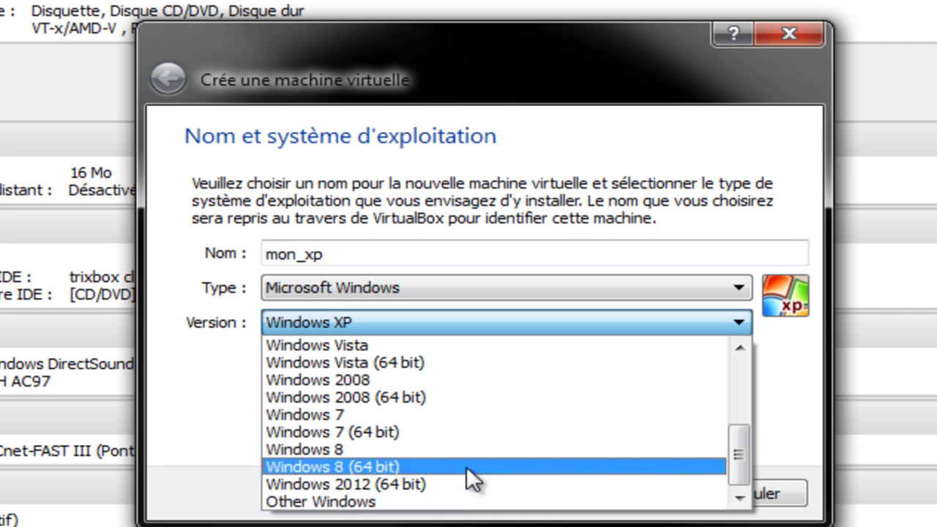
scroll(468, 472, "up", 4)
scroll(465, 466, "down", 4)
scroll(413, 483, "up", 4)
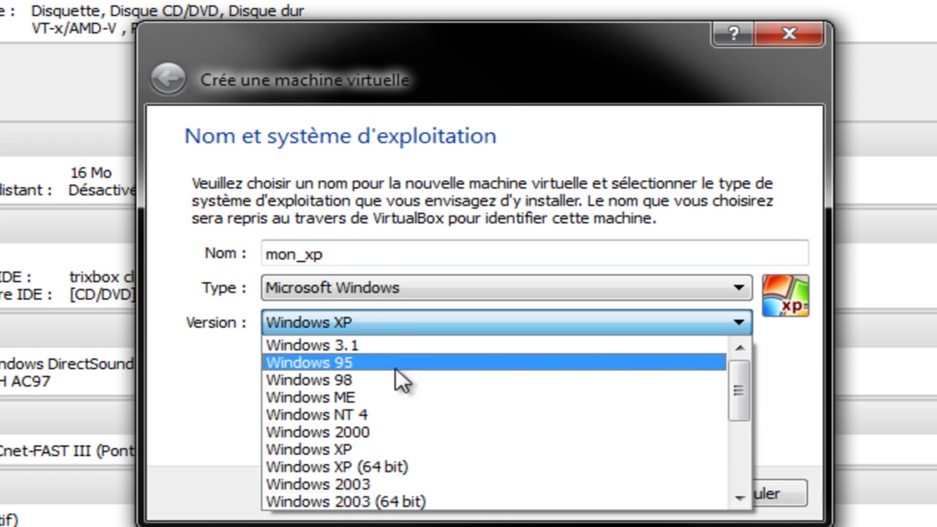
left_click(356, 444)
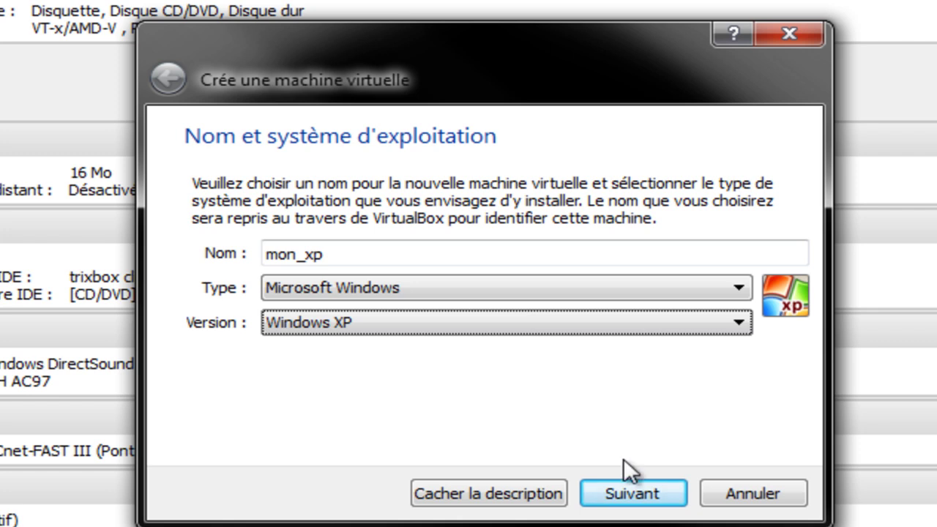
left_click(630, 492)
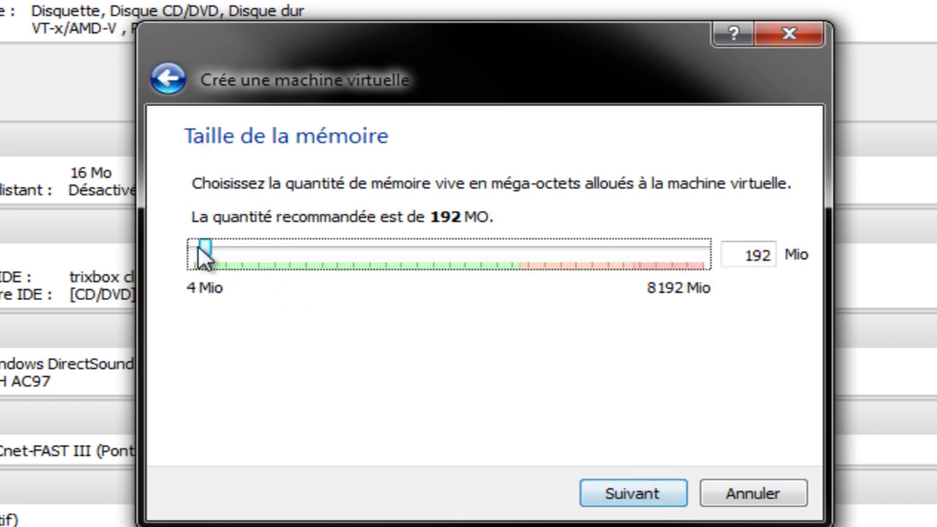
- Give mon_xp 1024 Mio of memory and continue to the hard disk page
left_click_drag(201, 245, 318, 274)
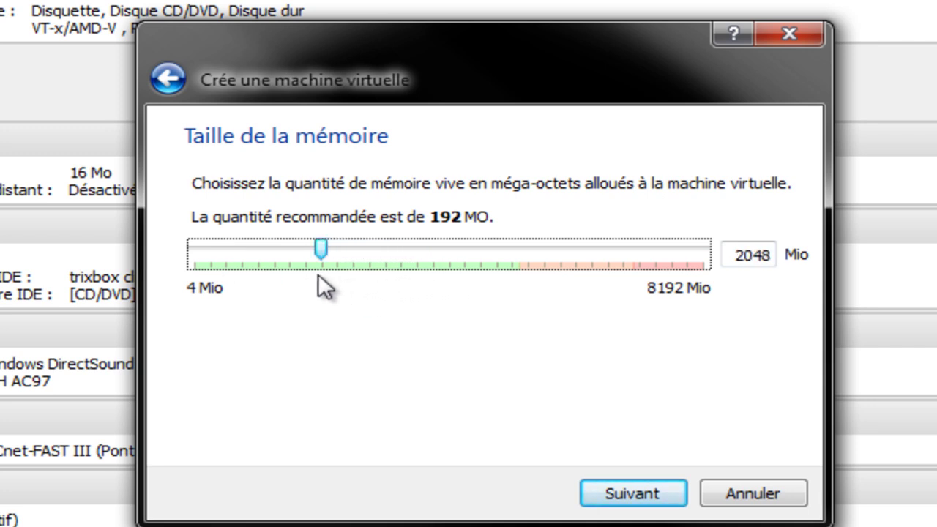
left_click_drag(736, 248, 778, 265)
type("10")
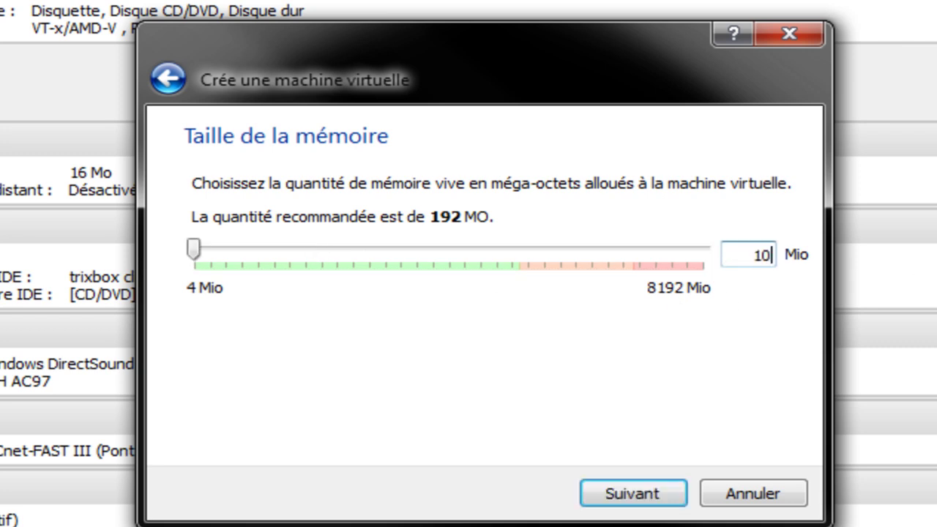
type("24")
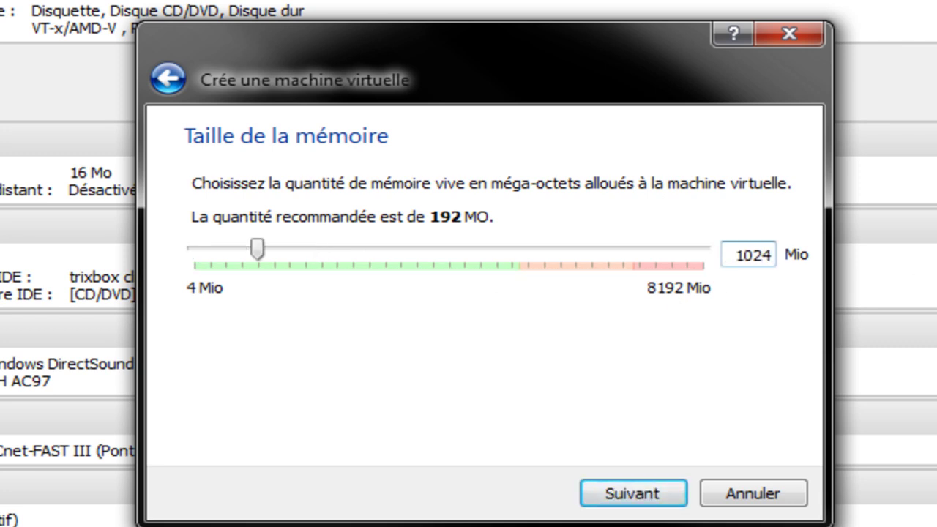
left_click(630, 492)
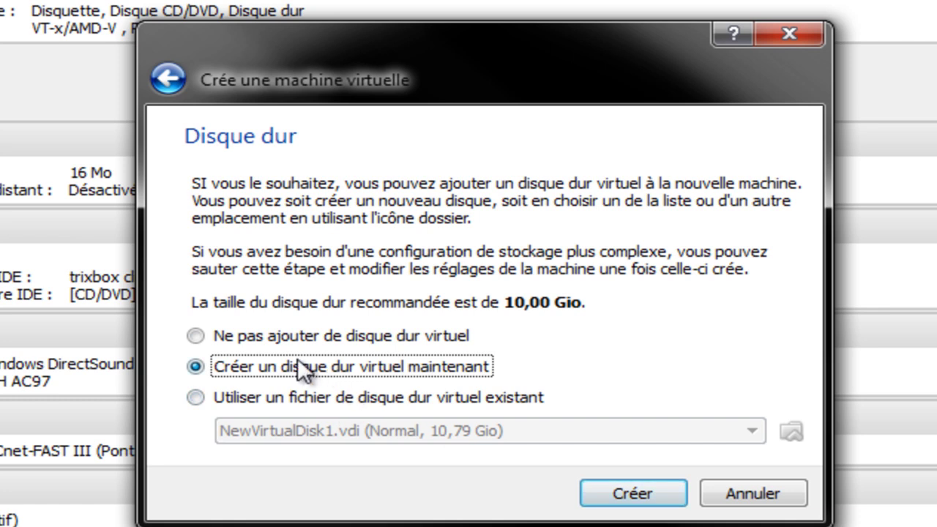
- Create a dynamically allocated 10,00 Gio VDI disk named mon_xp to finish the machine
left_click(626, 494)
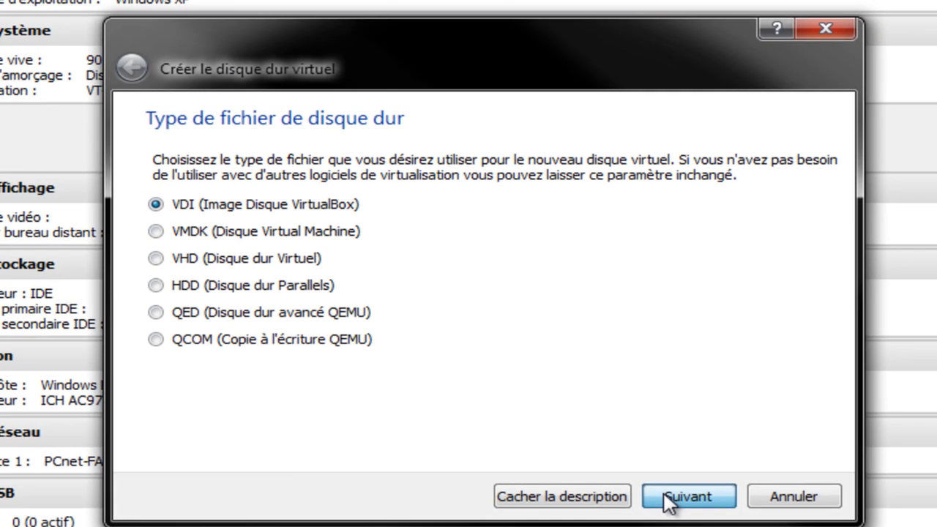
left_click(681, 498)
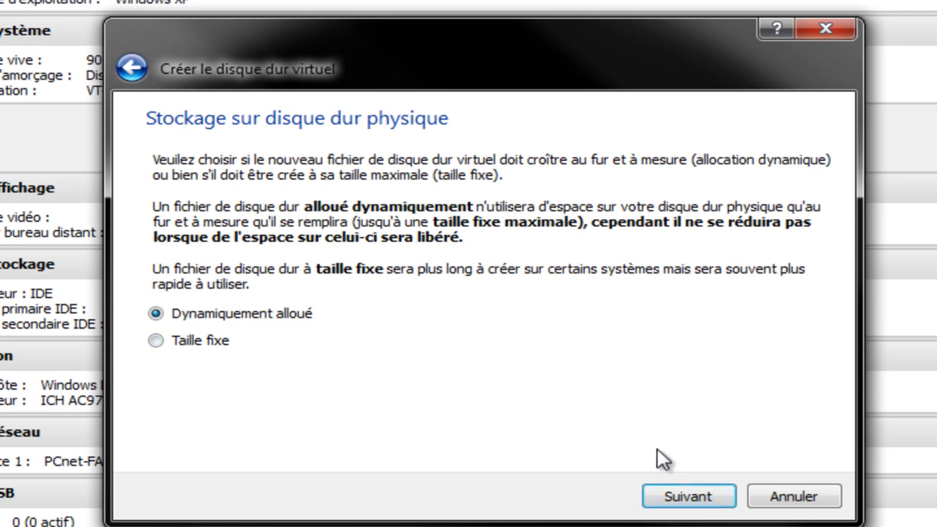
left_click(687, 501)
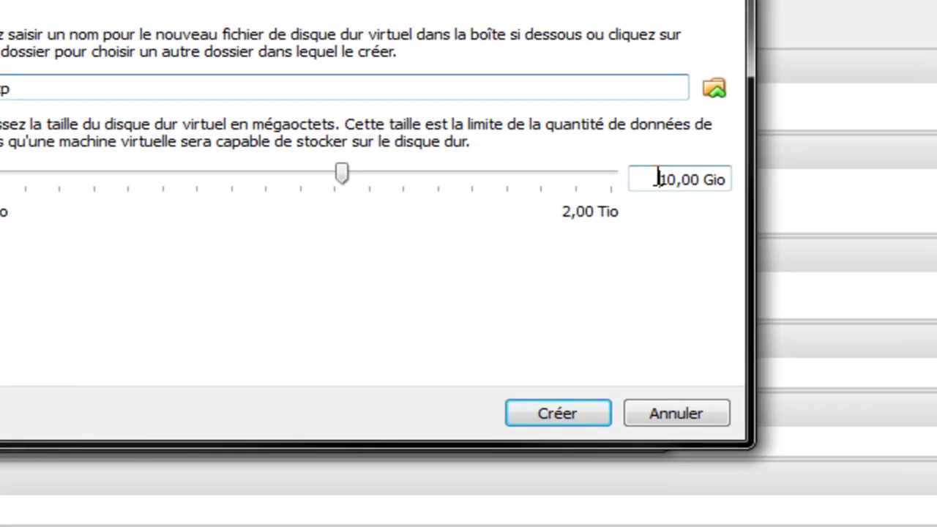
left_click_drag(658, 179, 776, 192)
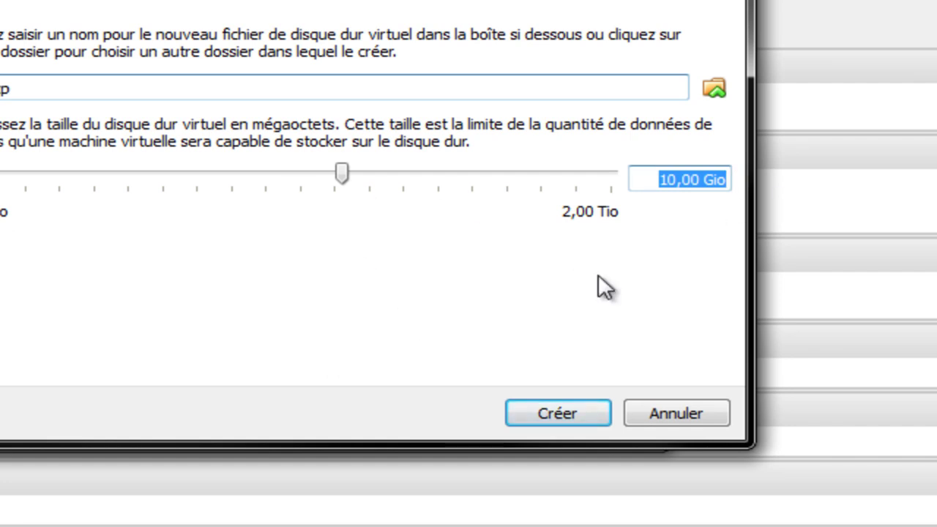
left_click(650, 180)
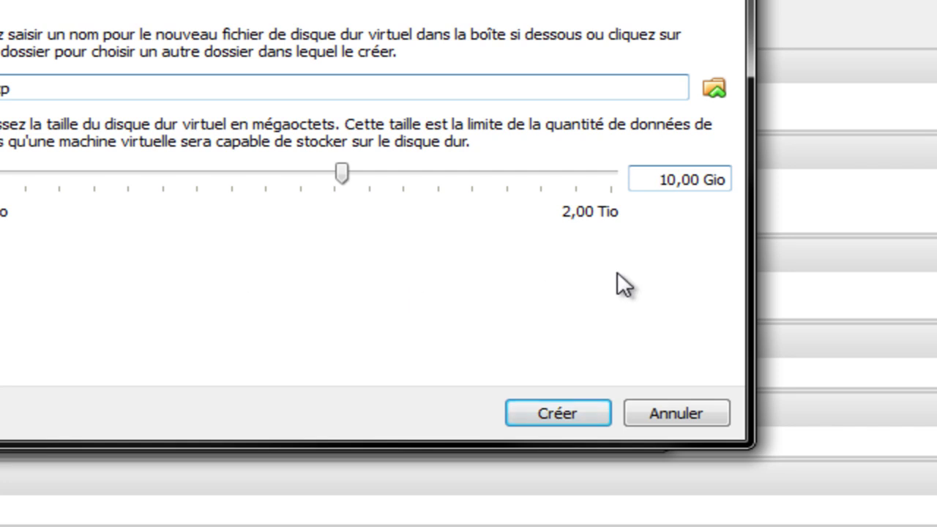
left_click_drag(664, 410, 396, 295)
left_click(557, 413)
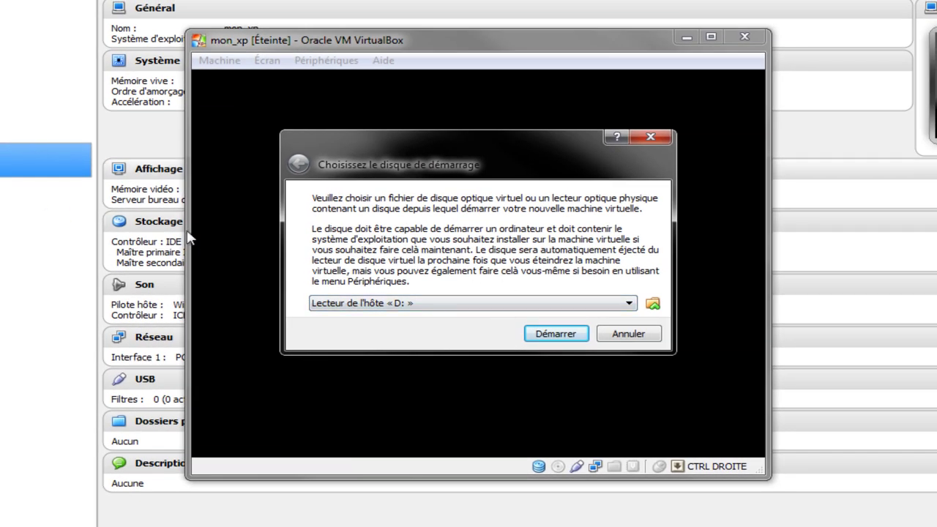
- Check the boot drive list, keep drive D:, and open then cancel the disc image browser
left_click(598, 305)
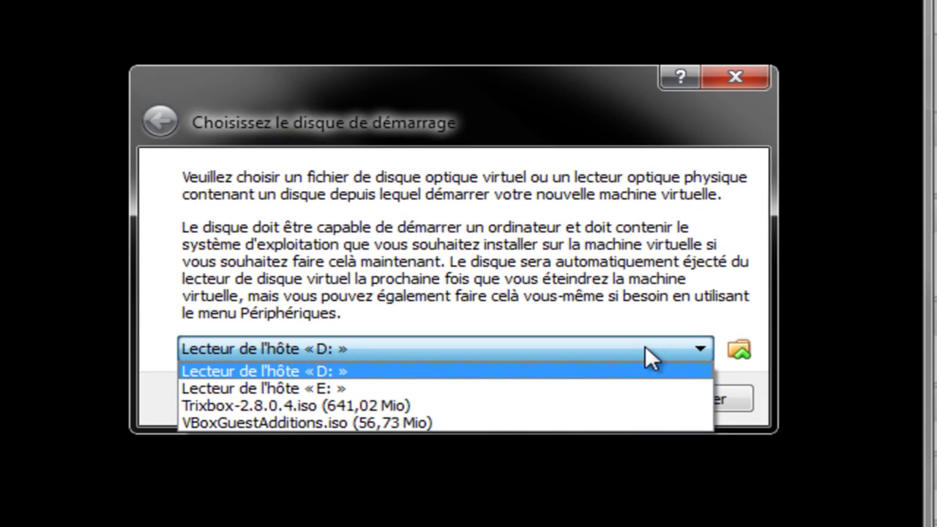
left_click(616, 303)
left_click(740, 352)
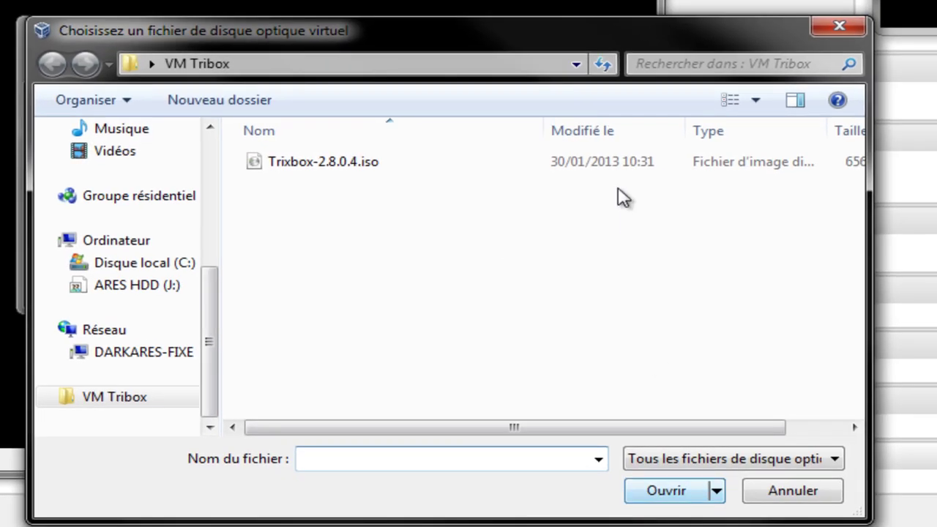
left_click_drag(473, 46, 319, 0)
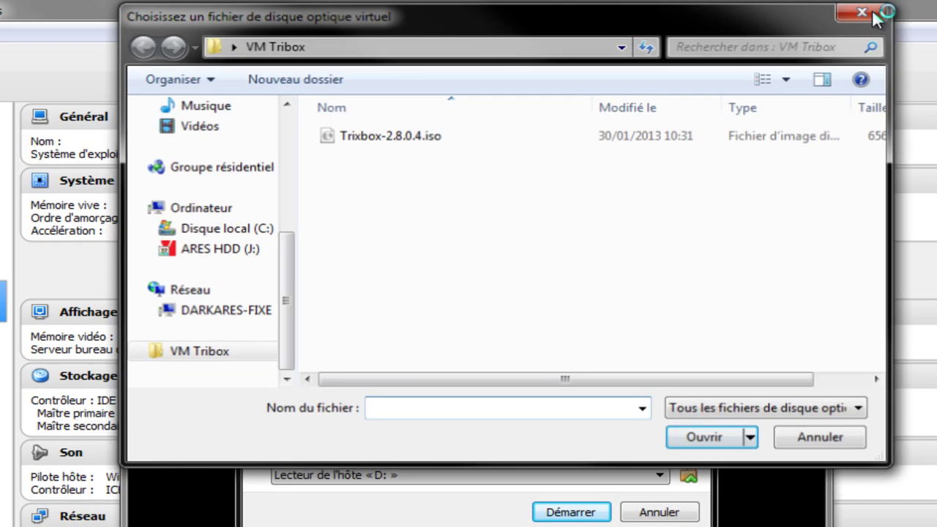
key("Escape")
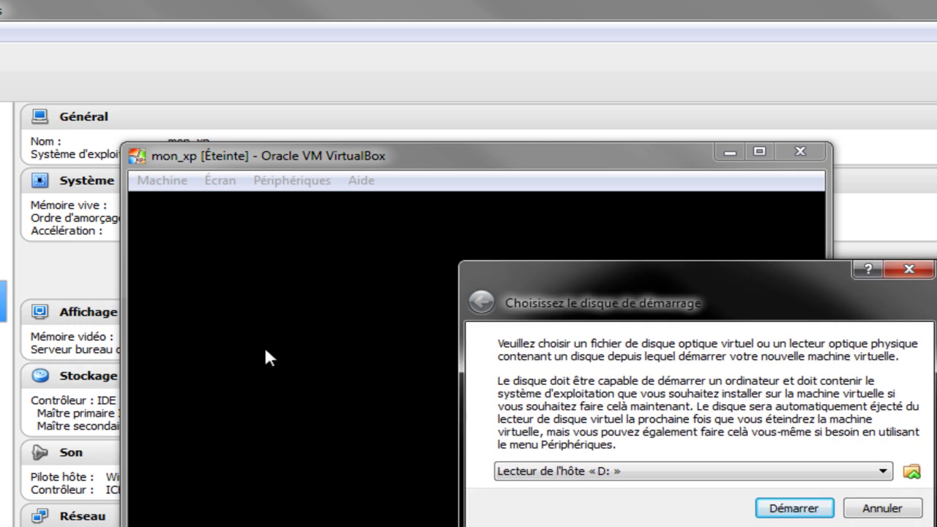
left_click_drag(691, 303, 401, 254)
left_click_drag(442, 111, 451, 113)
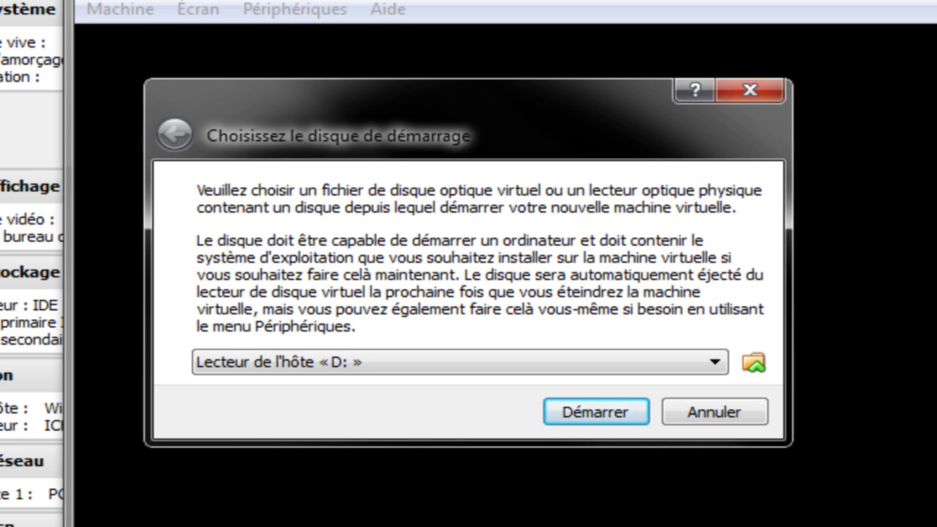
- Browse the Documents library for a boot disc image, which makes the manager crash
left_click(651, 361)
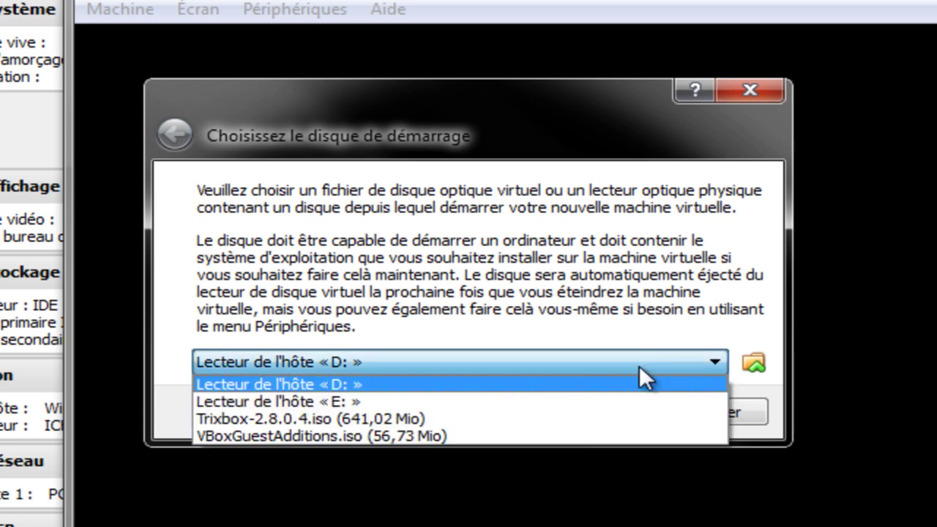
left_click(635, 366)
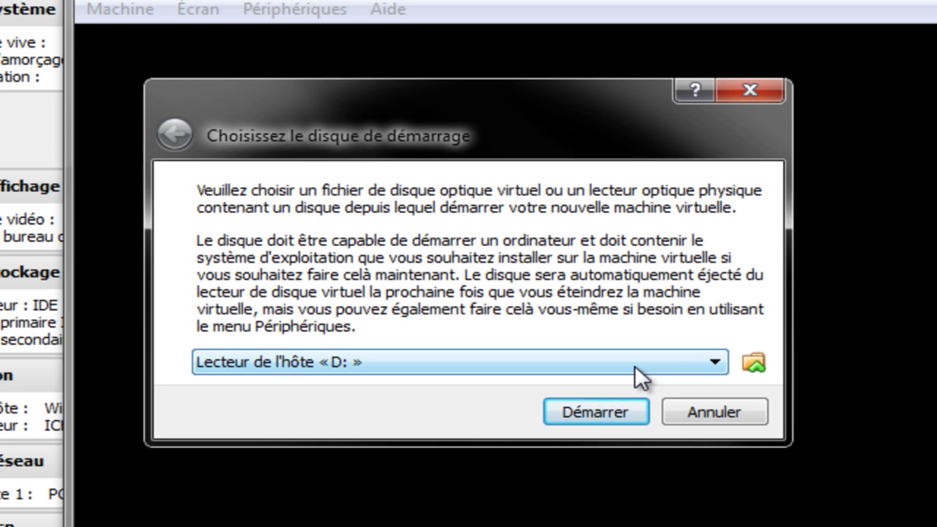
left_click(549, 370)
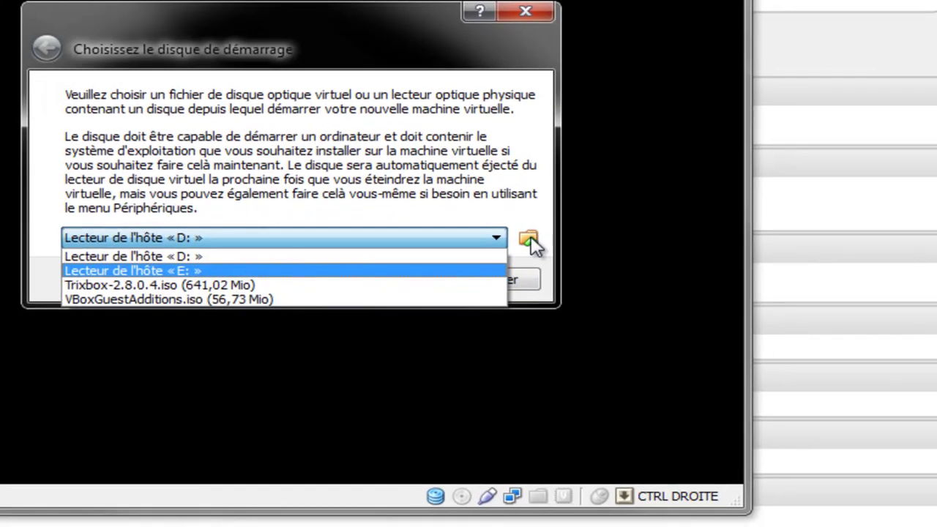
left_click(753, 362)
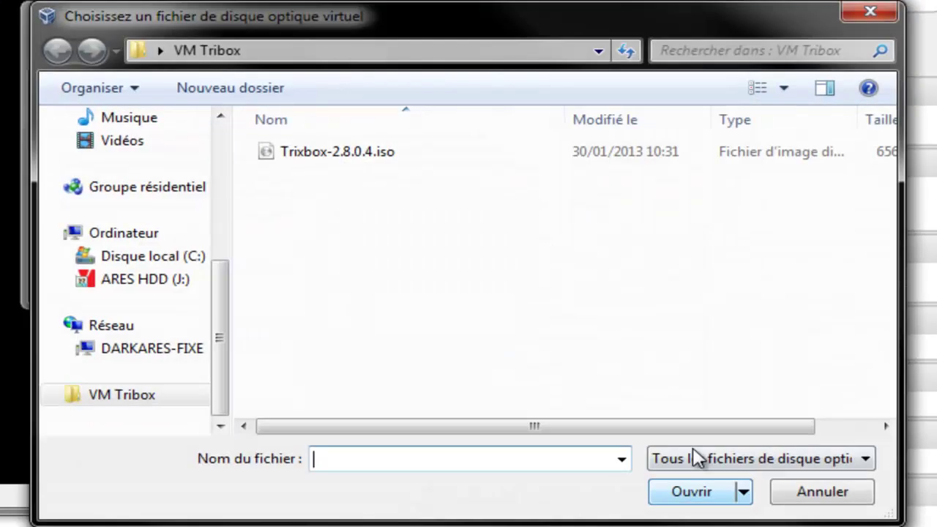
left_click_drag(221, 364, 217, 251)
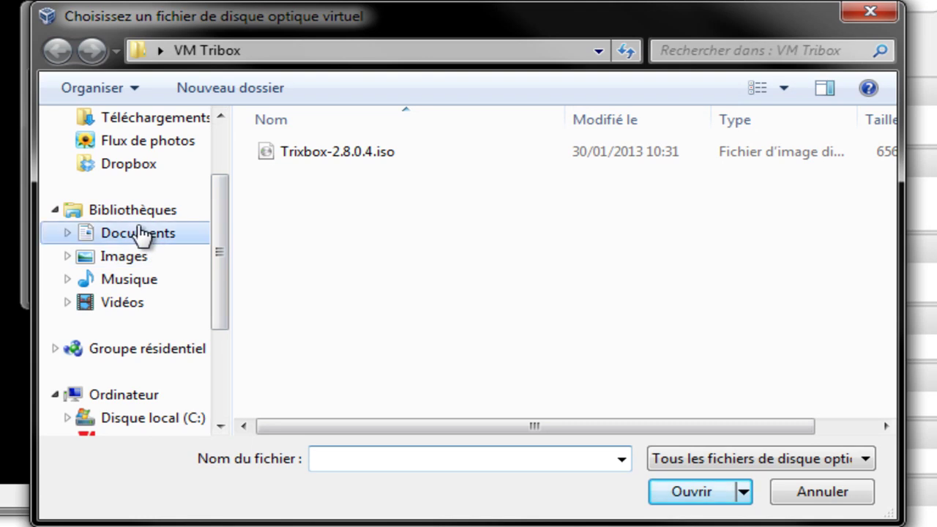
left_click(141, 234)
mouse_move(887, 219)
left_mouse_down()
mouse_move(884, 304)
mouse_move(878, 219)
left_mouse_up()
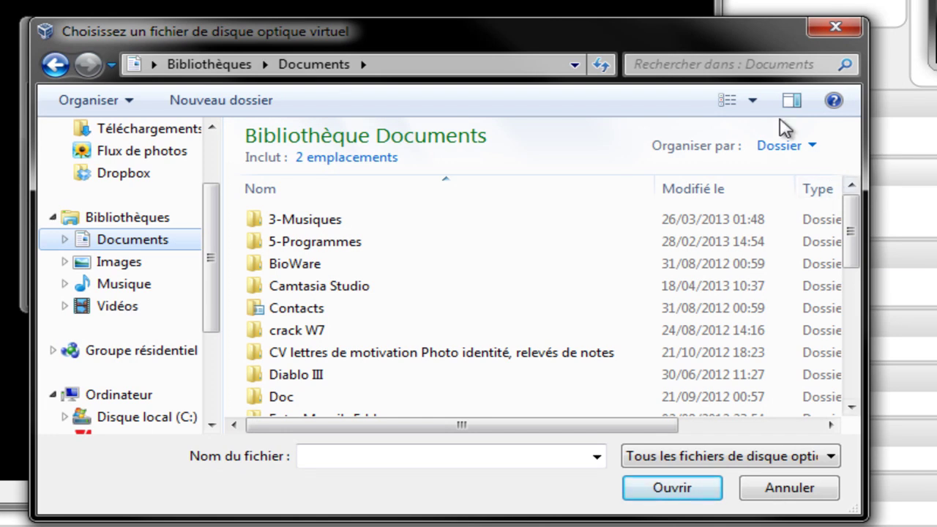
scroll(217, 278, "up", 3)
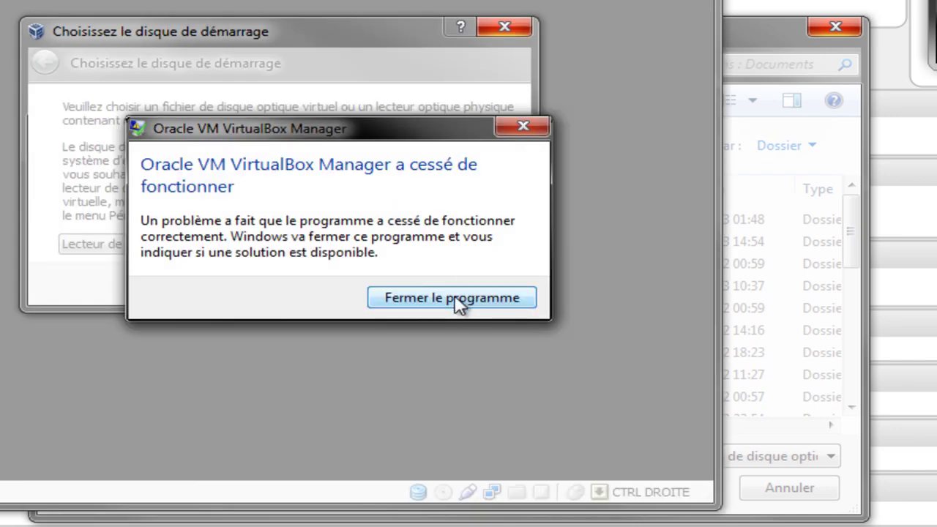
- Close the crashed manager, acknowledge the aborted-session error, and restart mon_xp
left_click(454, 298)
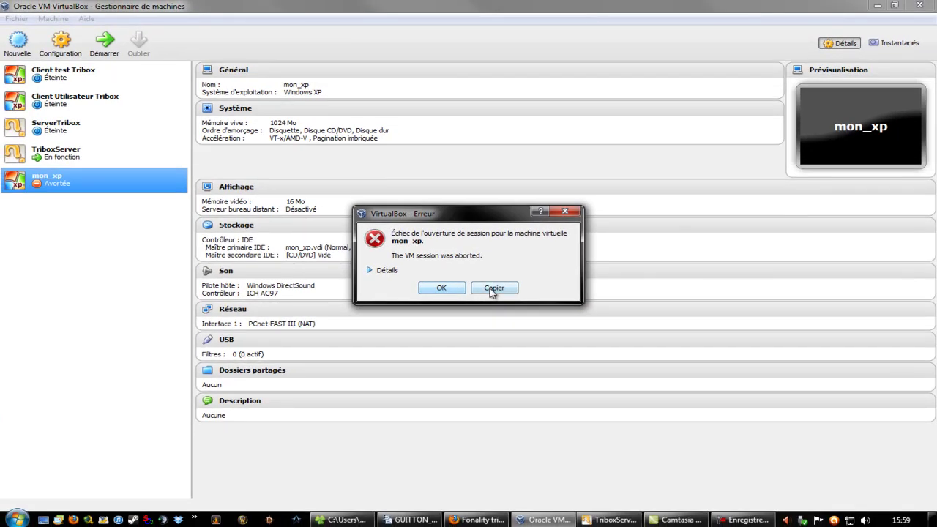
left_click(449, 289)
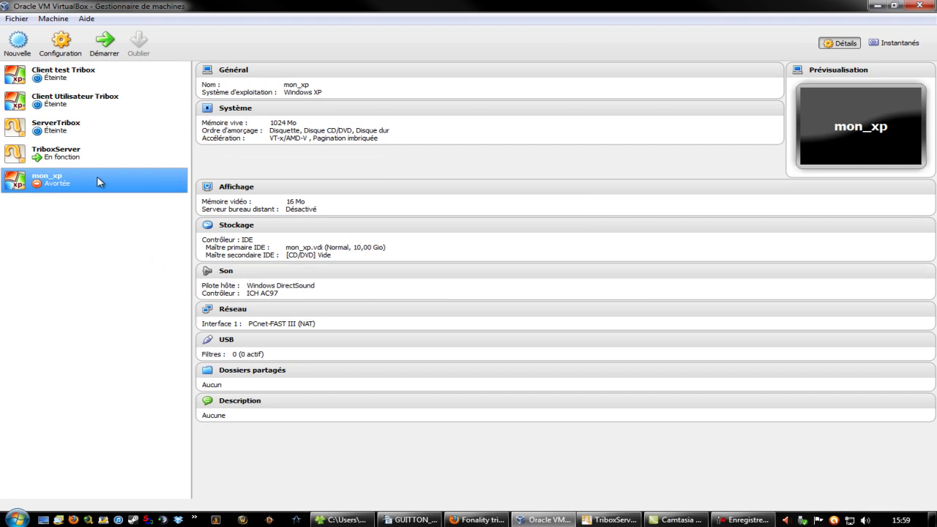
double_click(109, 175)
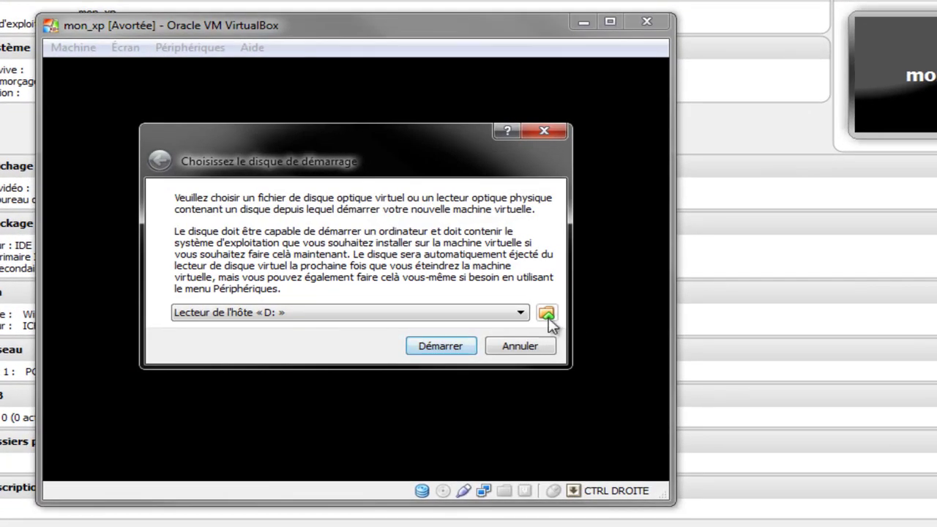
- Boot mon_xp from the Win XP x86 SP3.ISO image on removable drive K:
left_click(519, 315)
left_click(521, 315)
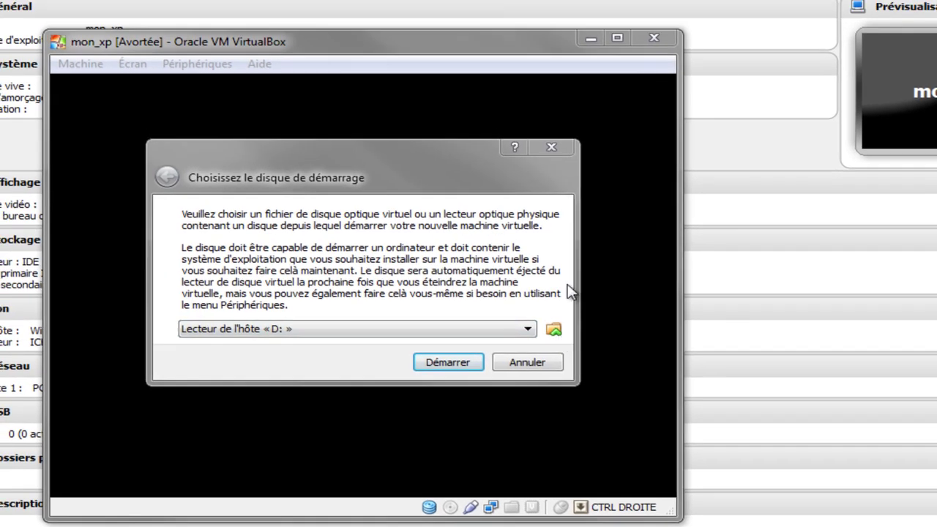
left_click(553, 329)
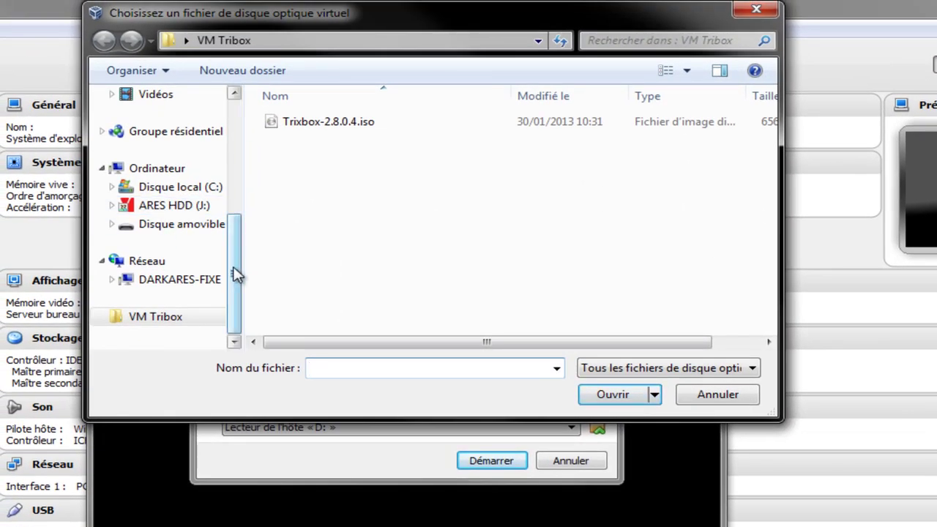
left_click(203, 225)
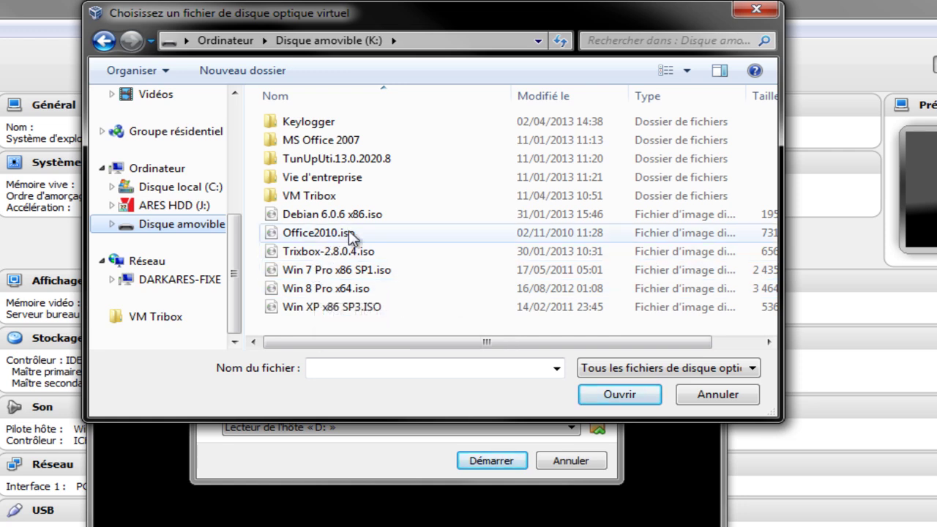
left_click(339, 311)
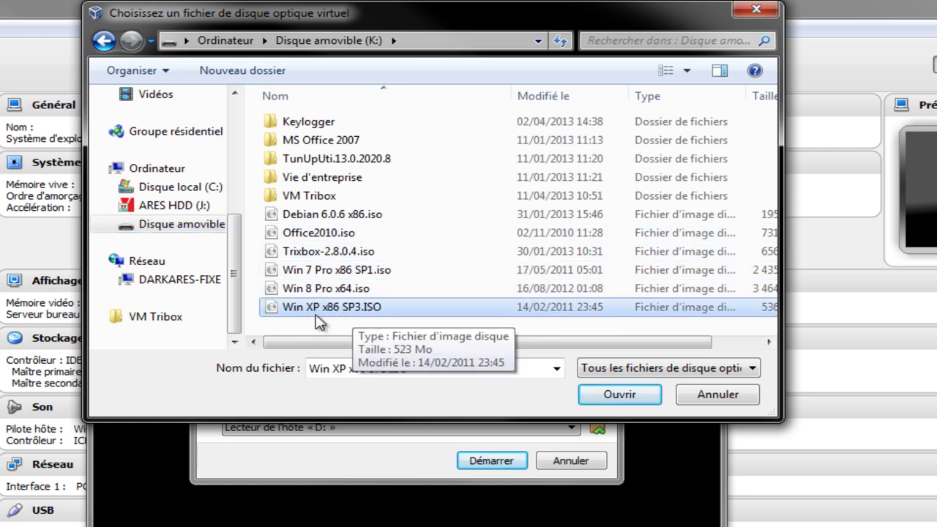
left_click(619, 396)
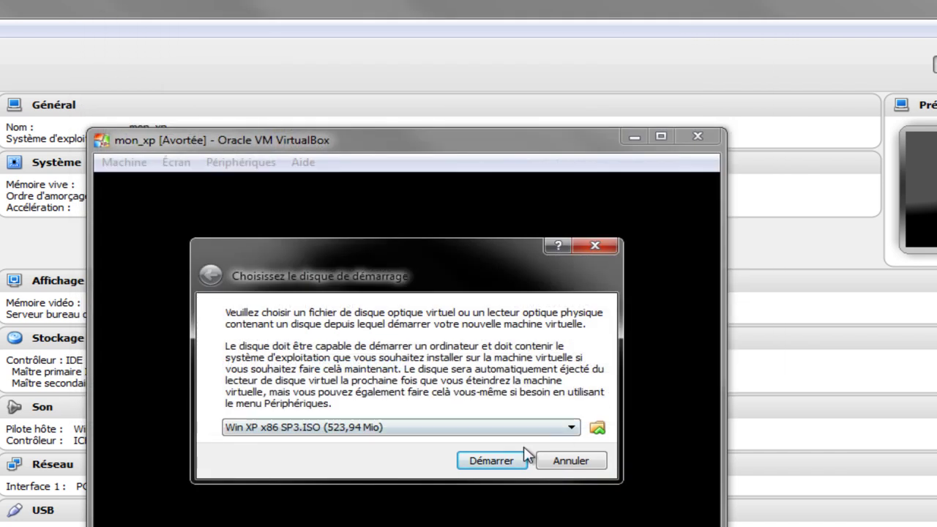
left_click(501, 460)
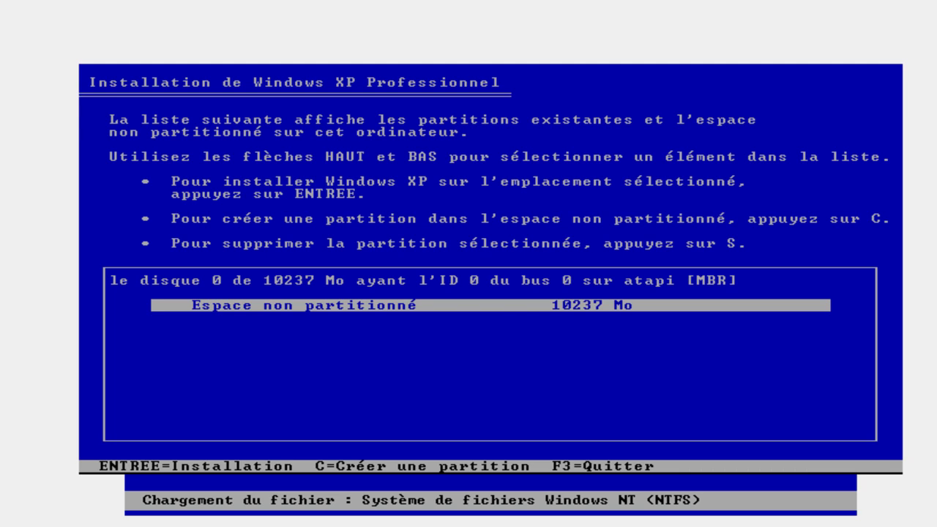
- Install on the 10237 Mo unpartitioned space and quick-format it as NTFS
key("Return")
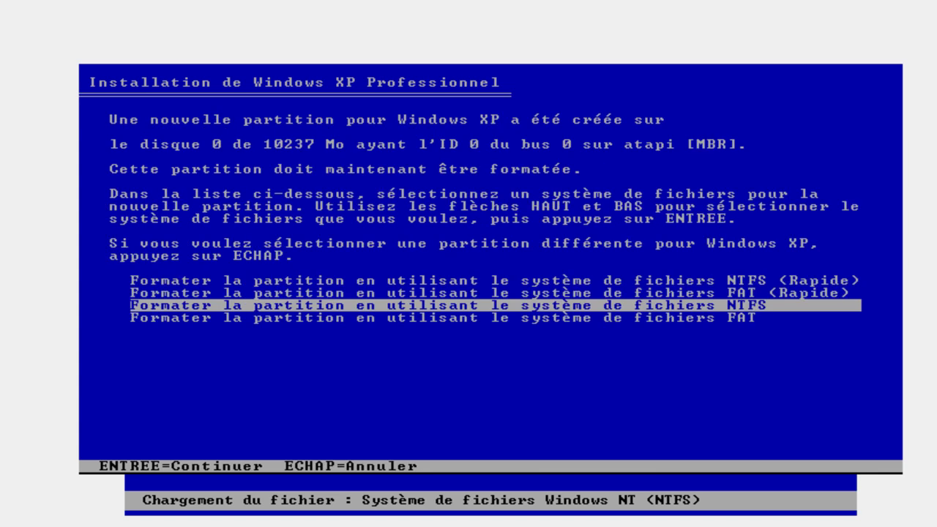
key("Up")
key("Up")
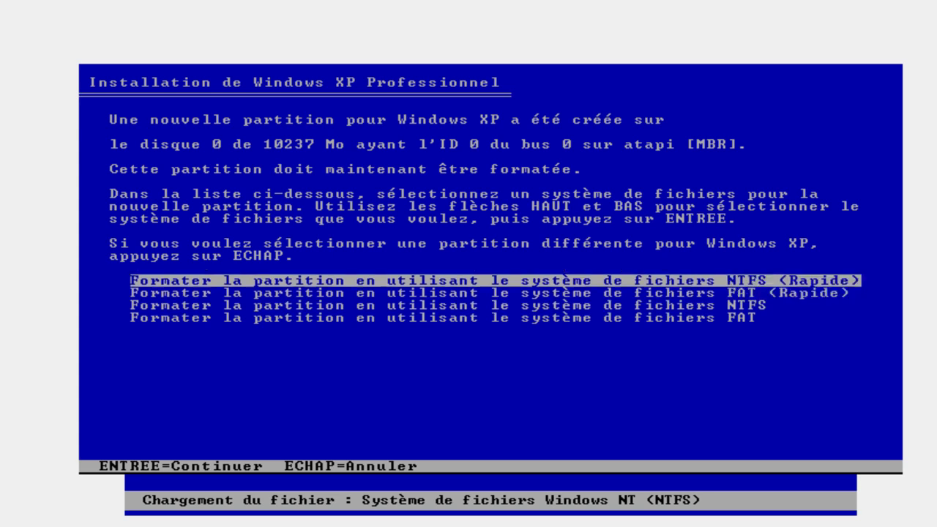
key("Return")
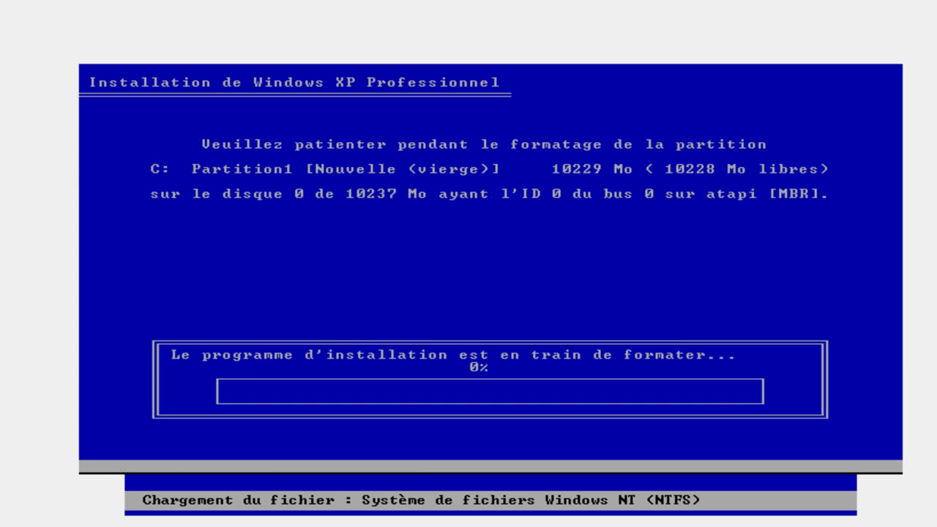
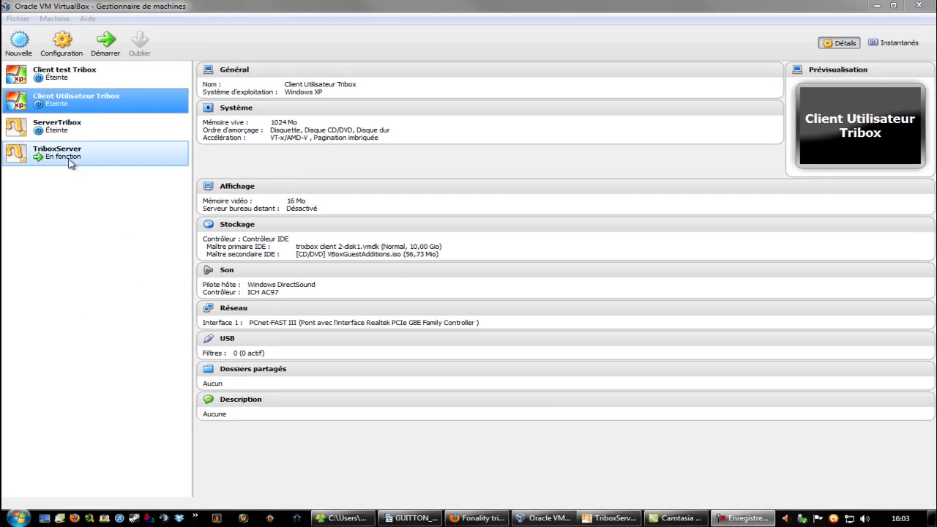
- In the VirtualBox Manager, compare the details of Client test Tribox and Client Utilisateur Tribox
left_click(23, 186)
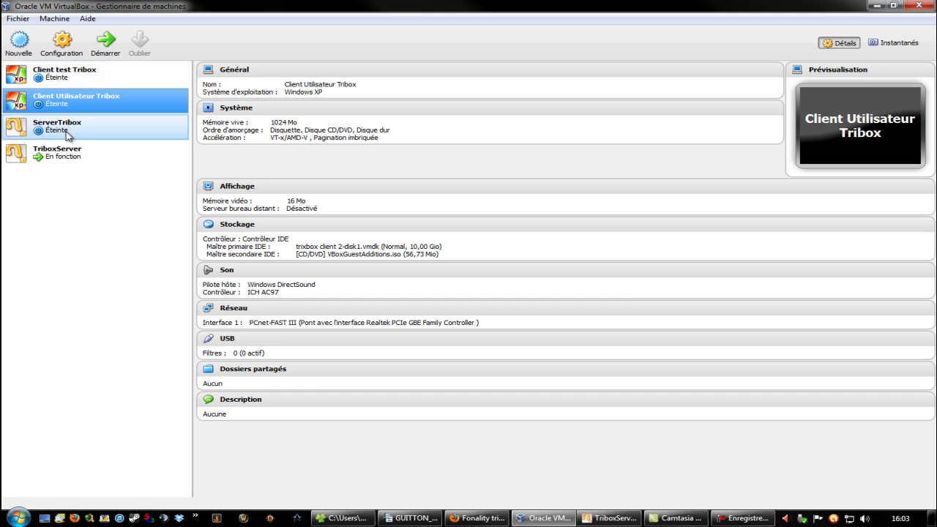
left_click(137, 73)
left_click(134, 108)
left_click(127, 72)
left_click(140, 99)
left_click(145, 80)
left_click(149, 106)
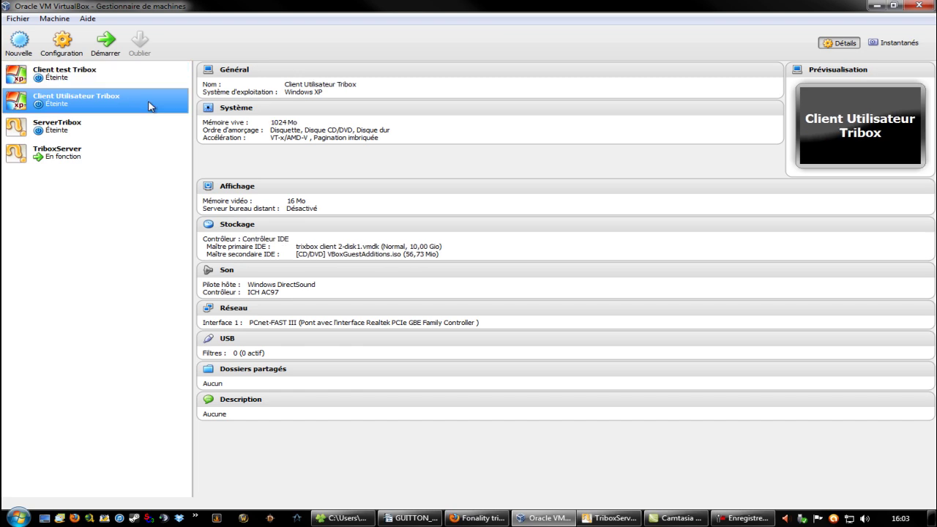
- Re-check both clients' details, then start the Client Utilisateur Tribox VM
left_click(150, 73)
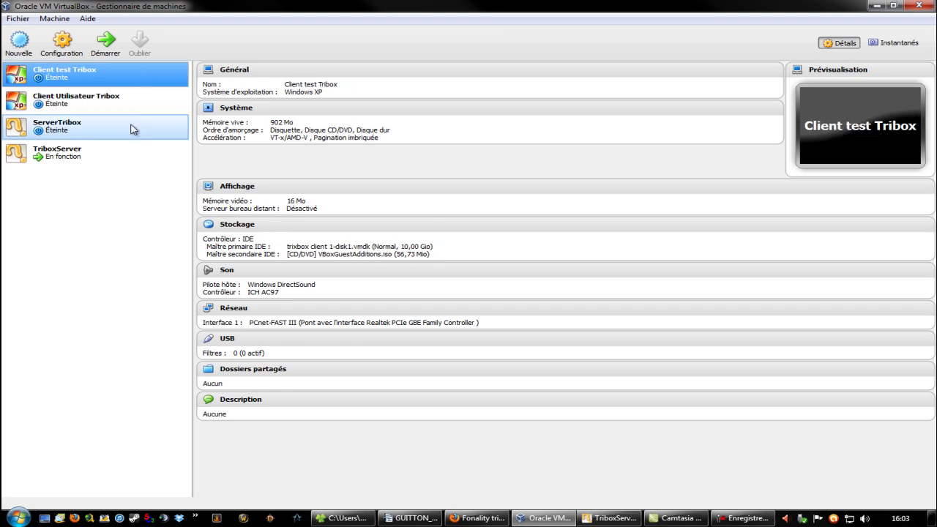
left_click(149, 102)
left_click(149, 79)
left_click(151, 107)
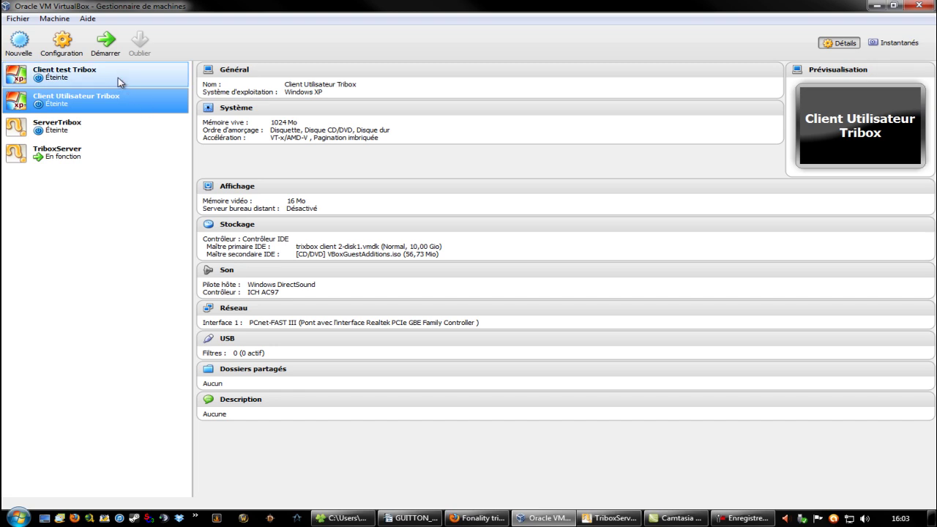
left_click(95, 77)
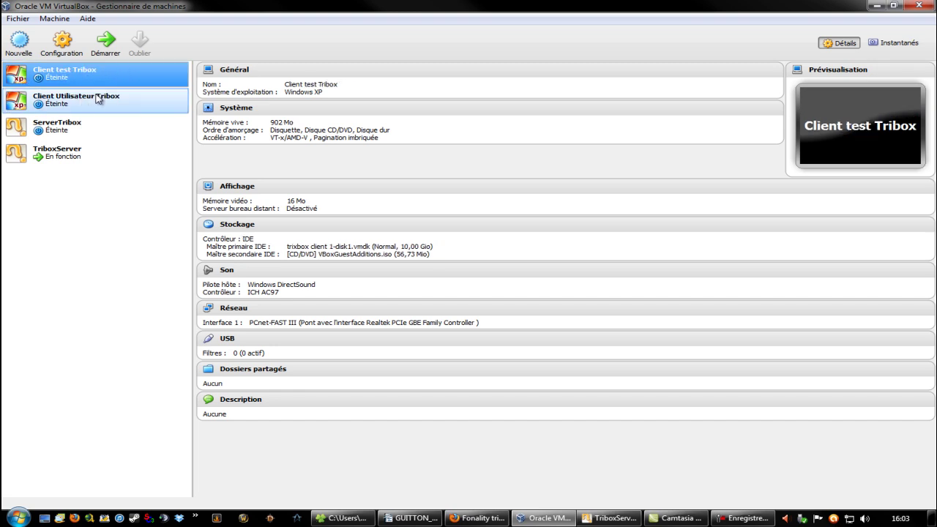
double_click(97, 98)
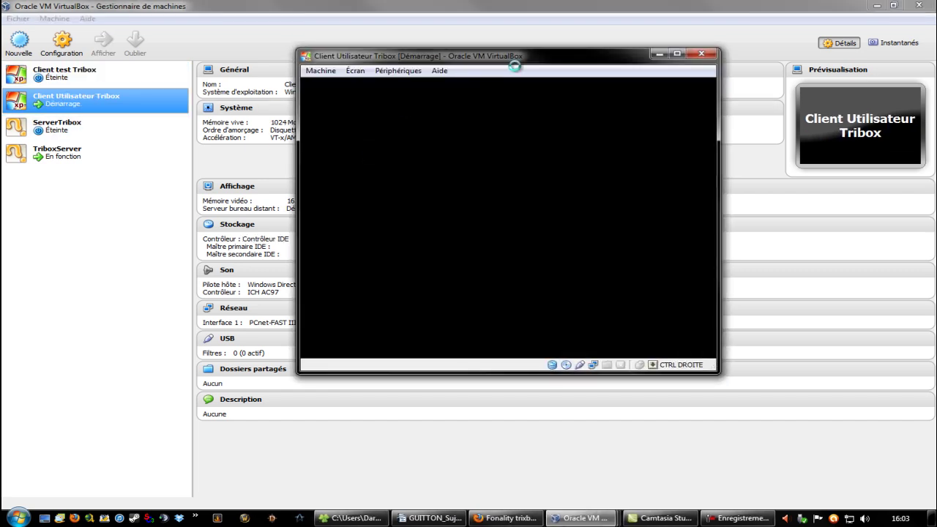
- Start Client test Tribox and arrange both client console windows side by side
left_click(150, 79)
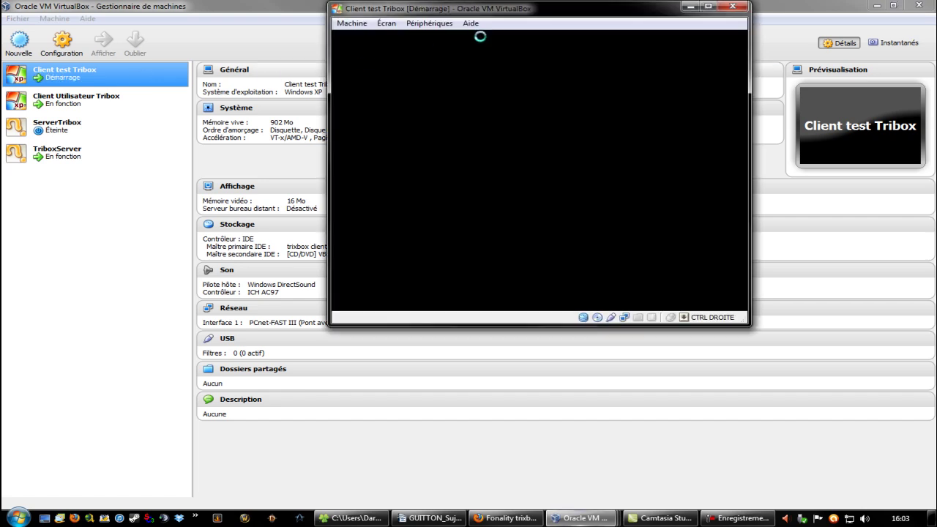
left_click_drag(491, 24, 174, 42)
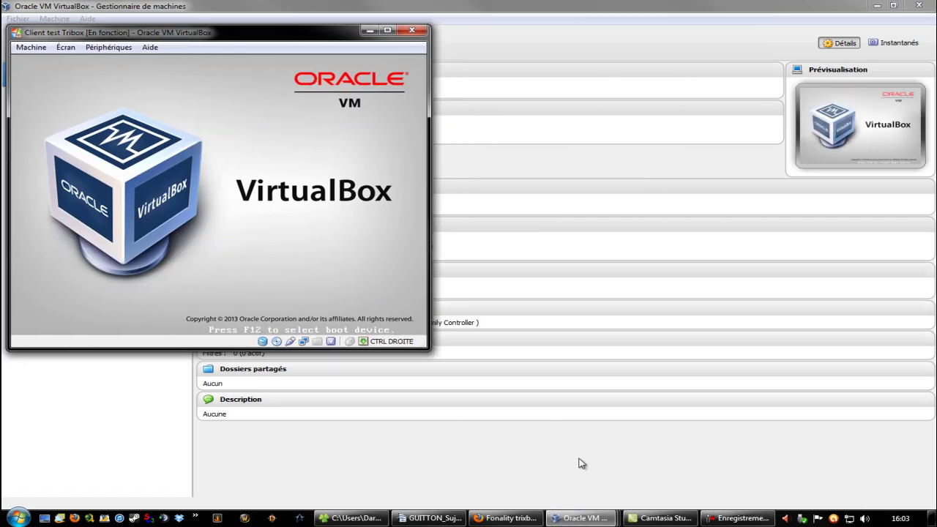
mouse_move(582, 517)
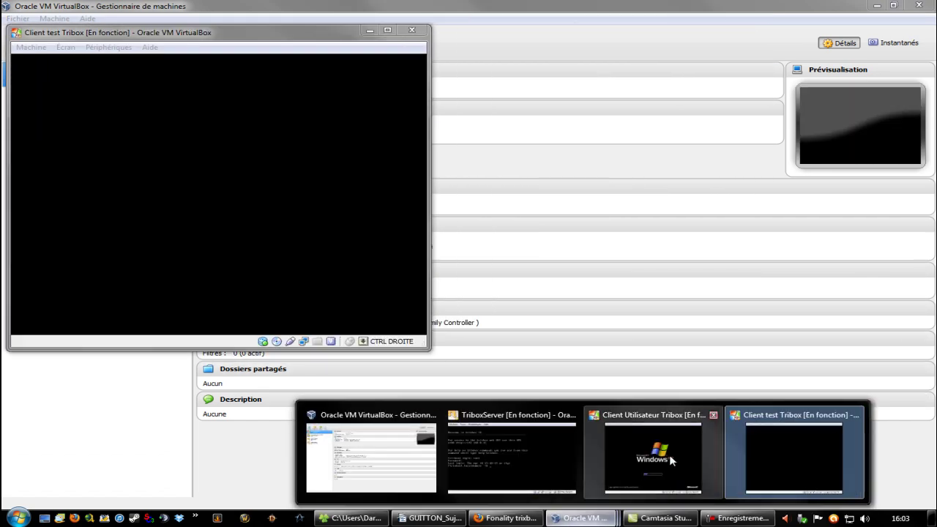
left_click(670, 454)
left_click_drag(512, 57, 675, 28)
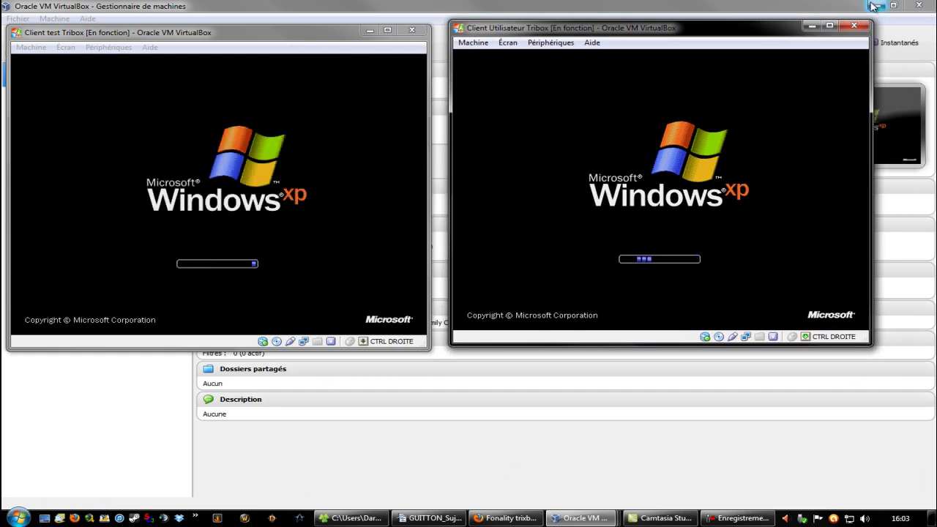
left_click_drag(625, 34, 667, 40)
left_click_drag(286, 33, 318, 29)
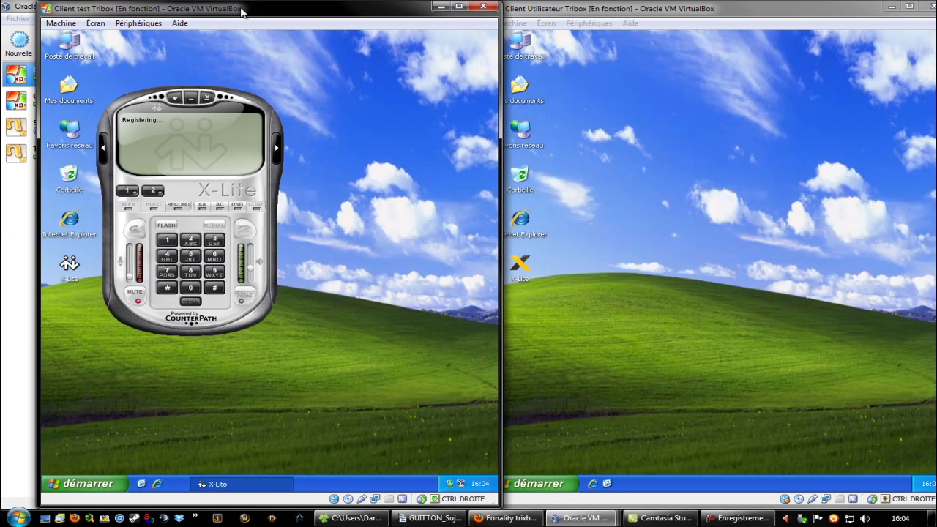
- Shift both VM windows slightly left and reposition the X-Lite phone on each client
left_click_drag(241, 11, 209, 11)
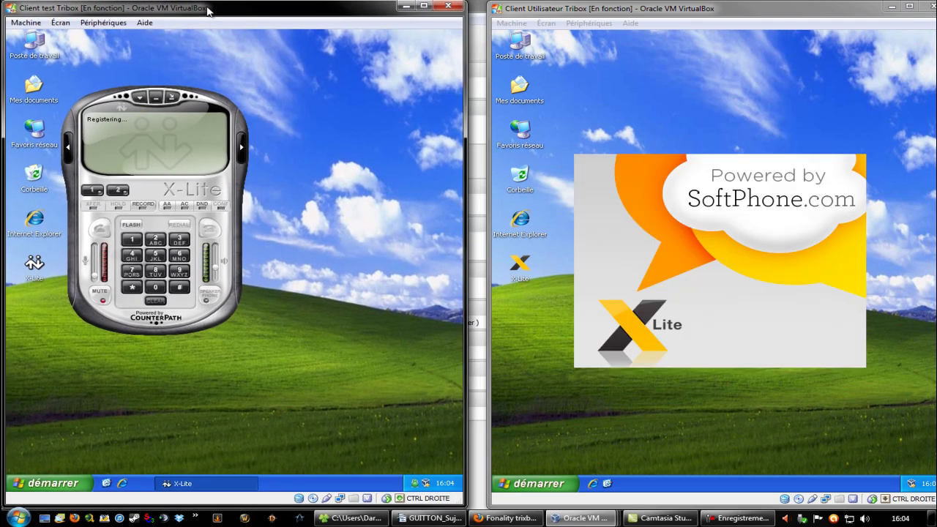
left_click(714, 11)
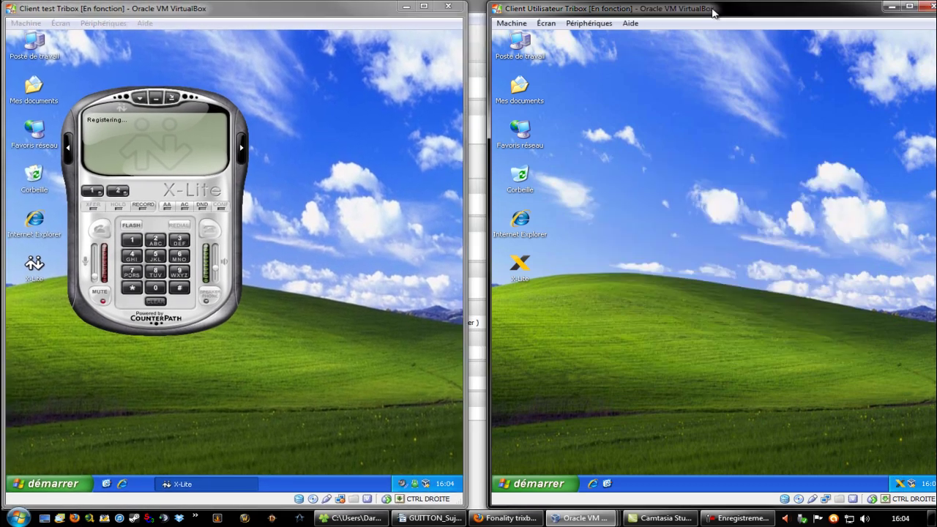
left_click_drag(714, 11, 696, 12)
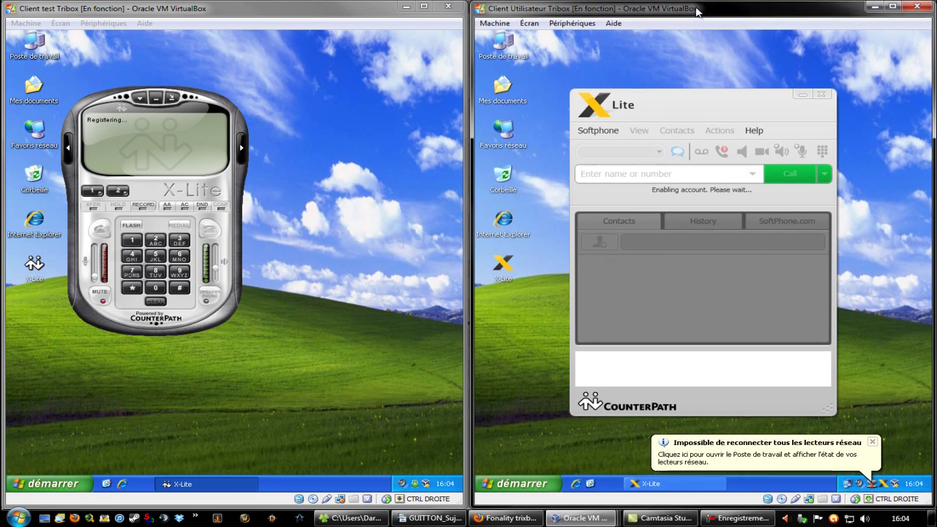
left_click(704, 101)
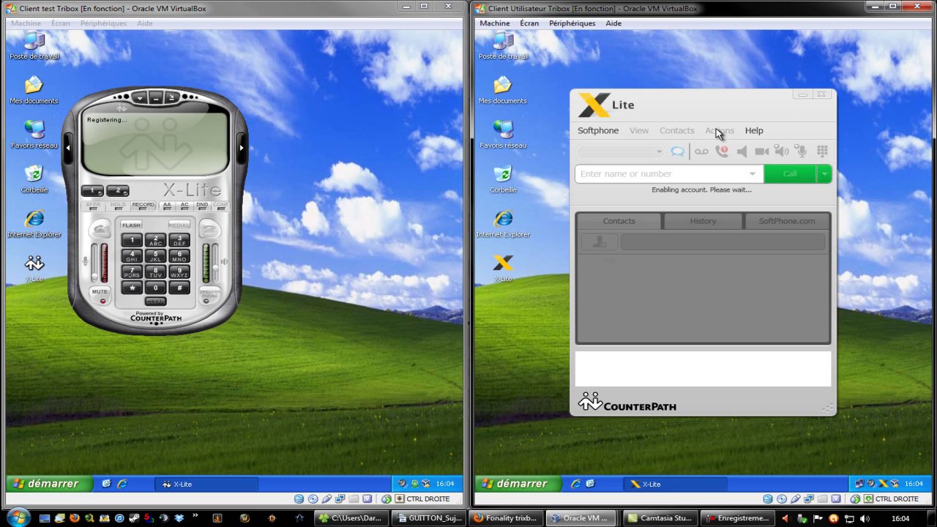
left_click_drag(701, 101, 792, 44)
left_click_drag(105, 91, 151, 98)
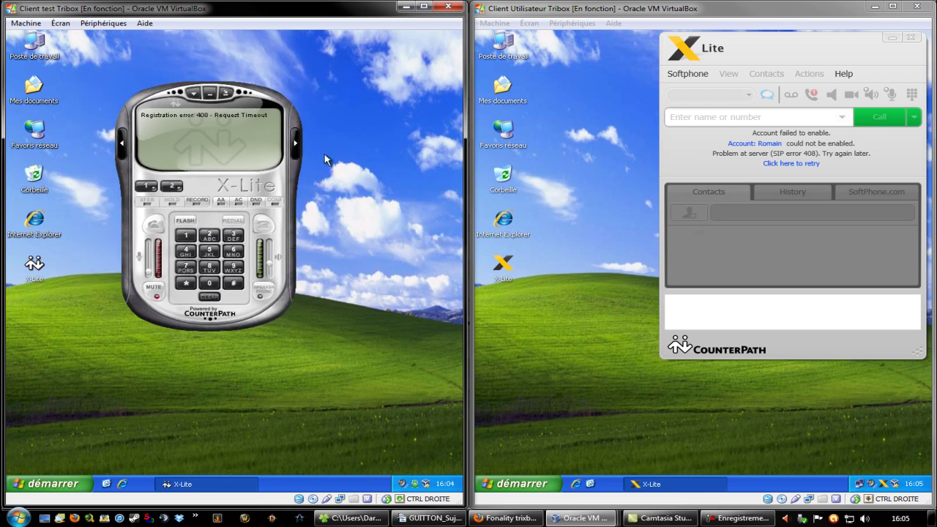
left_click(34, 265)
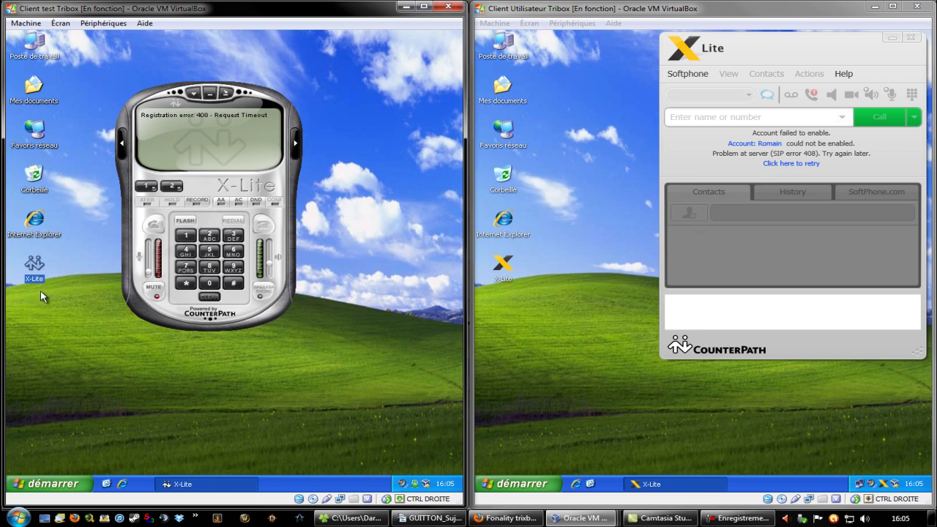
left_click_drag(71, 303, 9, 253)
left_click(297, 144)
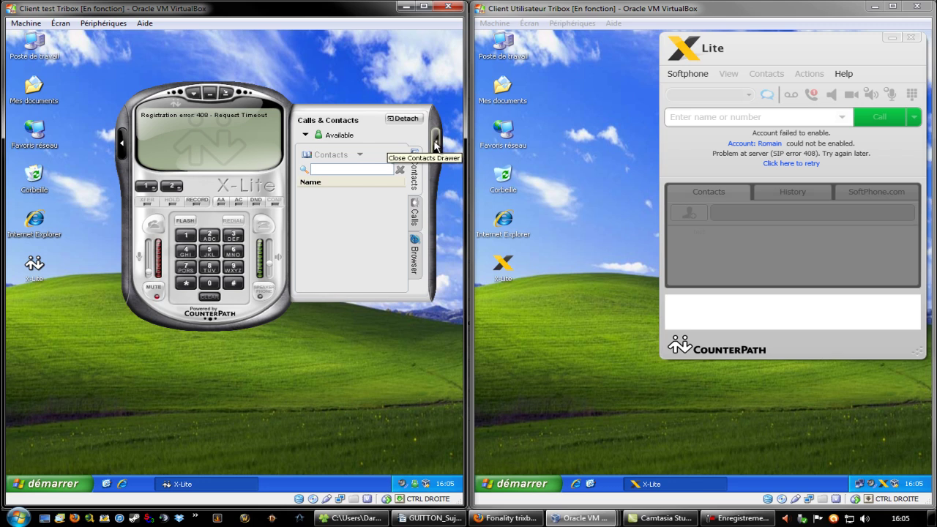
left_click(435, 143)
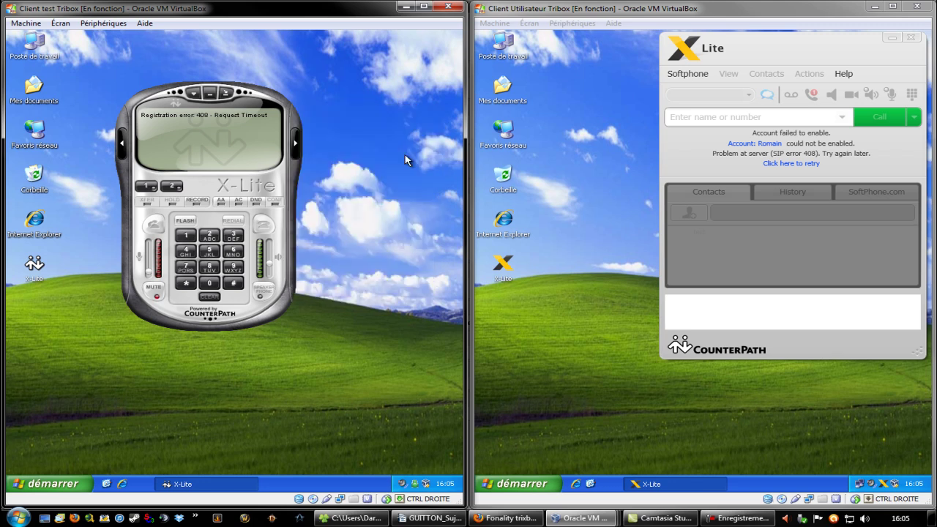
left_click_drag(825, 56, 745, 127)
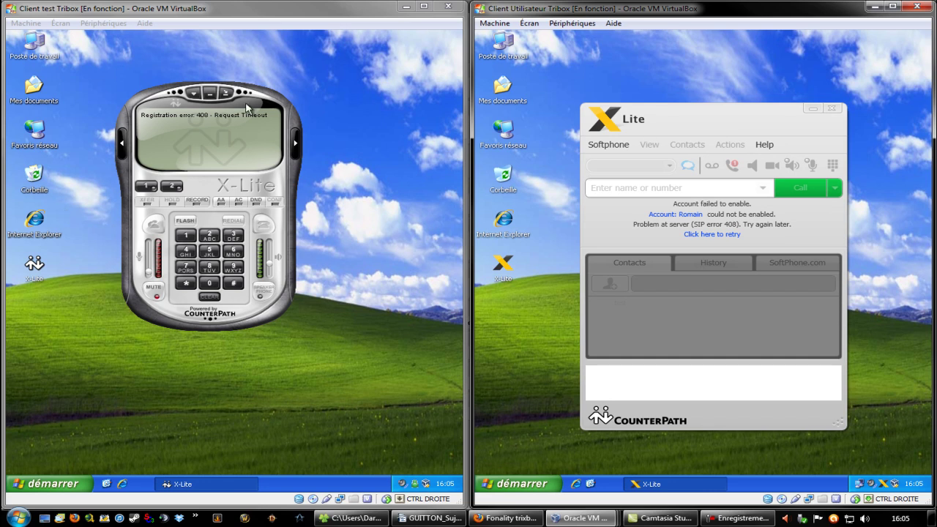
left_click(295, 143)
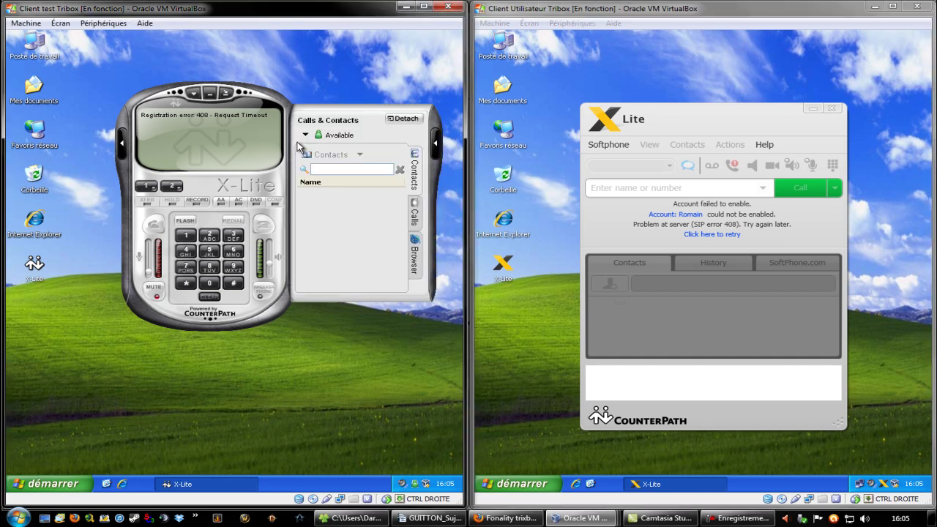
left_click(436, 146)
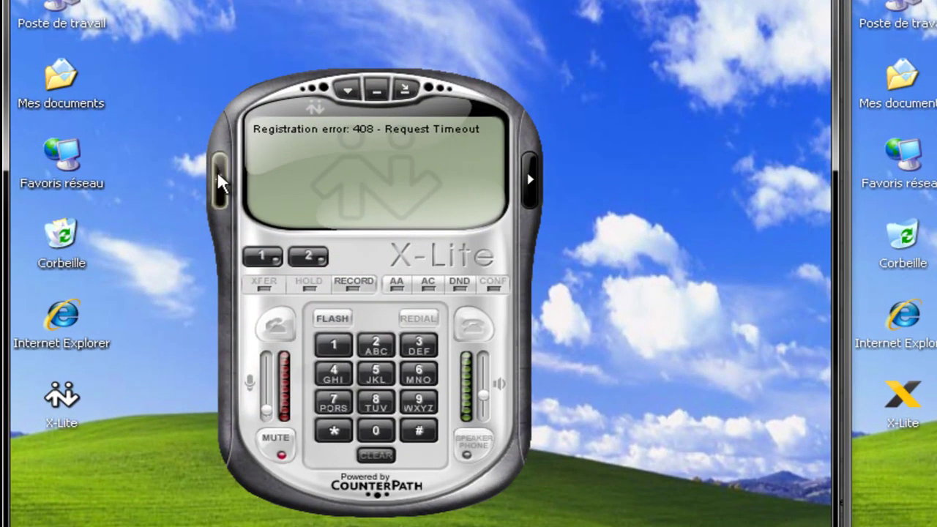
left_click(219, 179)
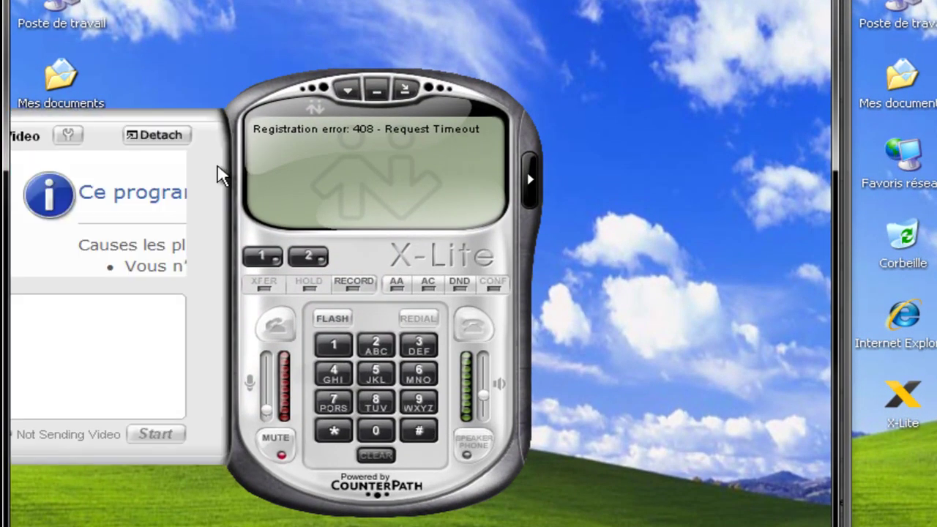
left_click_drag(277, 75, 421, 69)
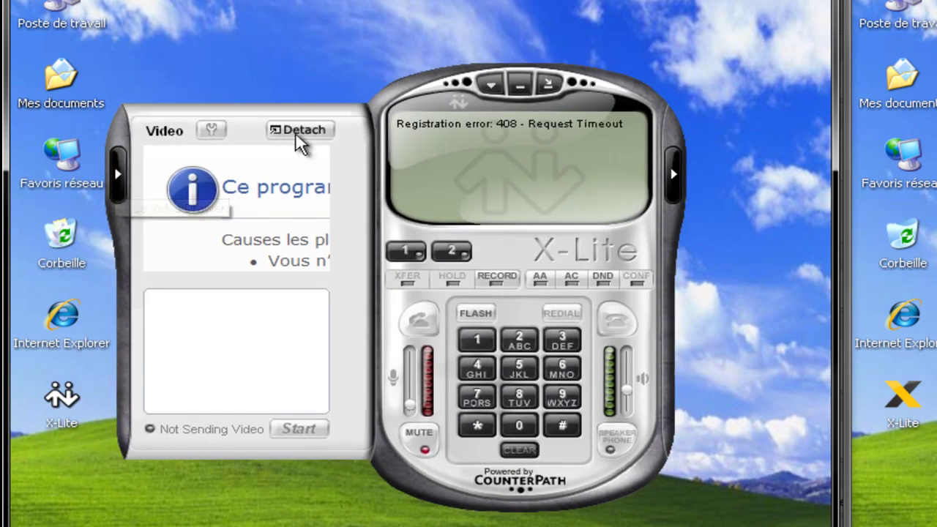
left_click(674, 174)
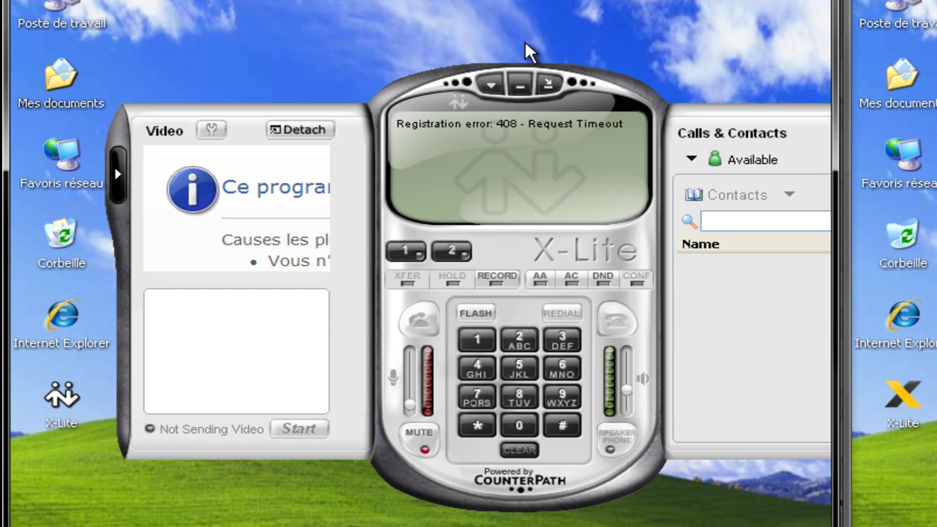
left_click_drag(421, 87, 321, 81)
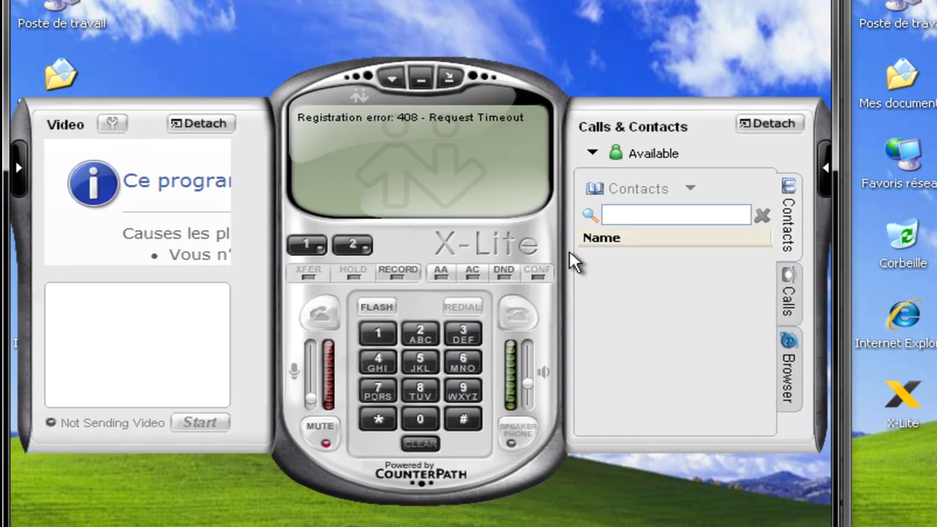
left_click(829, 173)
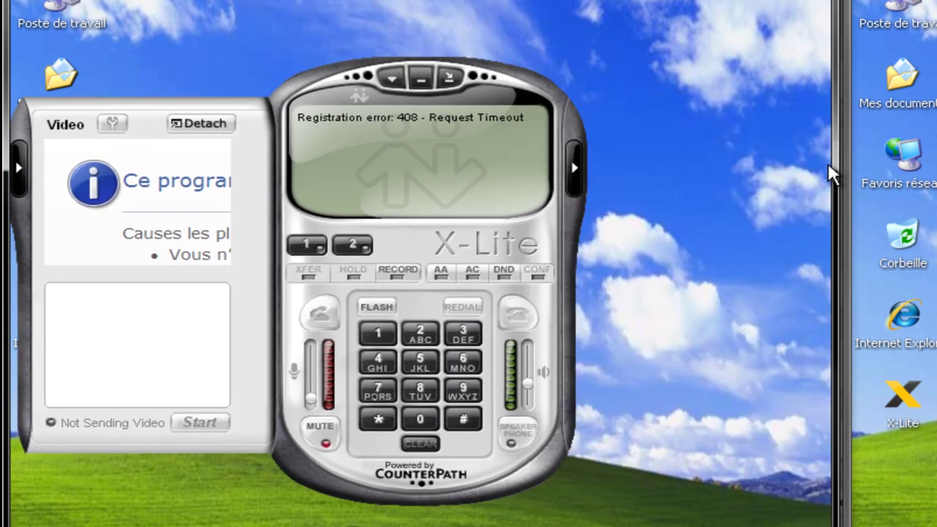
left_click(20, 175)
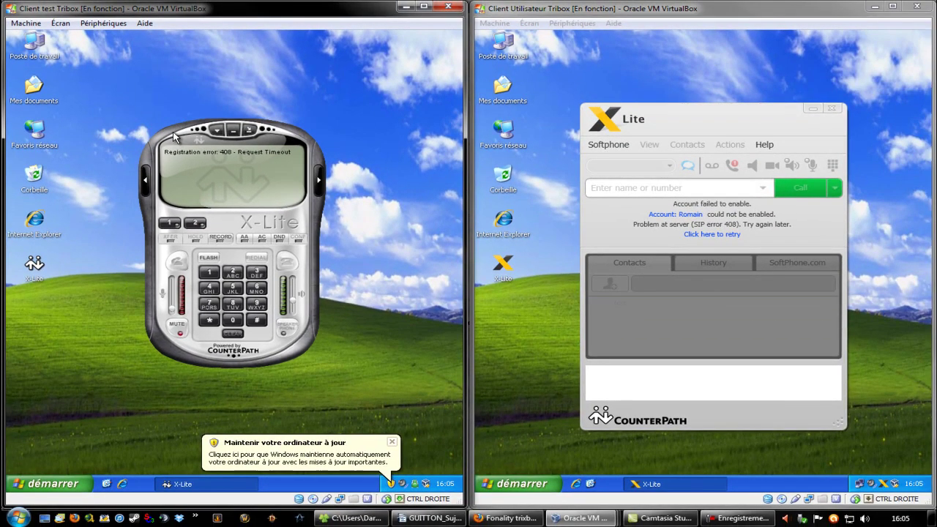
left_click(394, 443)
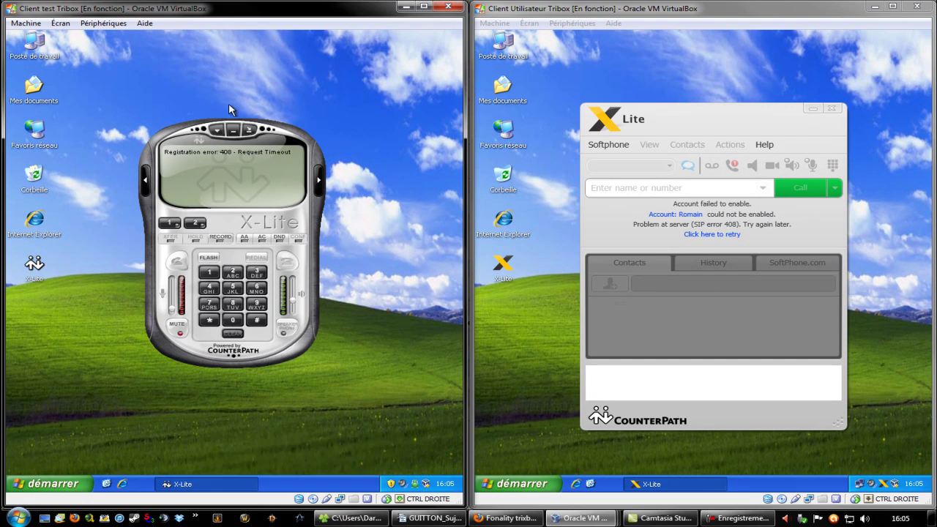
left_click_drag(178, 131, 189, 126)
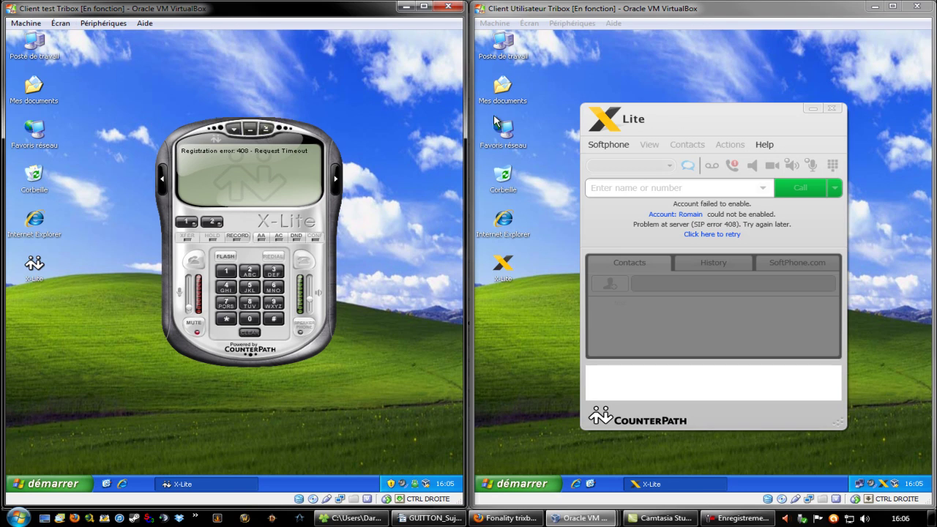
double_click(734, 10)
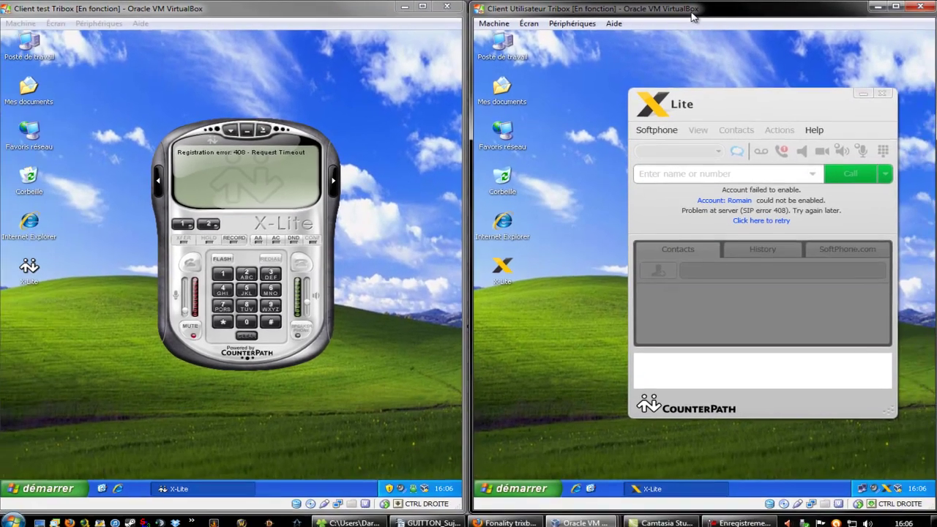
- Maximize the Client Utilisateur Tribox VM window and centre its X-Lite phone
double_click(693, 16)
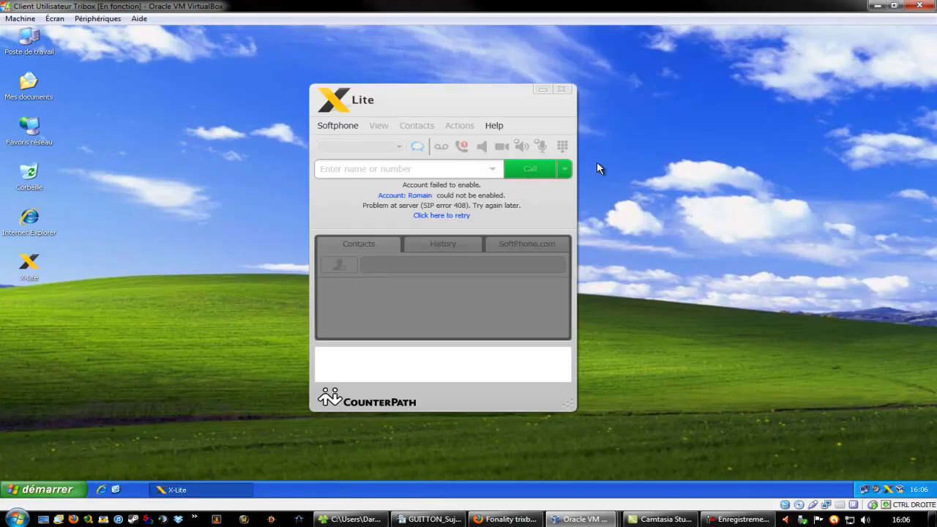
left_click_drag(441, 94, 454, 83)
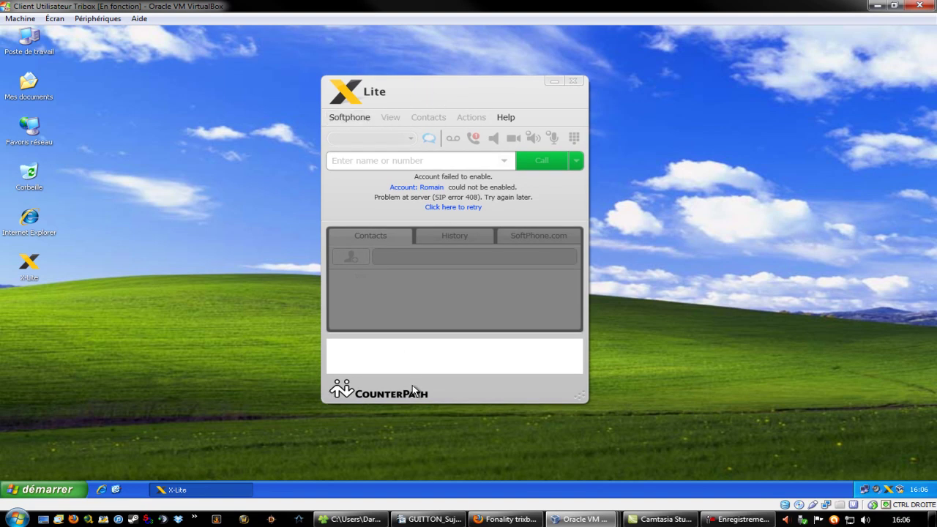
mouse_move(466, 87)
left_mouse_down()
mouse_move(561, 86)
mouse_move(445, 59)
mouse_move(490, 57)
mouse_move(468, 56)
mouse_move(467, 37)
mouse_move(483, 94)
mouse_move(451, 98)
mouse_move(449, 88)
mouse_move(466, 88)
left_mouse_up()
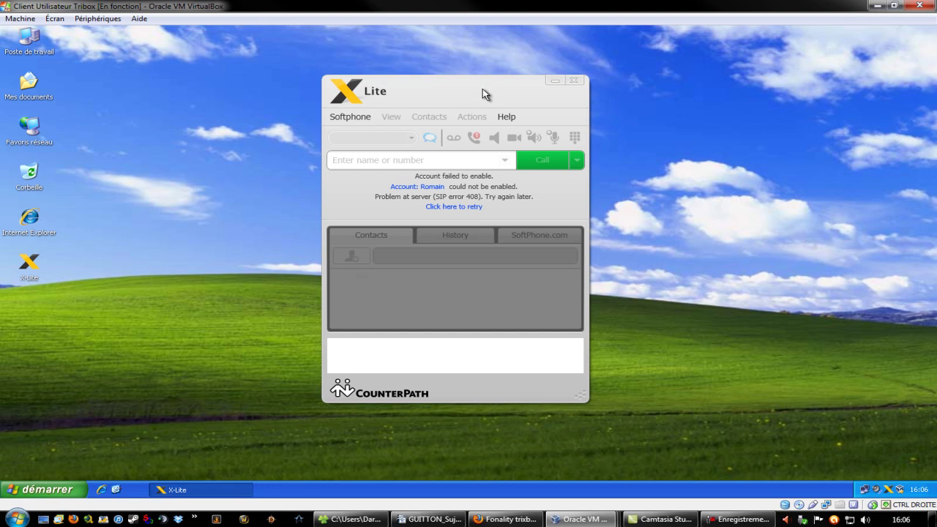
left_click_drag(474, 89, 498, 80)
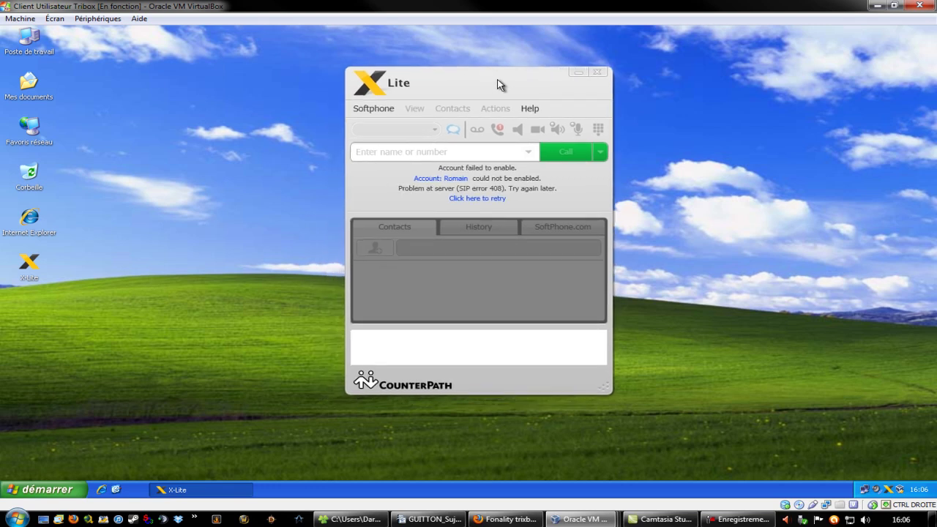
- Bring up X-Lite's Softphone menu
left_click(376, 110)
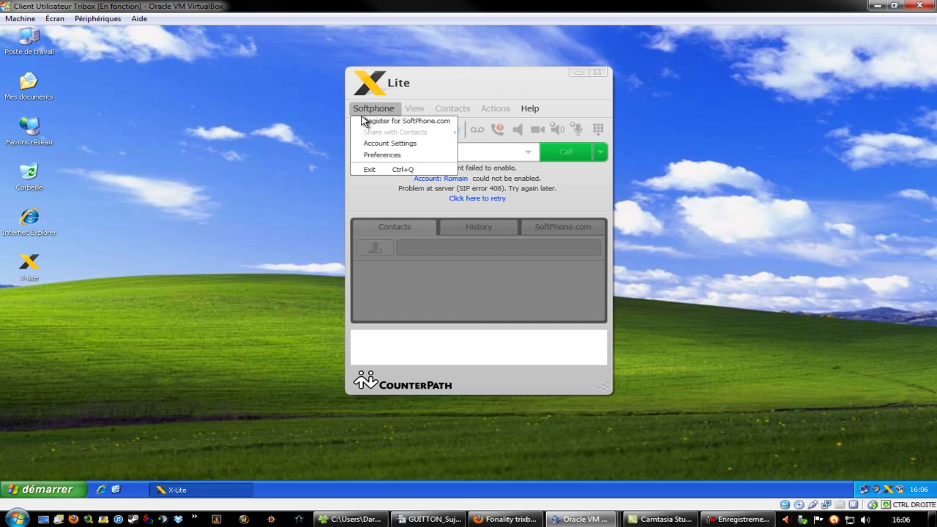
left_click(410, 155)
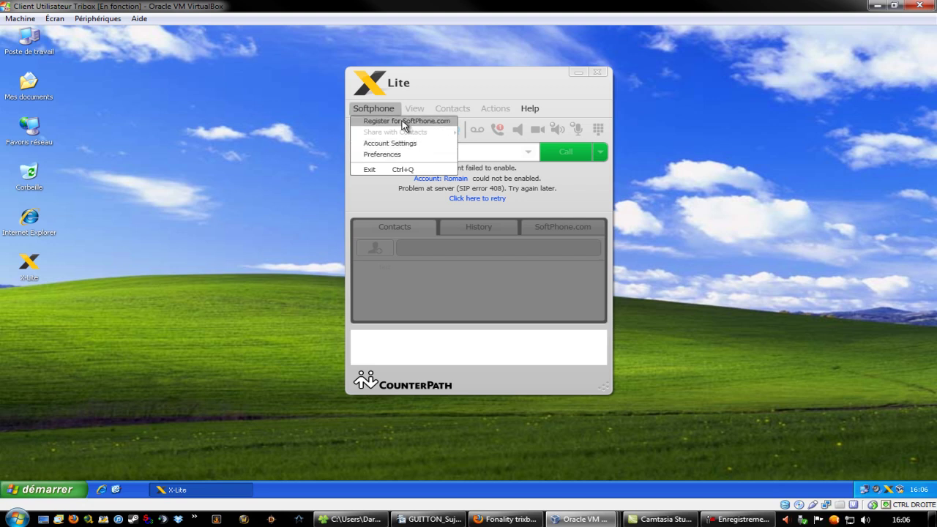
left_click(370, 111)
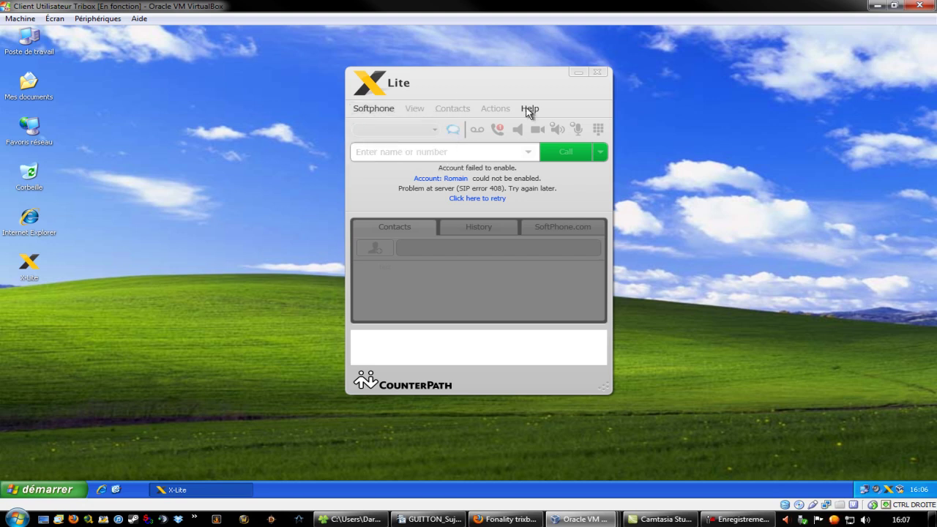
left_click(388, 111)
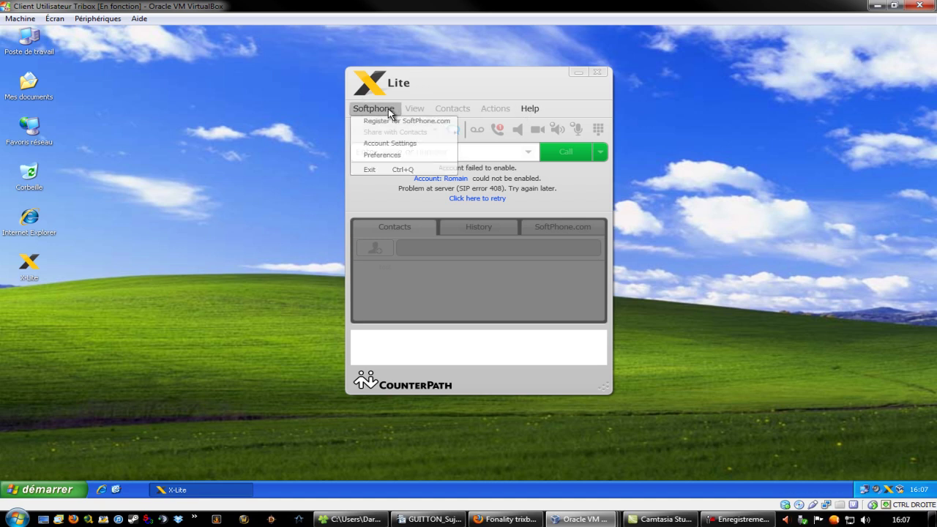
- Open X-Lite's SIP account settings and place the dialog beside the phone
left_click(399, 148)
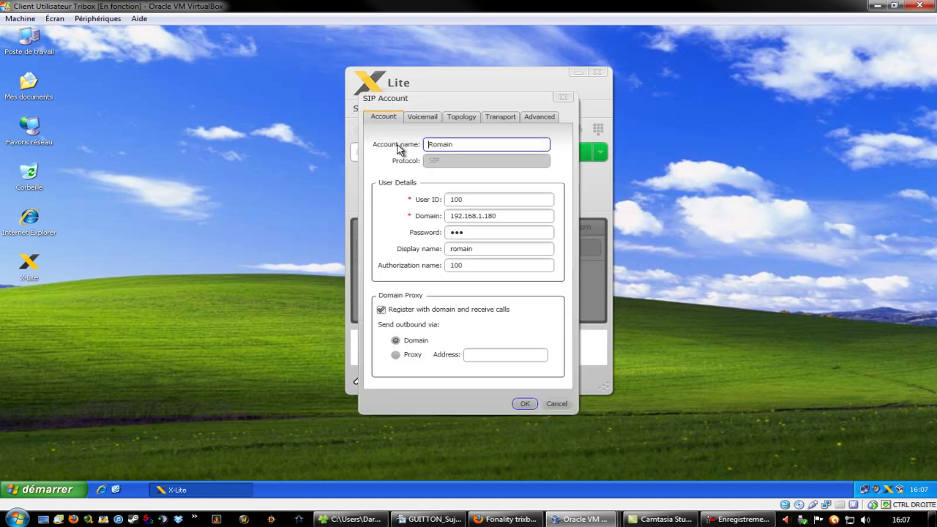
left_click_drag(468, 94, 729, 77)
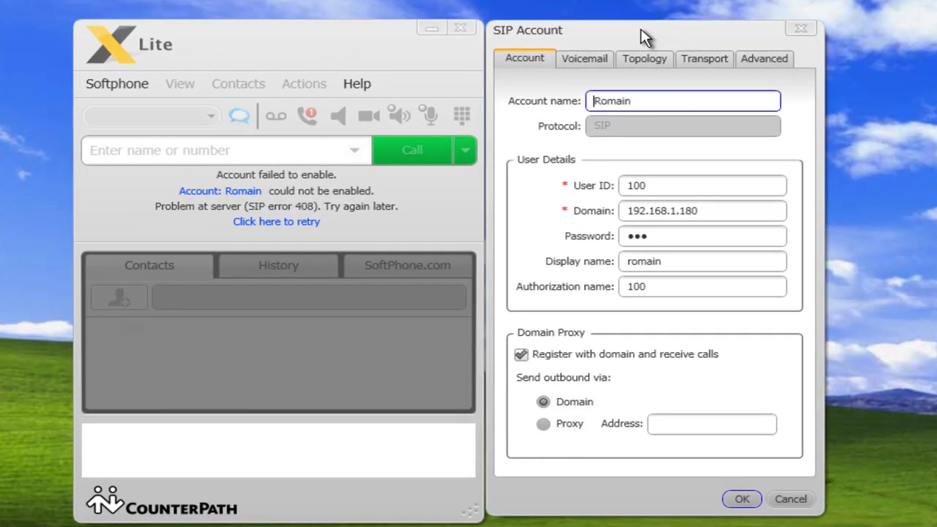
mouse_move(707, 34)
left_mouse_down()
mouse_move(666, 52)
mouse_move(717, 35)
mouse_move(695, 29)
mouse_move(707, 42)
left_mouse_up()
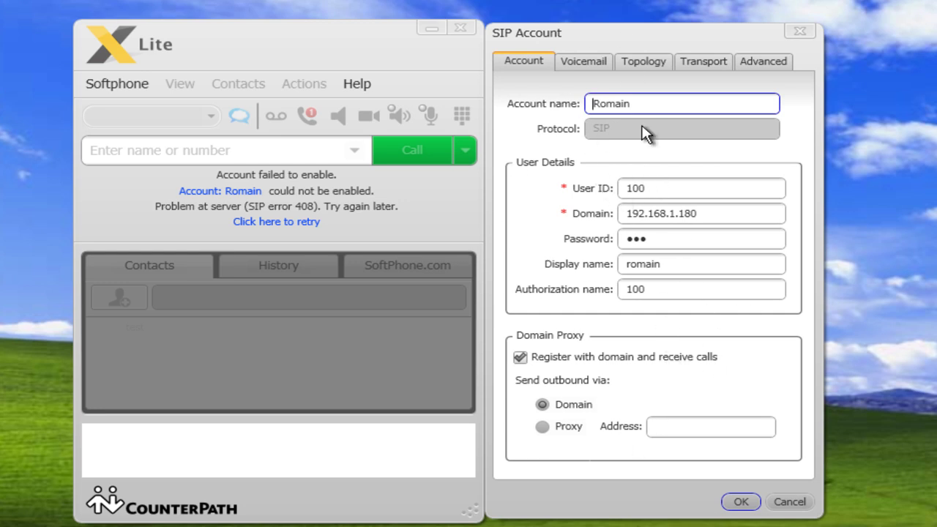
left_click_drag(653, 34, 661, 36)
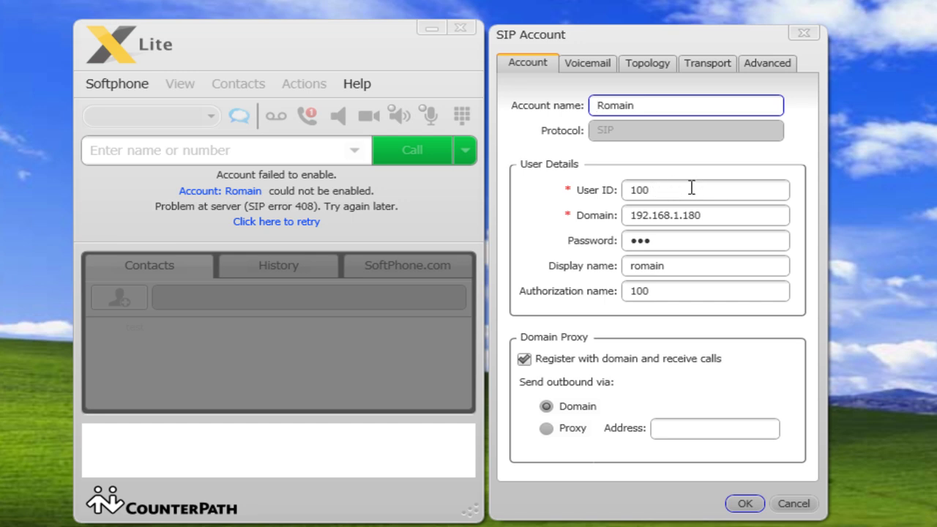
- Check User ID 100 and the display name, then close the dialog without saving
left_click(625, 195)
left_click(665, 188)
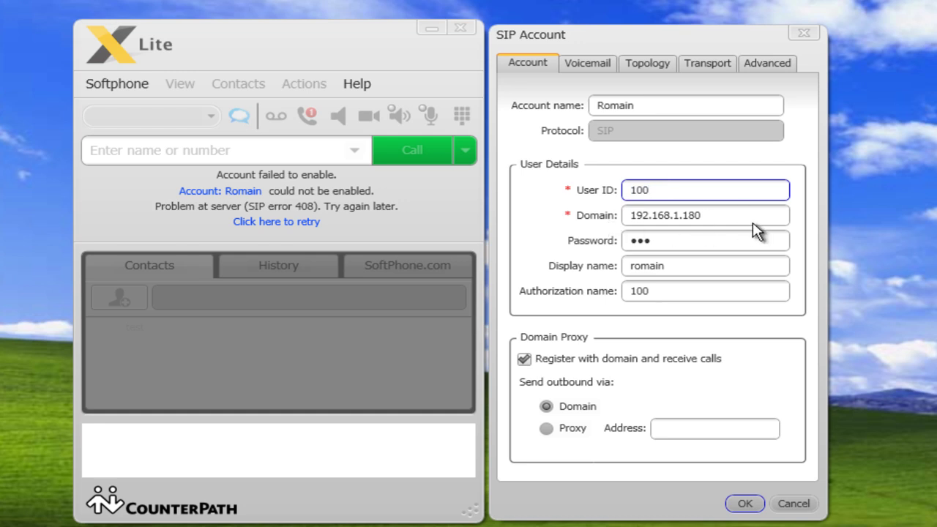
left_click_drag(678, 266, 594, 265)
left_click(676, 266)
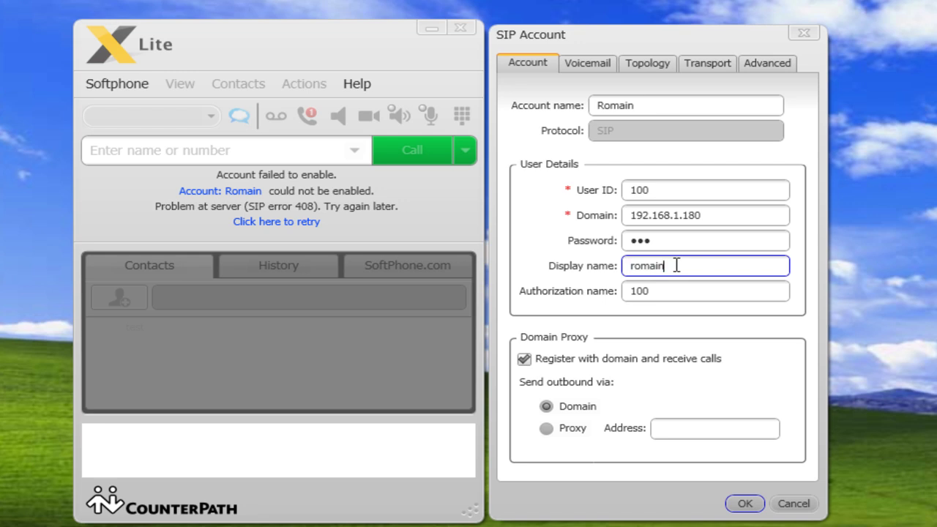
left_click_drag(675, 266, 615, 292)
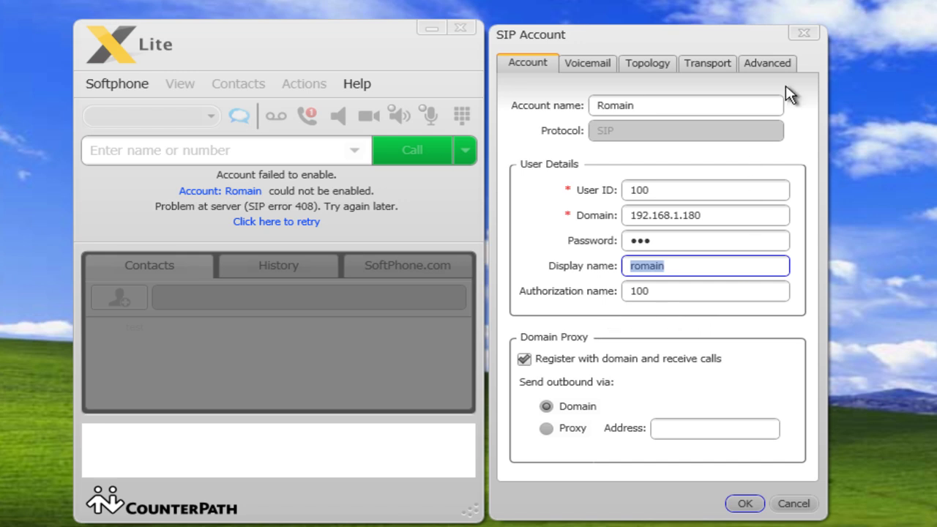
left_click(720, 191)
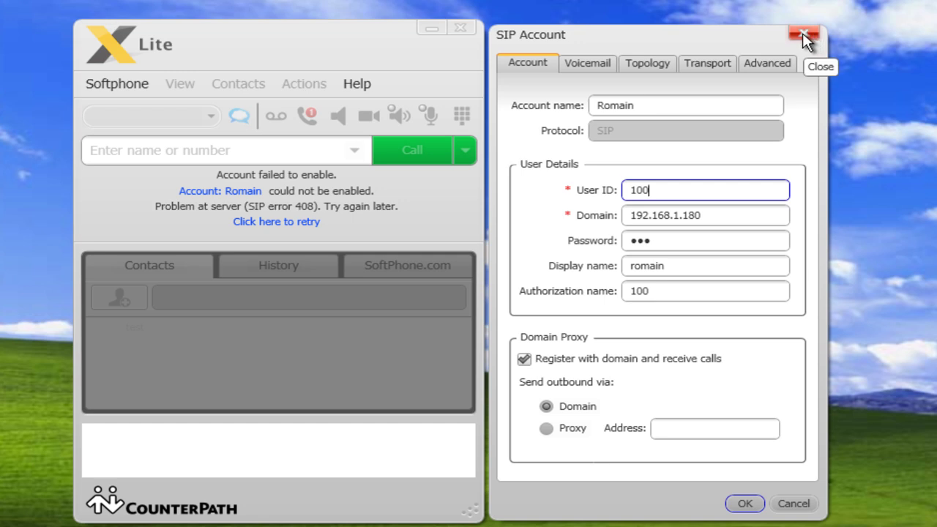
left_click(803, 35)
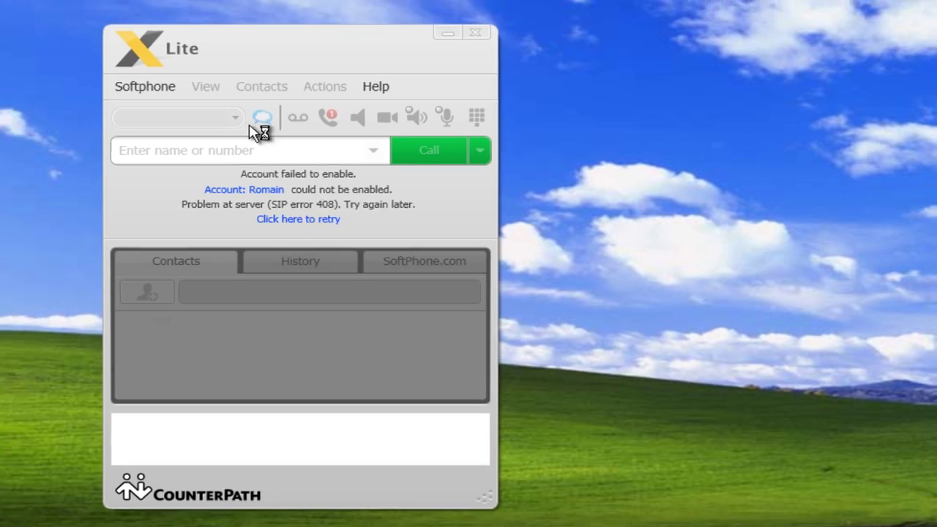
- Launch Internet Explorer in the user client VM and maximize its window
left_click(238, 117)
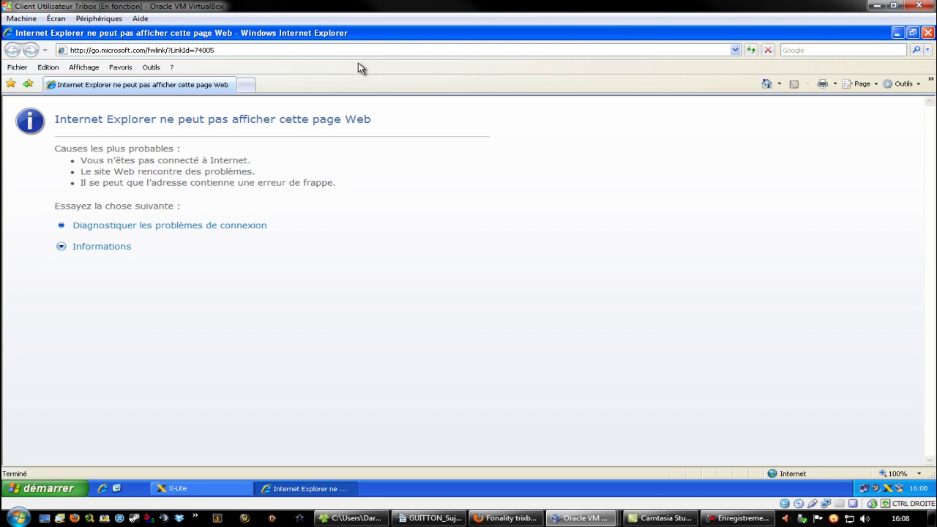
double_click(504, 35)
left_click_drag(221, 41, 491, 80)
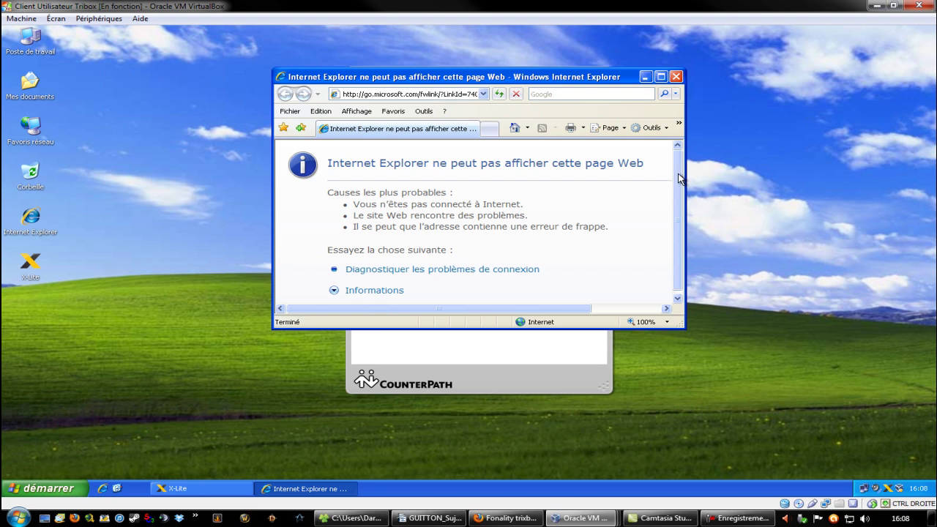
scroll(679, 172, "down", 1)
double_click(574, 77)
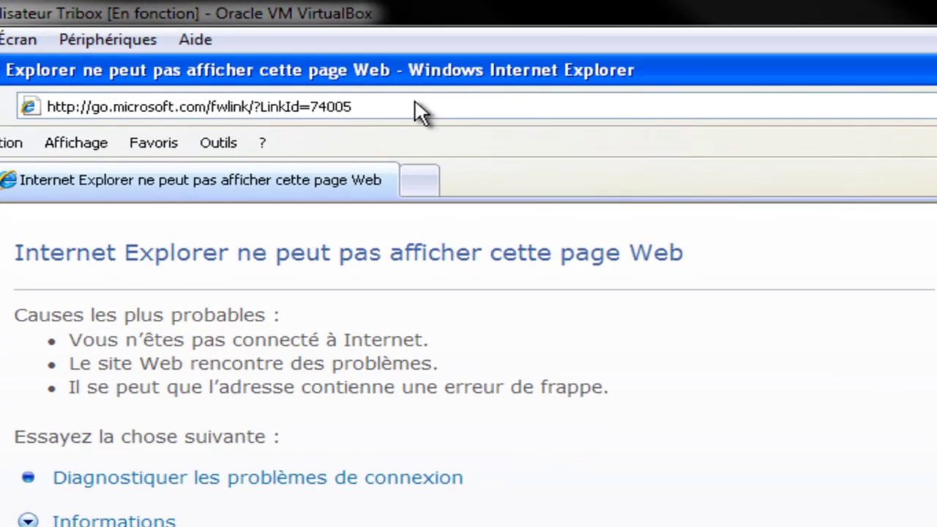
left_click(264, 53)
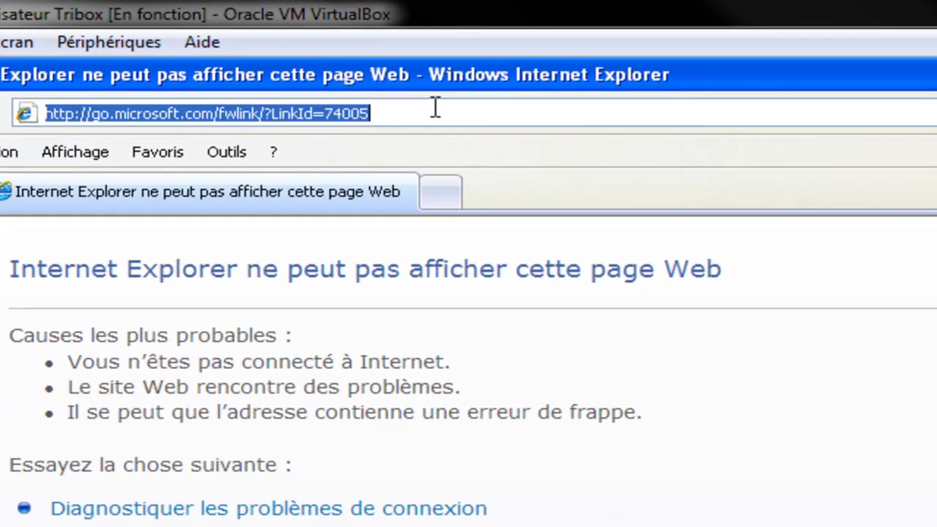
left_click(264, 54)
left_click_drag(435, 111, 94, 176)
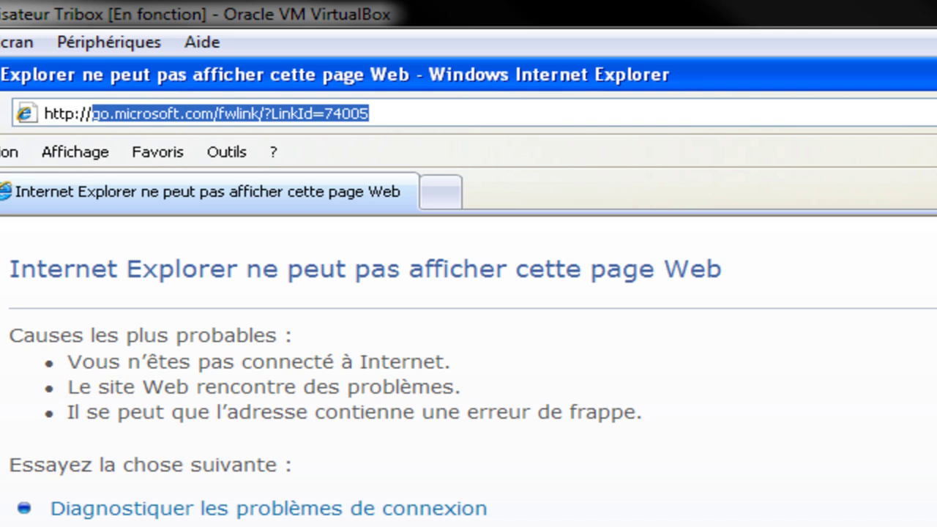
type("1")
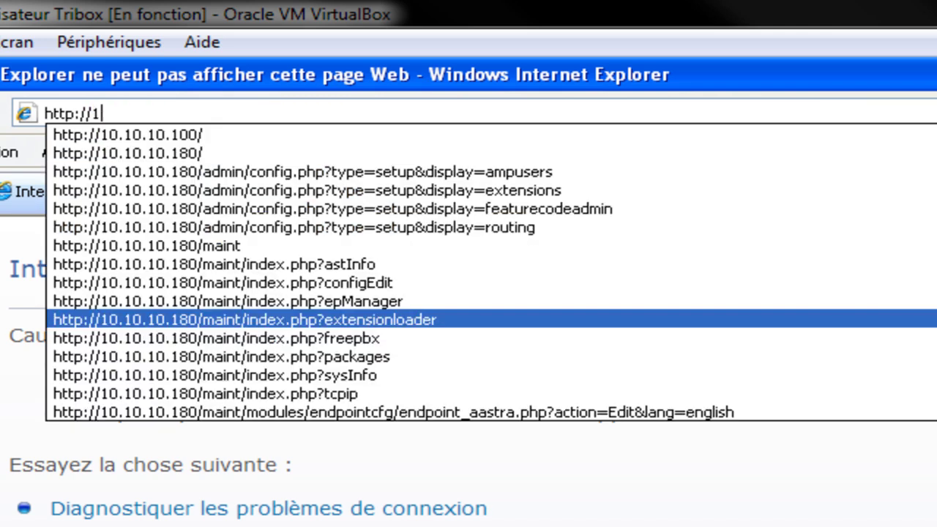
type("92.168")
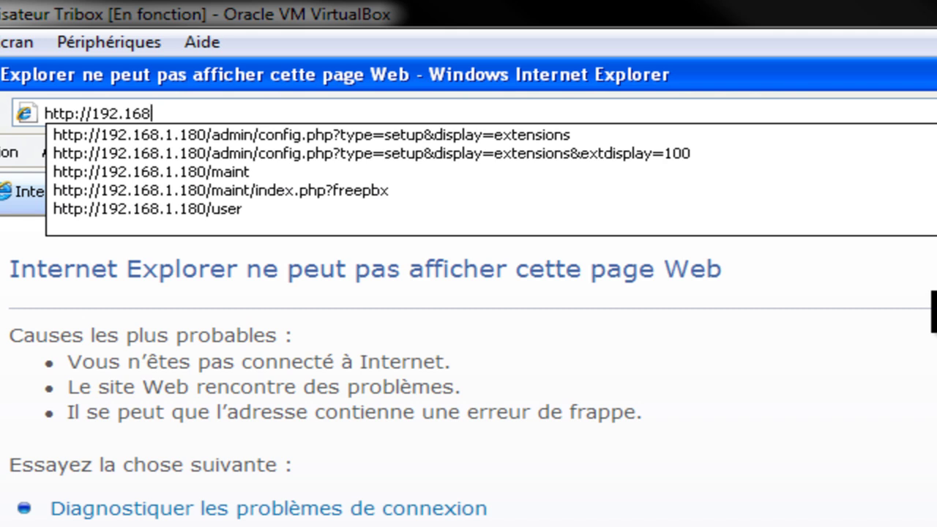
type(".1.180/")
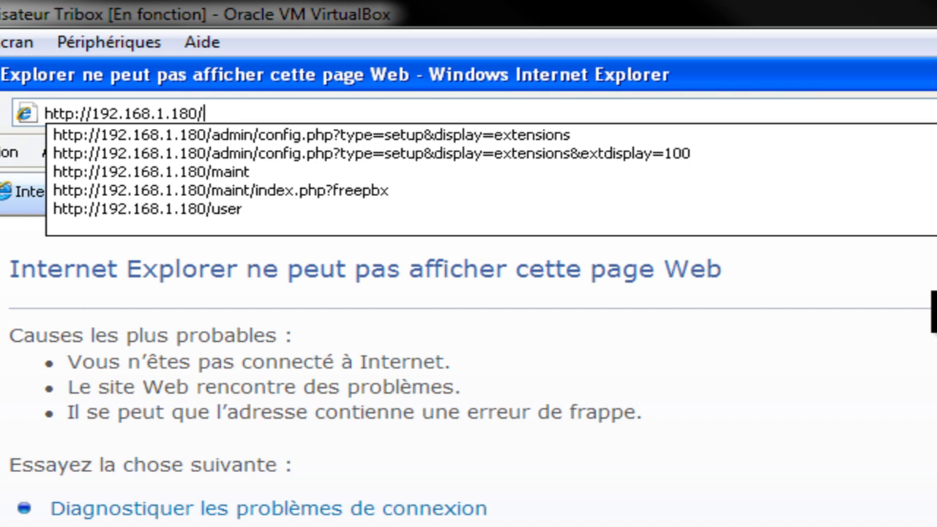
type("user")
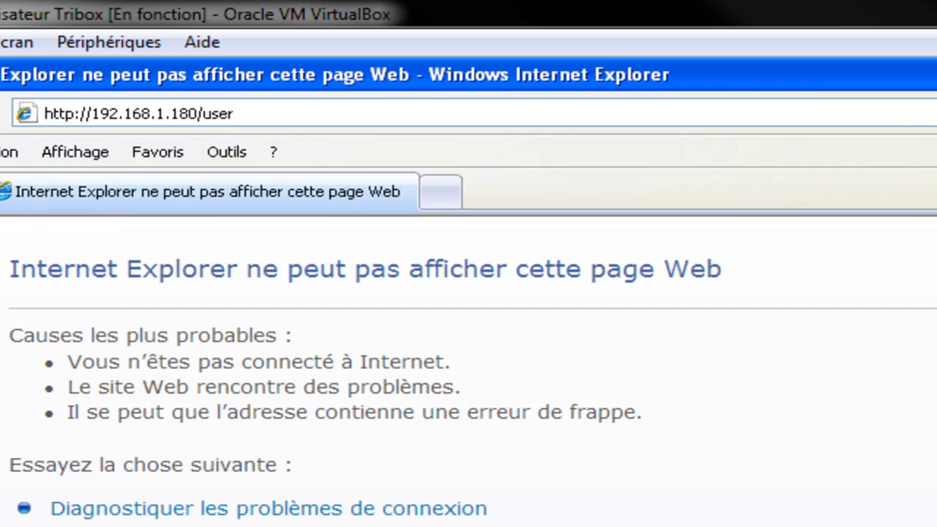
key("Return")
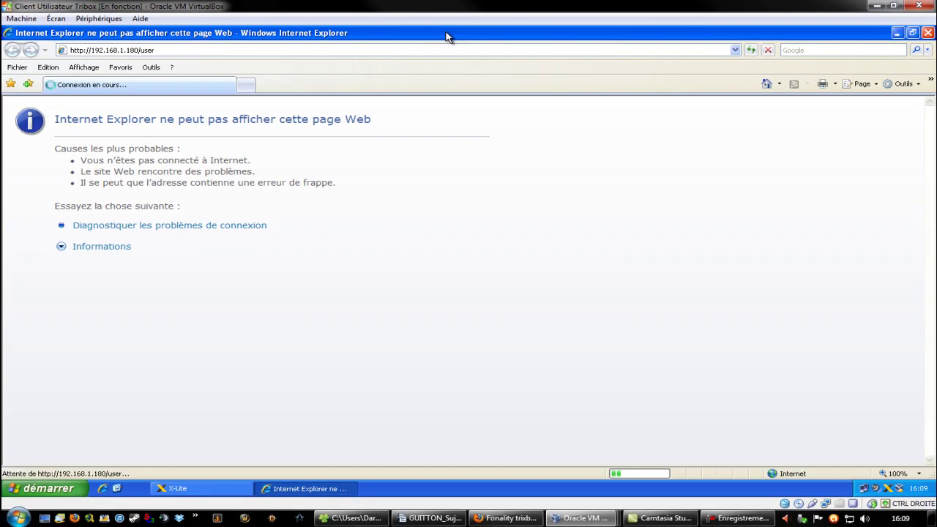
- Restore the IE error window and move it up-left to reveal X-Lite
double_click(445, 36)
left_click_drag(428, 74, 262, 56)
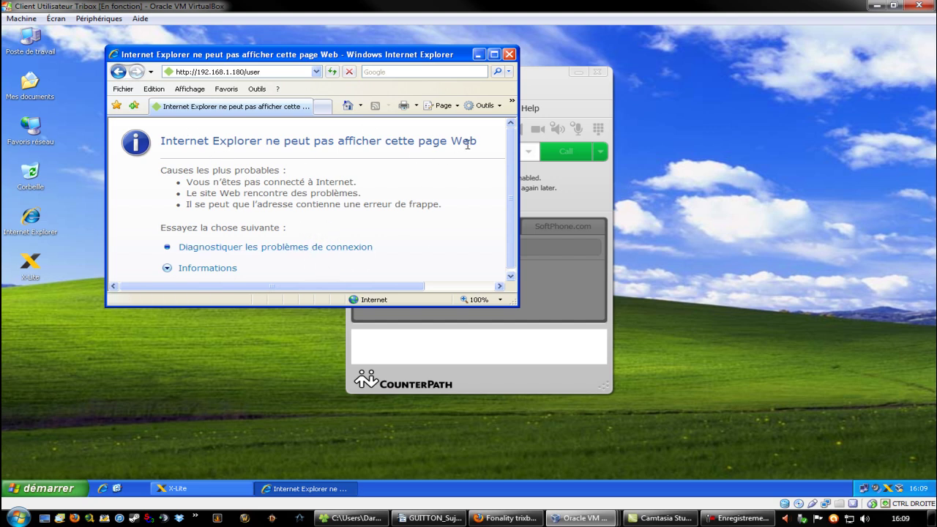
scroll(512, 155, "down", 1)
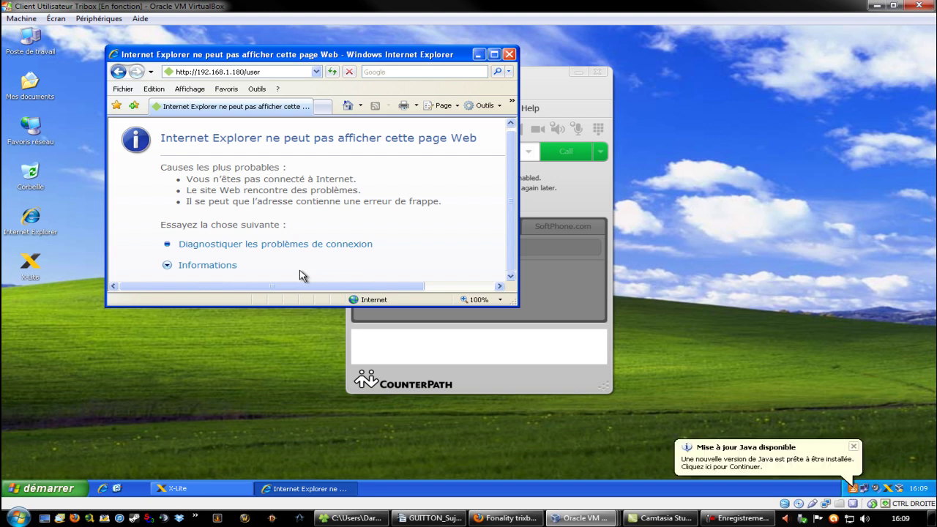
left_click_drag(283, 57, 306, 67)
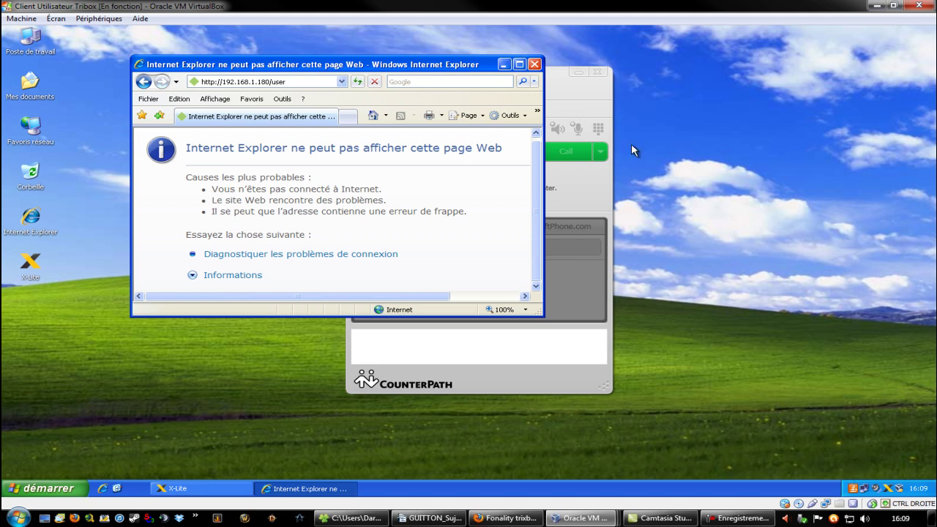
left_click_drag(332, 71, 277, 49)
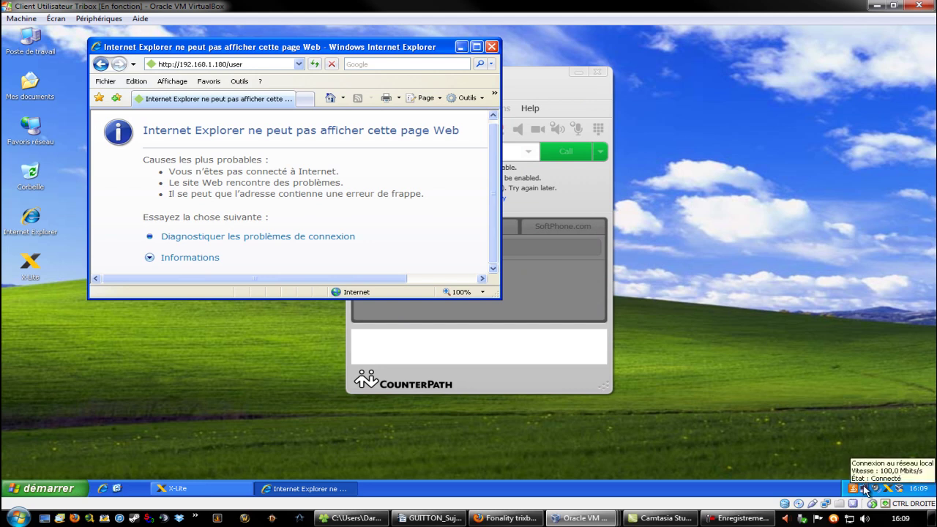
mouse_move(866, 489)
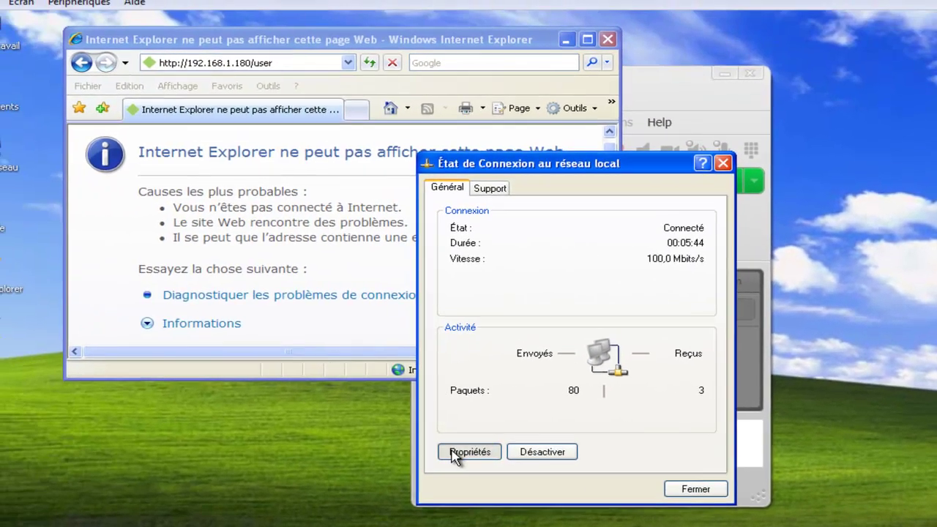
left_click(302, 424)
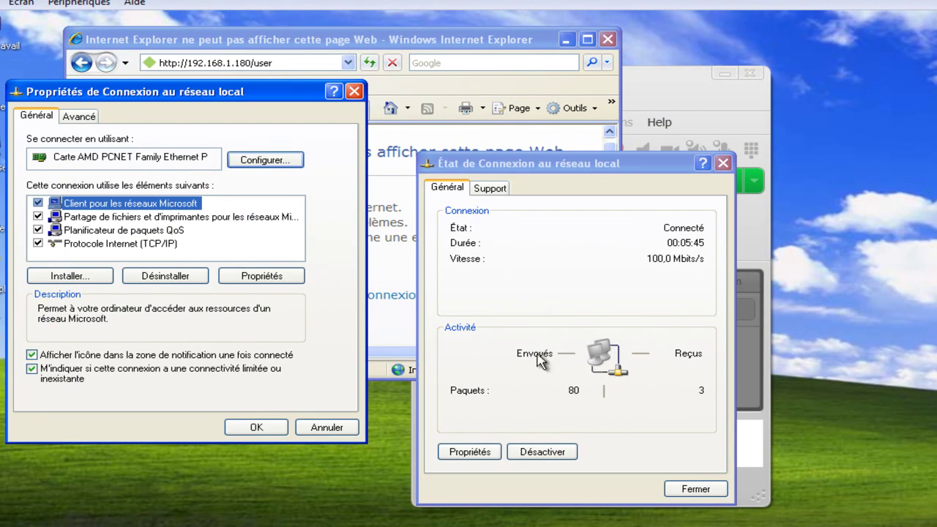
left_click(98, 245)
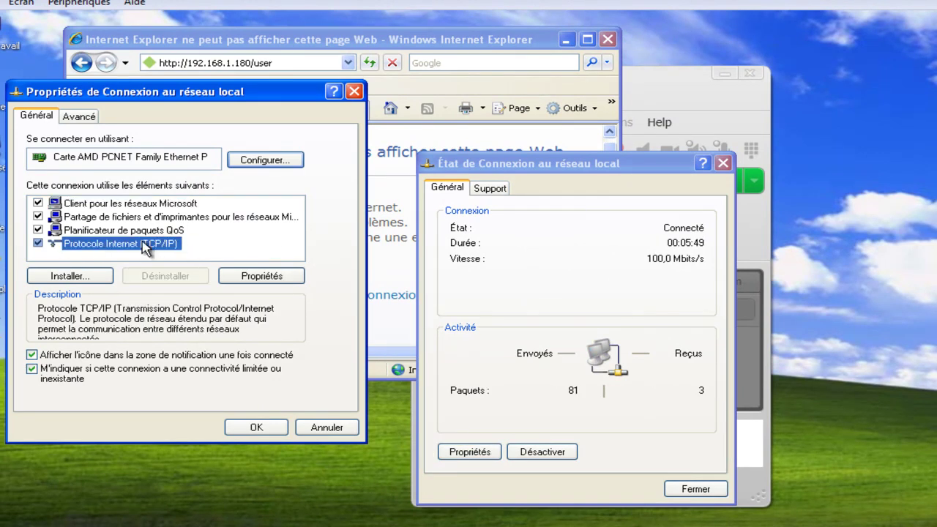
left_click(256, 427)
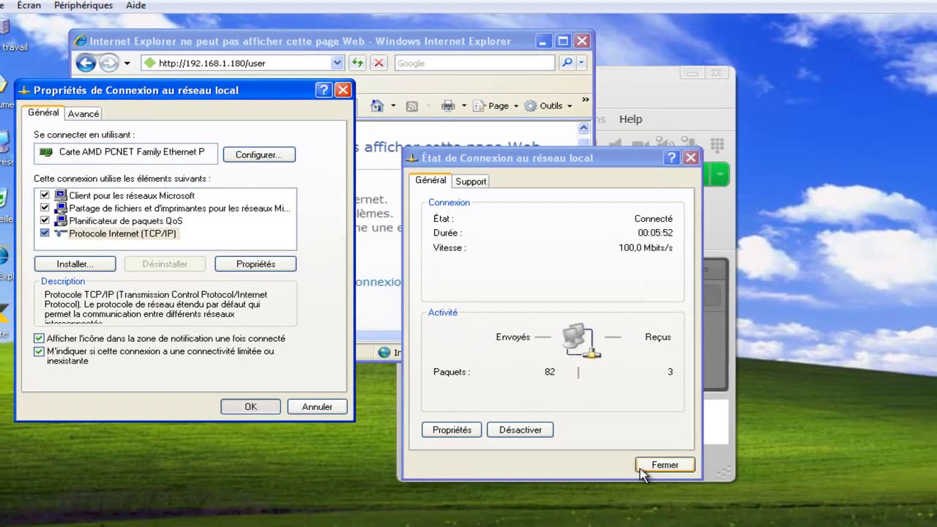
left_click(644, 467)
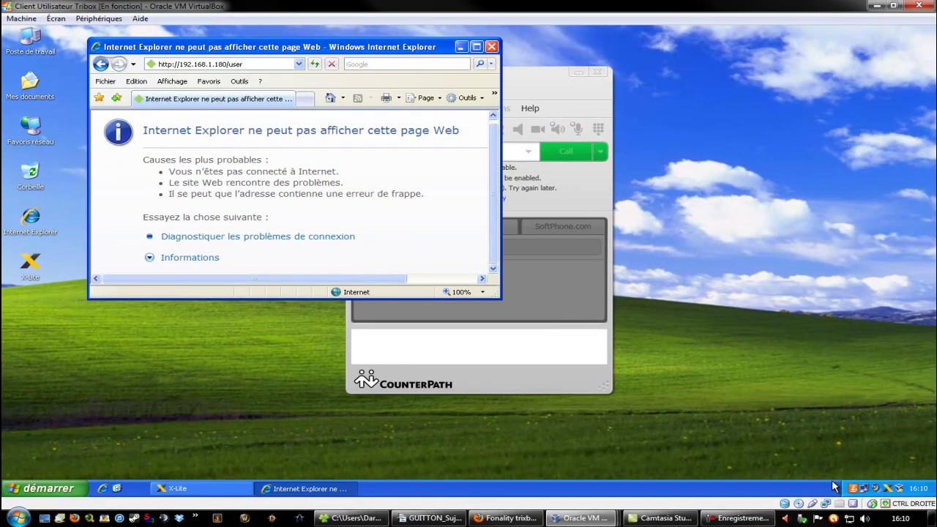
mouse_move(865, 494)
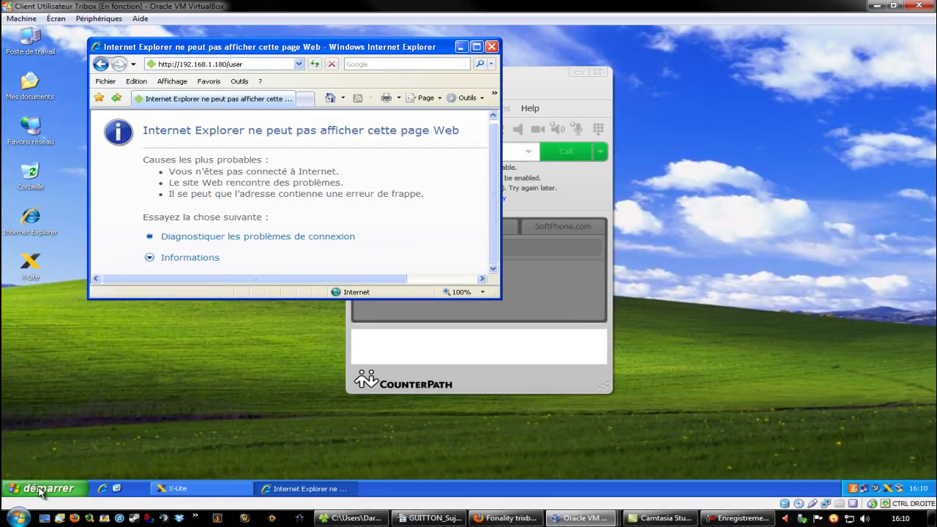
- Open the Control Panel in classic view and open the Connexions réseau folder
left_click(42, 491)
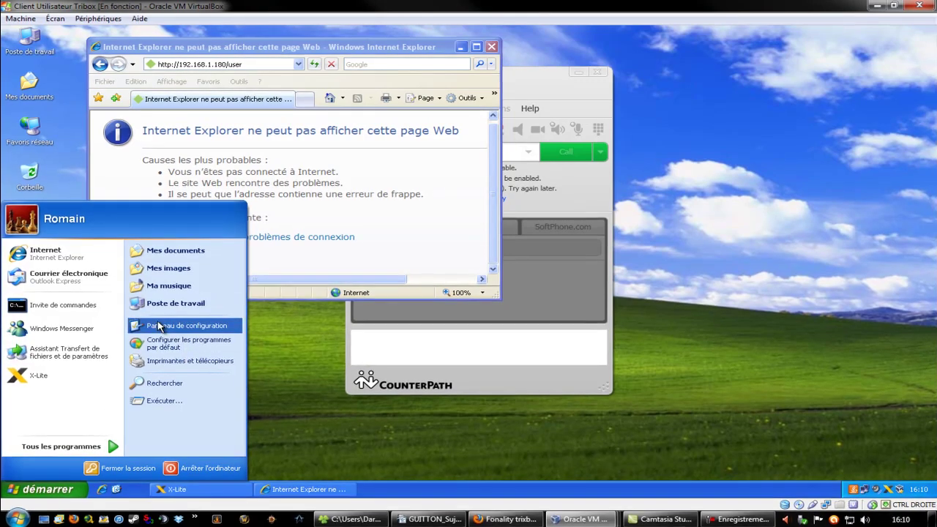
left_click(158, 327)
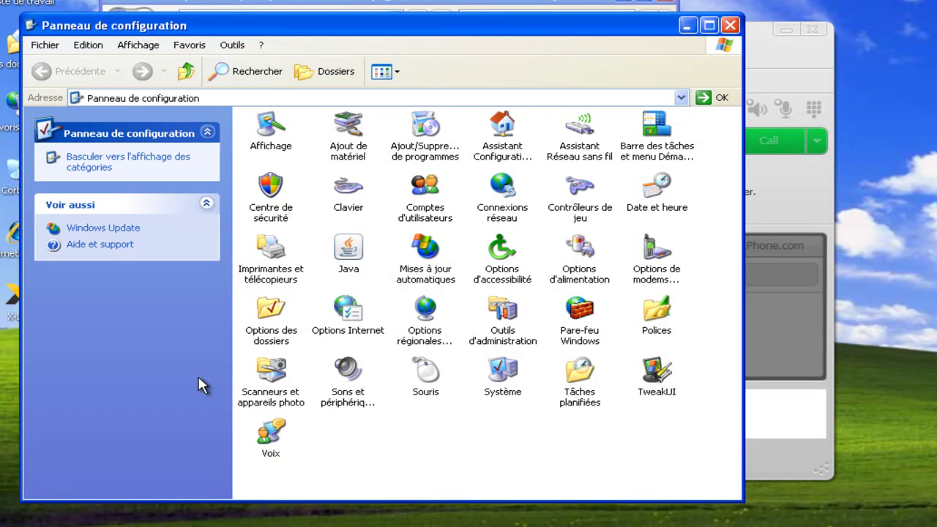
left_click(503, 187)
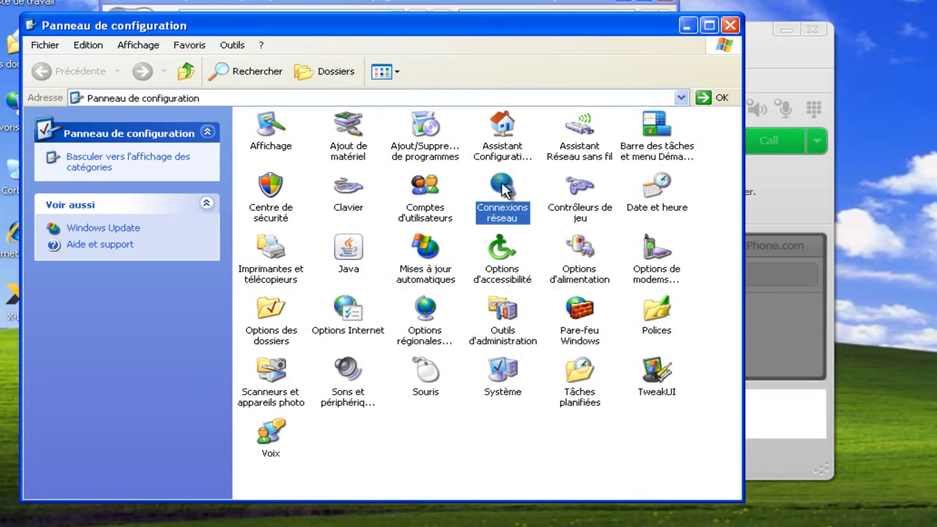
left_click(101, 161)
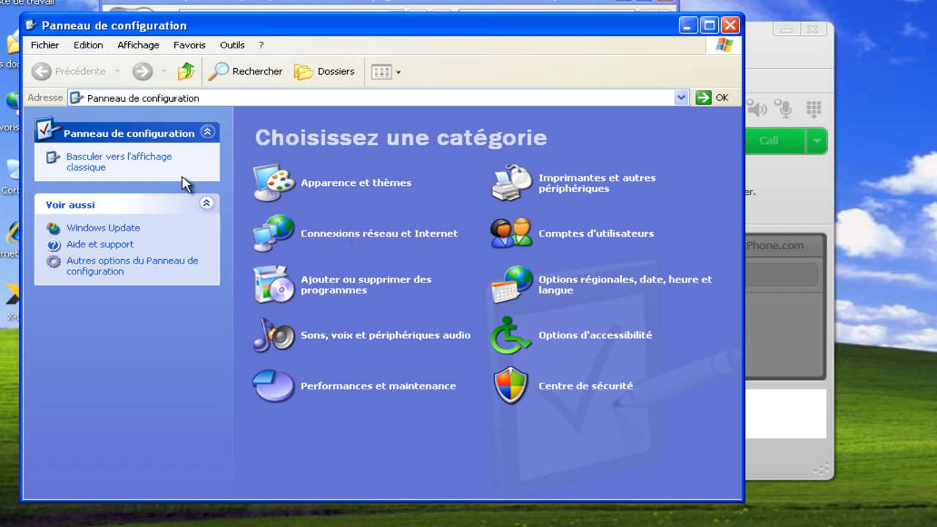
left_click(103, 164)
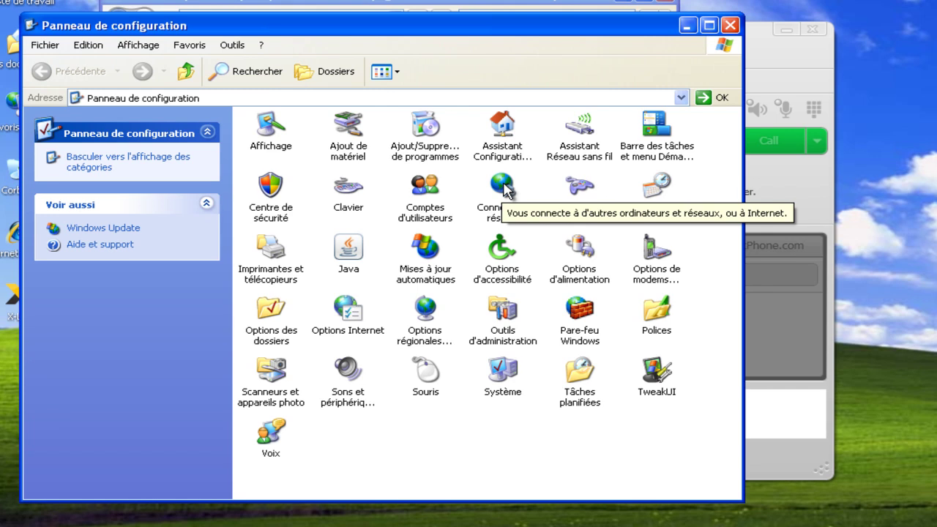
left_click(505, 189)
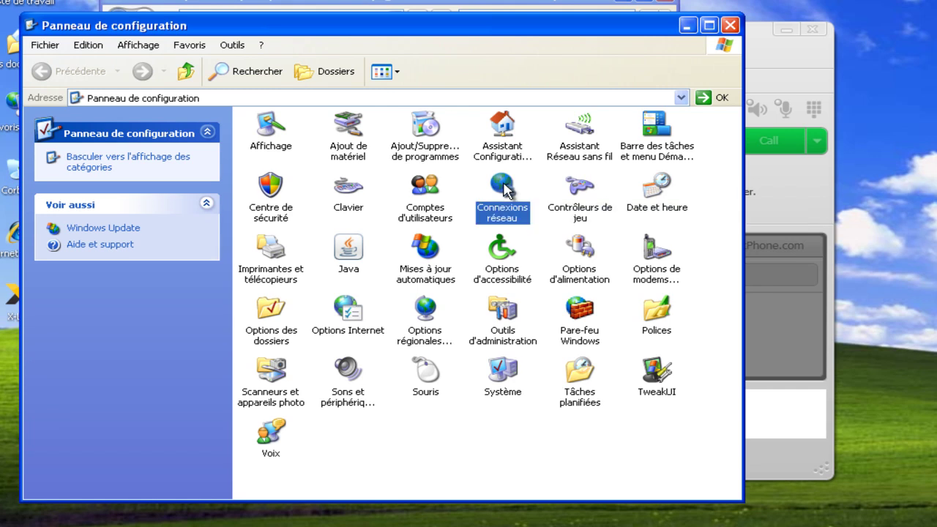
double_click(505, 189)
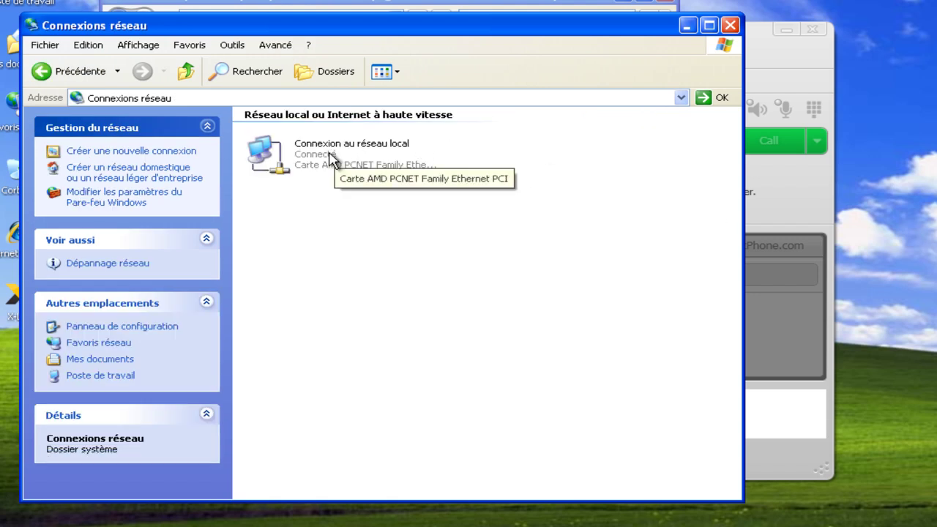
- Switch the local connection's TCP/IP from static 192.168.1.3 to an automatically obtained IP address
left_click(331, 158)
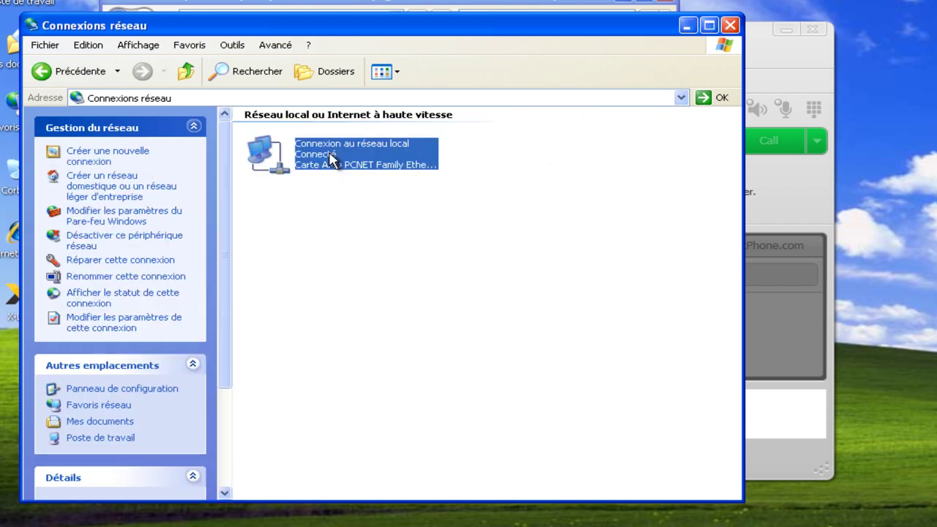
right_click(331, 159)
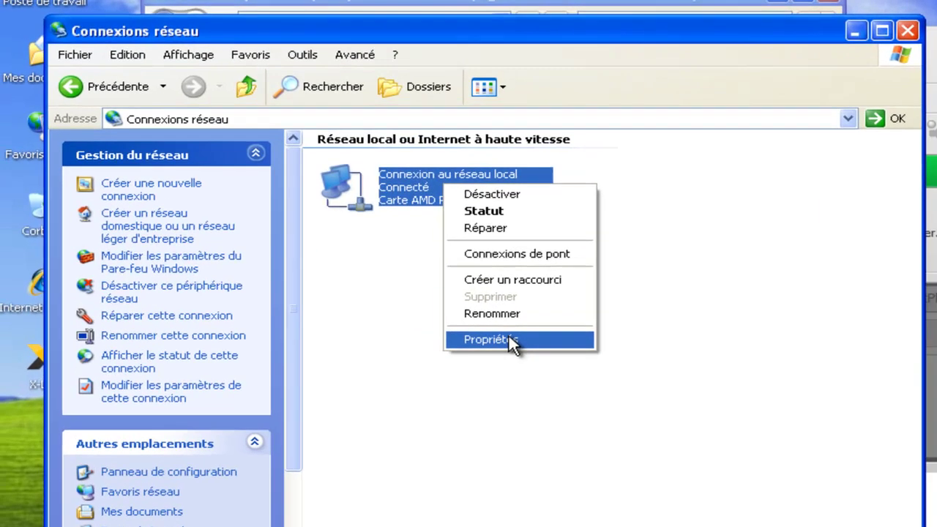
left_click(408, 284)
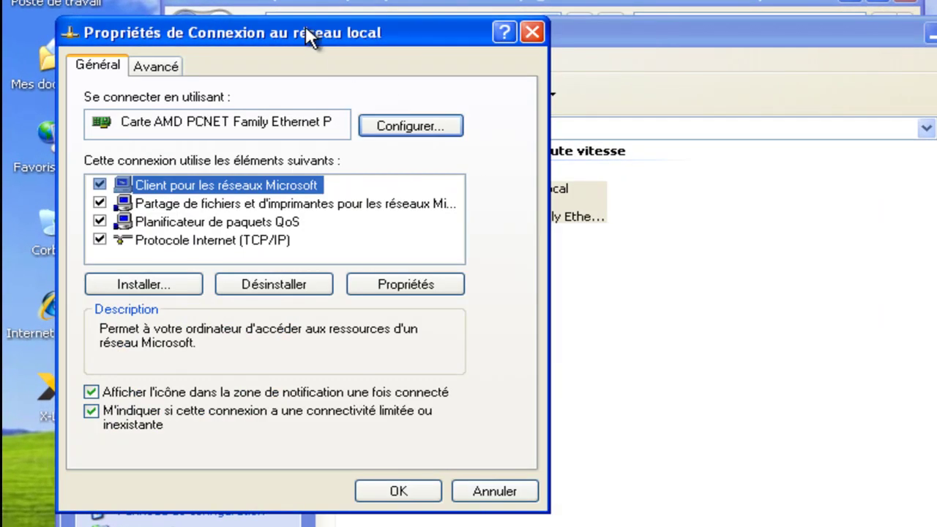
left_click(195, 241)
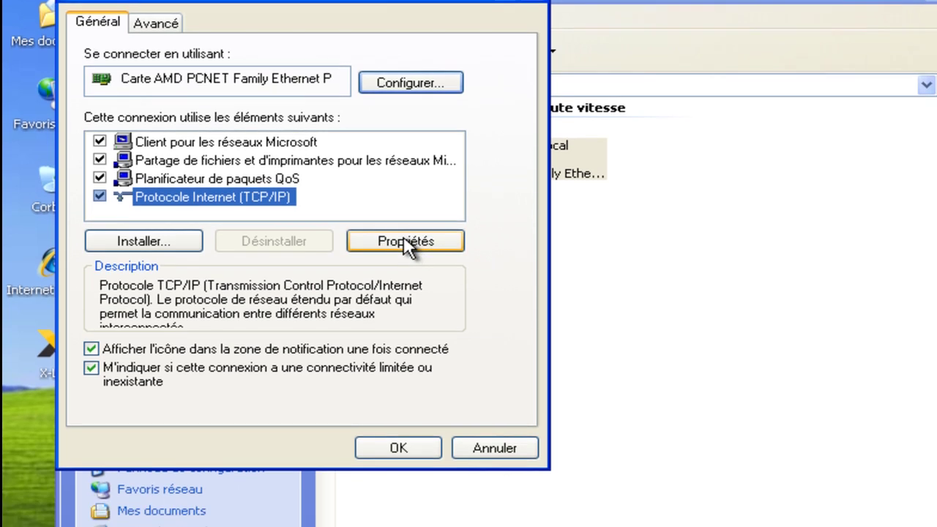
left_click(405, 284)
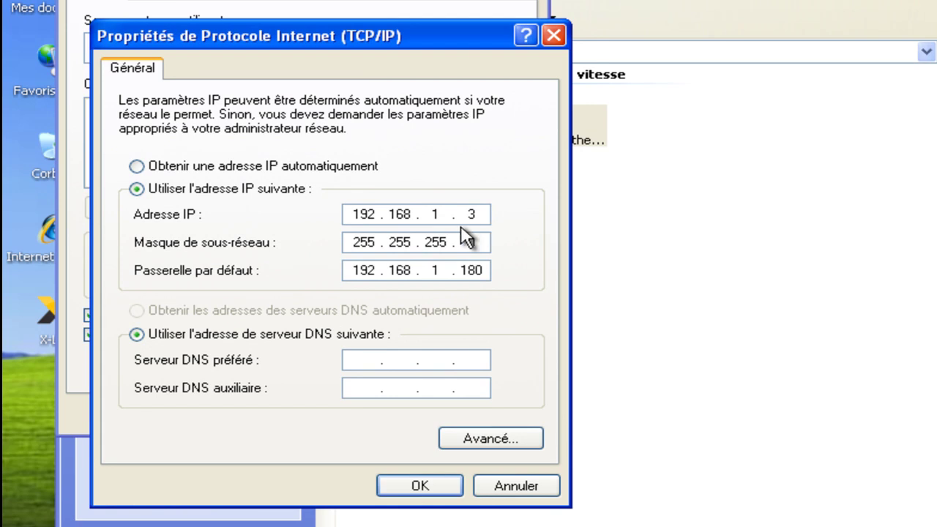
left_click(136, 167)
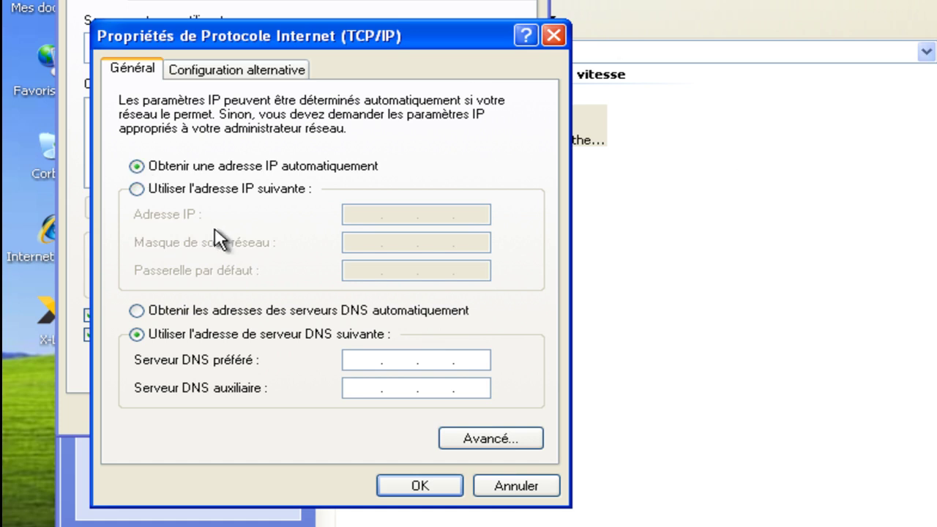
- Enter fixed IP 192.168.1.2, mask 255.255.255.0 and gateway 192.168.1.1, then confirm with OK
left_click(138, 189)
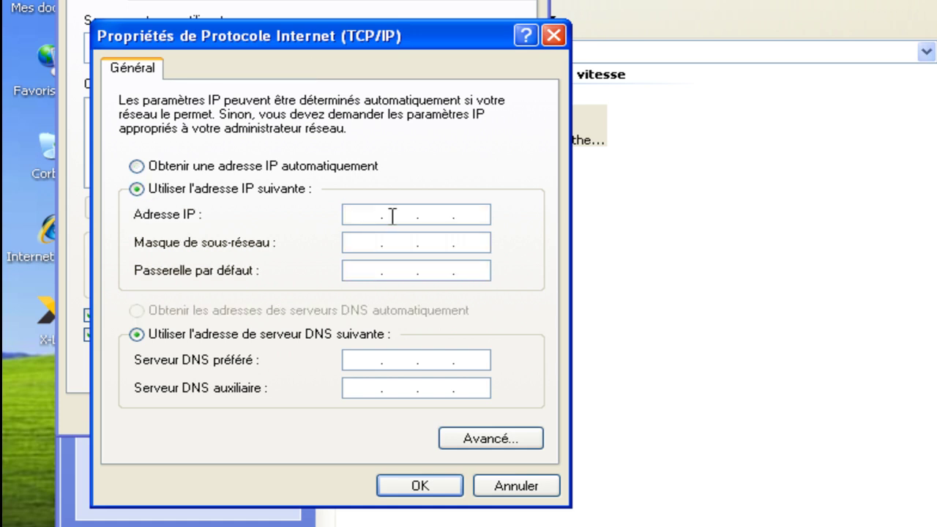
type("192.168.1")
key("Tab")
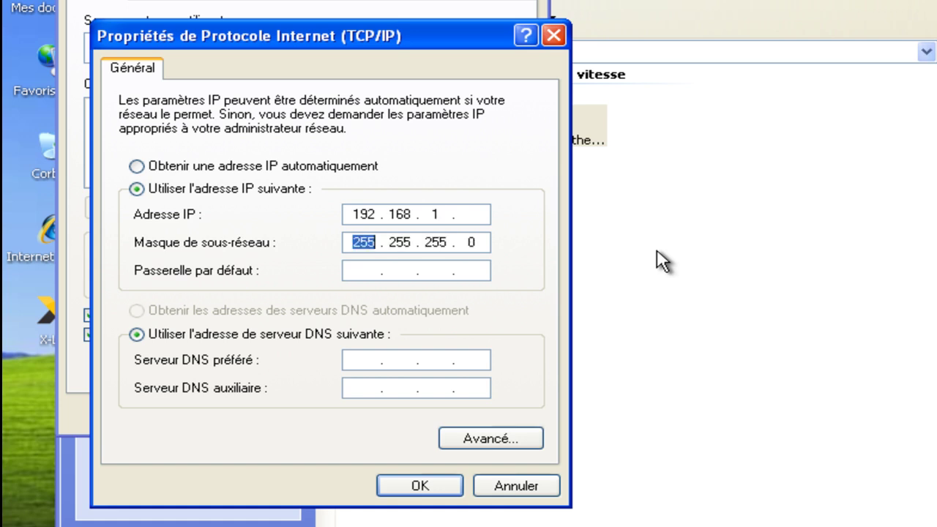
key("shift+Tab")
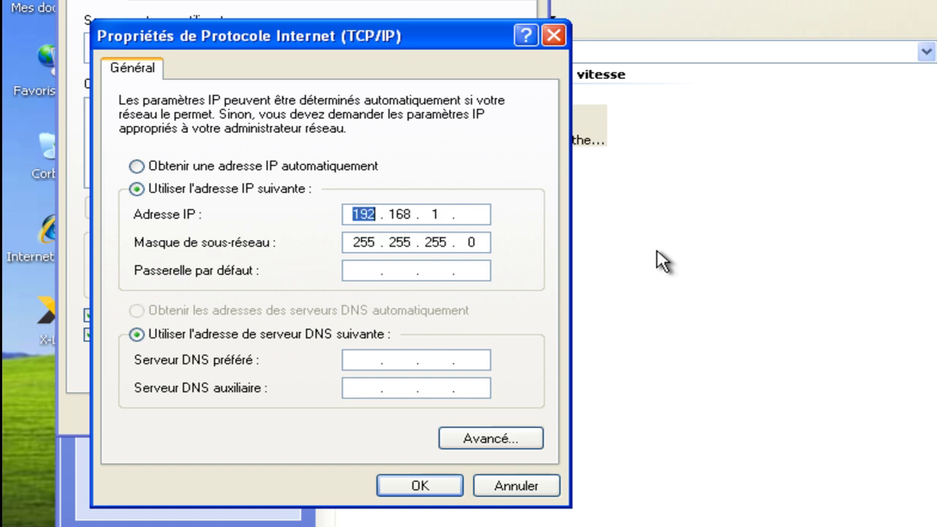
key("Right")
key("Right")
key("Right")
key("Right")
key("Right")
key("Right")
type("1")
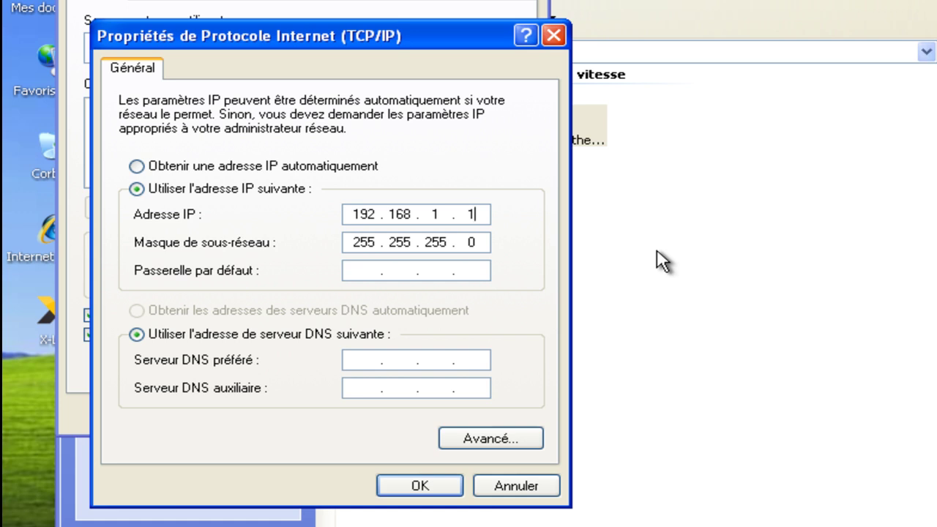
key("BackSpace")
type("2")
key("Tab")
key("Tab")
type("192.168.1.1")
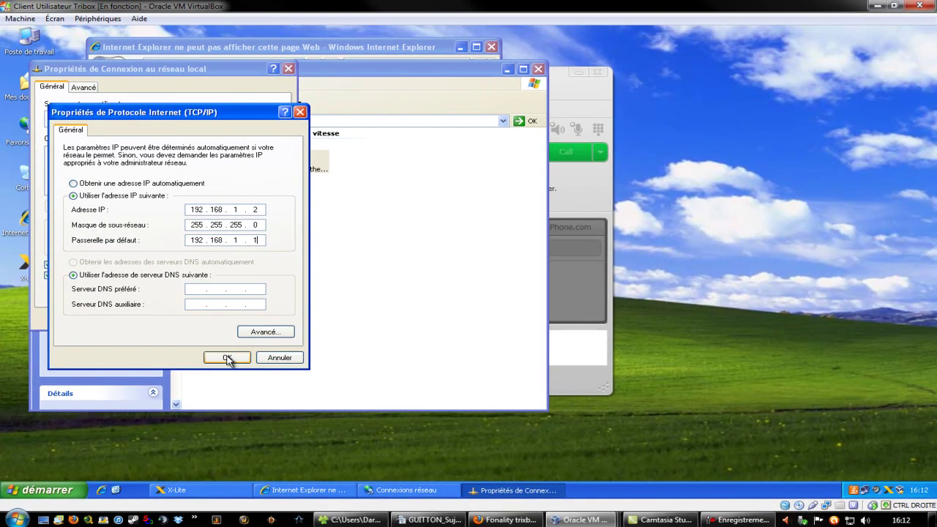
left_click(389, 473)
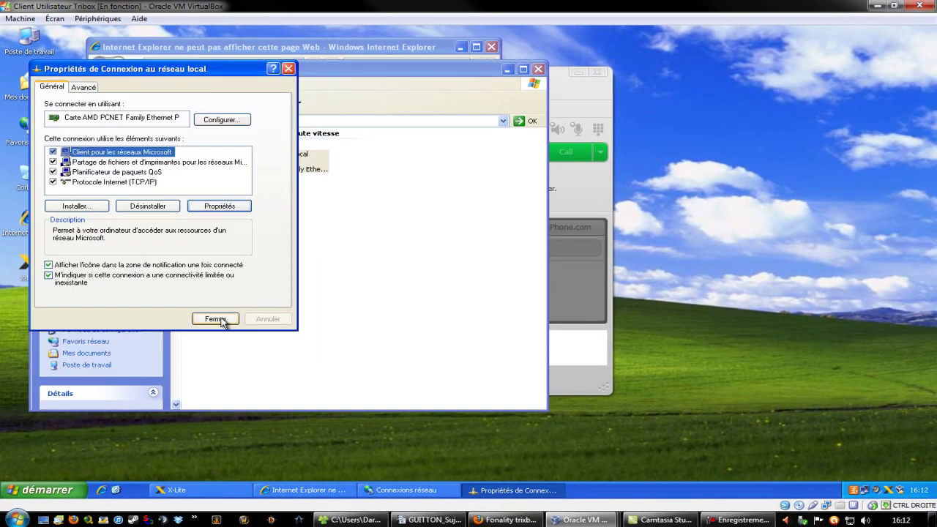
- Close the connection properties, dismiss the IP conflict warning, and reopen its TCP/IP settings
left_click(221, 323)
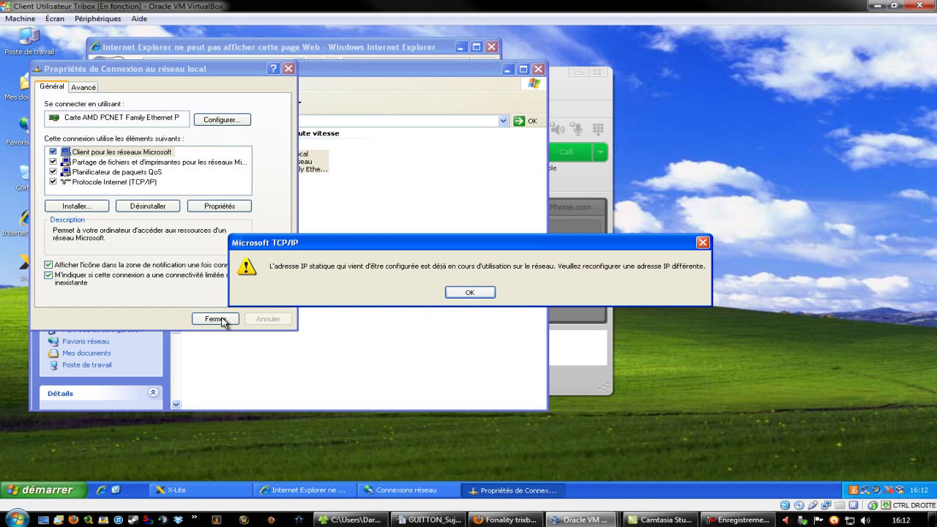
left_click(470, 292)
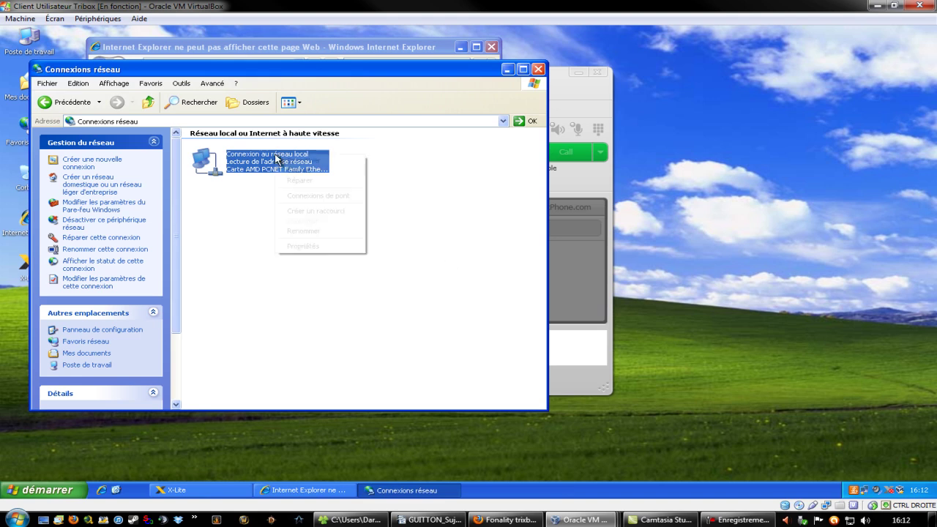
right_click(277, 158)
left_click(341, 249)
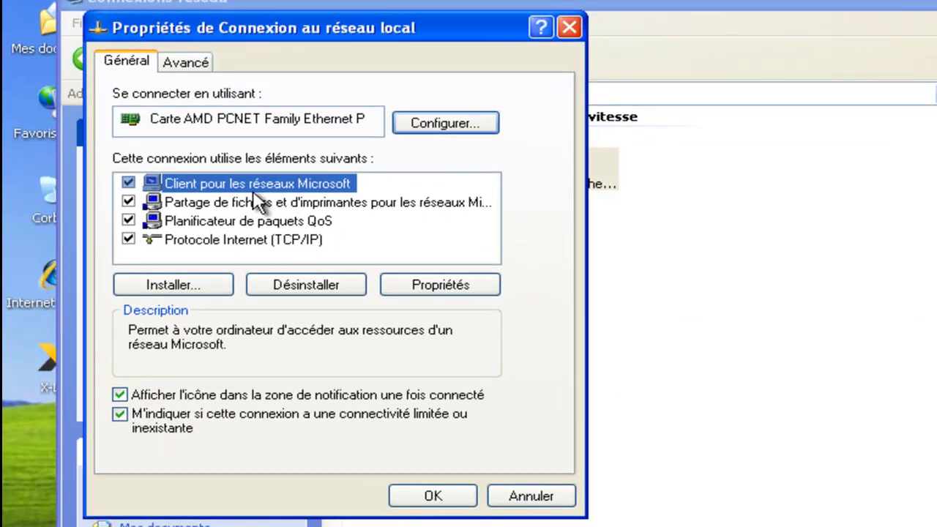
left_click(248, 238)
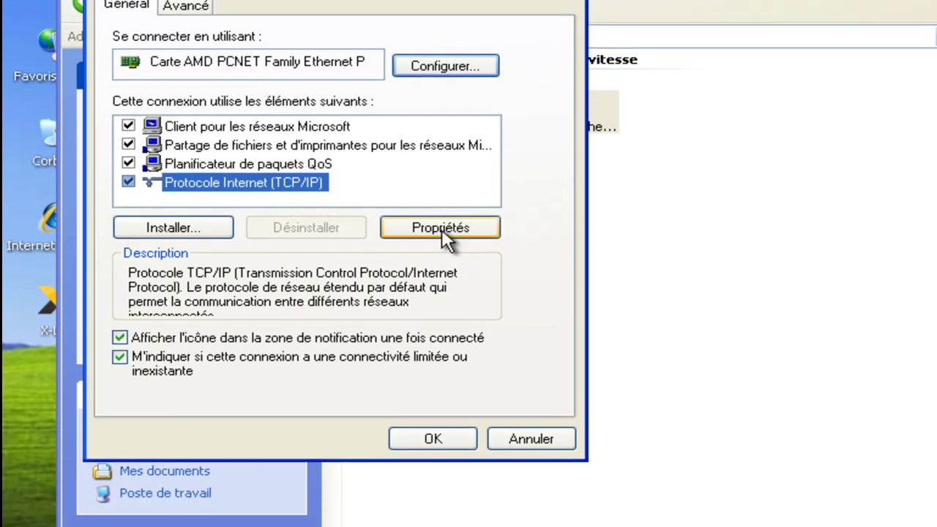
left_click(445, 238)
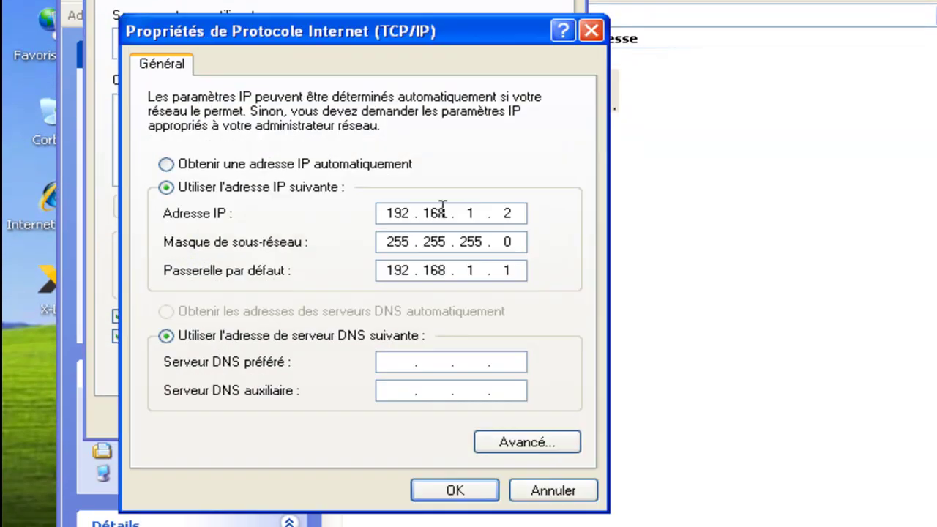
- Change the IP address's last octet to 3, making it 192.168.1.3, and apply
double_click(507, 213)
type("3")
left_click(456, 497)
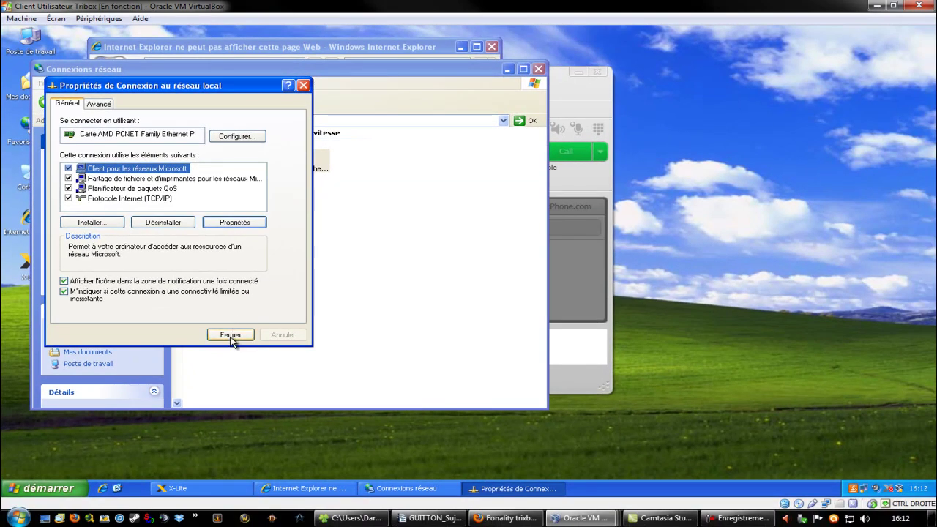
left_click(379, 395)
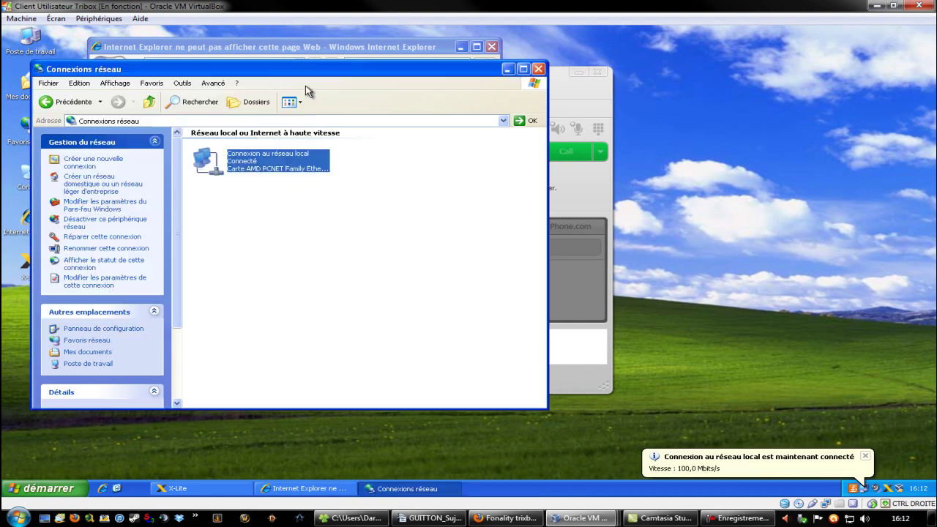
left_click_drag(344, 69, 675, 71)
- Switch to the Client test VM, dismiss its IP conflict warning, and open Connexions réseau
left_click(584, 518)
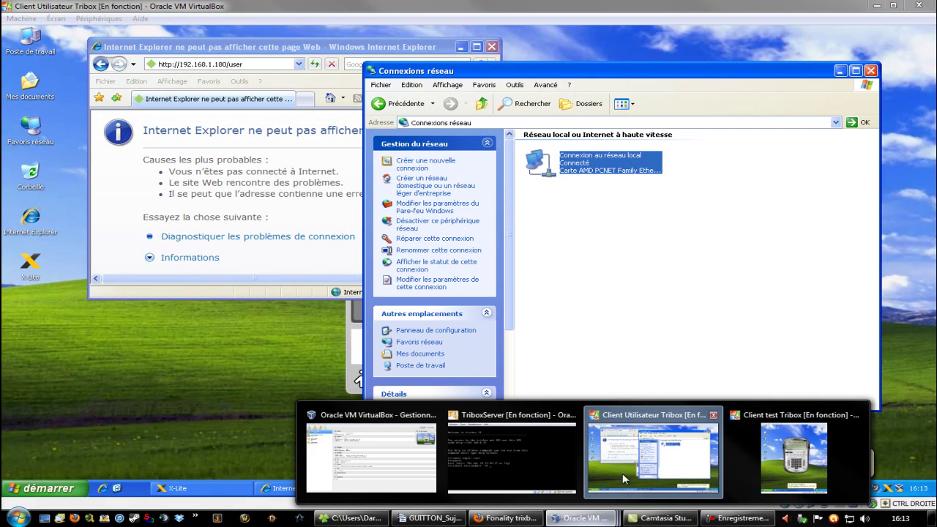
left_click(794, 448)
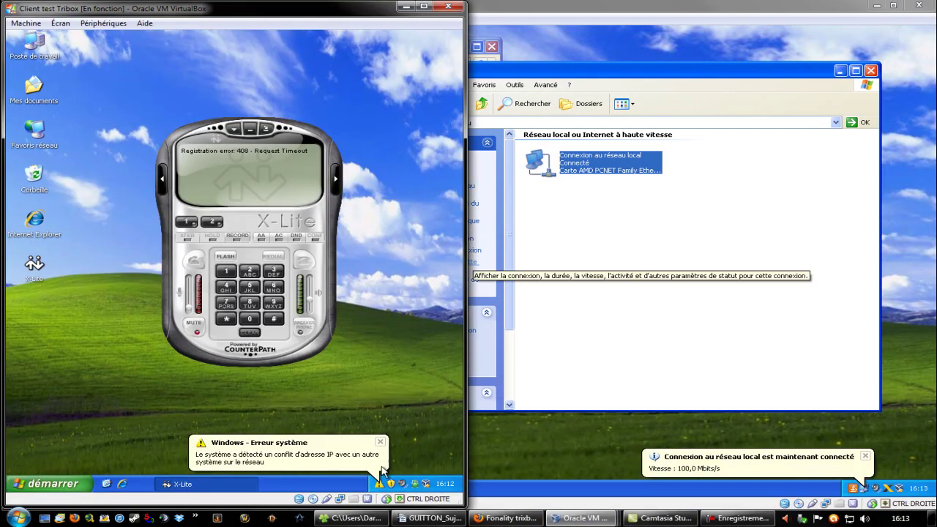
left_click(381, 443)
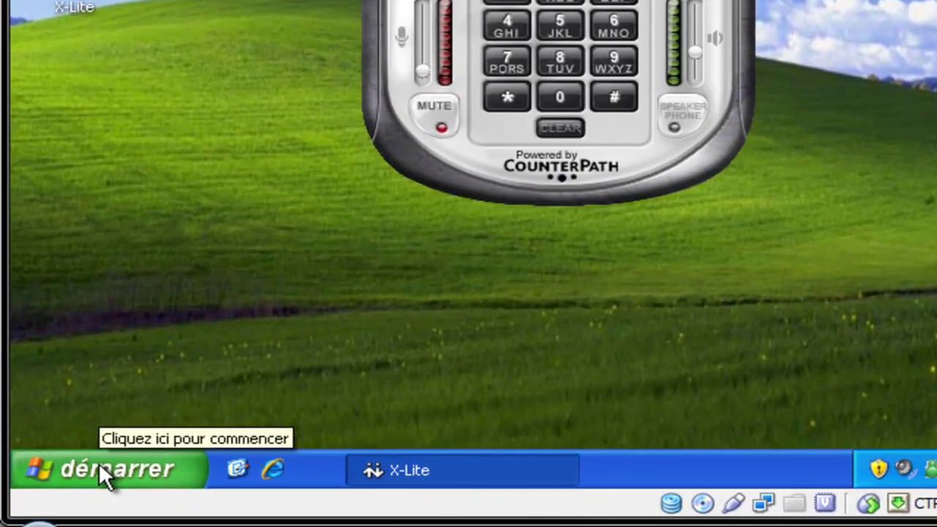
left_click(100, 466)
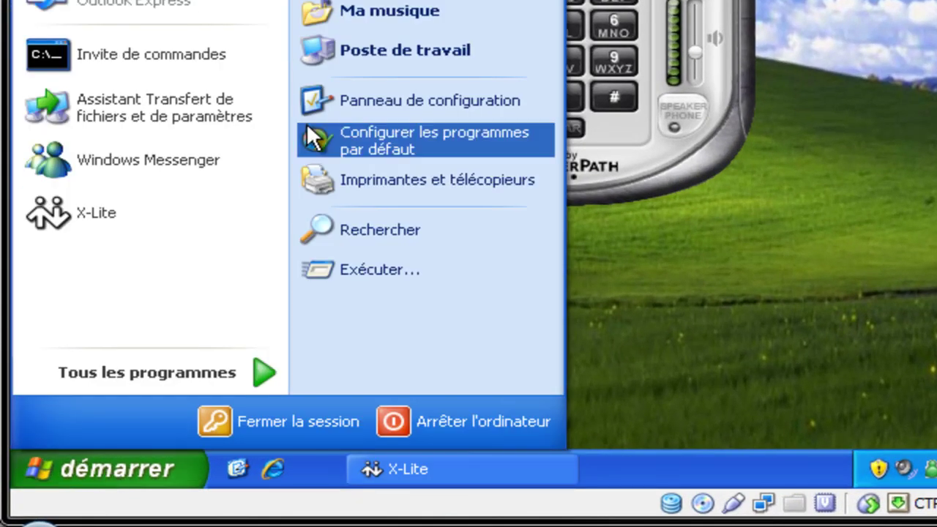
left_click(399, 104)
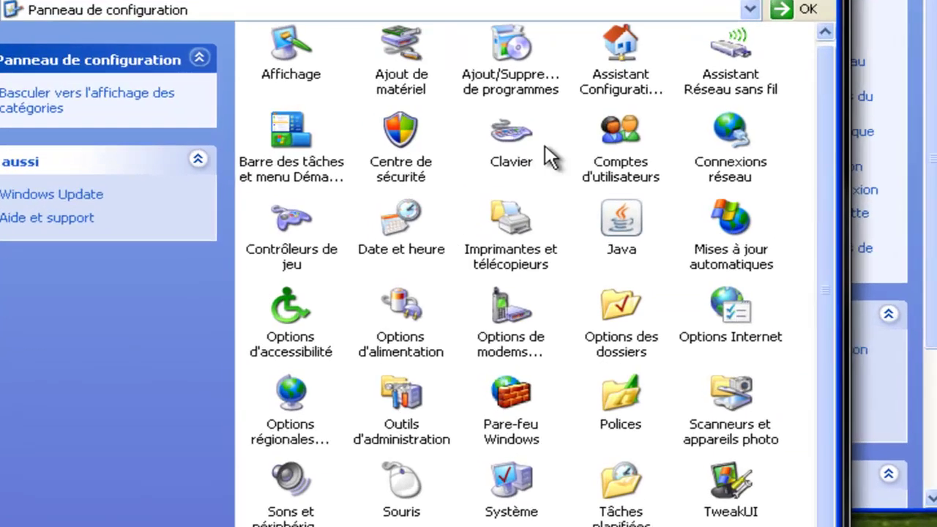
left_click(590, 184)
double_click(802, 110)
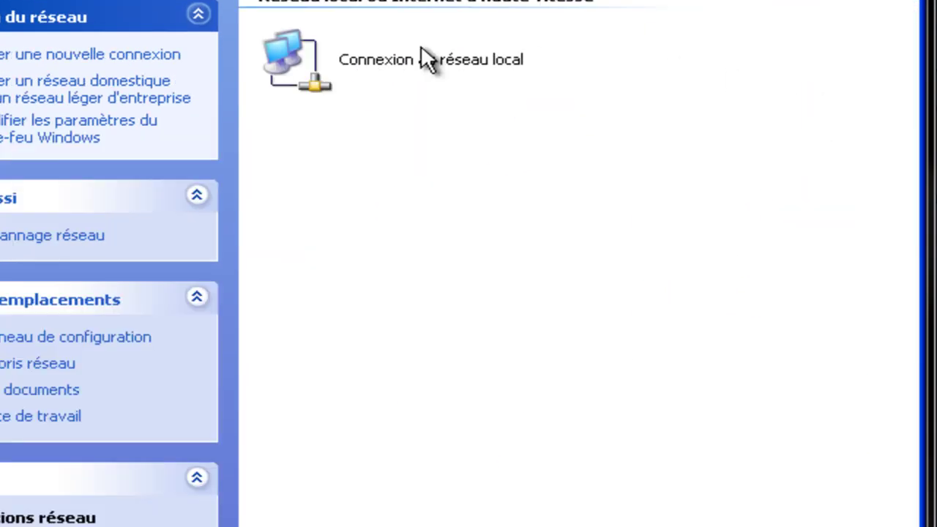
- Confirm the test client's TCP/IP still shows 192.168.1.2, then close Connexions réseau on the user client
right_click(374, 56)
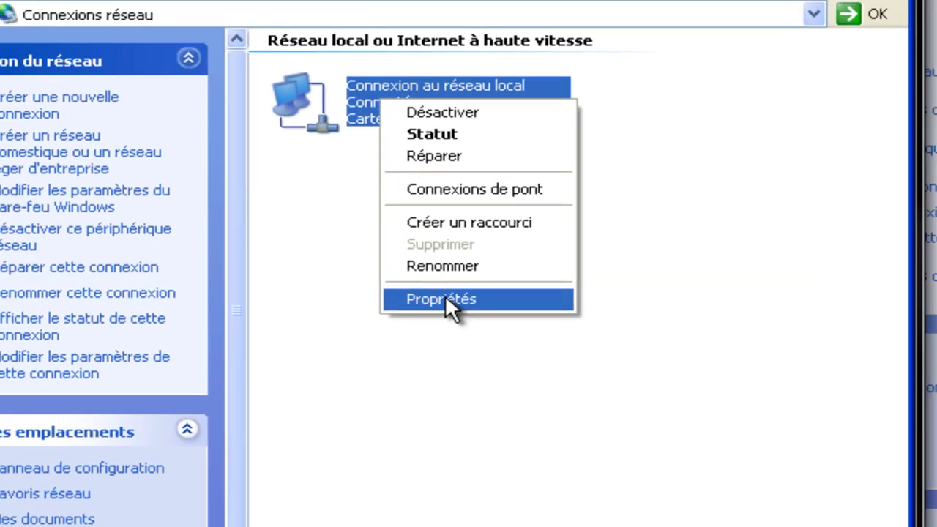
left_click(445, 300)
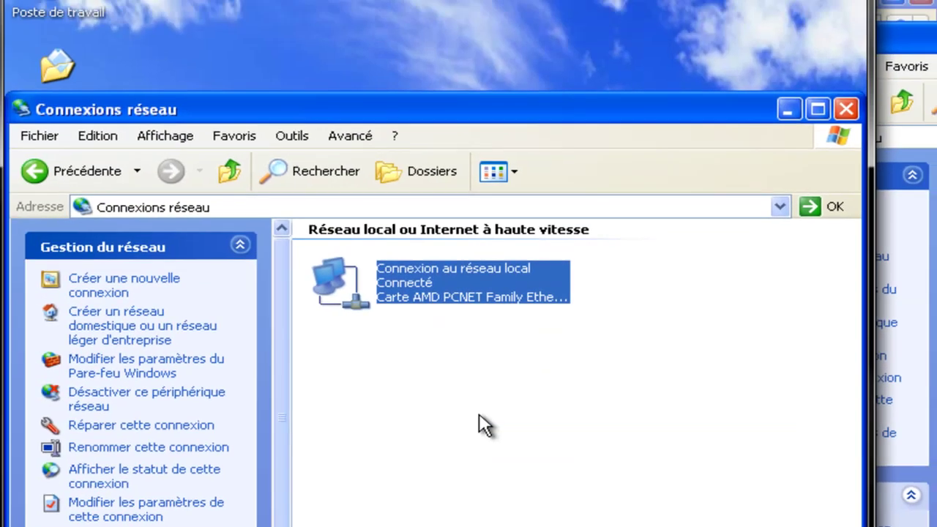
left_click(241, 241)
left_click(390, 285)
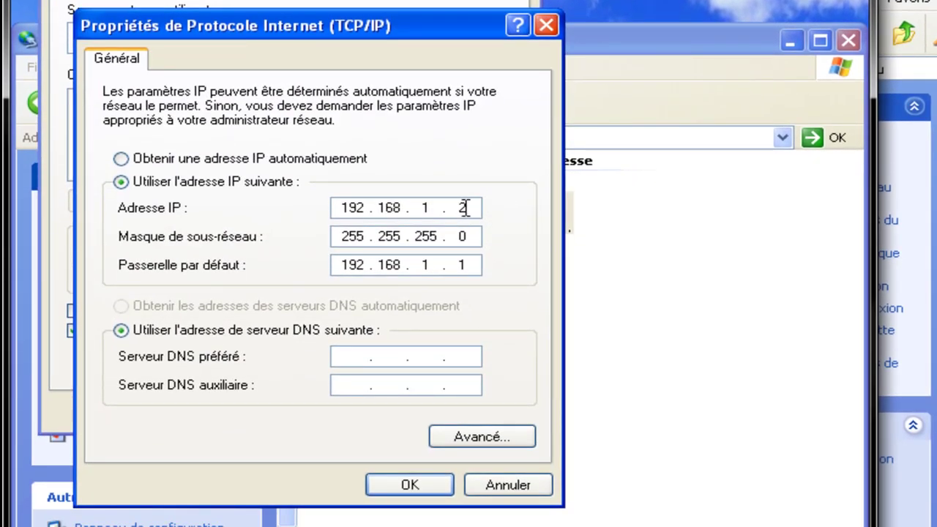
left_click(414, 485)
left_click(388, 412)
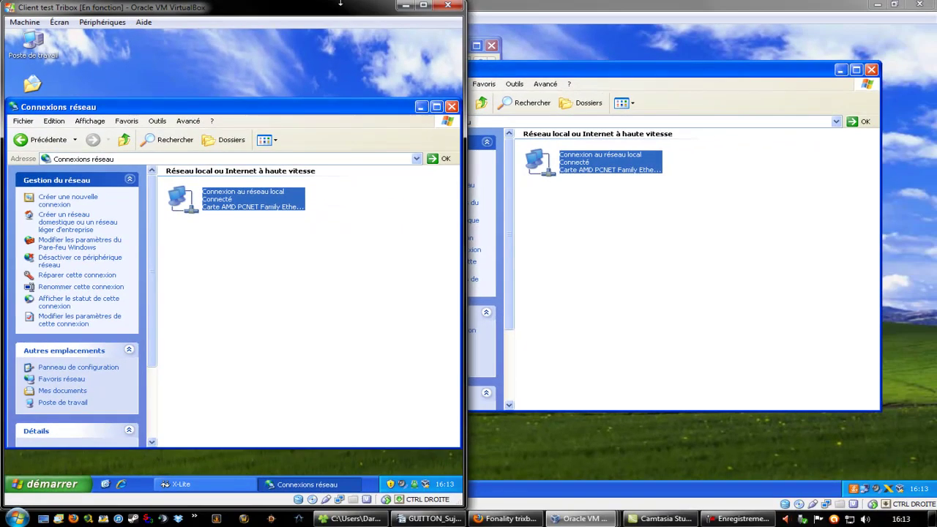
double_click(340, 4)
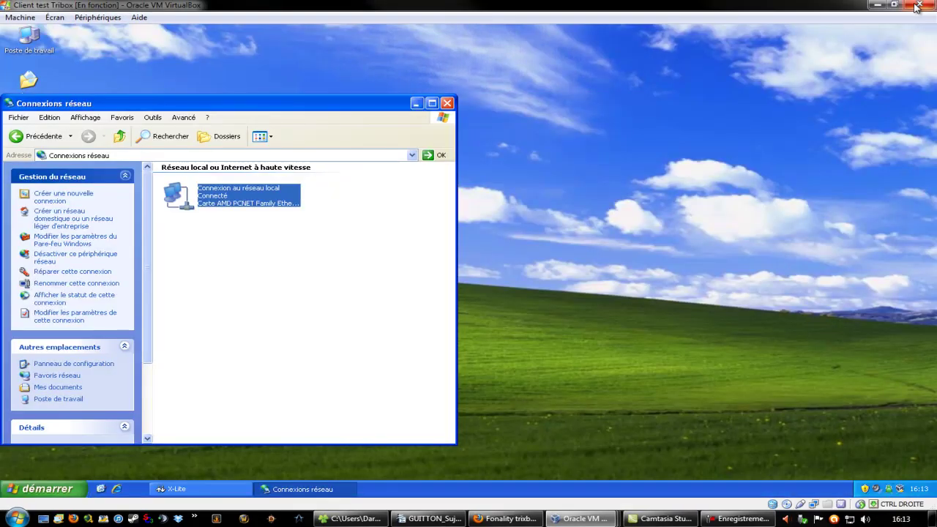
left_click(877, 6)
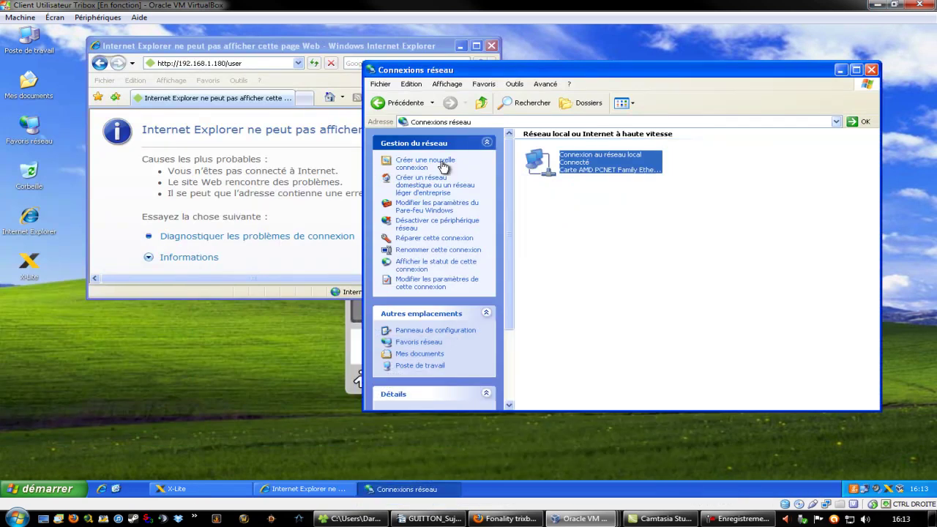
left_click(870, 69)
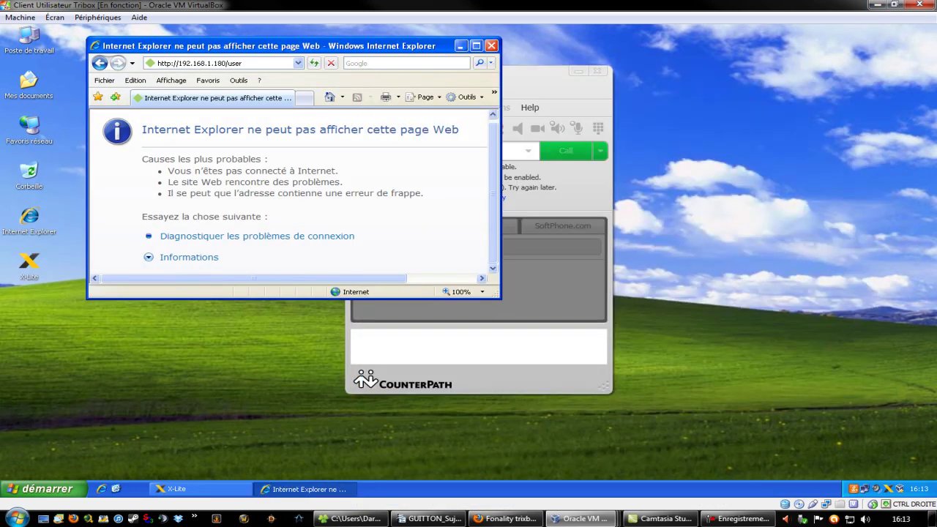
- Launch a cmd console from Exécuter on the user client VM
left_click(431, 519)
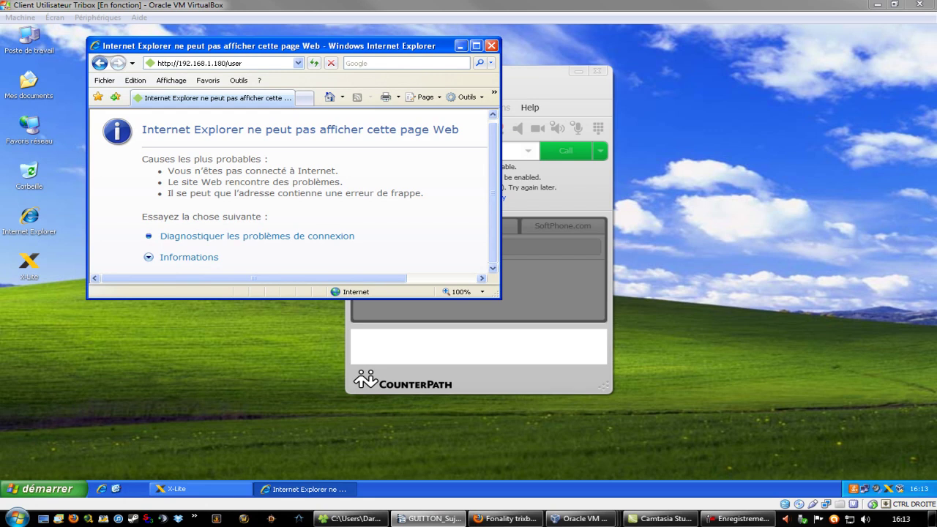
left_click(686, 209)
left_click(43, 490)
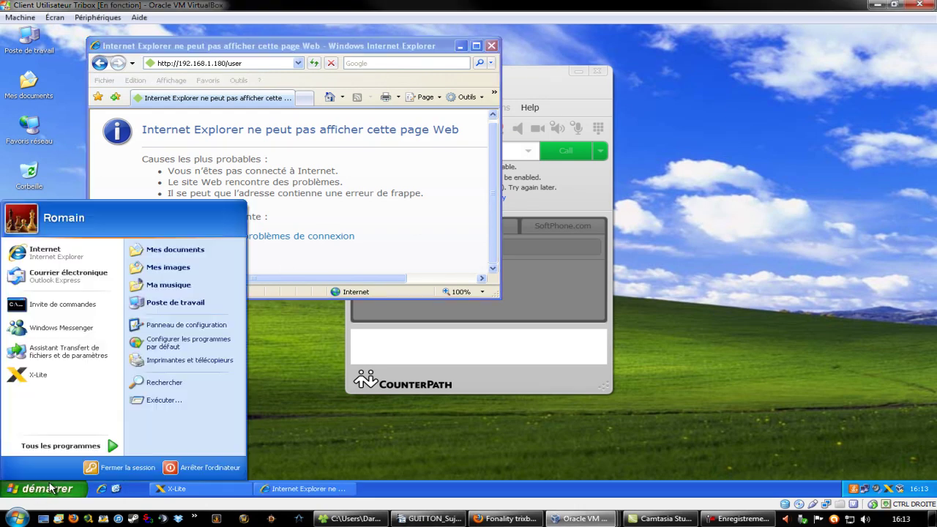
left_click(163, 402)
left_click(88, 426)
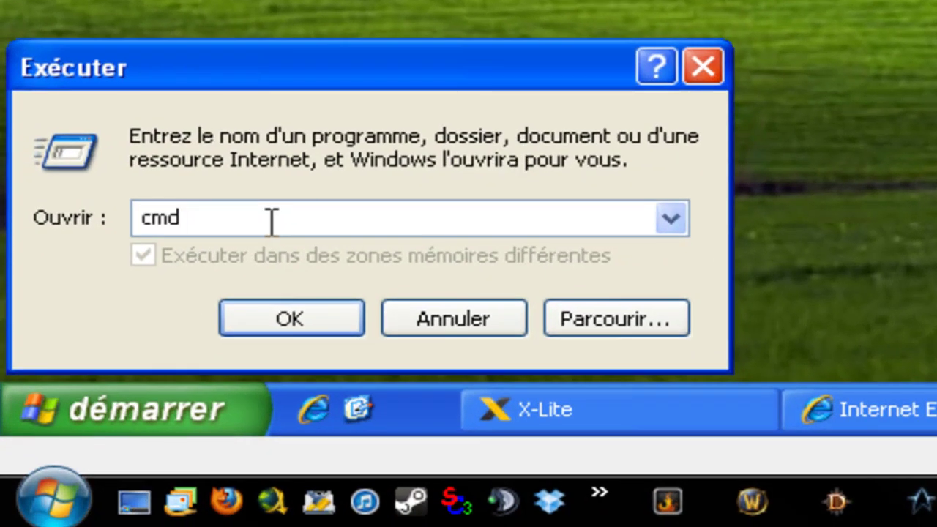
key("Return")
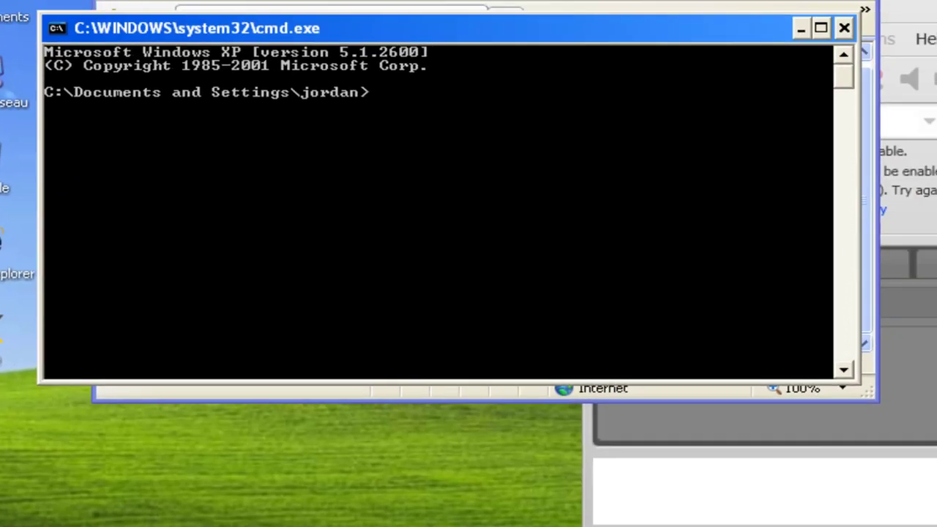
- Run ipconfig to confirm IP 192.168.1.3 and gateway 192.168.1.1, then close the console
left_click(464, 173)
type("ipconfig")
key("Return")
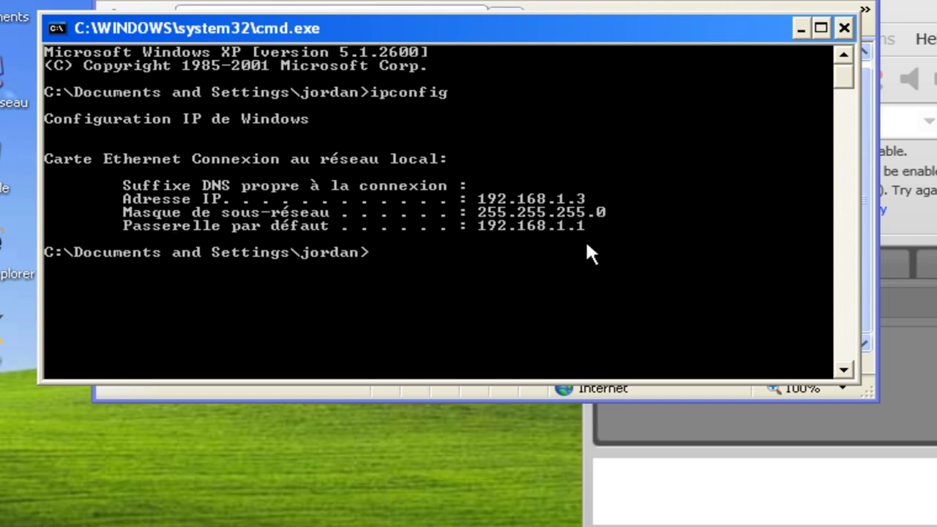
left_click(846, 28)
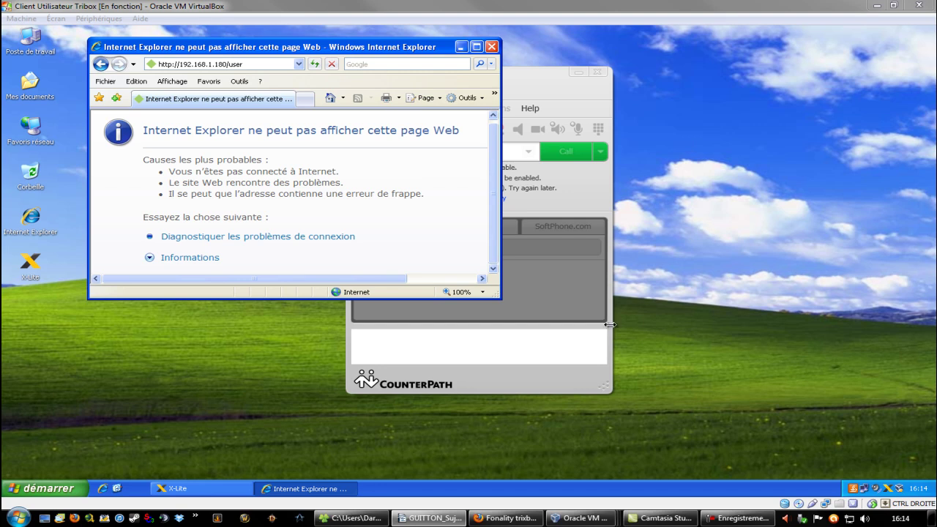
left_click(754, 358)
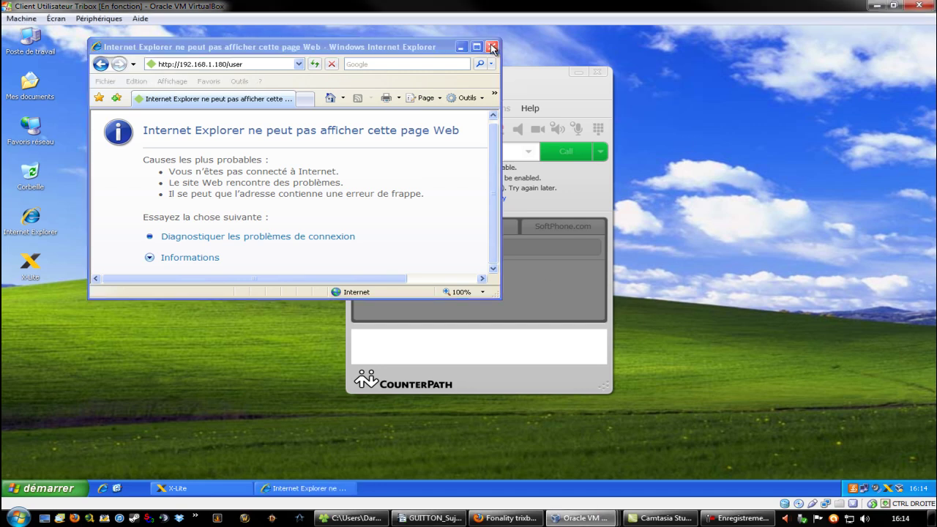
double_click(282, 48)
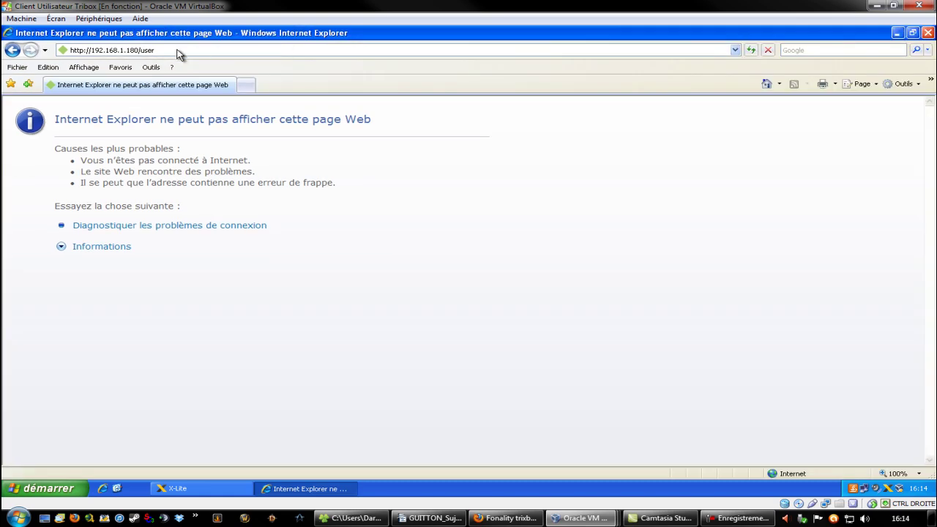
left_click(175, 50)
key("Return")
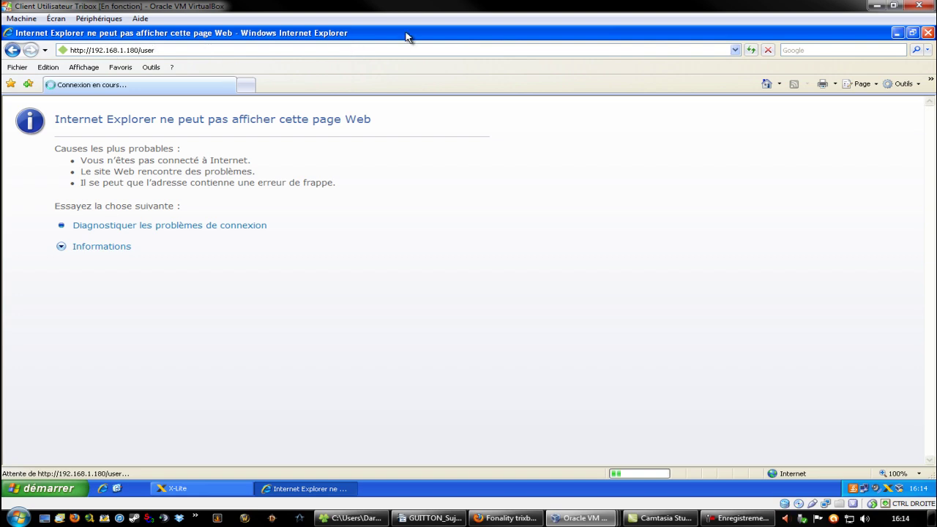
double_click(476, 33)
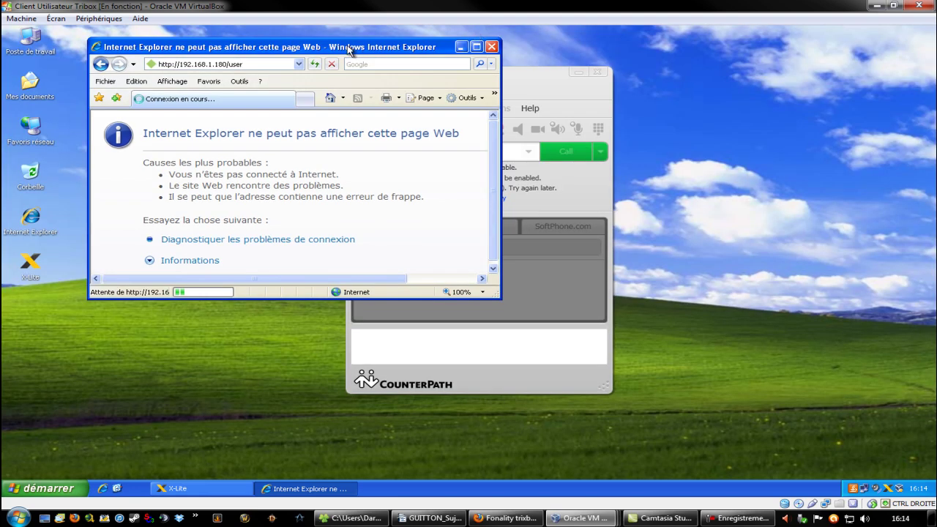
left_click_drag(449, 72, 516, 79)
mouse_move(612, 518)
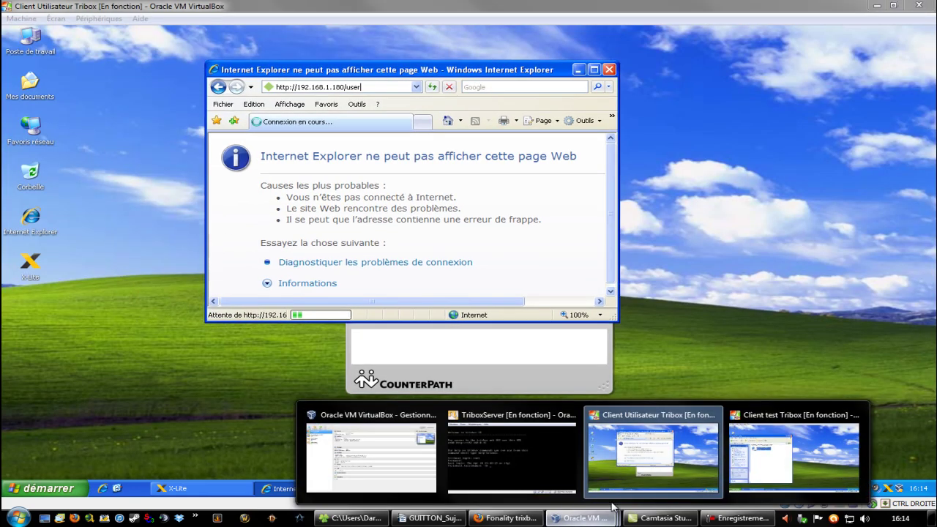
- Shut down the TriboxServer VM with 'Éteindre la machine' and return to the VirtualBox manager
left_click(519, 440)
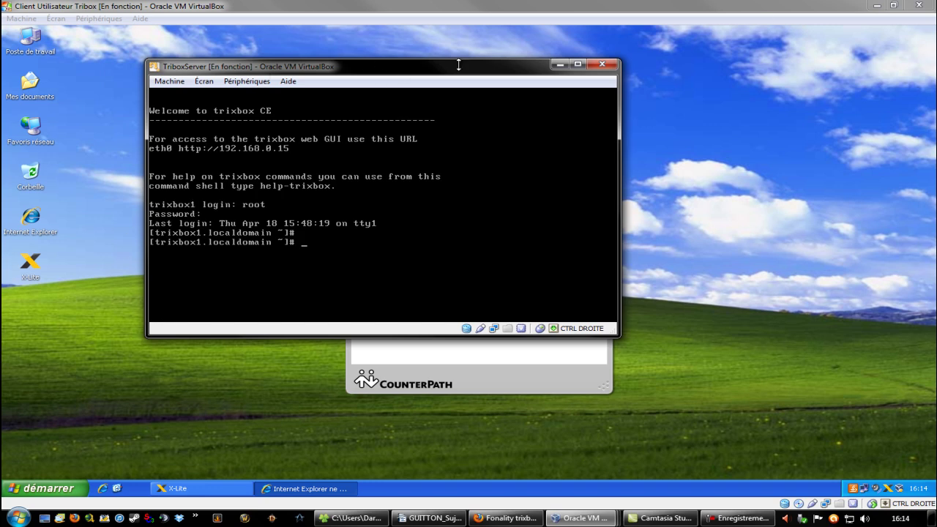
double_click(764, 10)
left_click_drag(417, 189, 595, 72)
left_click_drag(322, 71, 241, 43)
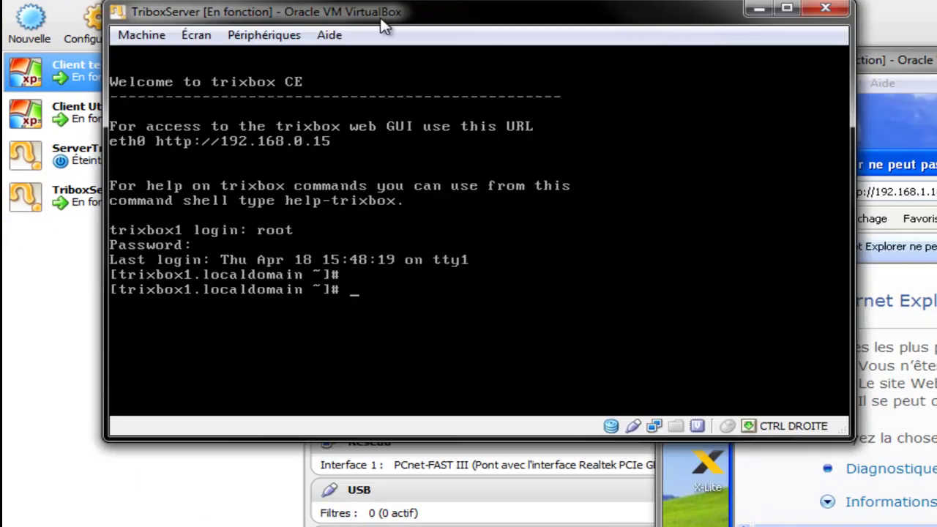
left_click_drag(385, 27, 366, 12)
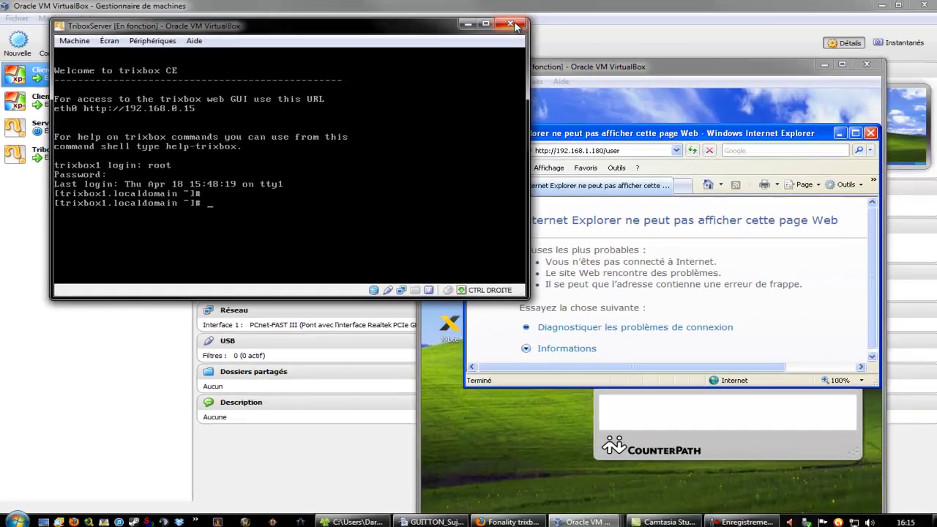
left_click(515, 26)
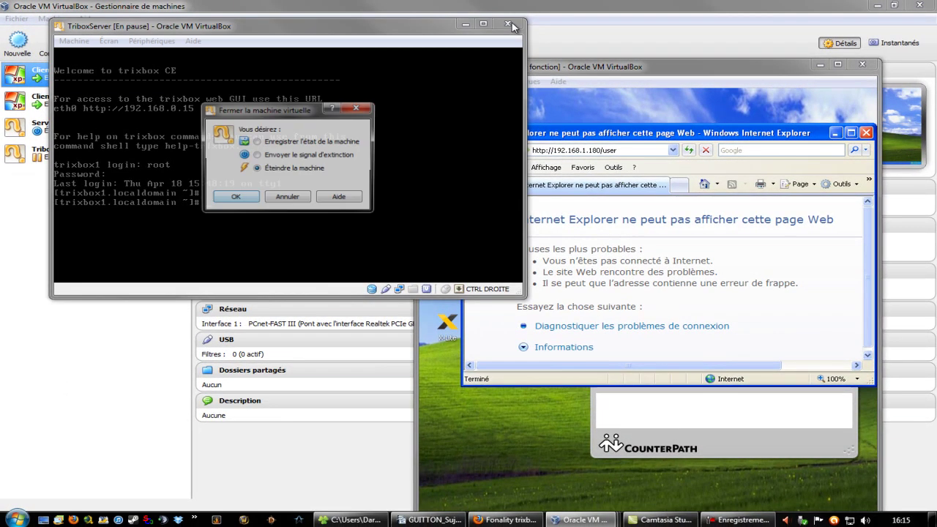
key("Return")
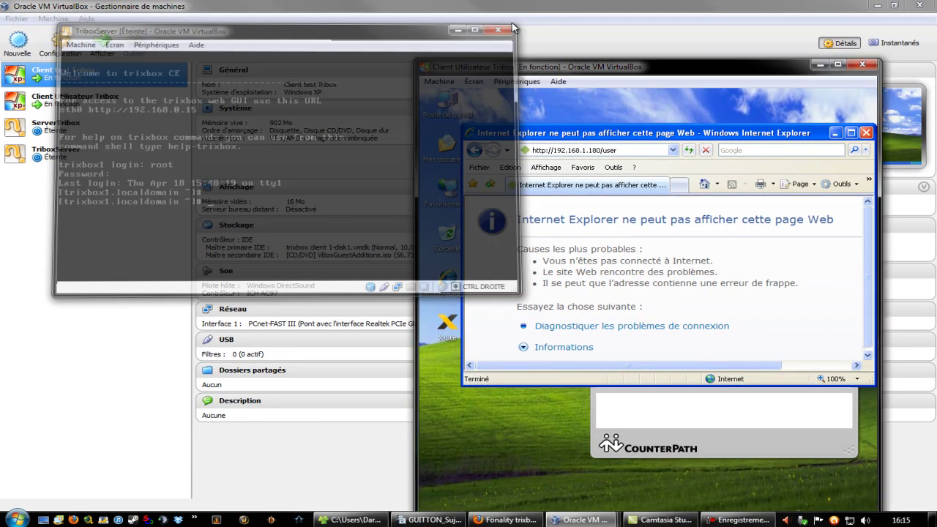
left_click(134, 282)
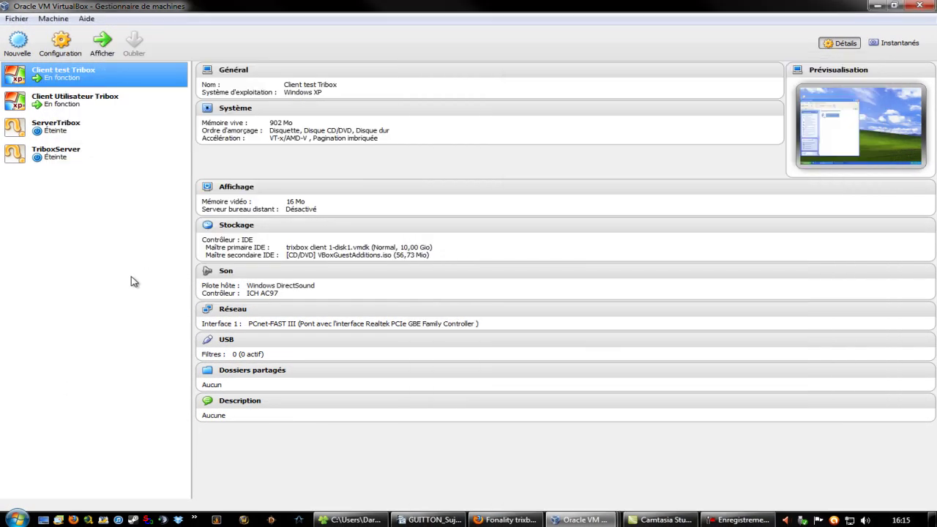
- Start the ServerTribox VM and reposition its console while CentOS 5.5 boots
left_click(56, 125)
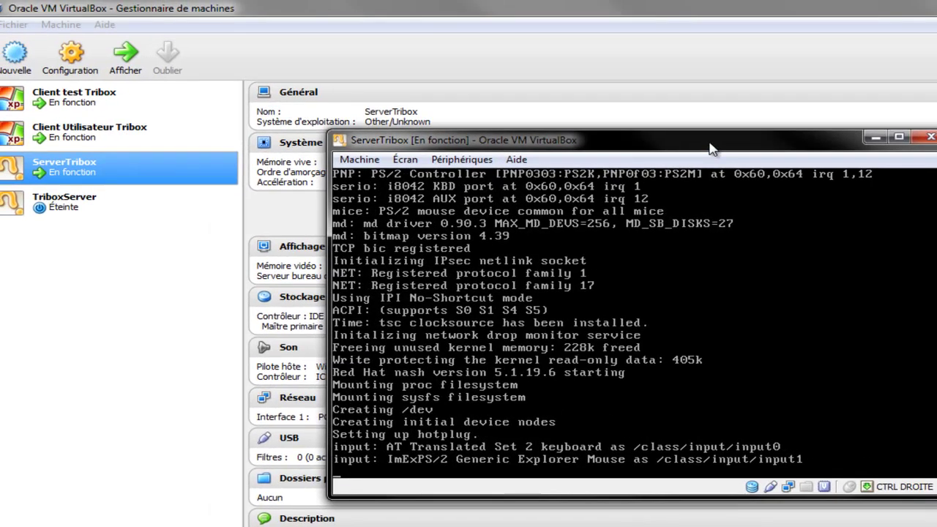
left_click_drag(710, 148, 454, 51)
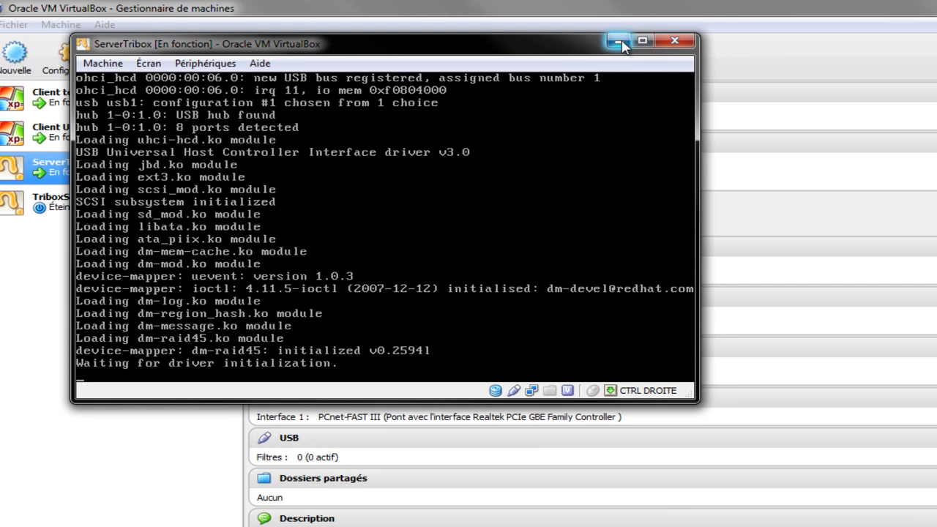
left_click_drag(485, 45, 425, 27)
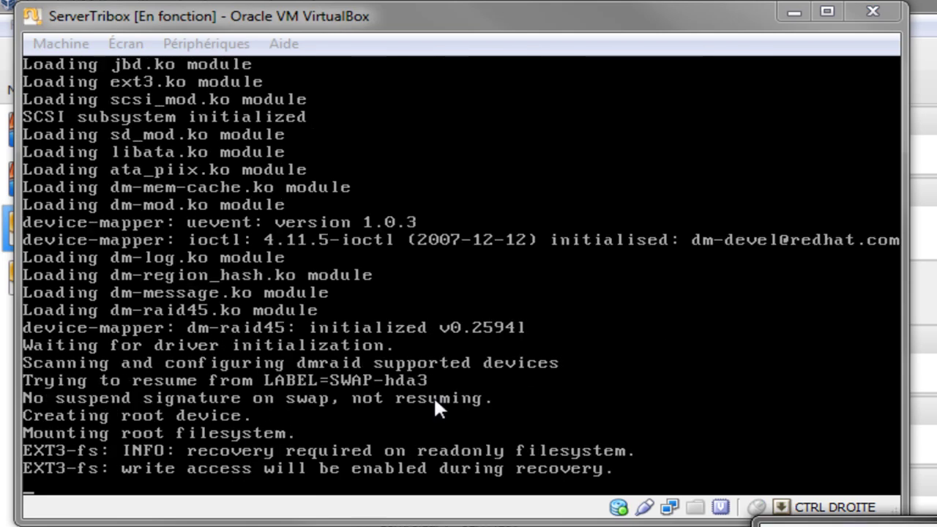
left_click(362, 493)
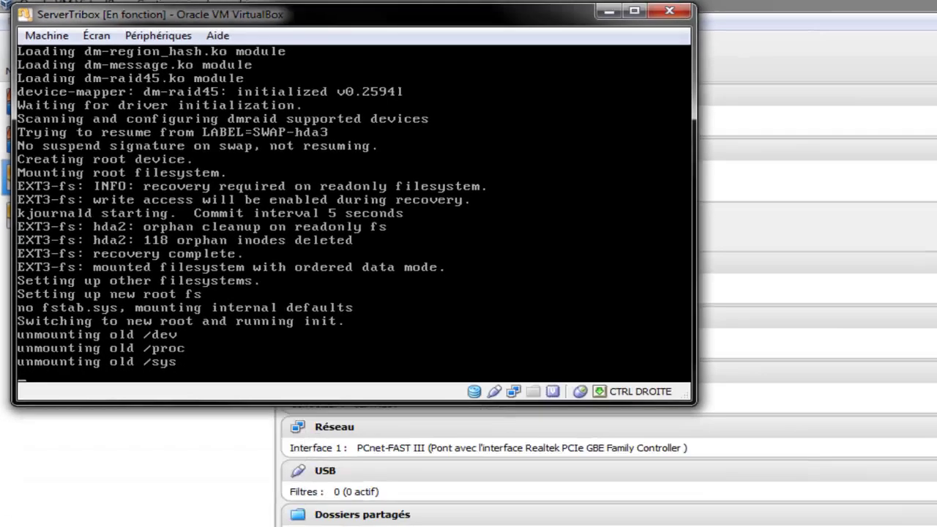
right_click(593, 519)
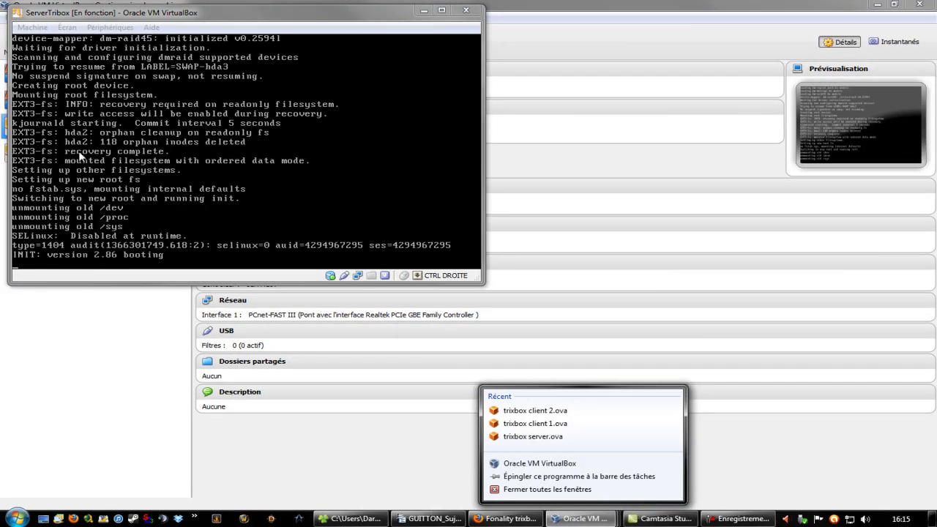
left_click_drag(456, 20, 735, 46)
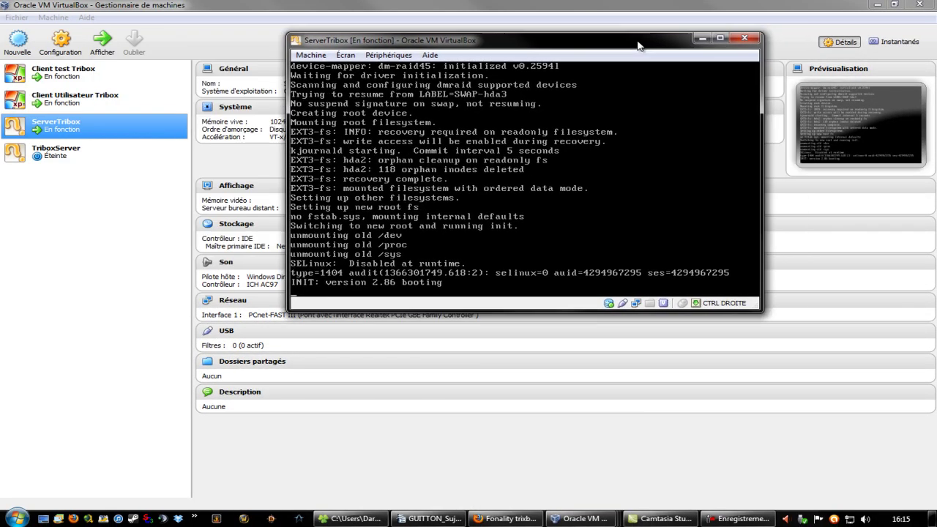
mouse_move(597, 500)
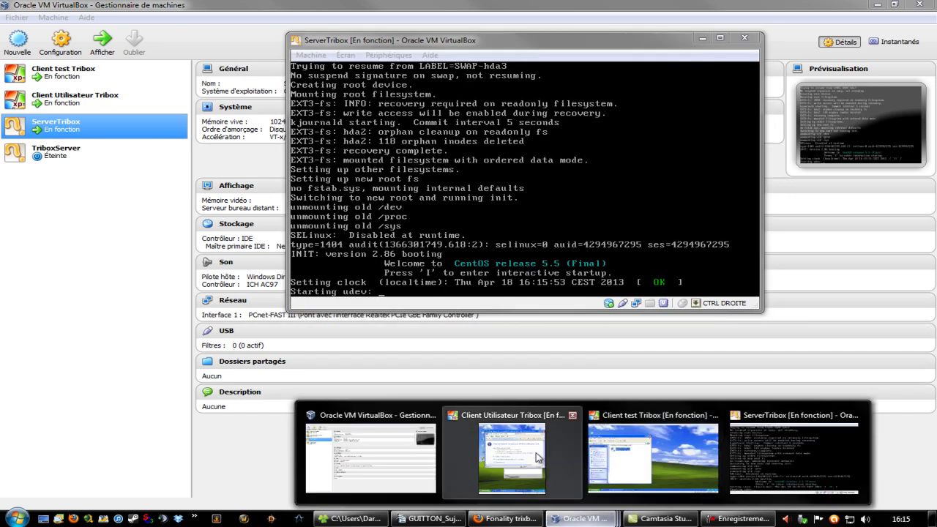
- Snap Client test Tribox to the left half and Client Utilisateur Tribox to the right half
left_click(667, 474)
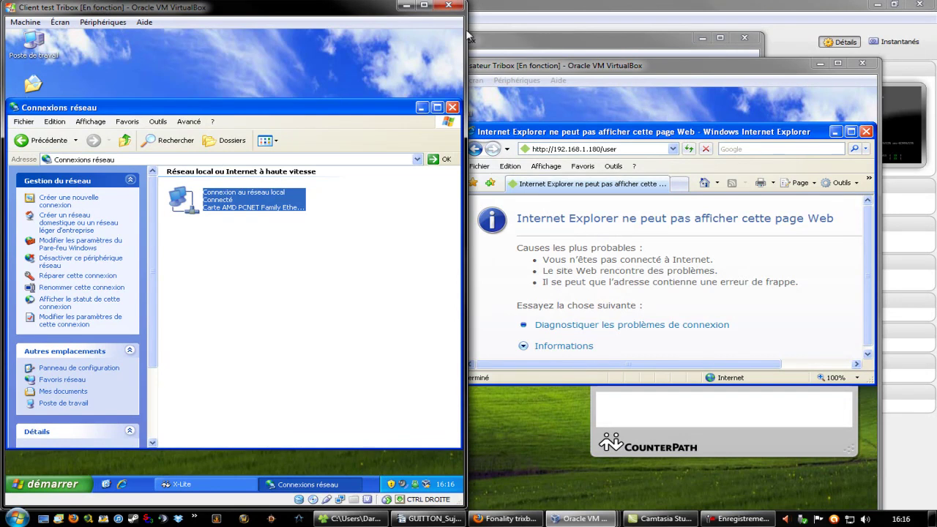
left_click_drag(301, 9, 309, 33)
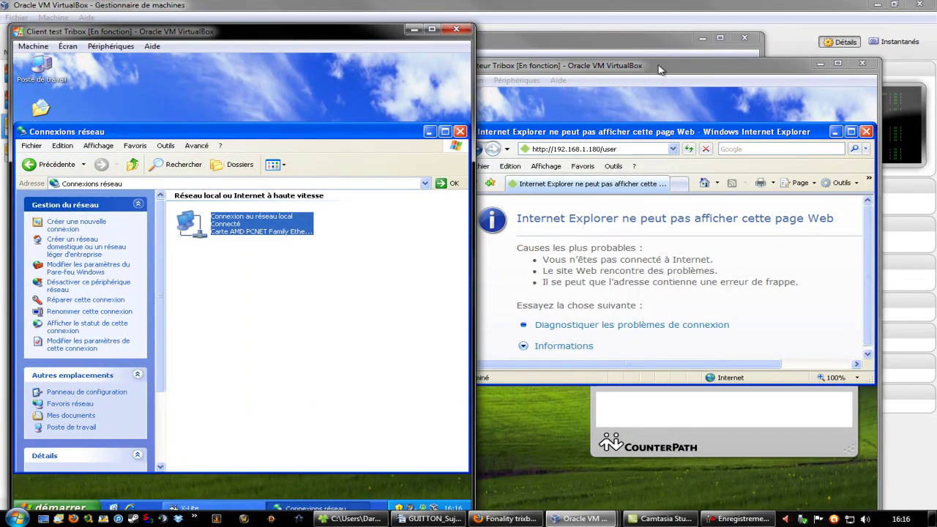
left_click_drag(642, 66, 699, 28)
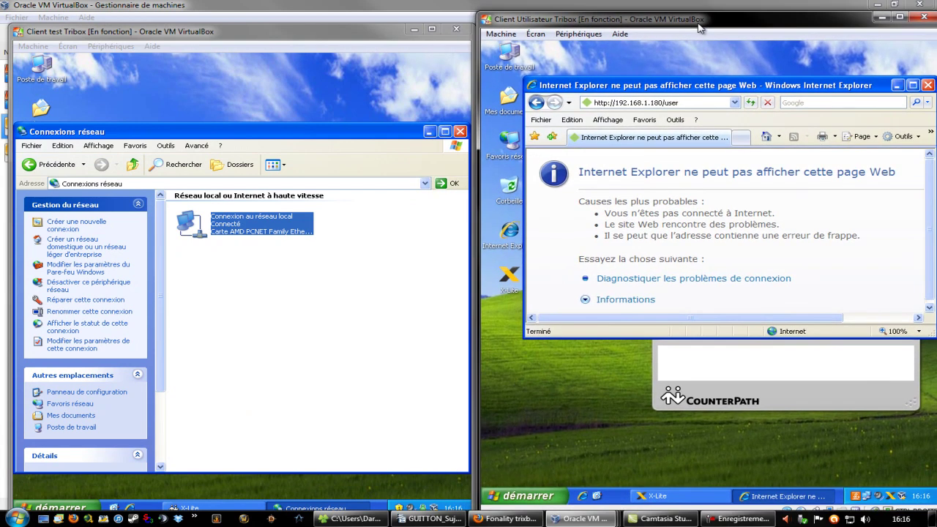
left_click_drag(315, 35, 307, 11)
left_click_drag(772, 21, 701, 27)
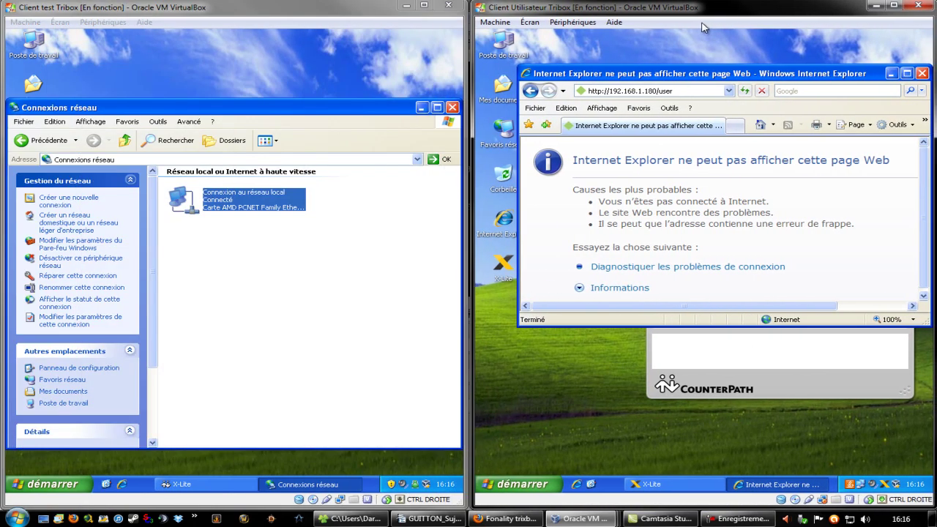
mouse_move(579, 518)
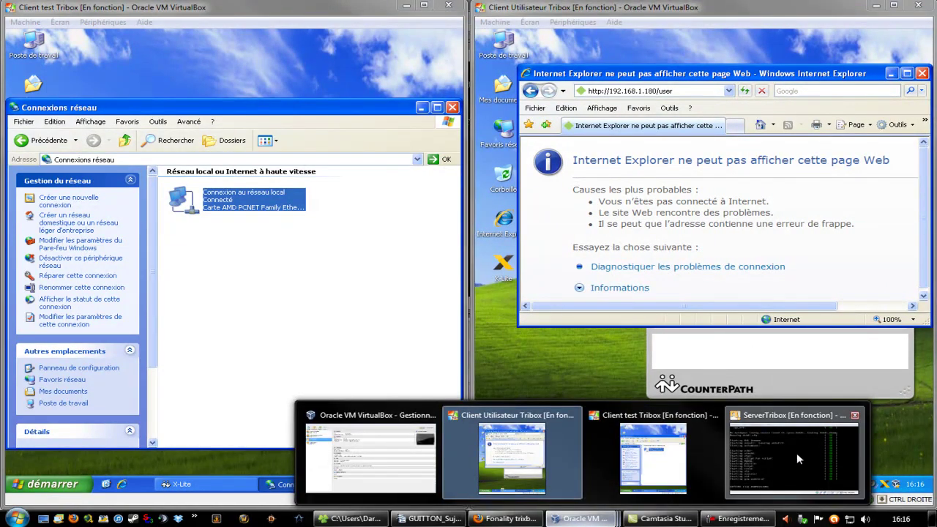
- Log in to the ServerTribox console as root with the account password
left_click(797, 452)
left_click_drag(577, 47, 468, 62)
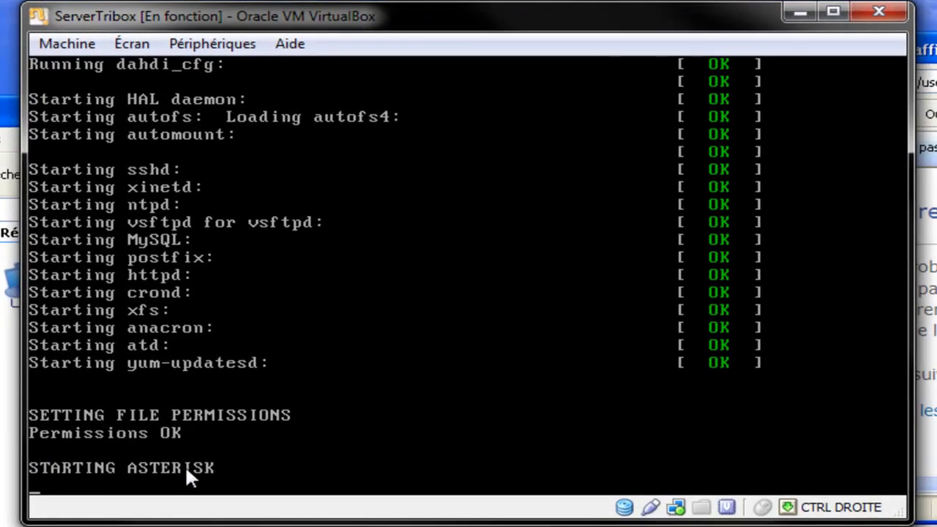
left_click(230, 459)
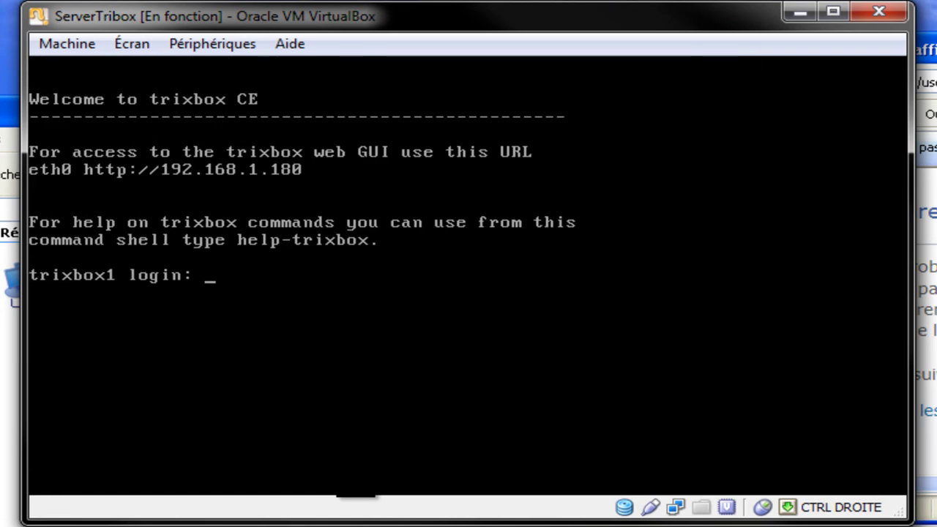
type("root")
key("Return")
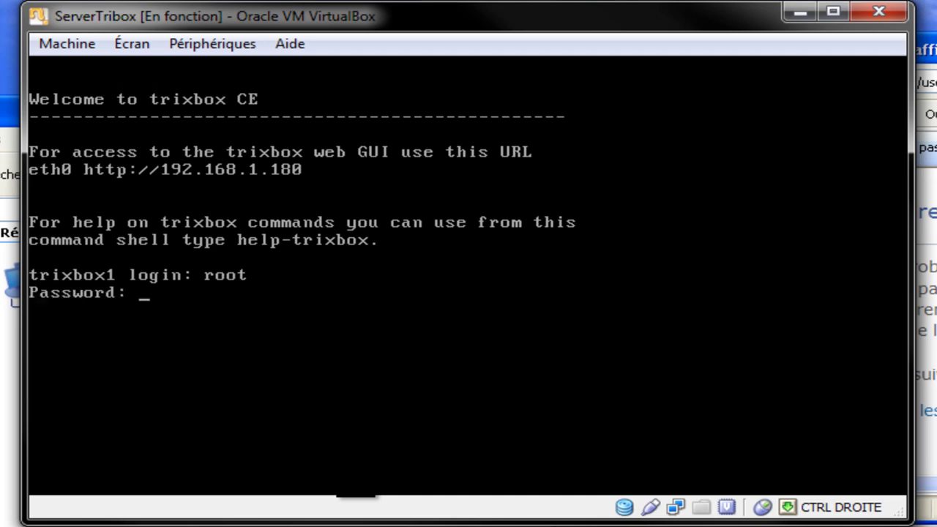
key("Return")
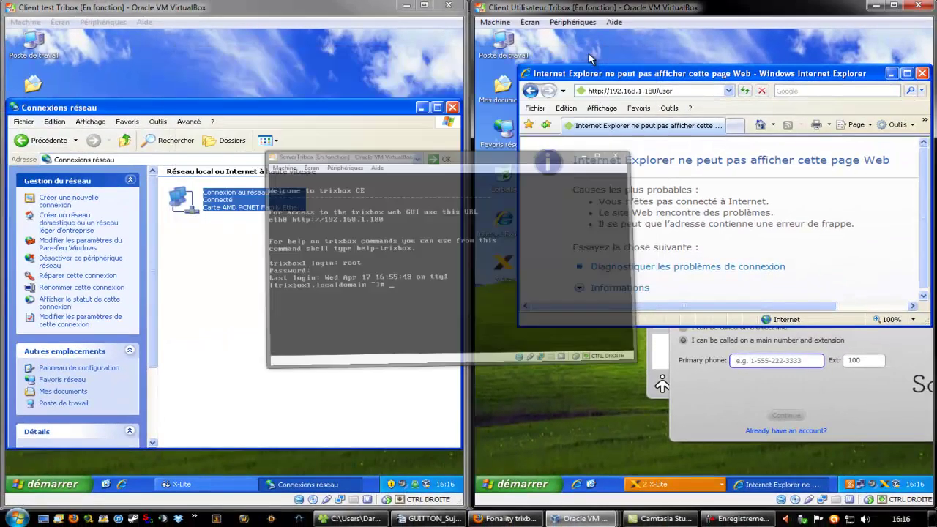
- Minimize Internet Explorer, maximize the Client Utilisateur VM, and close the SoftPhone.com Sign Up dialog
left_click_drag(754, 79, 867, 55)
left_click(862, 64)
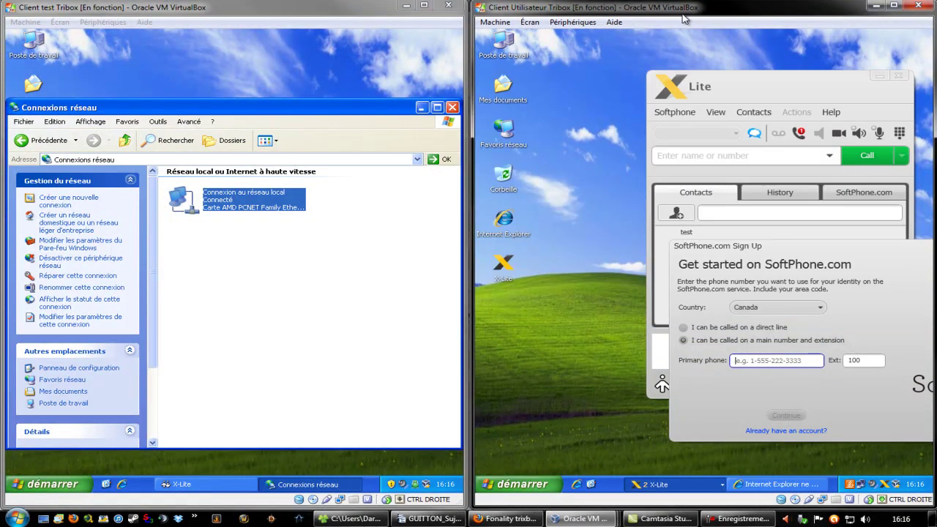
double_click(680, 9)
left_click_drag(727, 25, 721, 1)
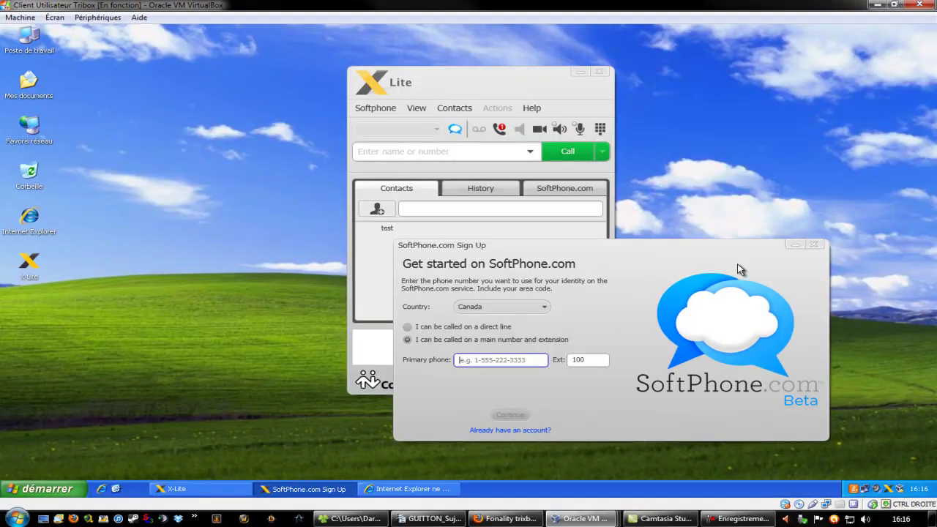
left_click(814, 246)
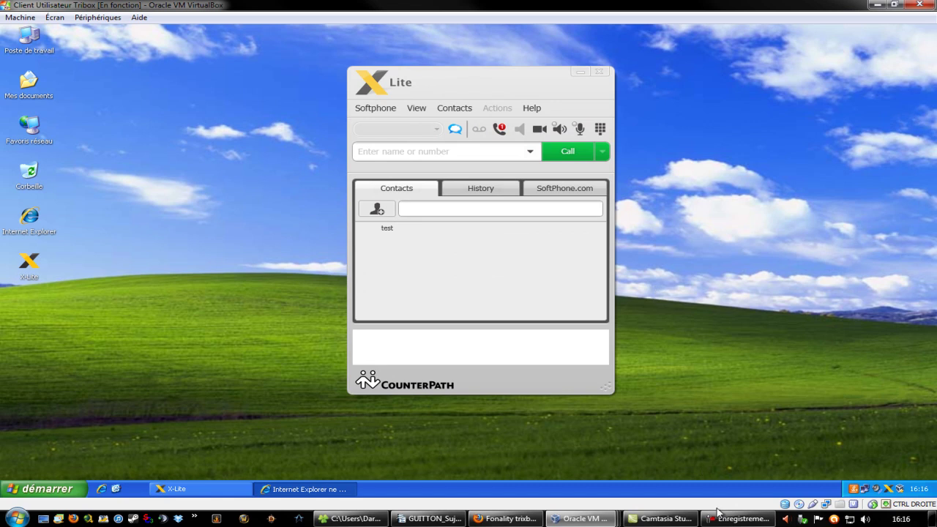
left_click(645, 519)
left_click(646, 519)
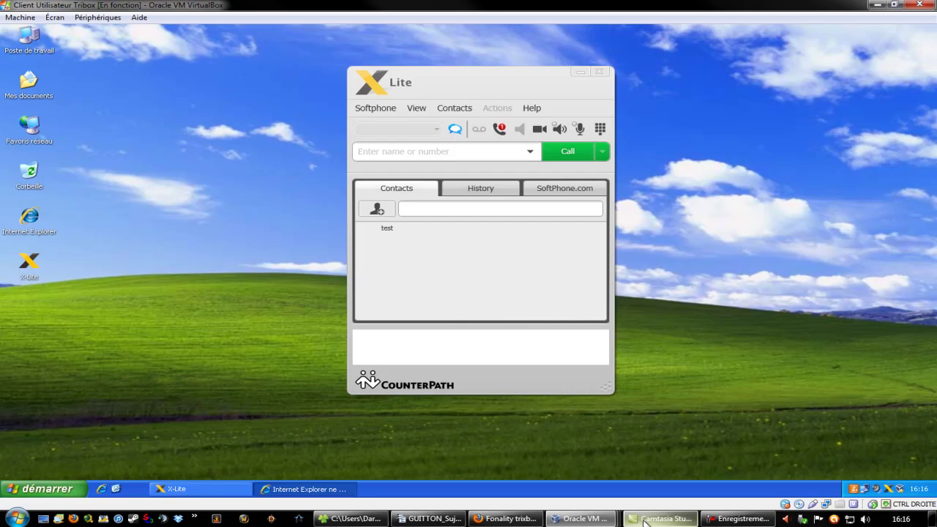
mouse_move(584, 522)
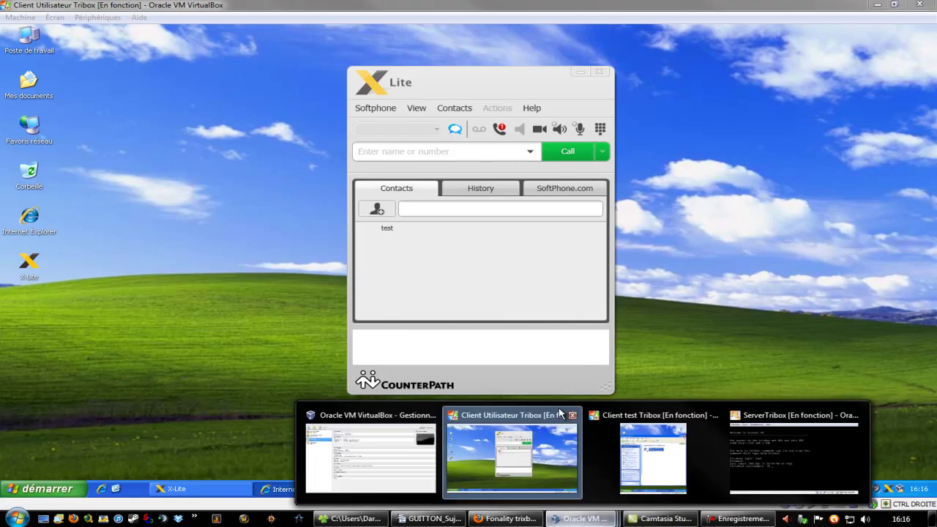
left_click(512, 458)
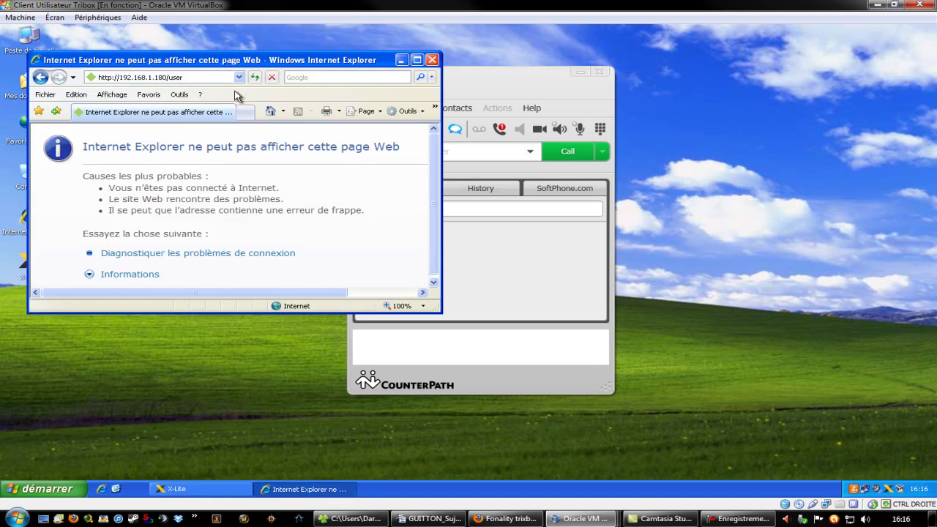
left_click(224, 77)
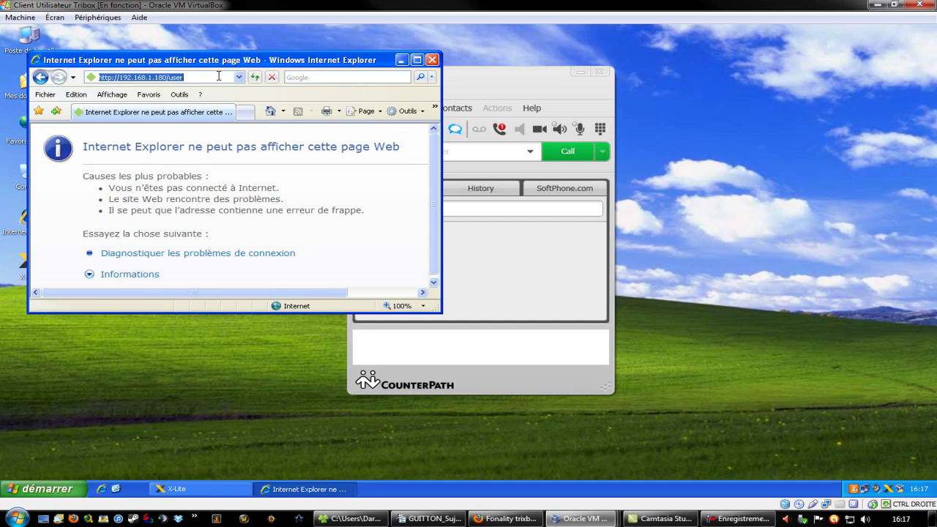
key("Return")
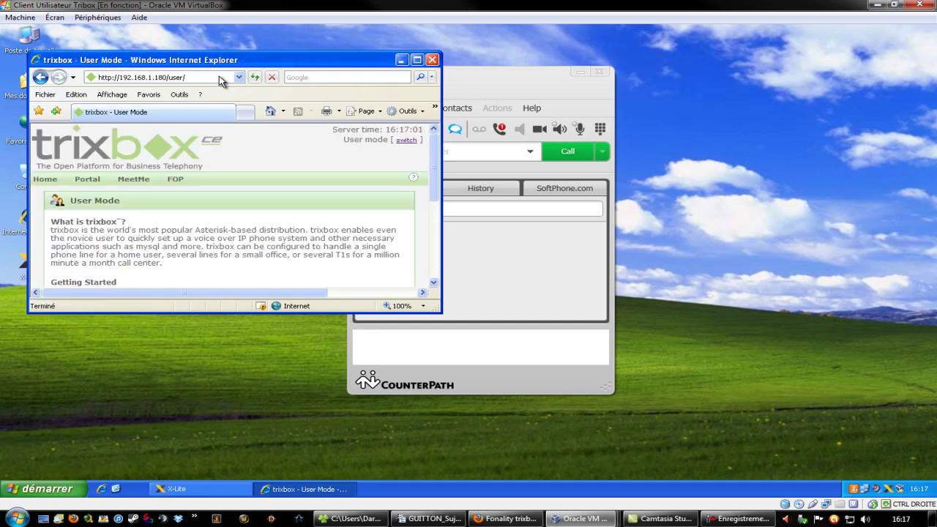
left_click(193, 77)
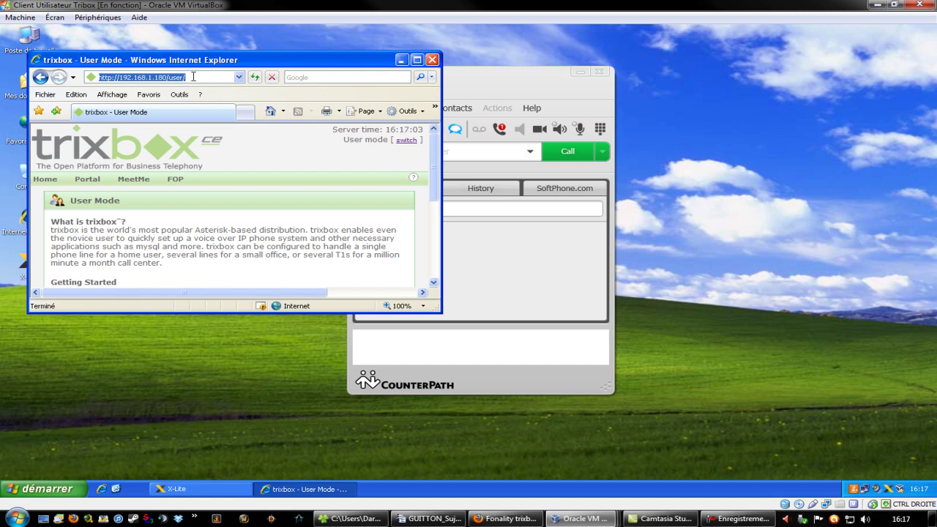
left_click(194, 77)
mouse_move(243, 60)
left_mouse_down()
mouse_move(393, 66)
mouse_move(238, 42)
left_mouse_up()
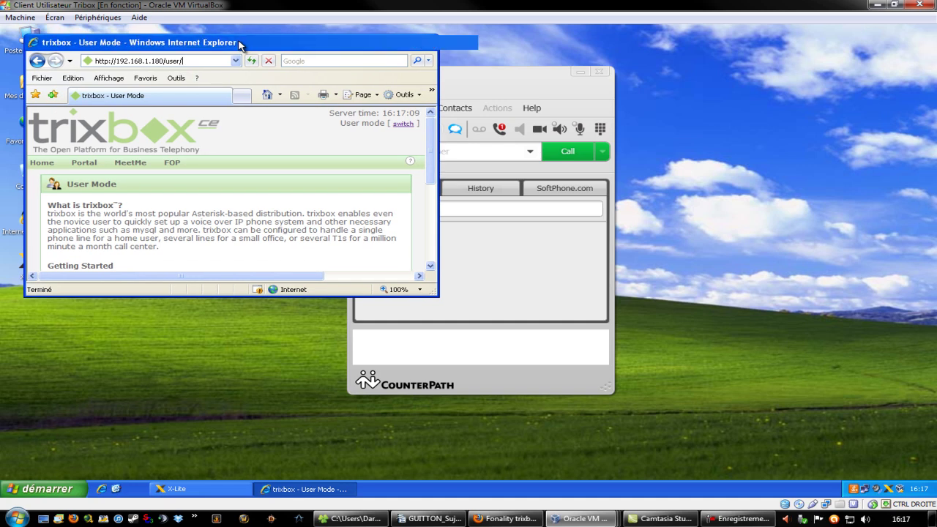
double_click(238, 42)
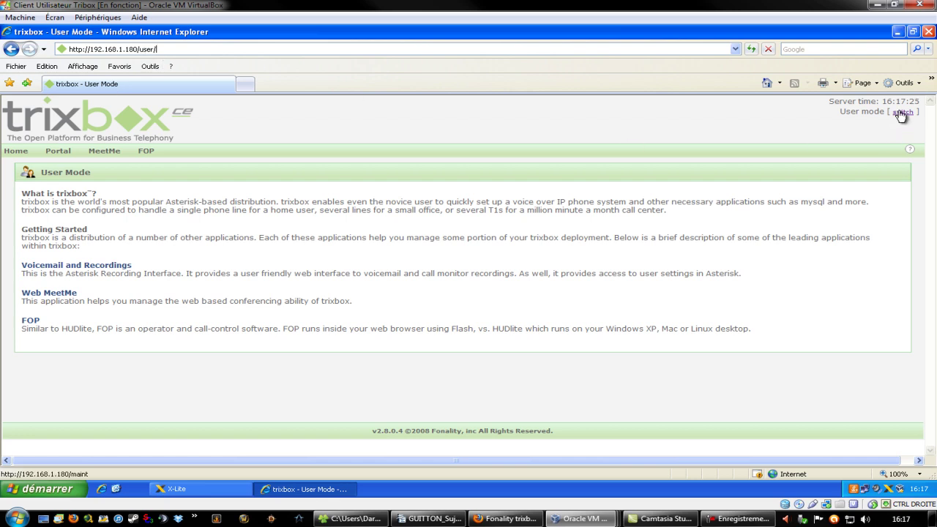
- Switch trixbox CE to Admin Mode, signing in as maint with the password remembered
left_click_drag(837, 112, 899, 129)
left_click(900, 113)
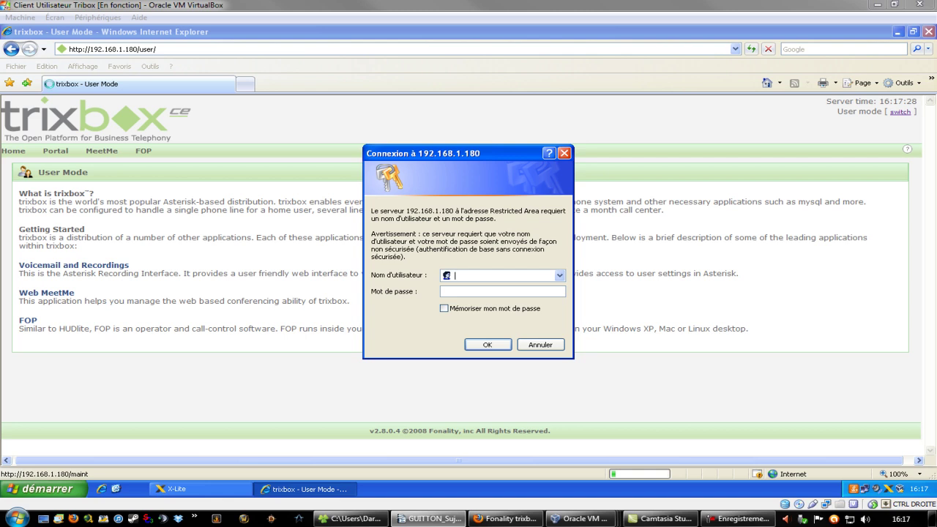
left_click(488, 274)
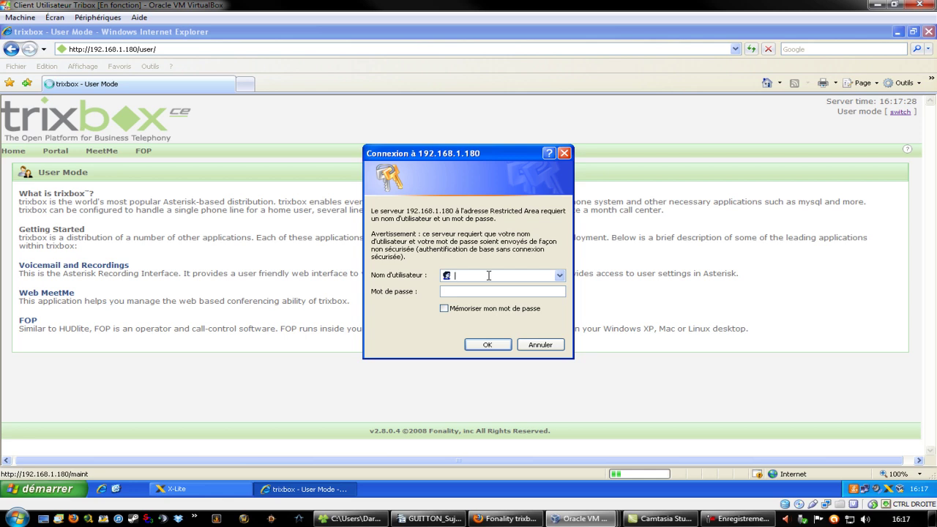
type("maint")
key("Tab")
type("password")
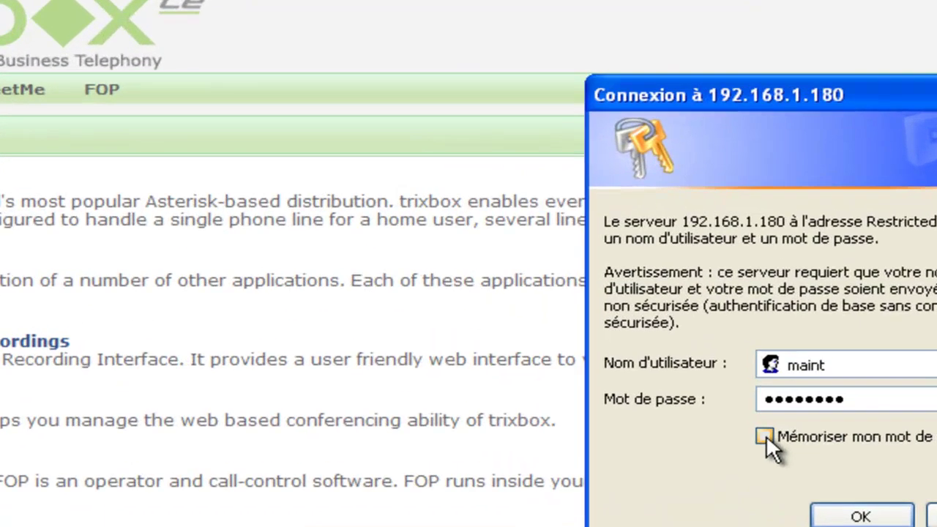
left_click(769, 439)
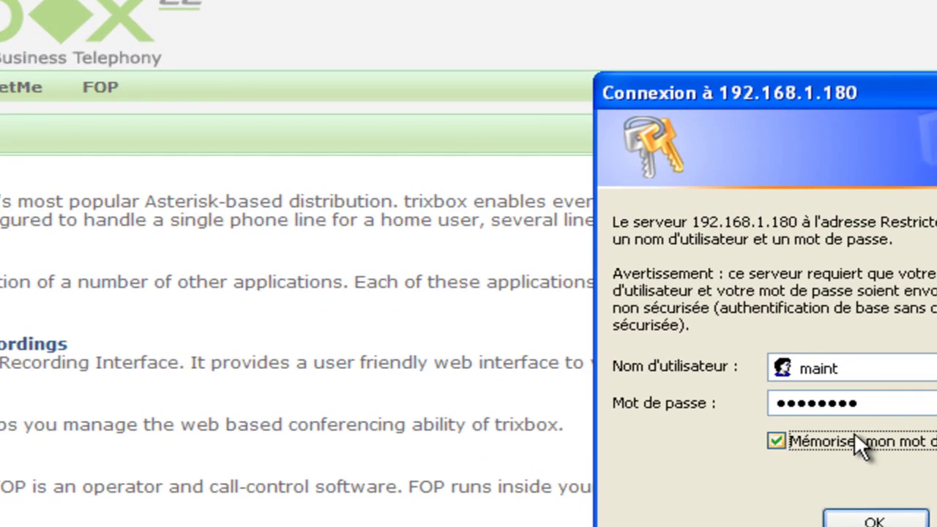
left_click(872, 520)
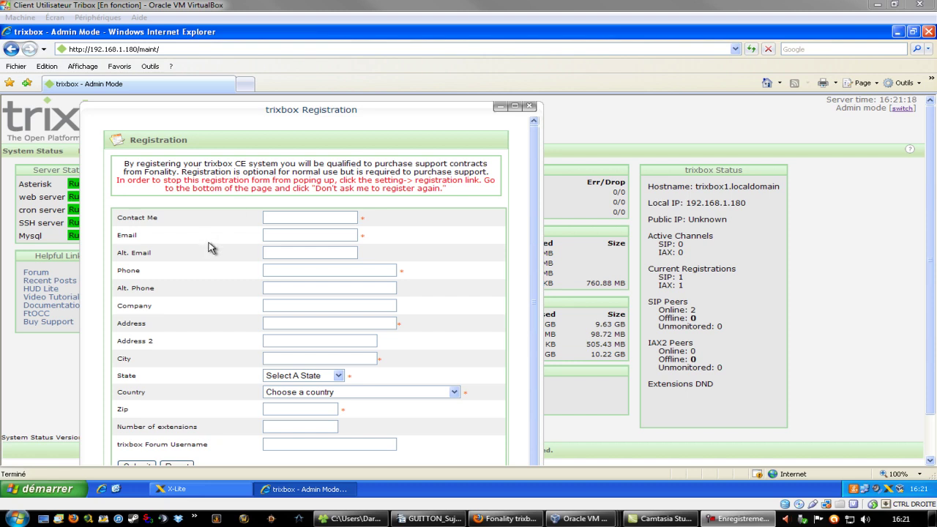
- Move the trixbox Registration popup aside and close it to reveal the System Status page
left_click_drag(391, 111, 435, 107)
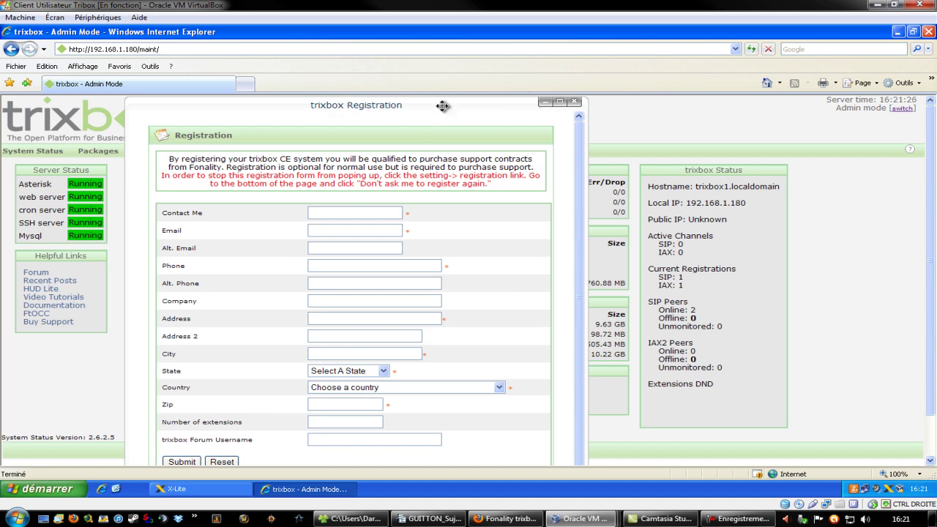
left_click(576, 104)
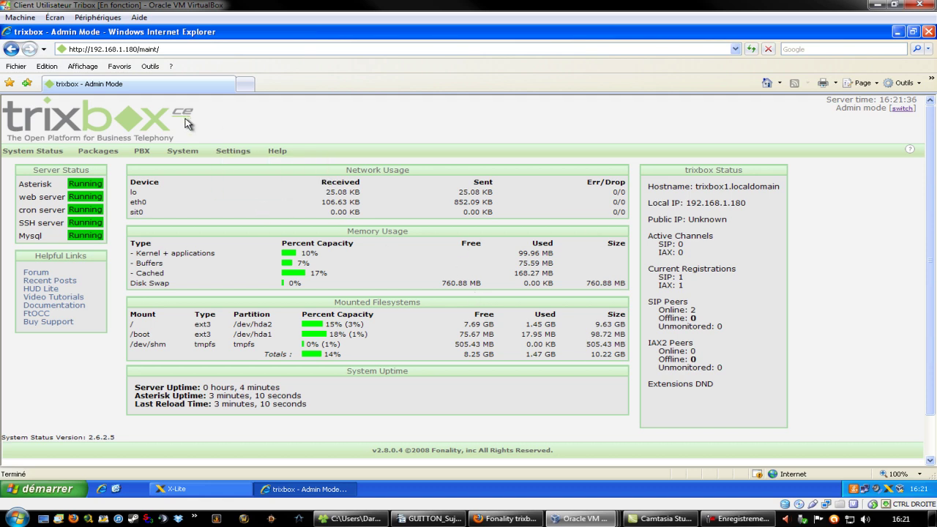
mouse_move(139, 155)
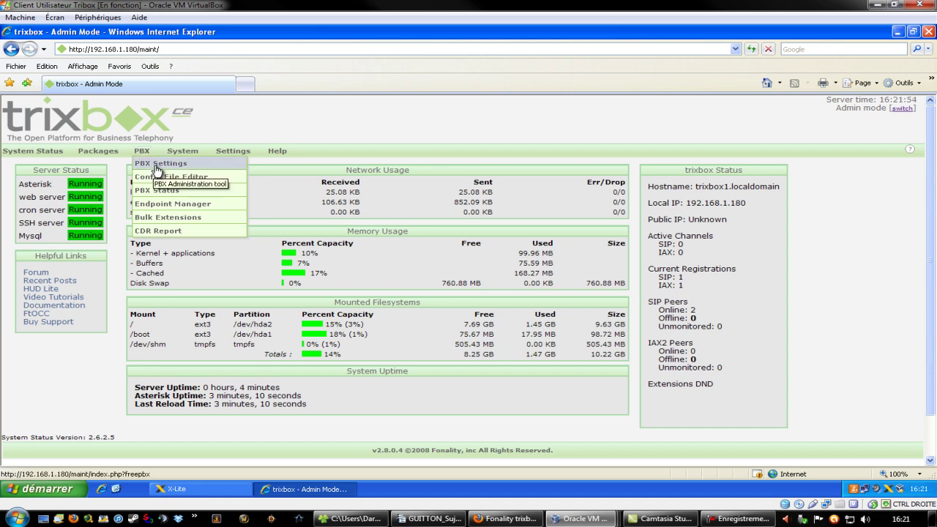
- Go to PBX Settings > Extensions and submit Périphérique SIP to get an empty SIP extension form
left_click(156, 164)
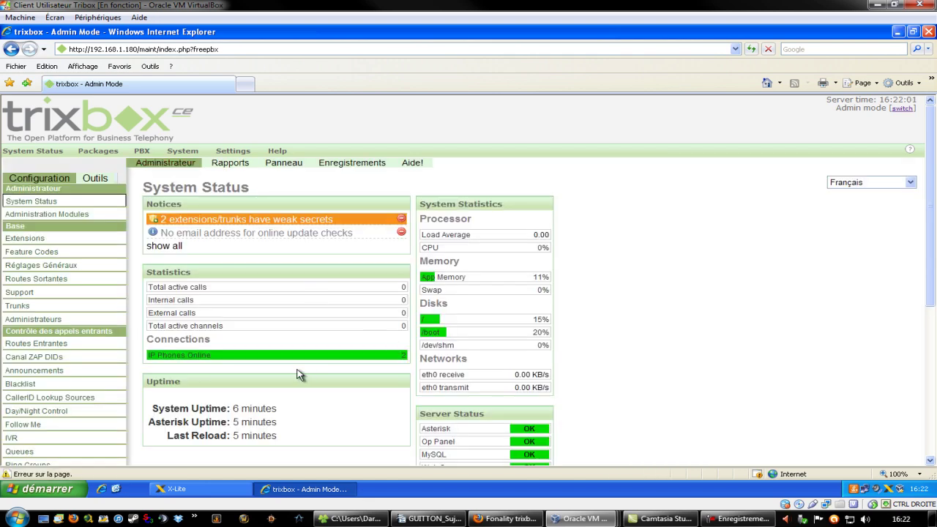
left_click(35, 240)
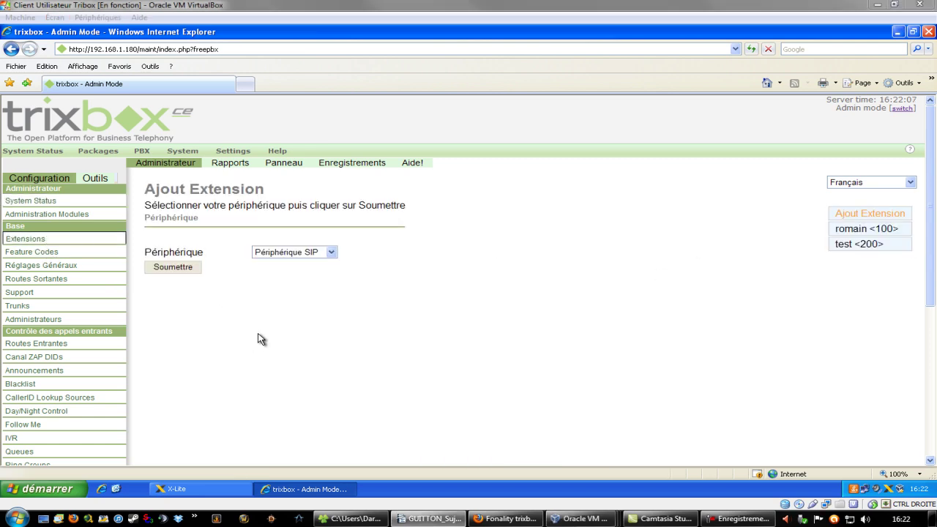
left_click(332, 252)
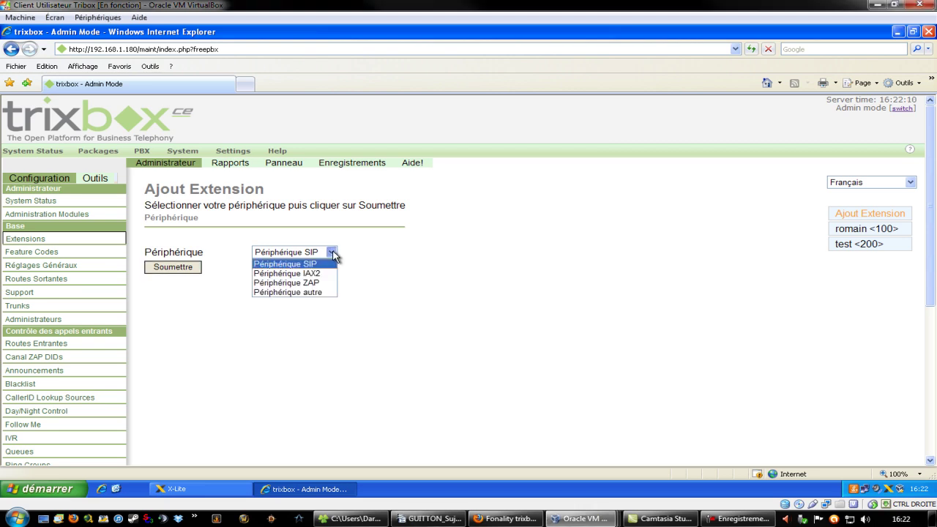
left_click(290, 265)
left_click(410, 265)
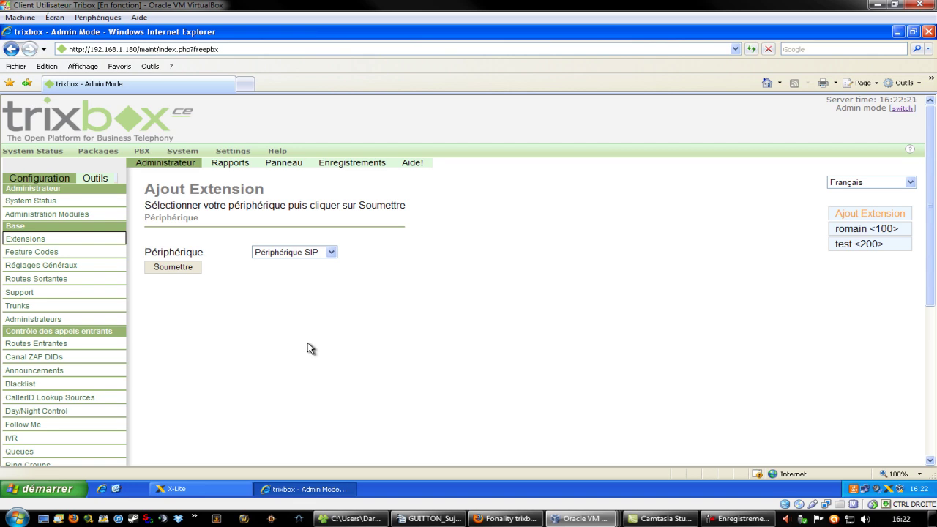
left_click(174, 268)
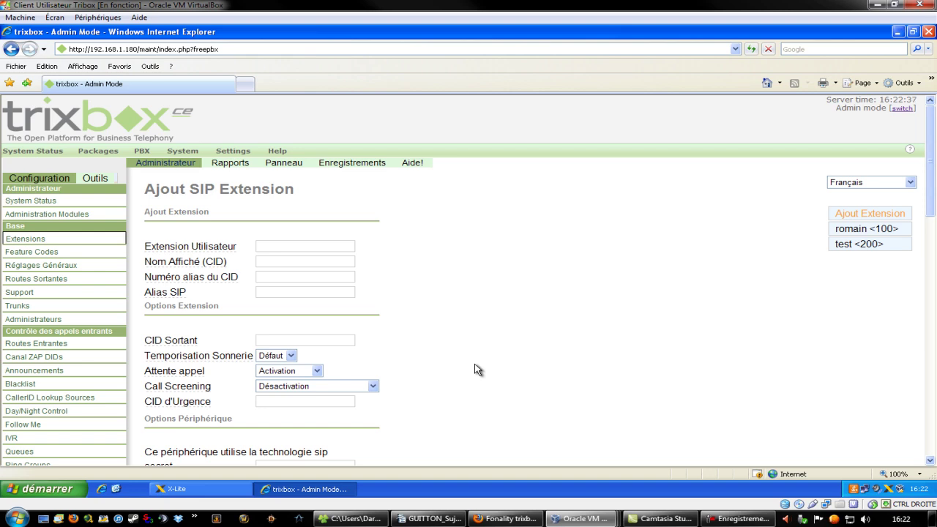
left_click(176, 489)
left_click(375, 108)
left_click(391, 146)
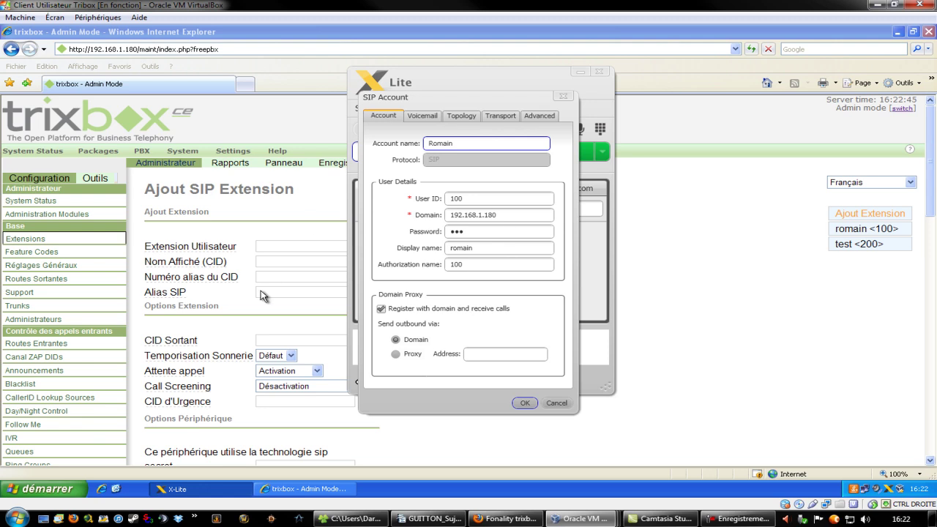
mouse_move(238, 276)
double_click(468, 198)
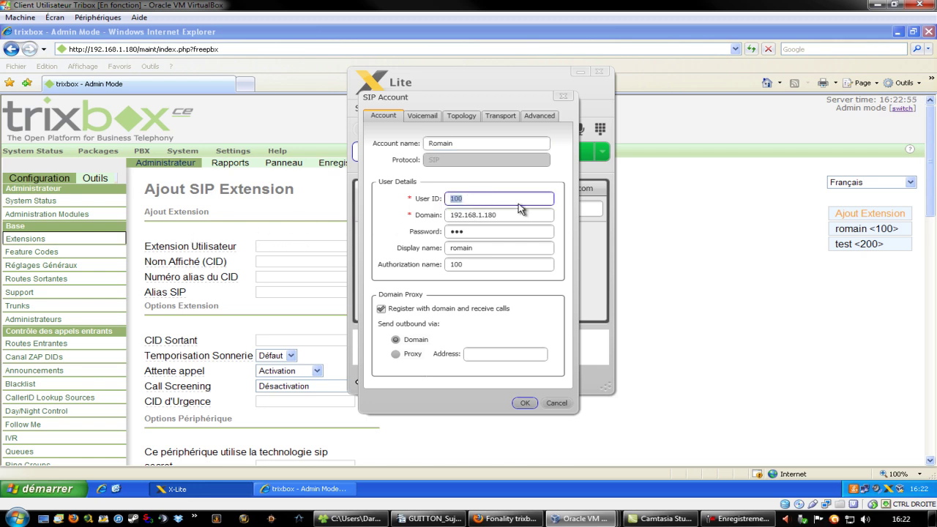
left_click(473, 197)
left_click_drag(490, 198, 439, 205)
left_click(524, 403)
left_click(580, 72)
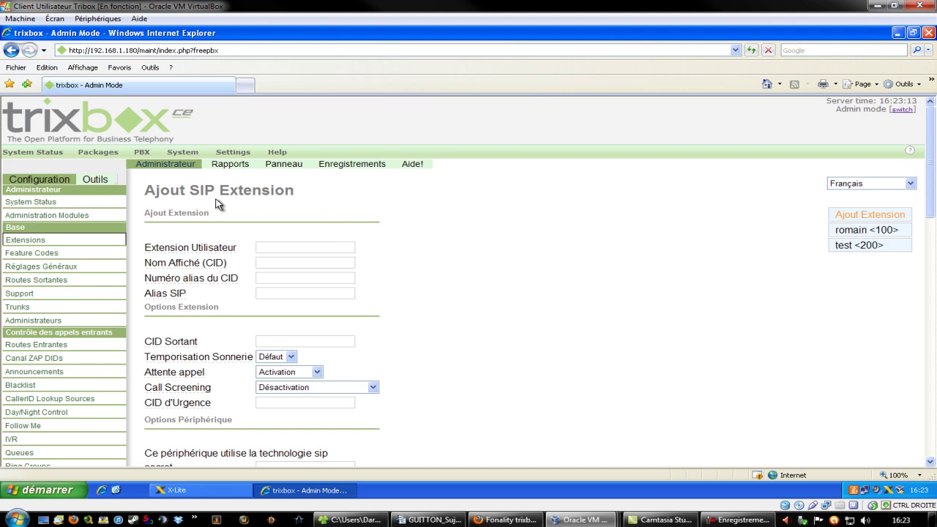
- Open existing extension 100's edit page from the right-hand extension list
scroll(475, 293, "down", 5)
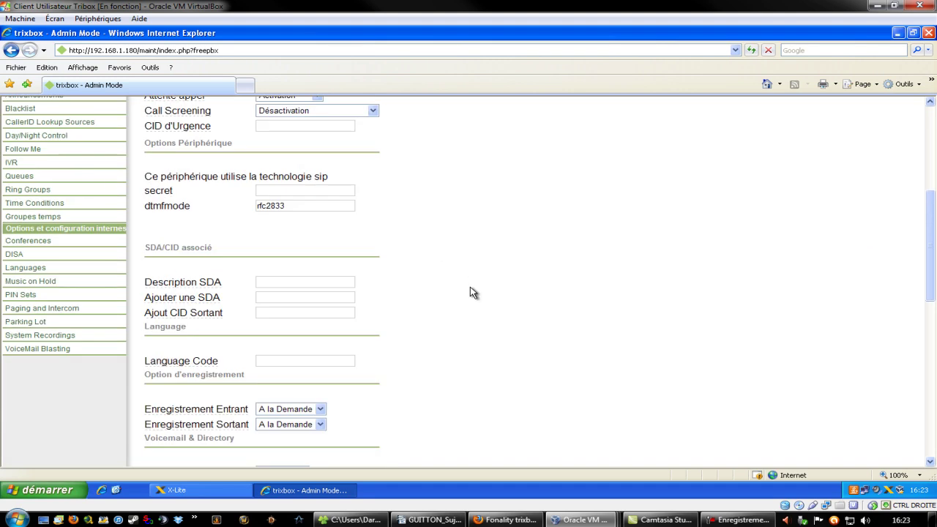
scroll(481, 292, "up", 4)
left_click(865, 176)
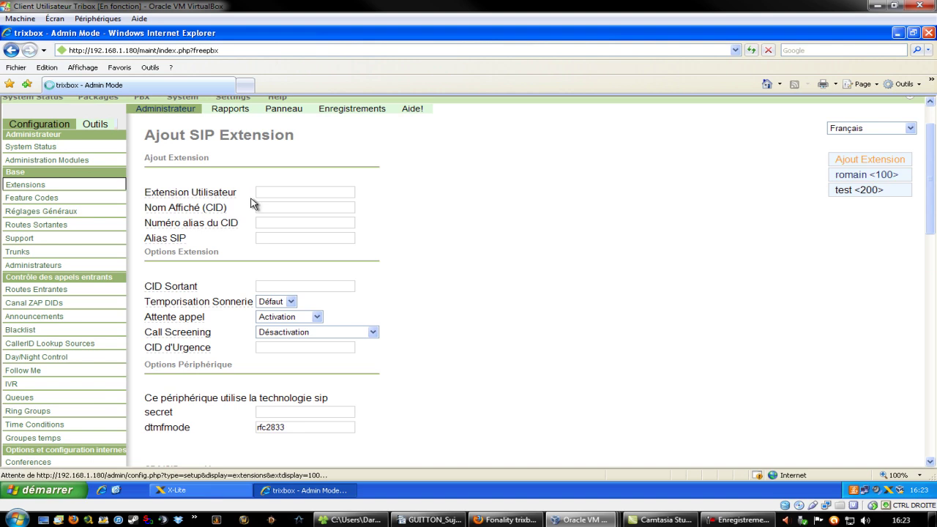
scroll(517, 253, "up", 1)
scroll(500, 261, "down", 2)
scroll(501, 261, "up", 2)
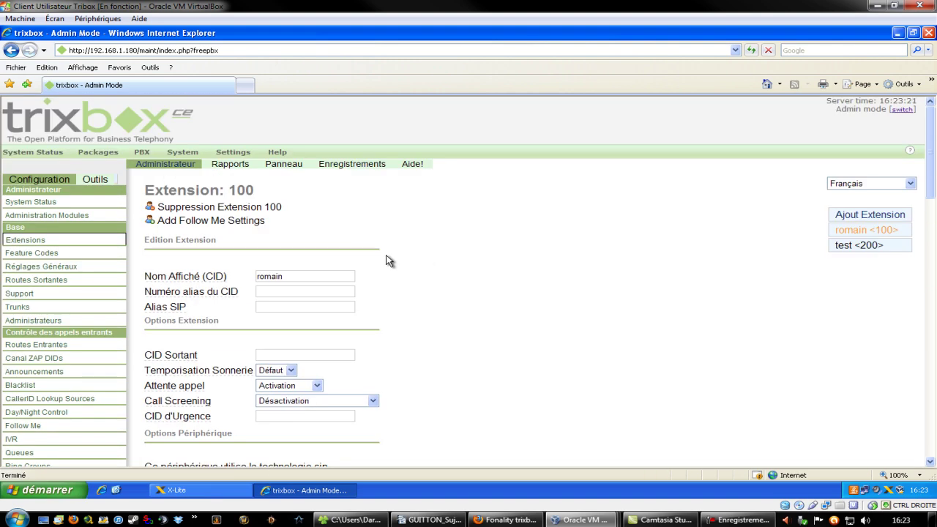
scroll(375, 261, "down", 1)
scroll(375, 261, "down", 2)
scroll(376, 260, "up", 1)
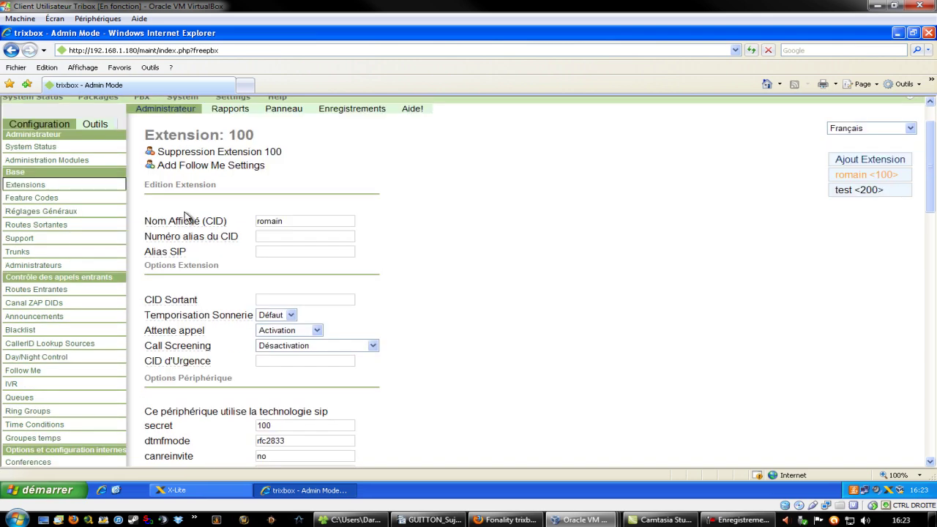
- Select the Nom Affiché (display name) text on extension 100's page
double_click(310, 218)
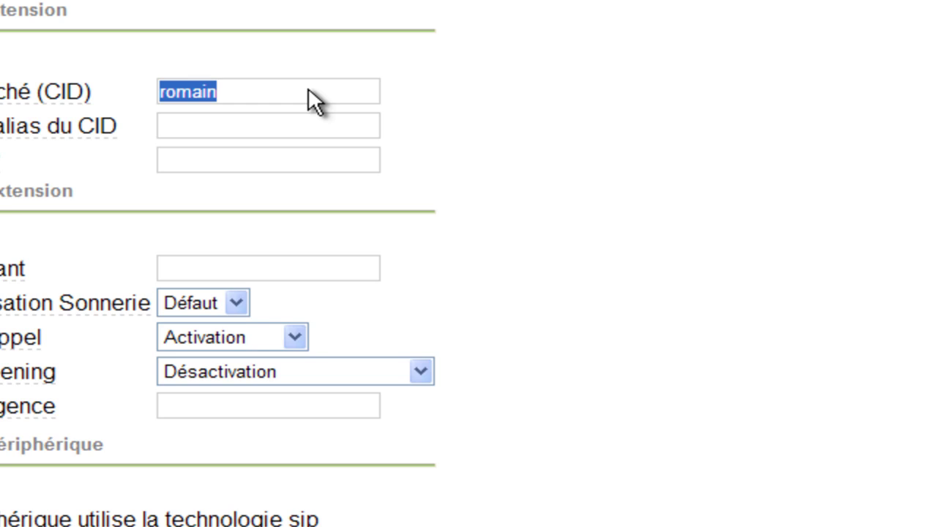
left_click(260, 88)
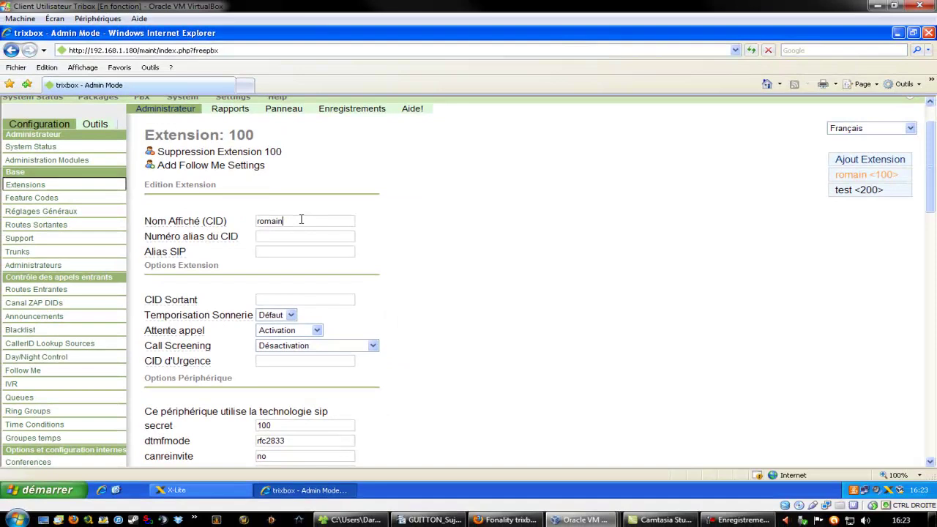
left_click_drag(260, 88, 27, 91)
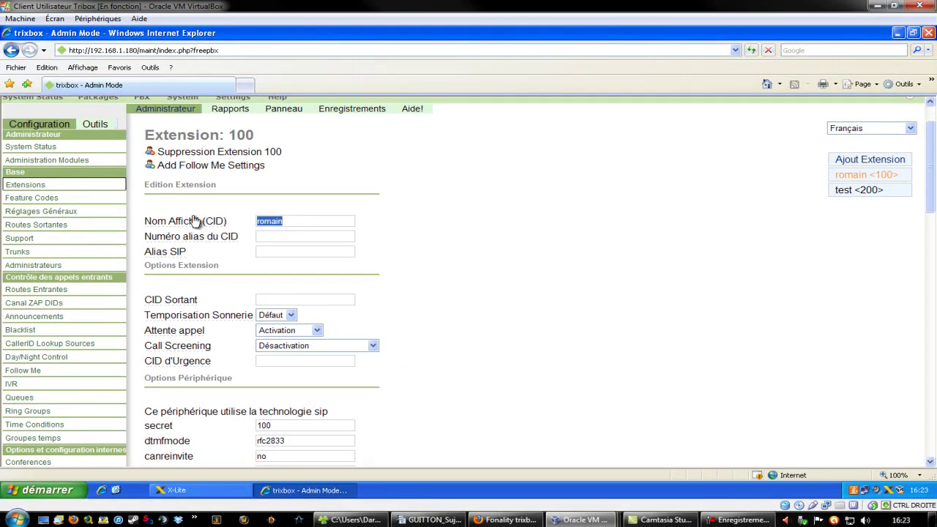
- Highlight the display name text on the extension 100 form
left_click(381, 204)
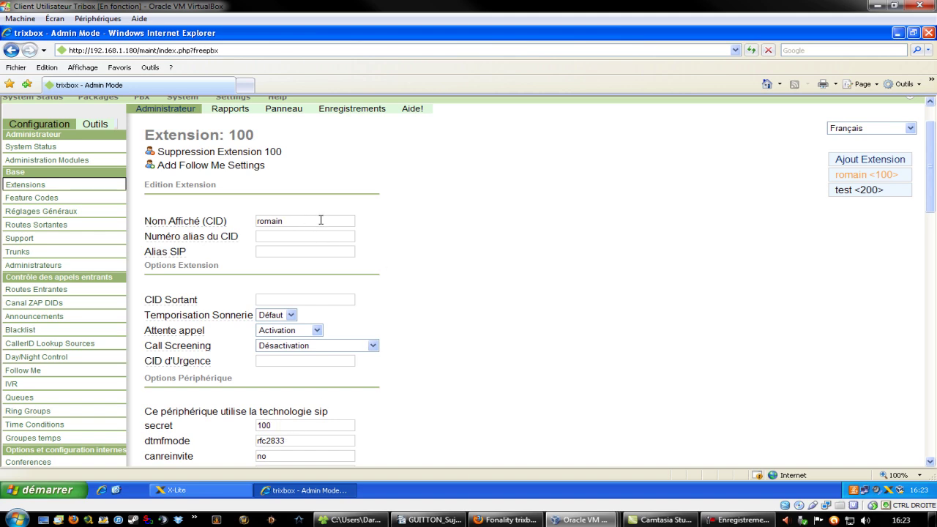
left_click_drag(319, 221, 211, 235)
left_click(445, 204)
left_click_drag(303, 217, 258, 222)
- Review ring time and call waiting, keeping ring time Défaut and call screening Désactivation
scroll(502, 251, "down", 3)
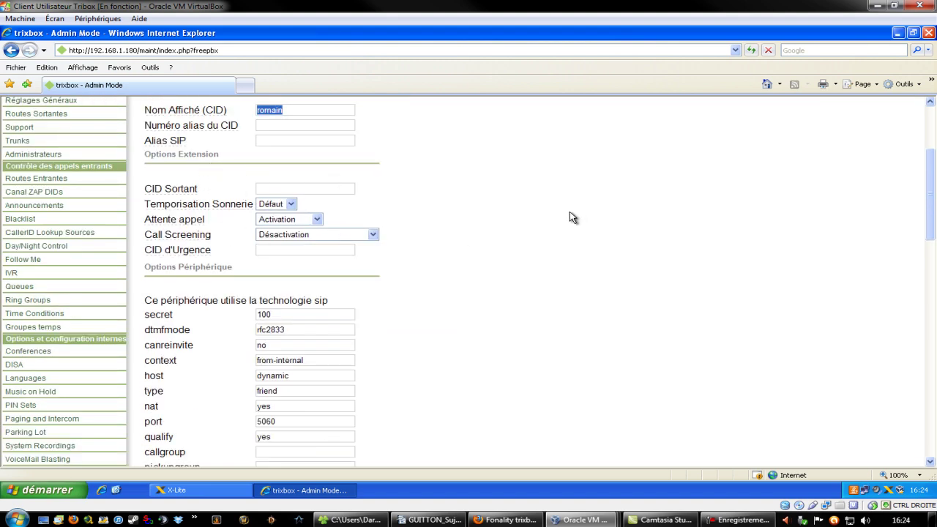
scroll(575, 213, "down", 2)
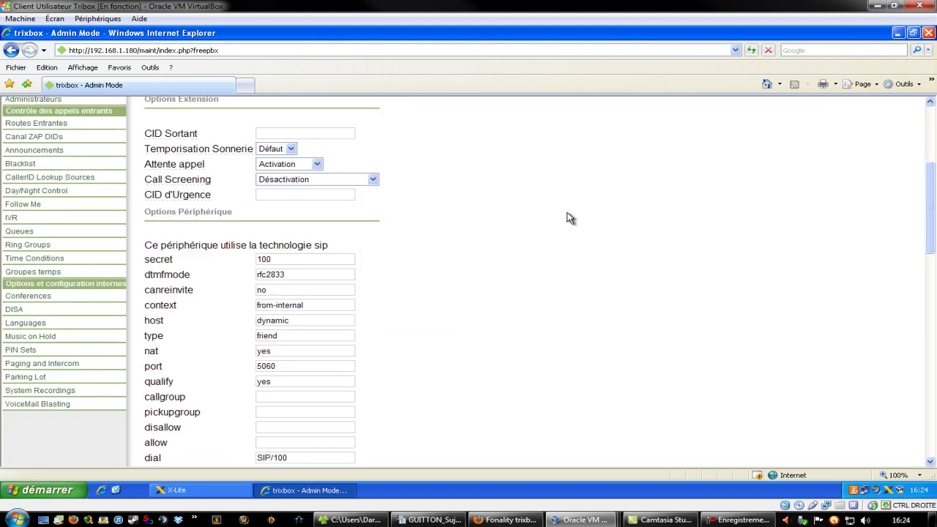
left_click(292, 150)
left_click(293, 149)
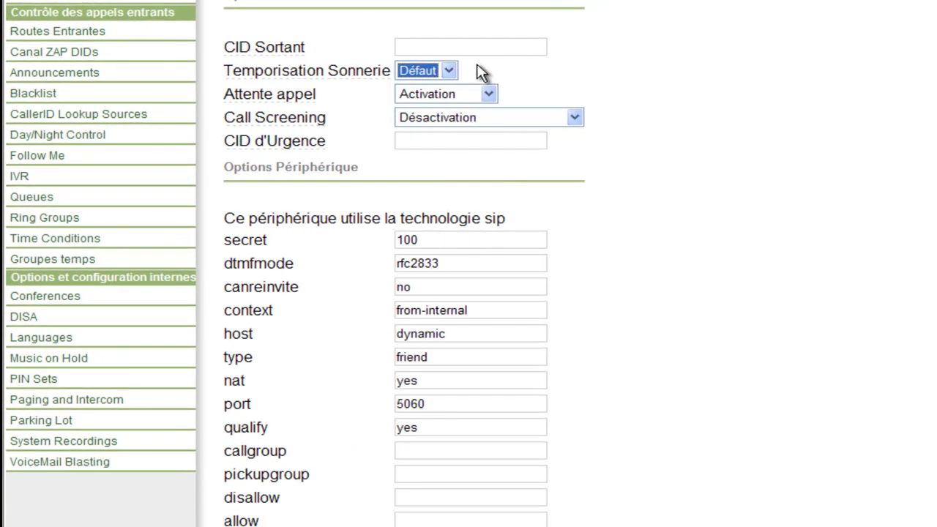
left_click(479, 71)
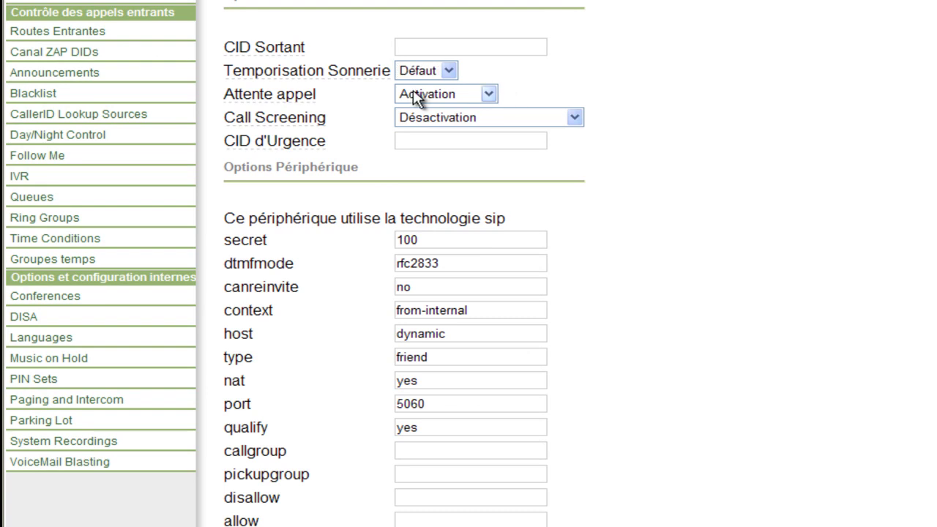
mouse_move(258, 101)
left_click(488, 95)
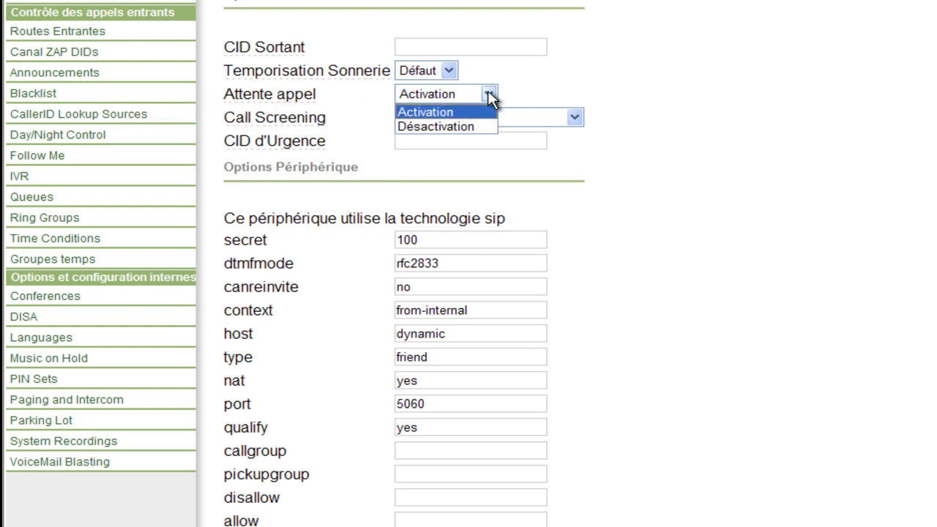
left_click(449, 71)
left_click(774, 83)
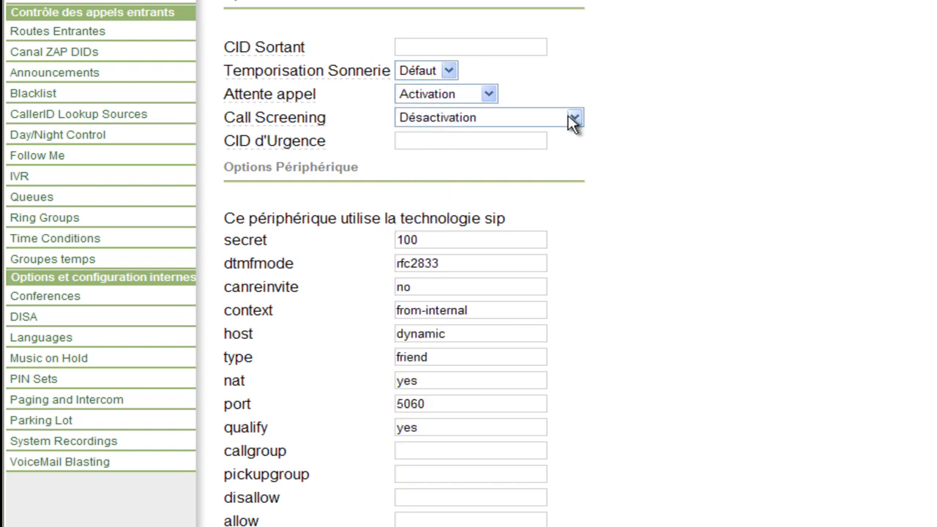
left_click(574, 118)
left_click(577, 117)
left_click(805, 136)
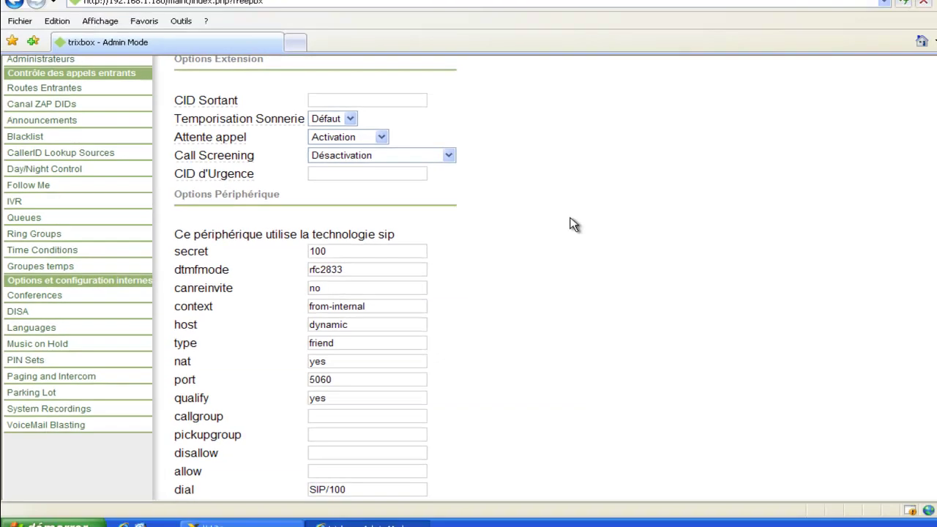
- Highlight extension 100's secret value 100 and dtmfmode value rfc2833
scroll(286, 223, "up", 1)
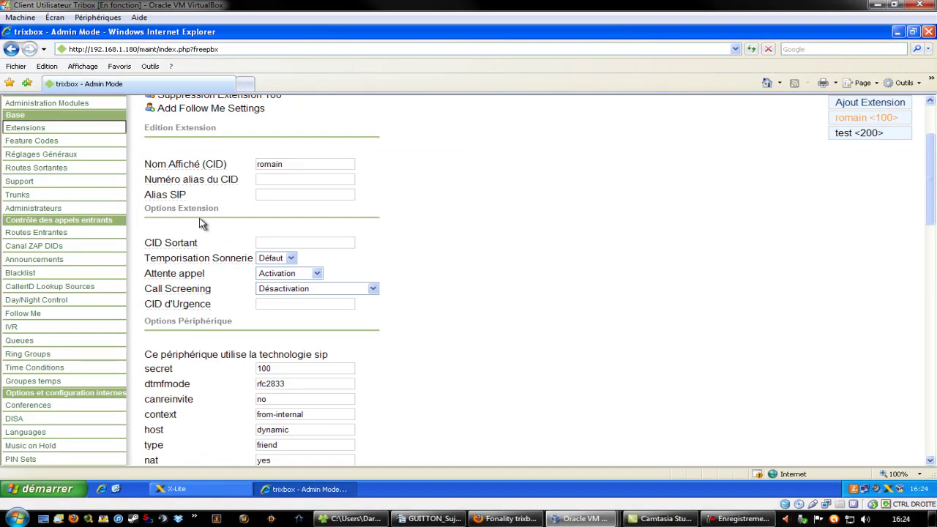
scroll(282, 220, "down", 4)
scroll(196, 203, "down", 7)
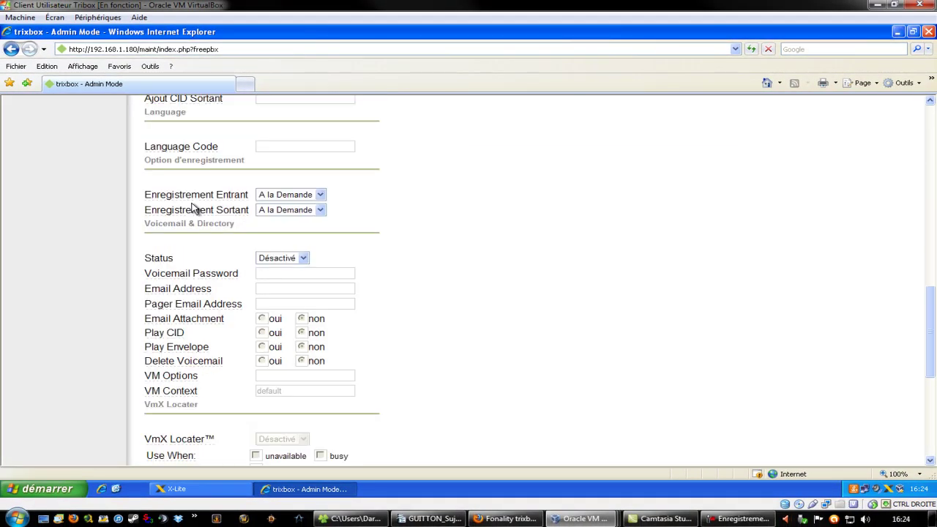
scroll(193, 207, "up", 3)
scroll(234, 218, "up", 8)
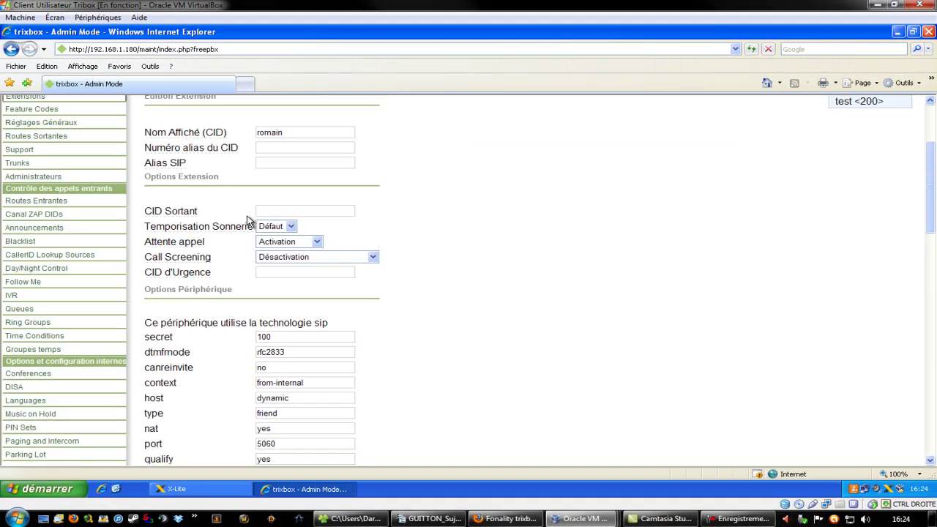
scroll(516, 227, "down", 2)
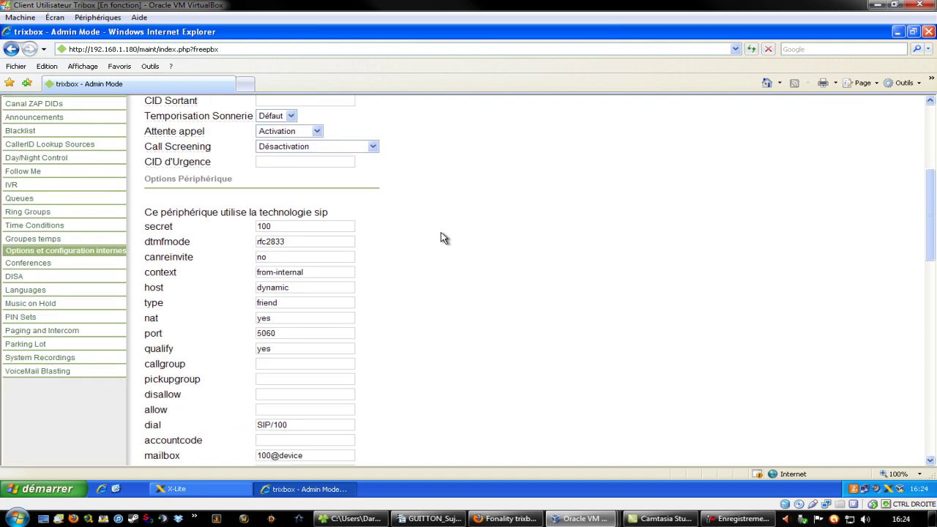
scroll(439, 234, "up", 5)
scroll(472, 248, "down", 5)
scroll(464, 249, "up", 1)
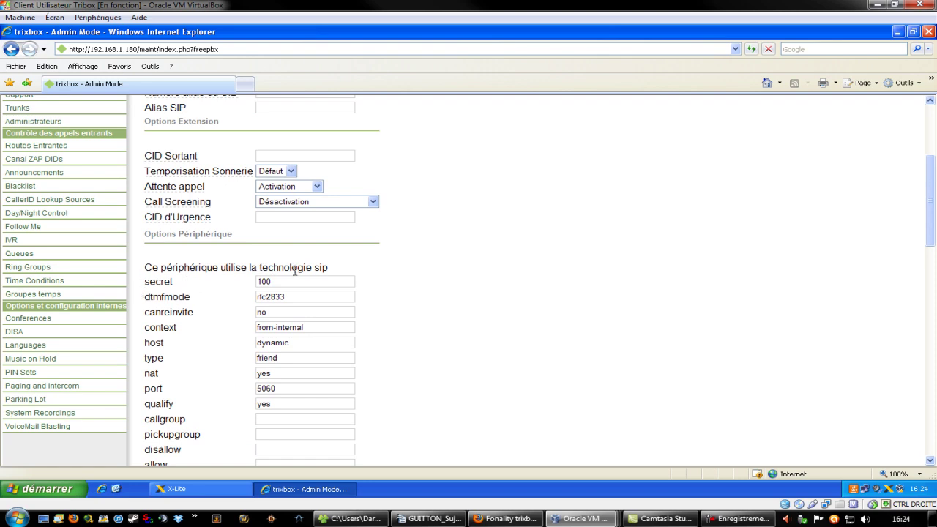
double_click(265, 281)
scroll(547, 312, "up", 3)
scroll(524, 307, "down", 3)
scroll(313, 279, "up", 3)
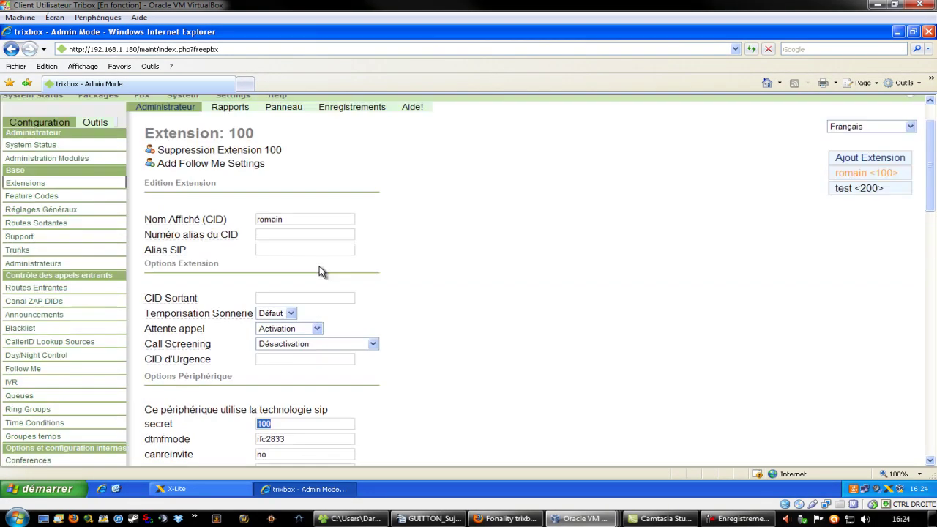
scroll(352, 249, "down", 2)
scroll(388, 315, "down", 3)
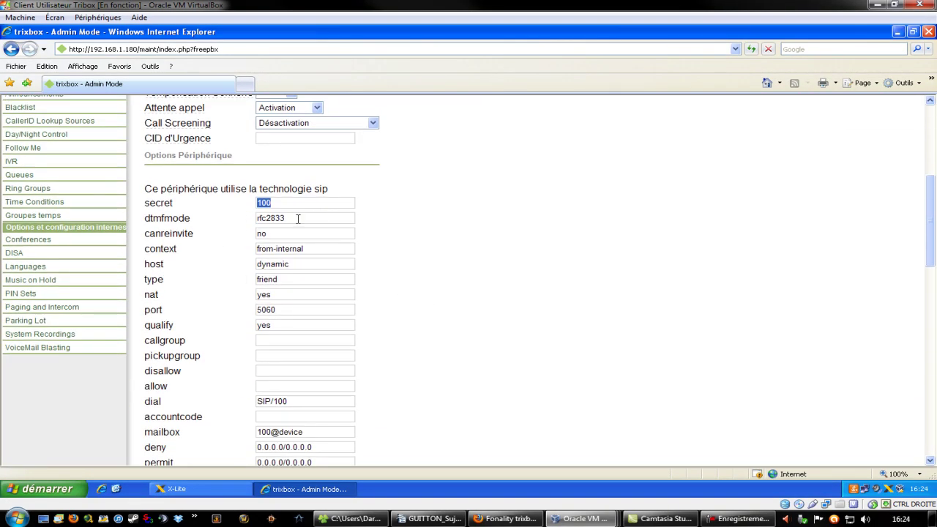
left_click_drag(300, 219, 211, 219)
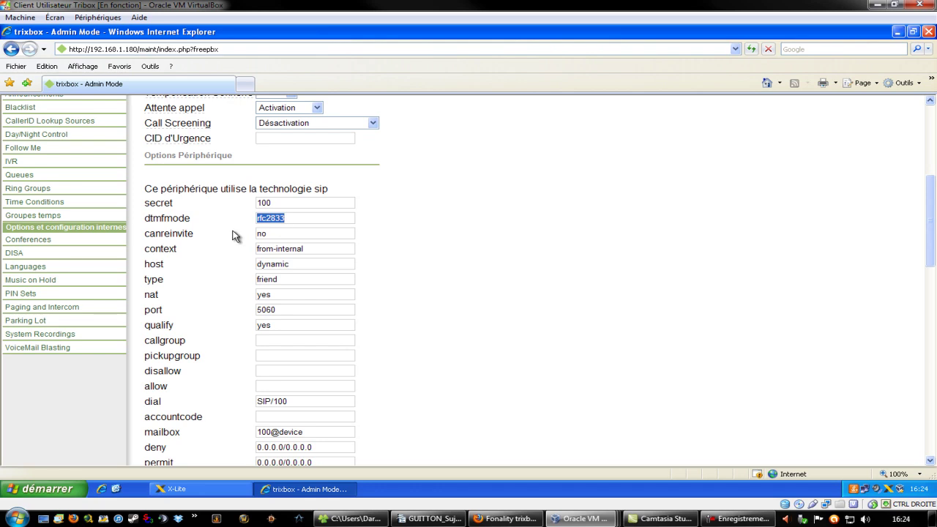
- Scroll to the bottom of the form and submit extension 100's settings with Soumettre
scroll(359, 251, "down", 1)
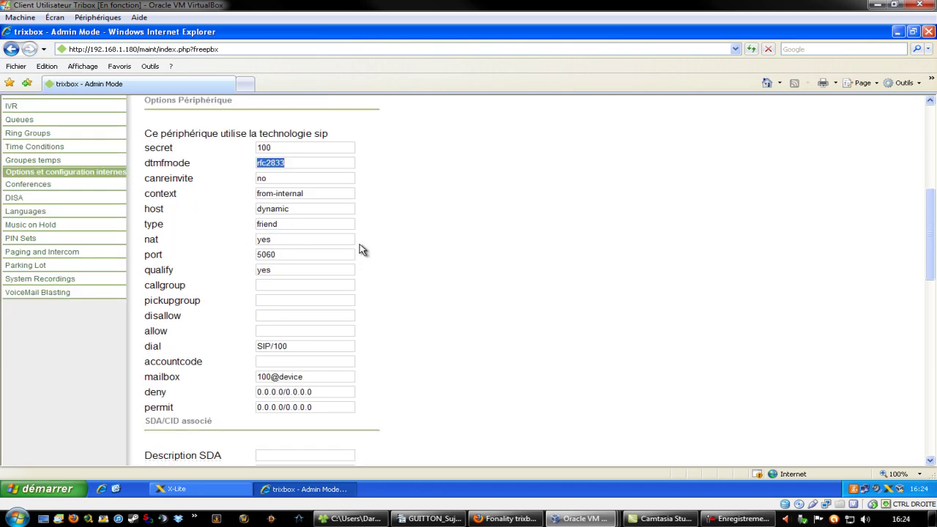
scroll(359, 224, "down", 1)
scroll(359, 223, "up", 1)
scroll(452, 315, "down", 10)
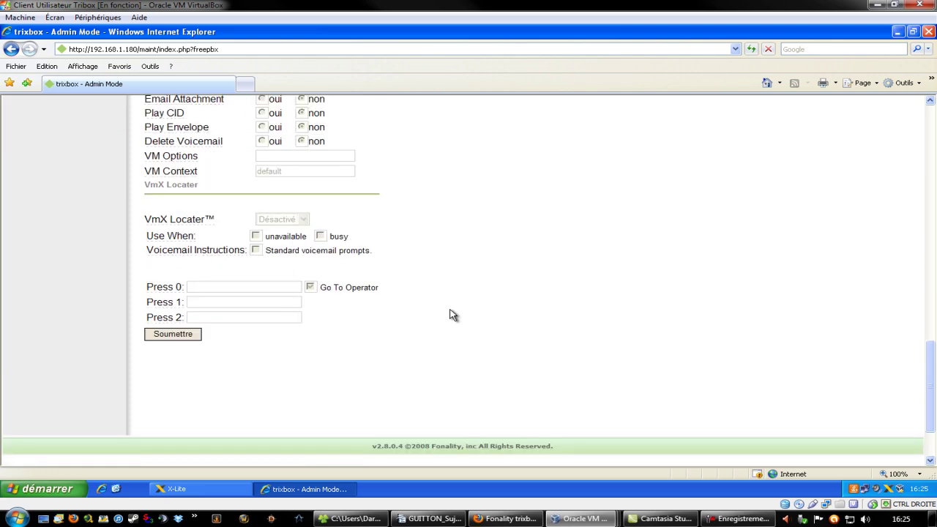
scroll(452, 315, "up", 12)
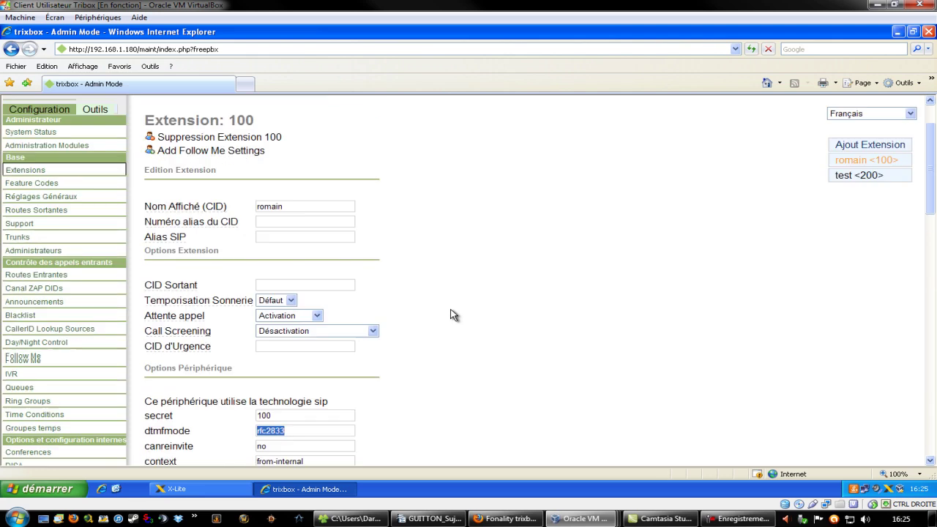
scroll(446, 311, "down", 1)
scroll(322, 233, "down", 1)
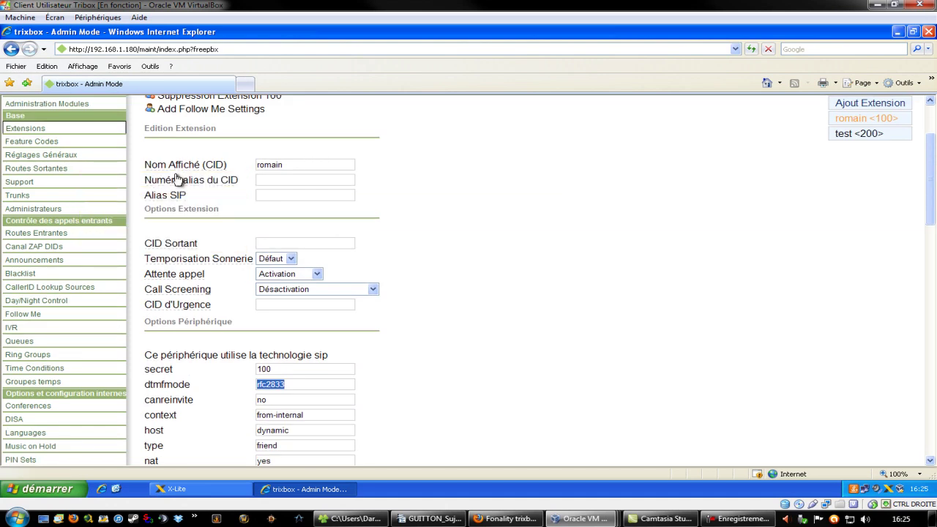
scroll(456, 215, "down", 1)
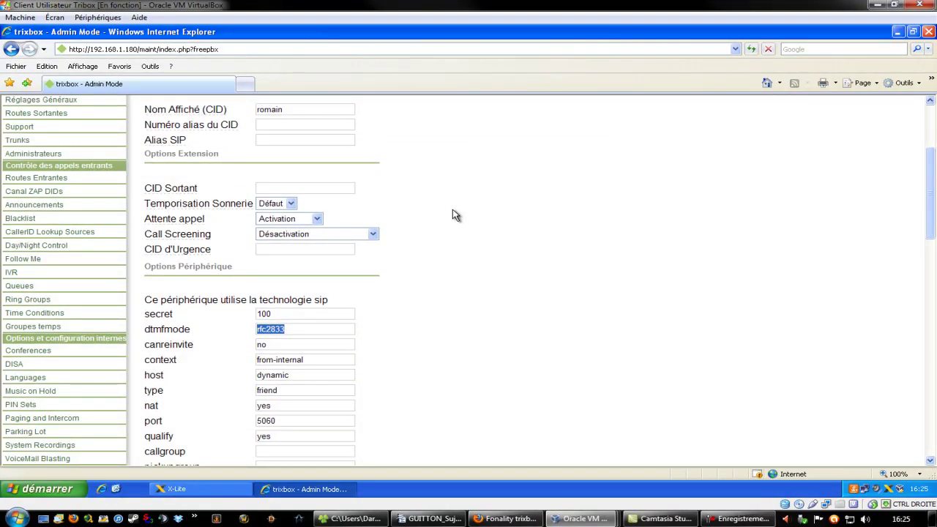
scroll(454, 216, "down", 2)
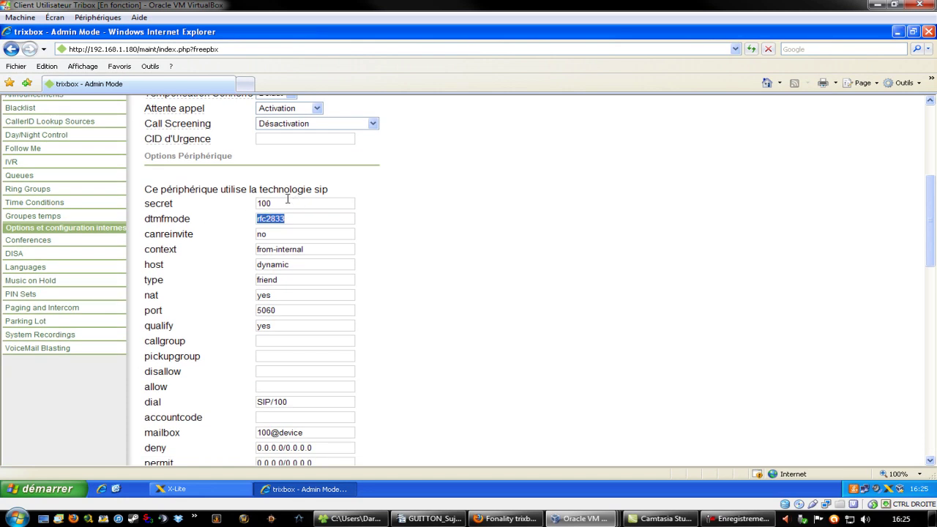
left_click(441, 225)
scroll(495, 295, "down", 4)
scroll(494, 294, "up", 5)
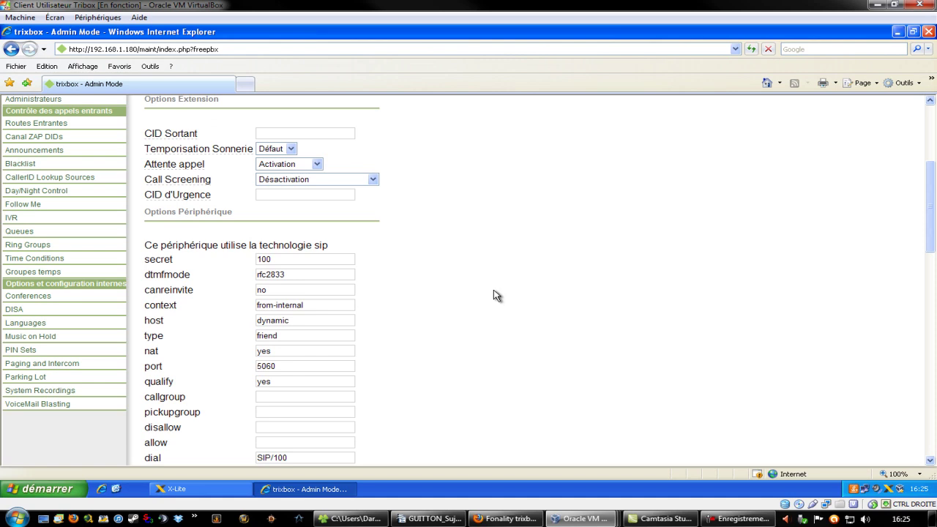
scroll(495, 295, "up", 3)
scroll(494, 294, "down", 3)
scroll(495, 295, "down", 3)
scroll(494, 295, "down", 9)
scroll(495, 295, "down", 3)
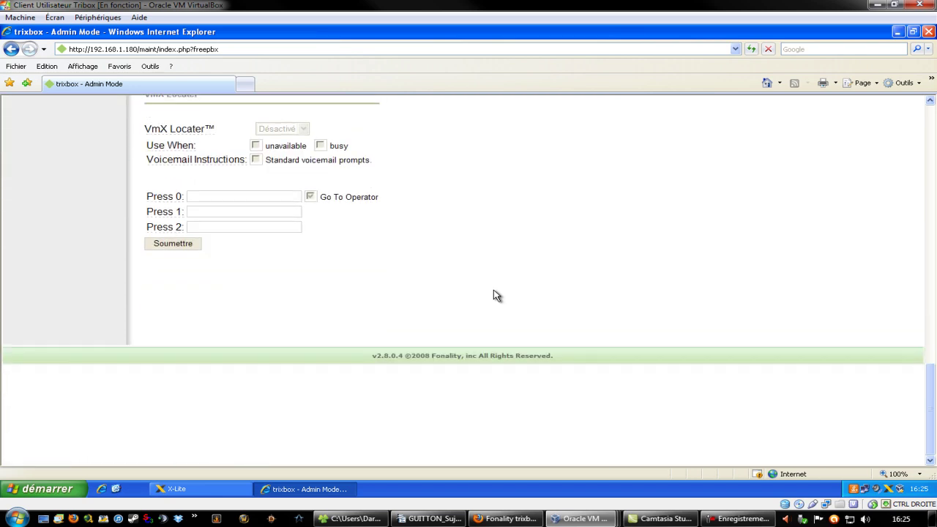
scroll(495, 295, "up", 5)
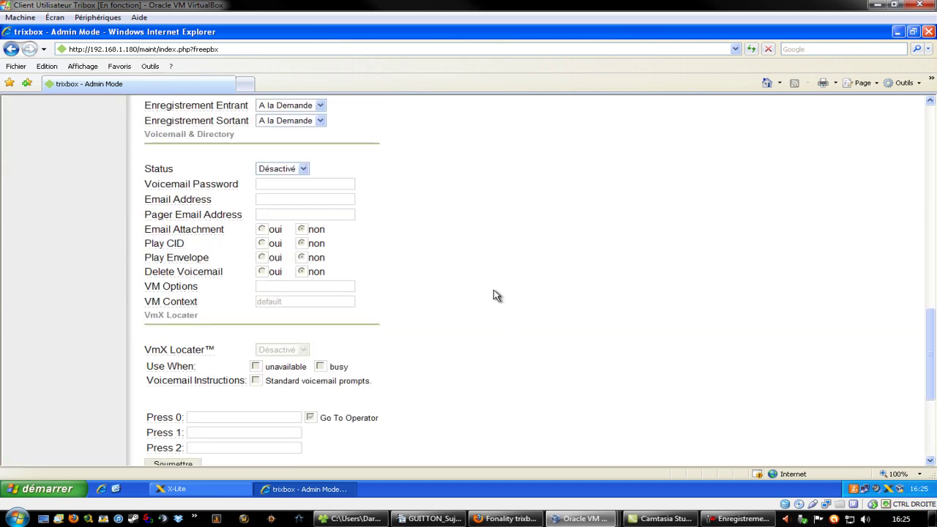
scroll(495, 295, "down", 3)
scroll(495, 295, "up", 10)
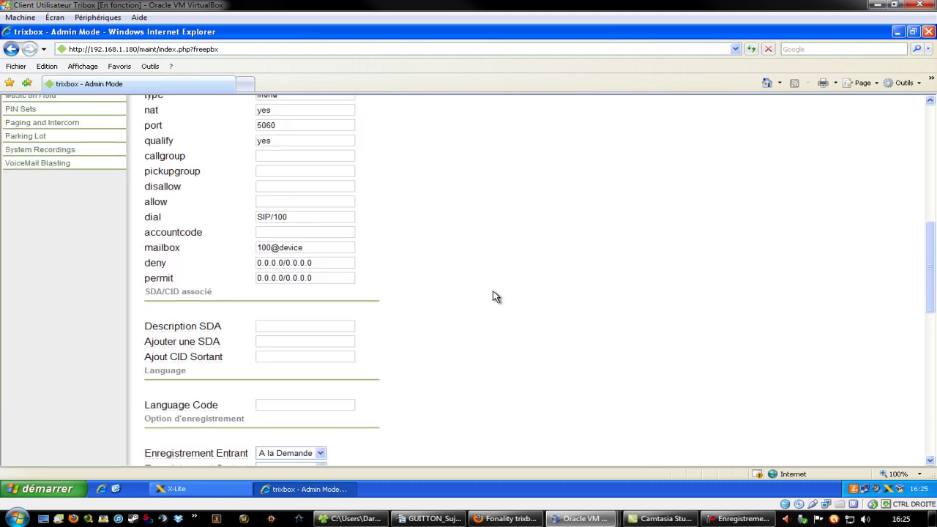
scroll(495, 295, "up", 2)
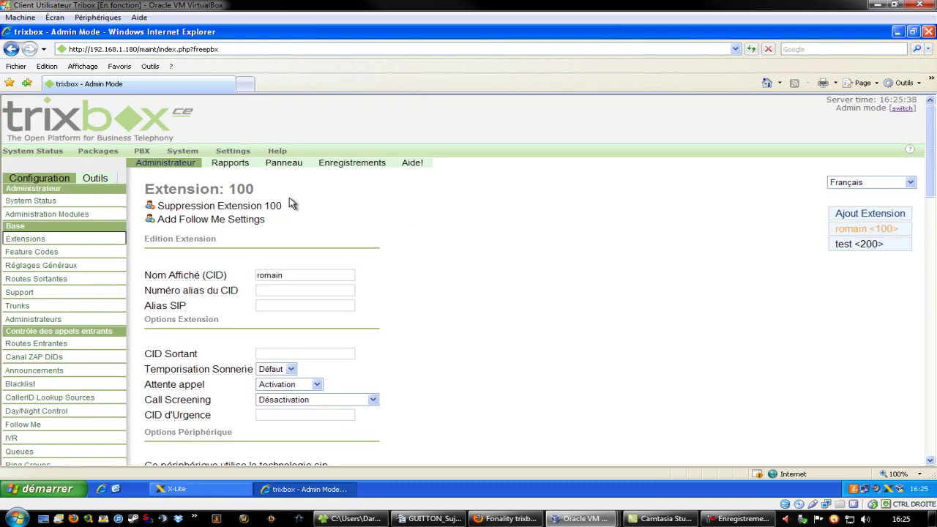
scroll(483, 245, "down", 8)
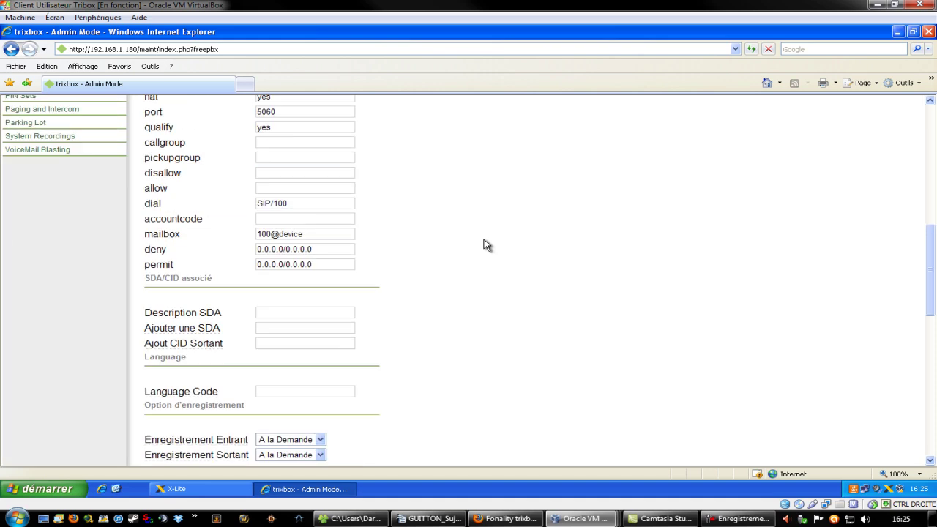
scroll(483, 245, "down", 3)
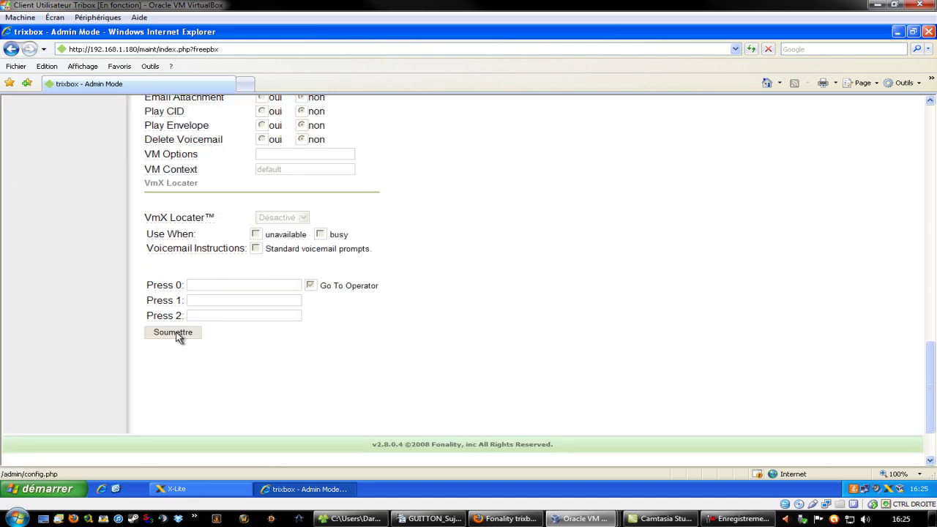
scroll(379, 307, "down", 1)
left_click(178, 244)
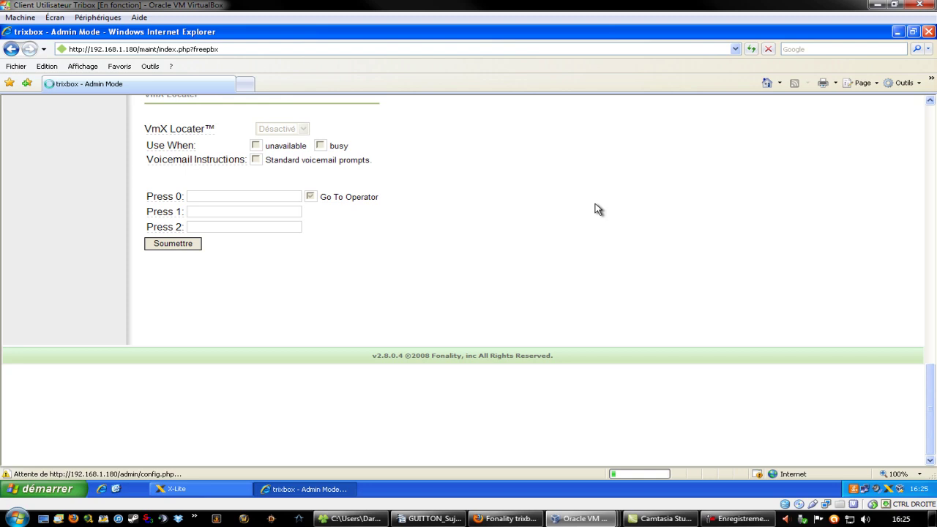
scroll(508, 293, "up", 10)
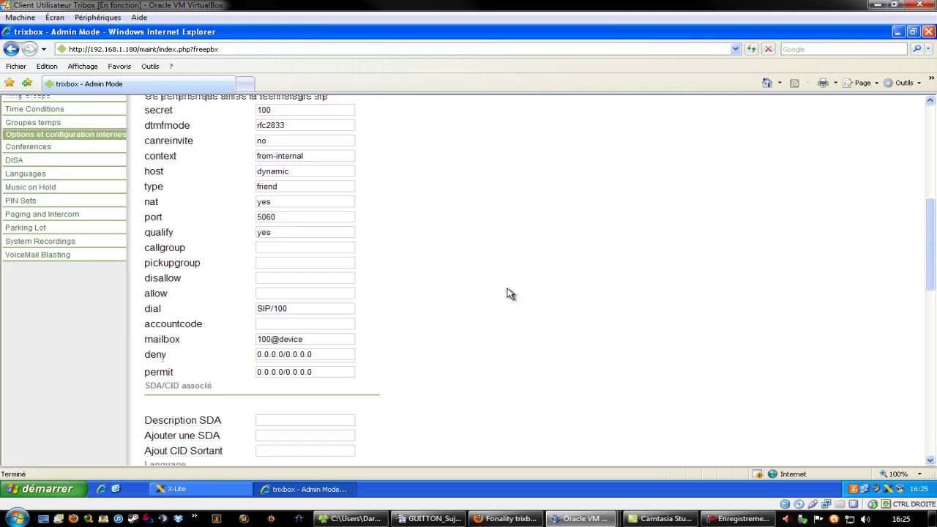
scroll(510, 293, "up", 8)
scroll(508, 286, "up", 2)
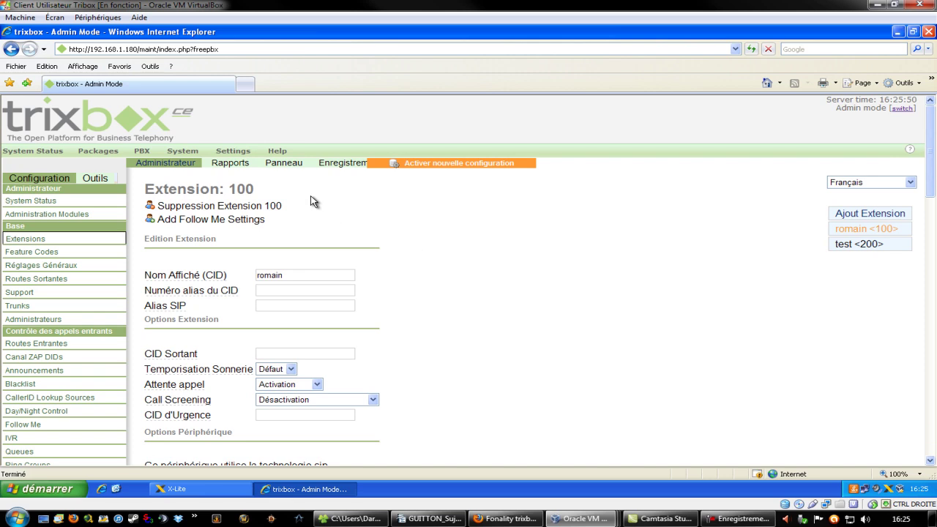
- Start a new extension with SIP chosen as the device type
left_click(859, 215)
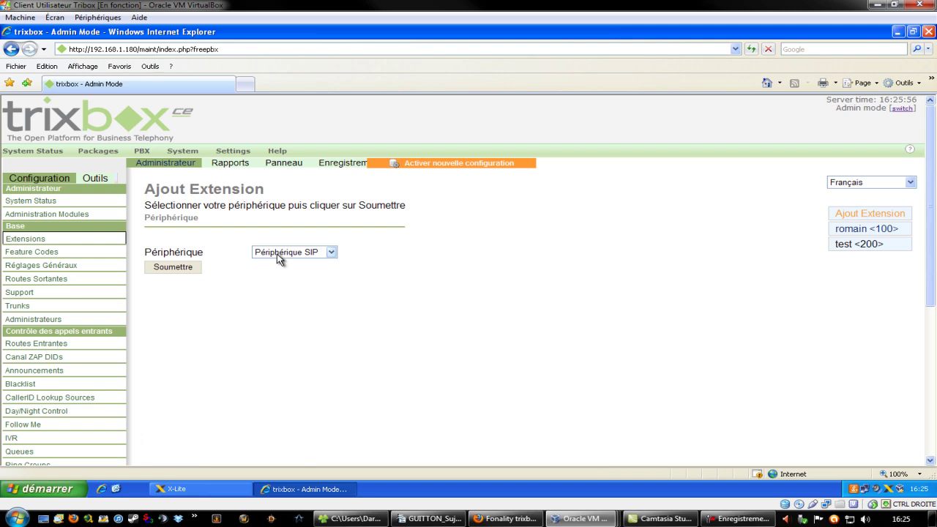
left_click(295, 254)
left_click(311, 265)
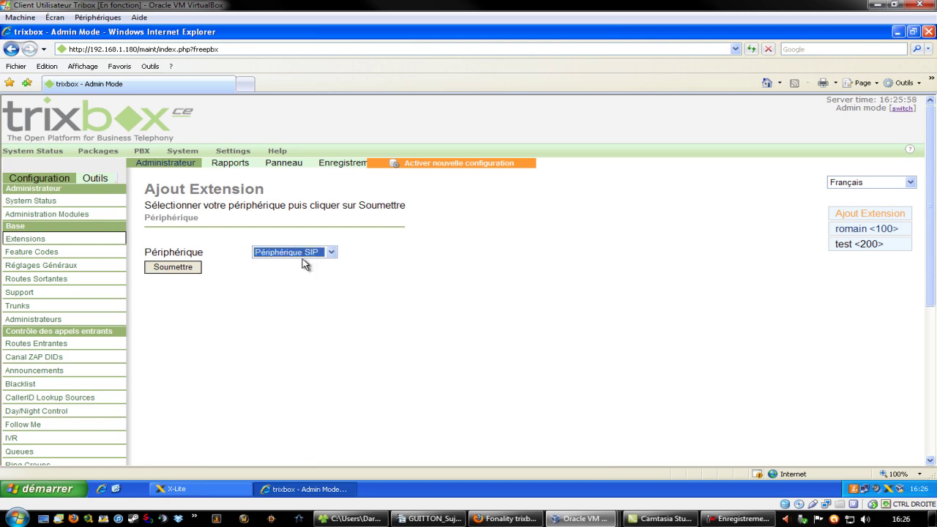
left_click(165, 266)
- Open extension 'test <200>' from the extension list for editing
scroll(282, 282, "down", 4)
scroll(278, 307, "up", 4)
scroll(278, 318, "down", 5)
scroll(418, 306, "down", 6)
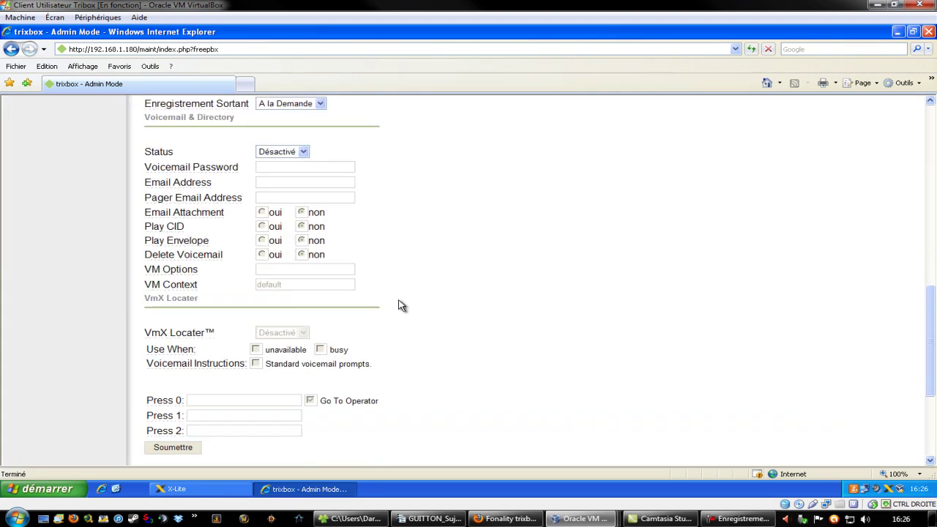
scroll(355, 242, "up", 4)
scroll(358, 261, "up", 10)
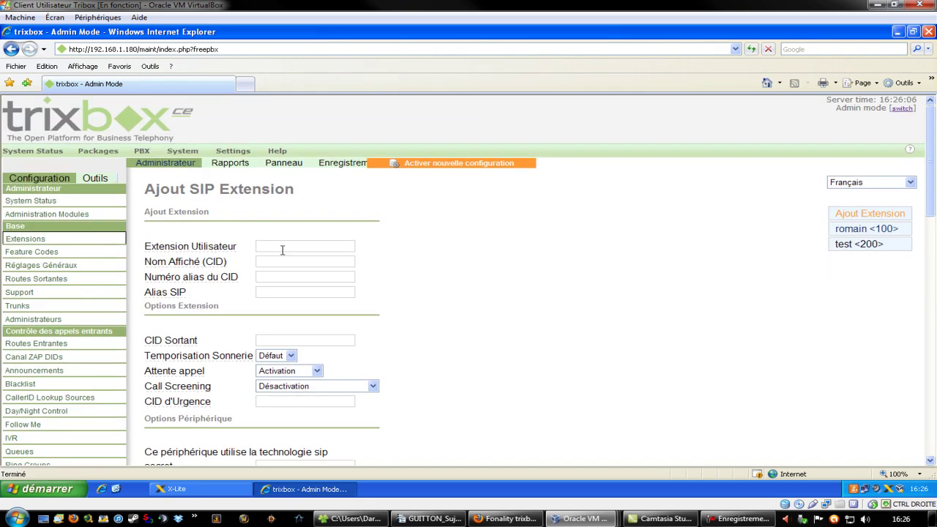
scroll(549, 265, "down", 14)
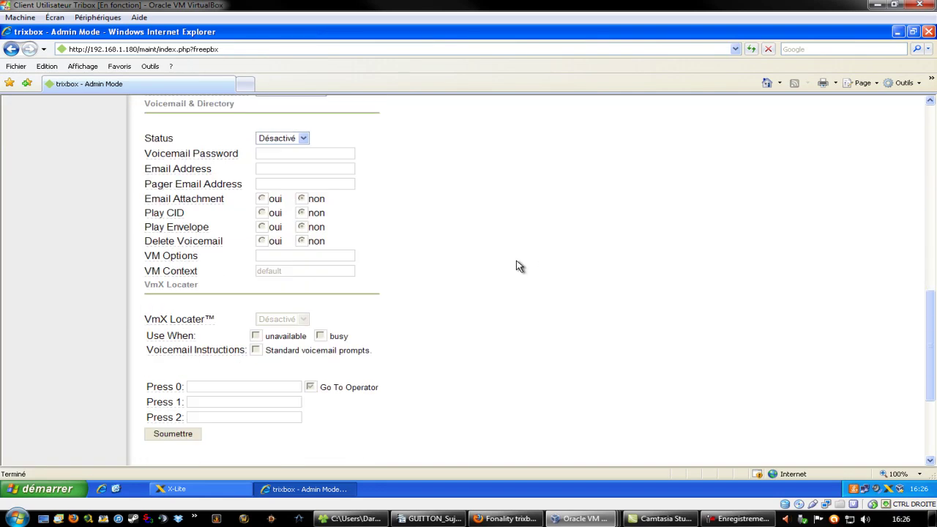
scroll(519, 253, "up", 15)
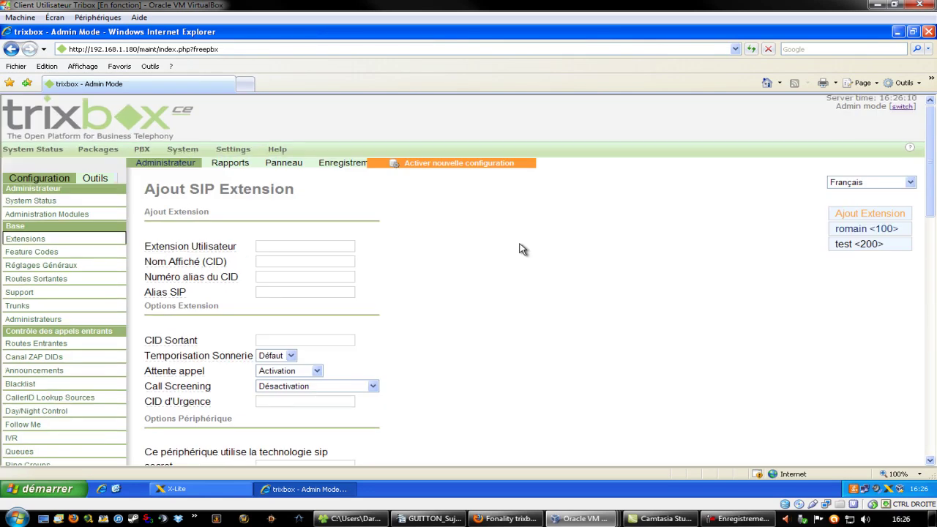
scroll(388, 285, "down", 2)
scroll(388, 286, "up", 1)
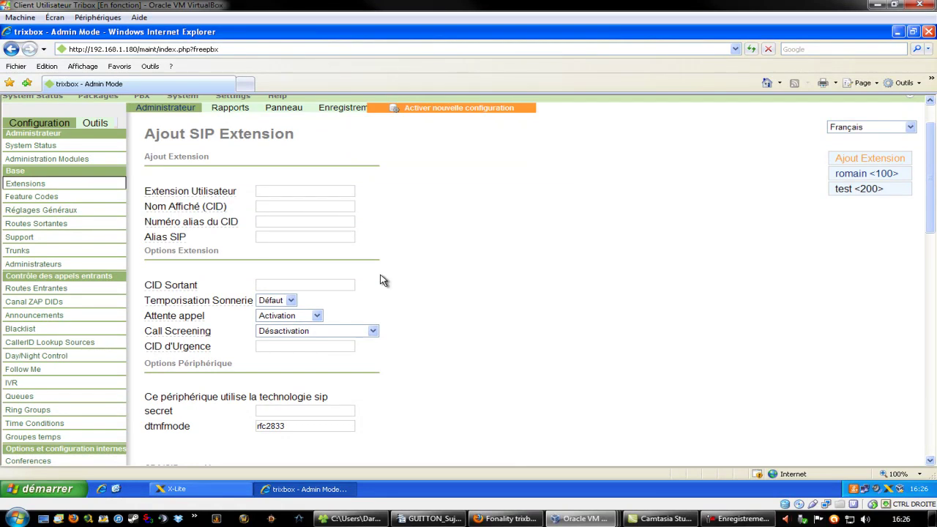
left_click(845, 189)
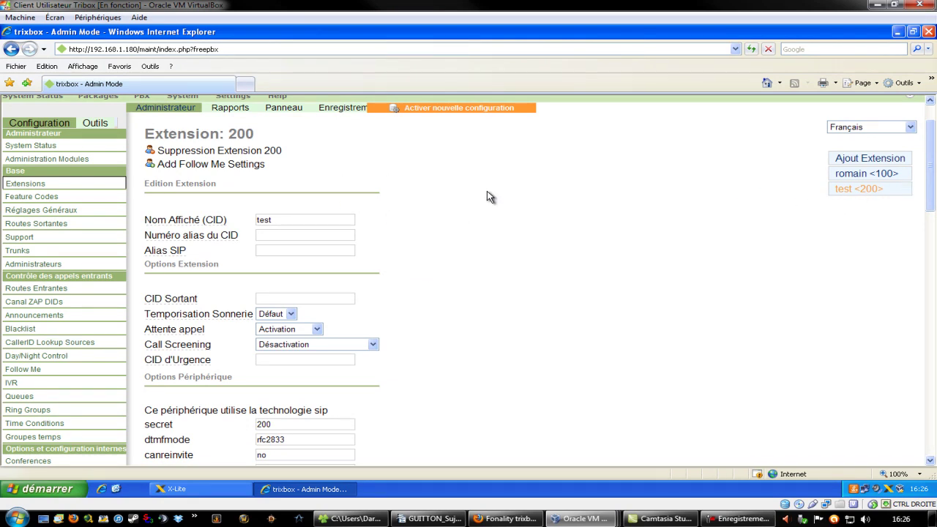
- Scroll down and submit extension 200's settings with Soumettre
scroll(435, 276, "down", 1)
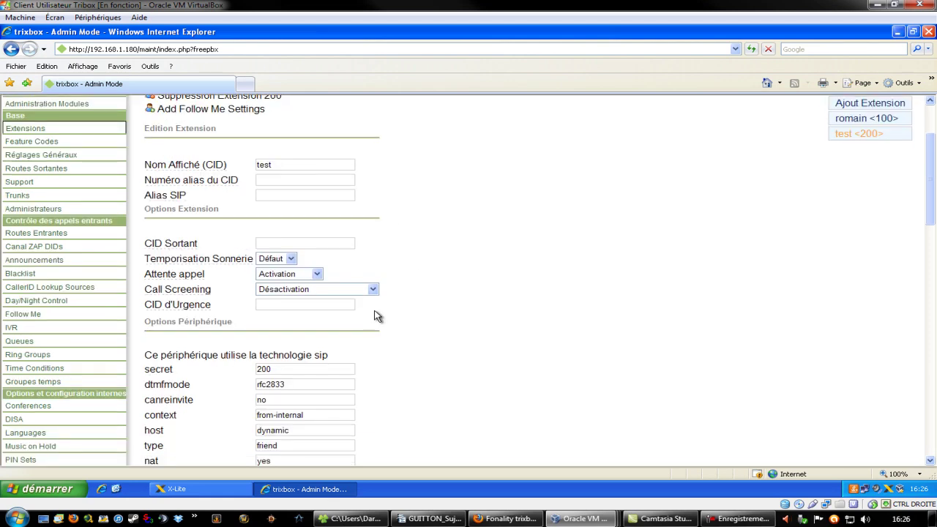
scroll(300, 322, "down", 2)
scroll(480, 268, "down", 3)
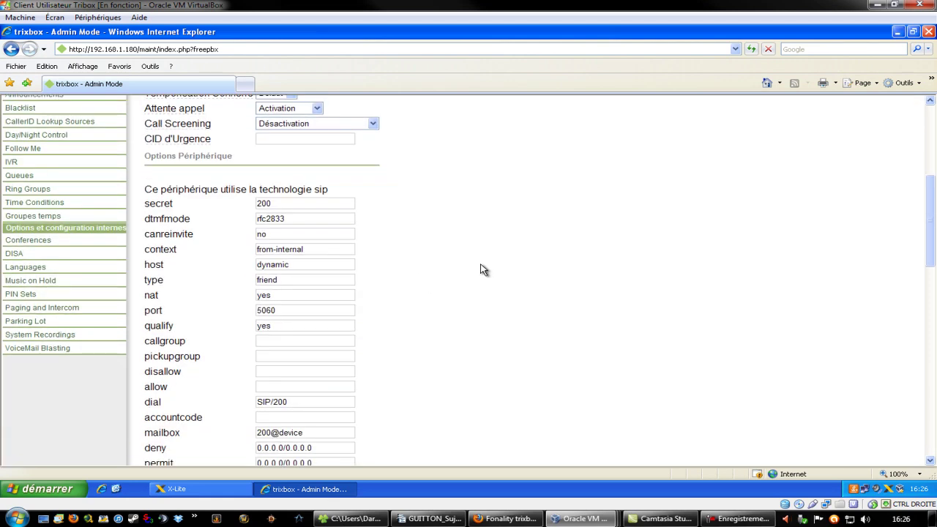
scroll(480, 269, "down", 10)
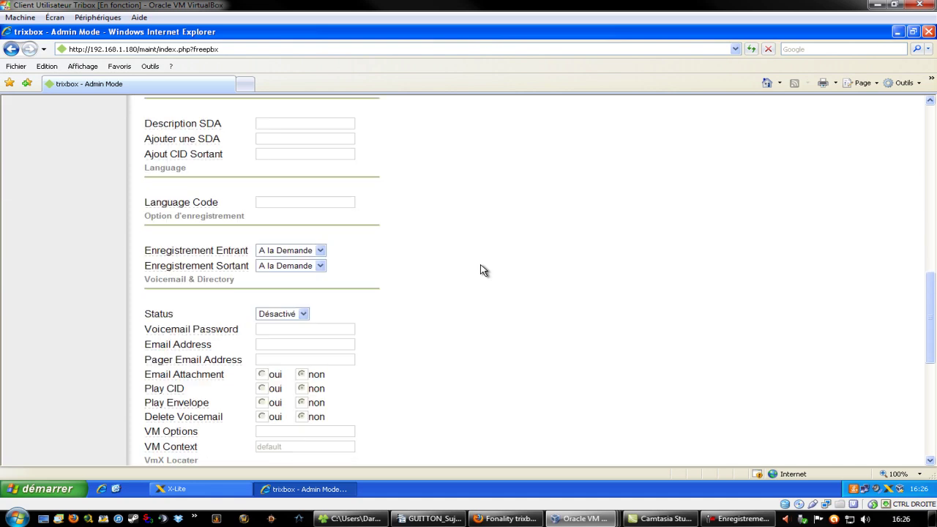
left_click(175, 338)
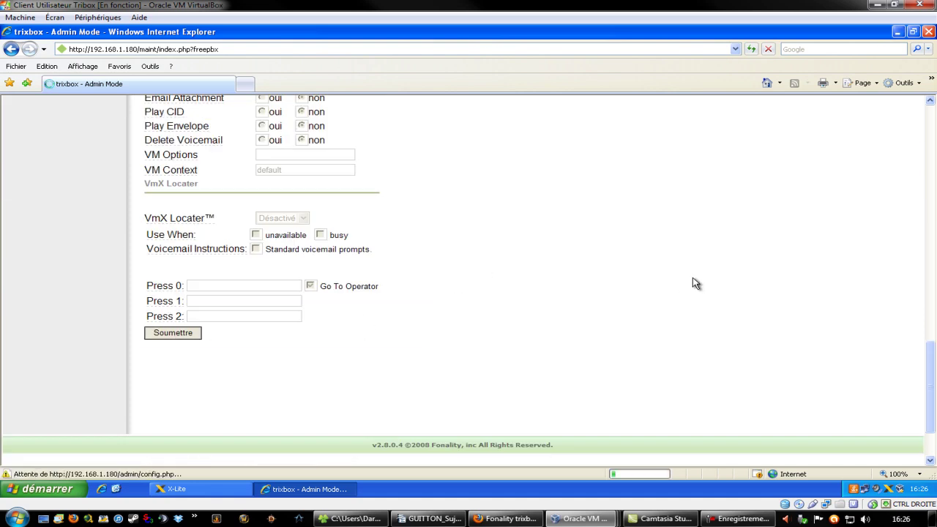
left_click(428, 518)
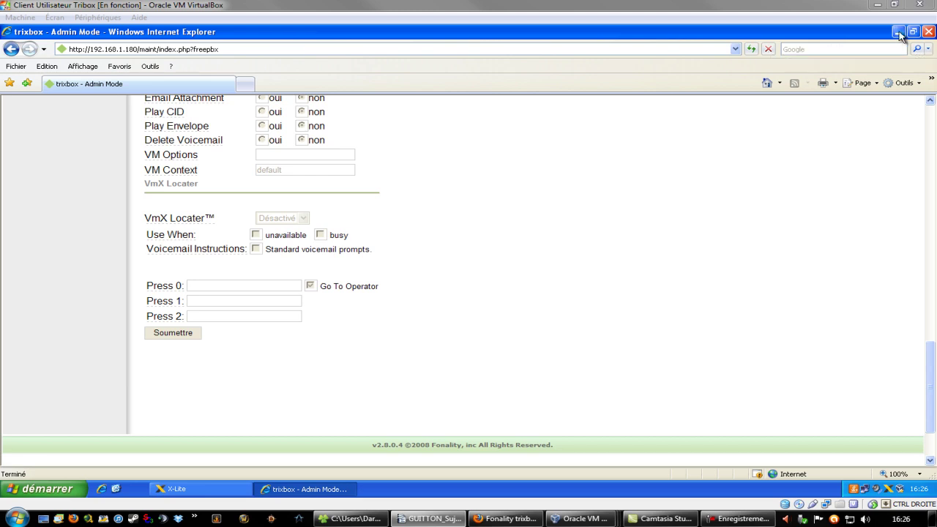
- Select the server address 192.168.1.180 in the Internet Explorer address bar
left_click(267, 58)
left_click(265, 51)
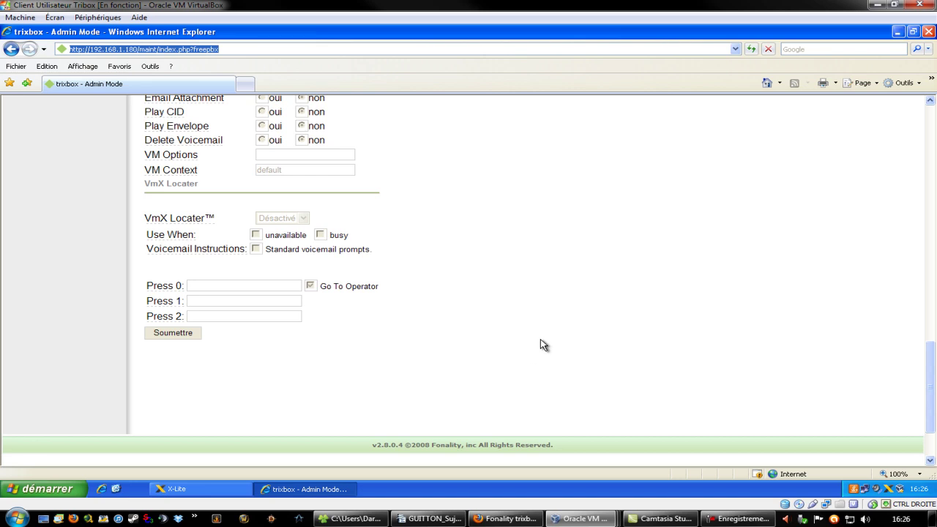
left_click(740, 330)
scroll(622, 311, "up", 6)
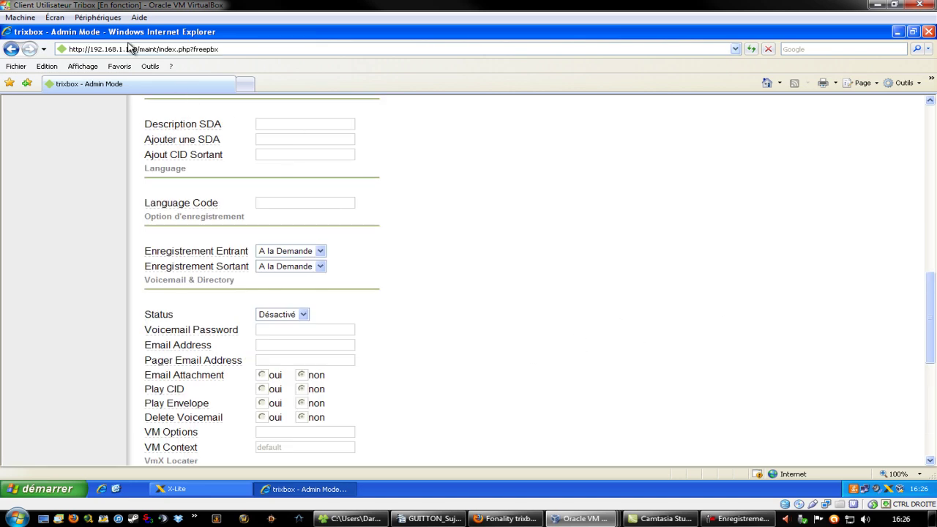
left_click(135, 49)
left_click(136, 49)
left_click_drag(121, 49, 95, 55)
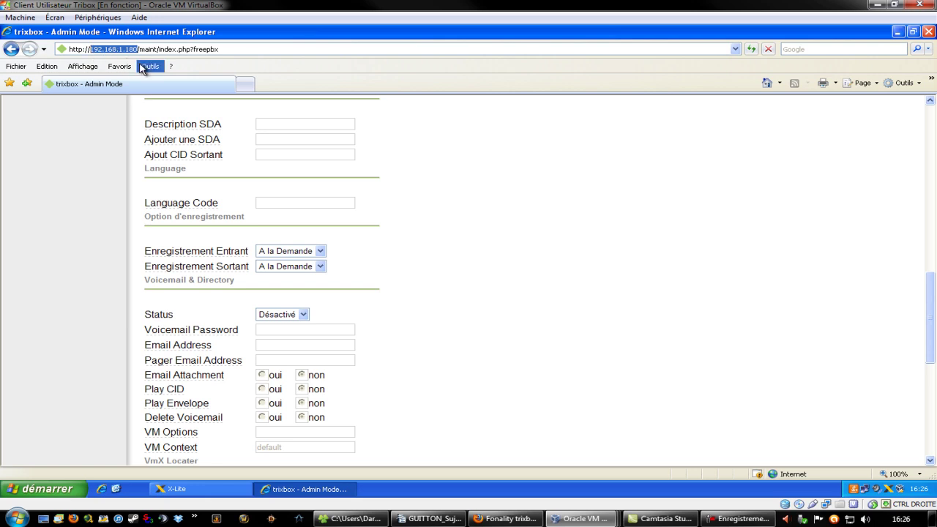
left_click(622, 289)
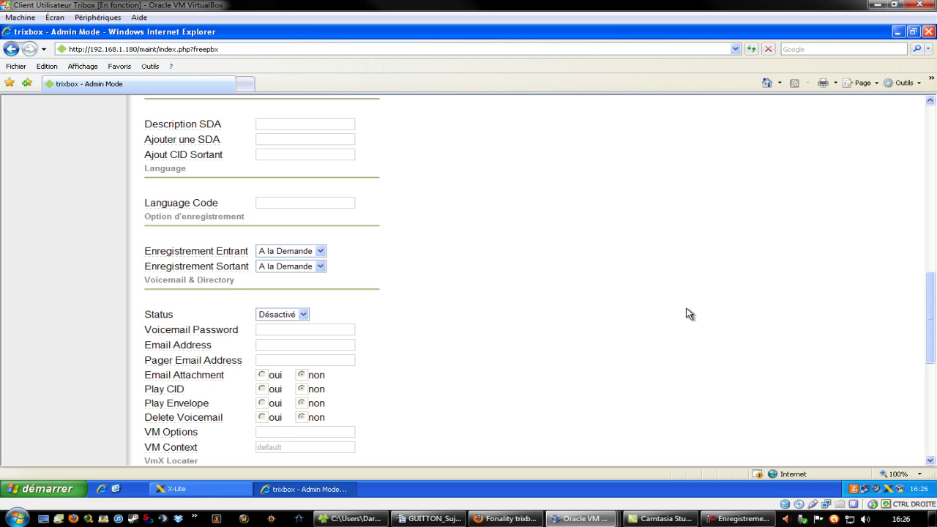
scroll(620, 290, "down", 5)
scroll(680, 329, "up", 12)
scroll(672, 317, "up", 4)
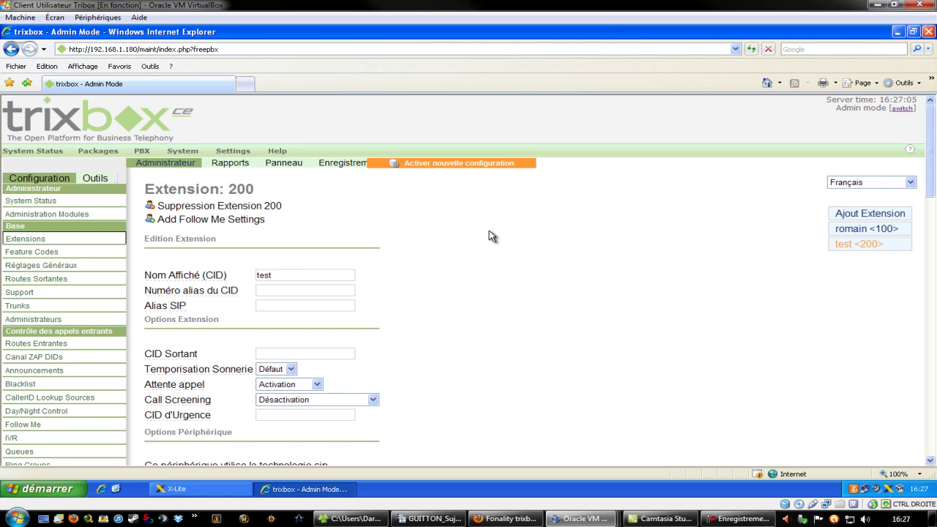
- Minimize Internet Explorer, restore X-Lite and bring up its SIP Account Settings beside it
left_click(898, 31)
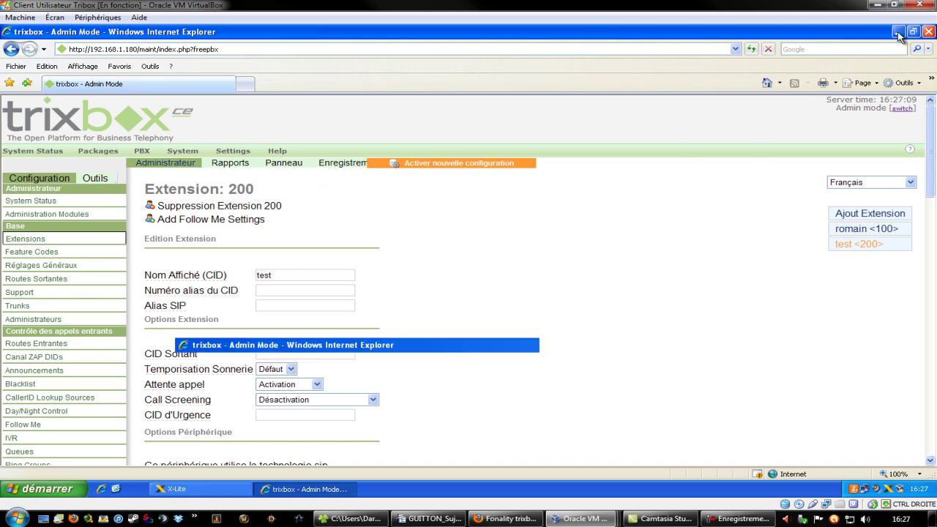
left_click(189, 490)
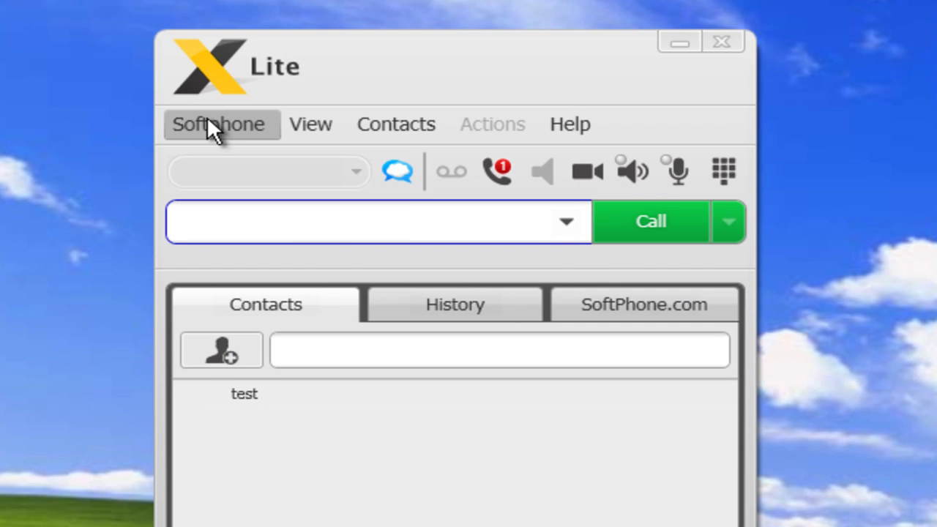
left_click(208, 119)
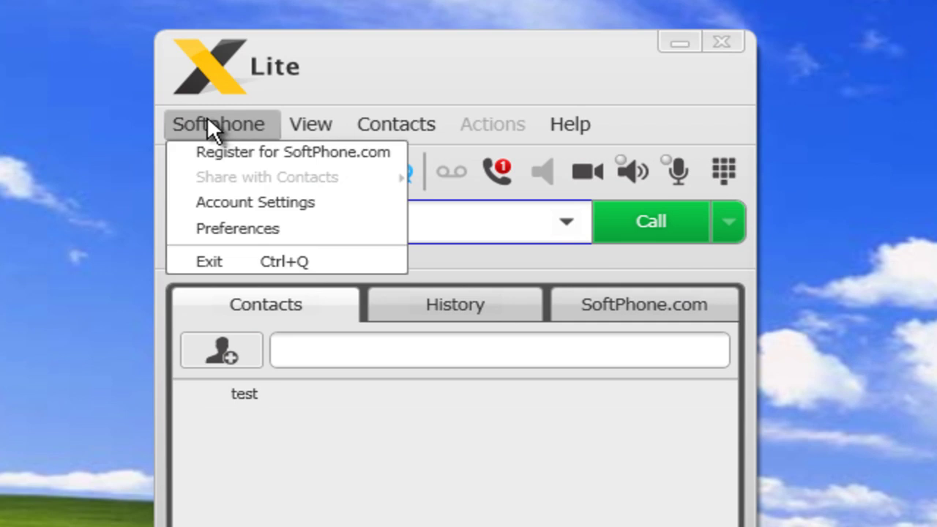
left_click(246, 205)
left_click_drag(369, 86, 781, 37)
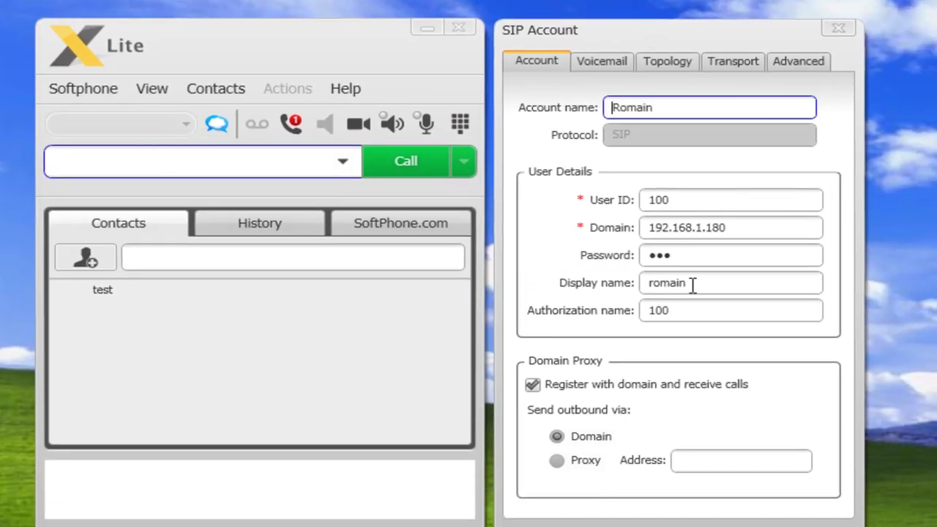
- Verify User ID 100, domain 192.168.1.180, display name and authorization name 100, then close
left_click_drag(692, 206, 609, 205)
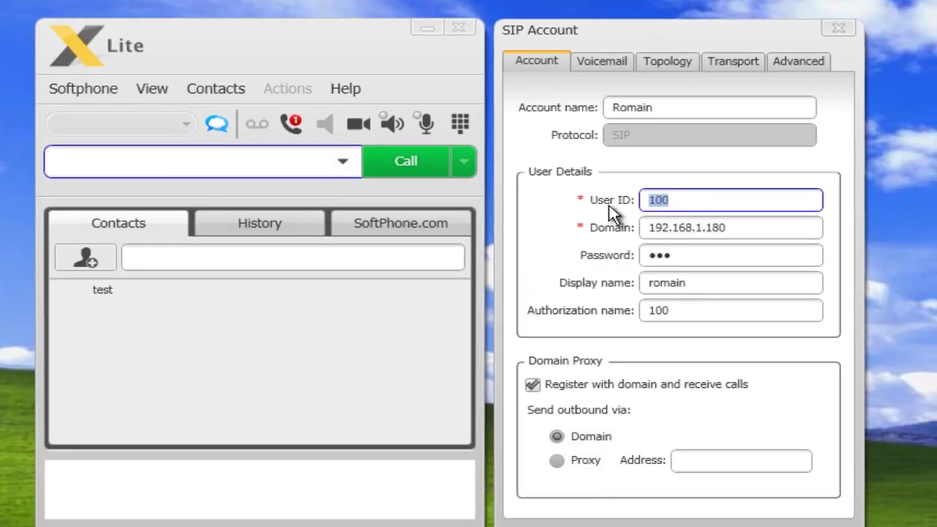
left_click_drag(792, 228, 563, 228)
key("Tab")
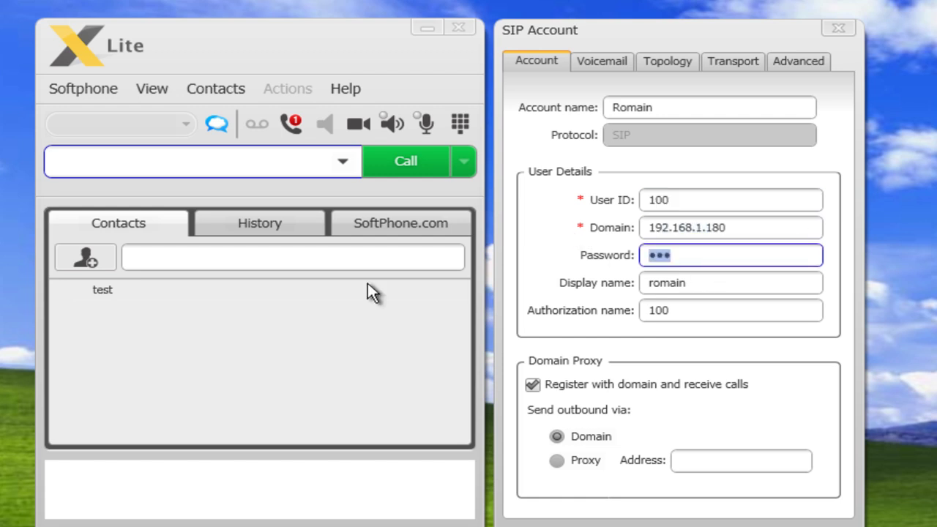
left_click(688, 201)
left_click(691, 254)
left_click(703, 283)
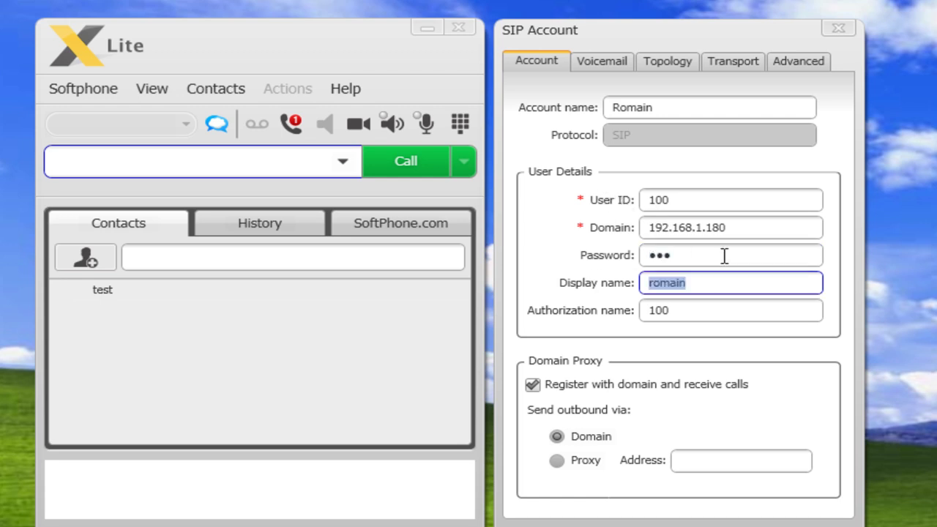
left_click(713, 283)
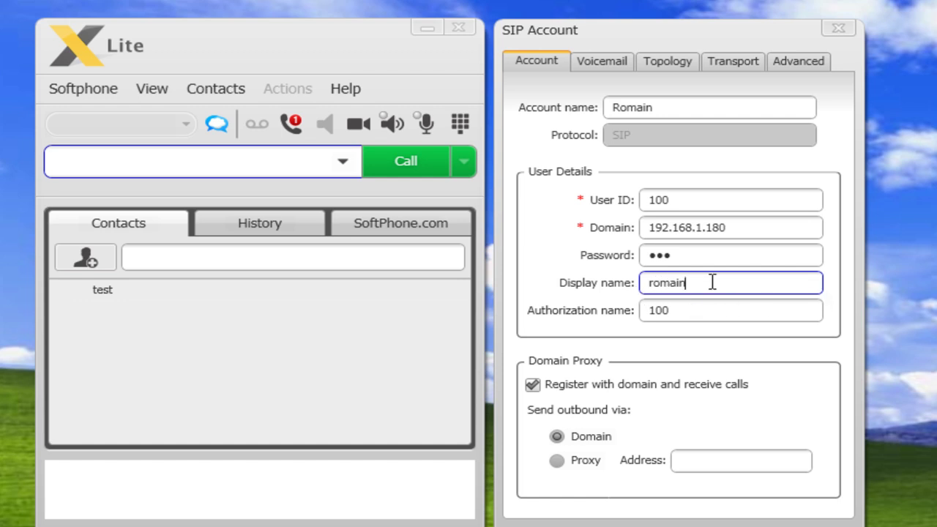
left_click_drag(711, 282, 603, 284)
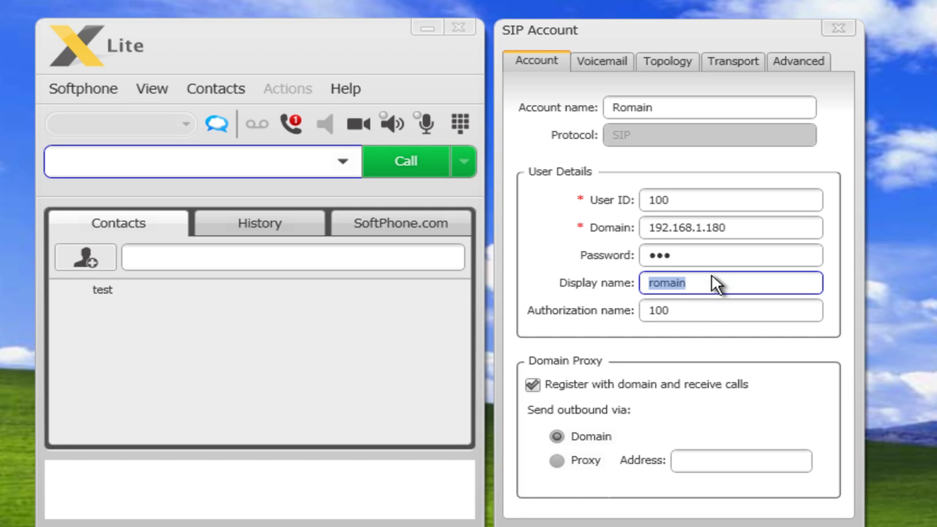
key("Tab")
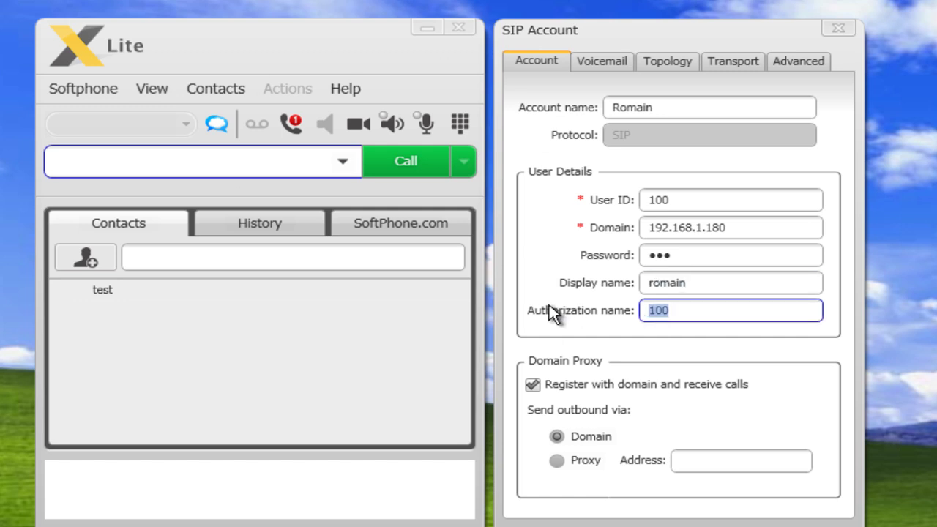
double_click(690, 199)
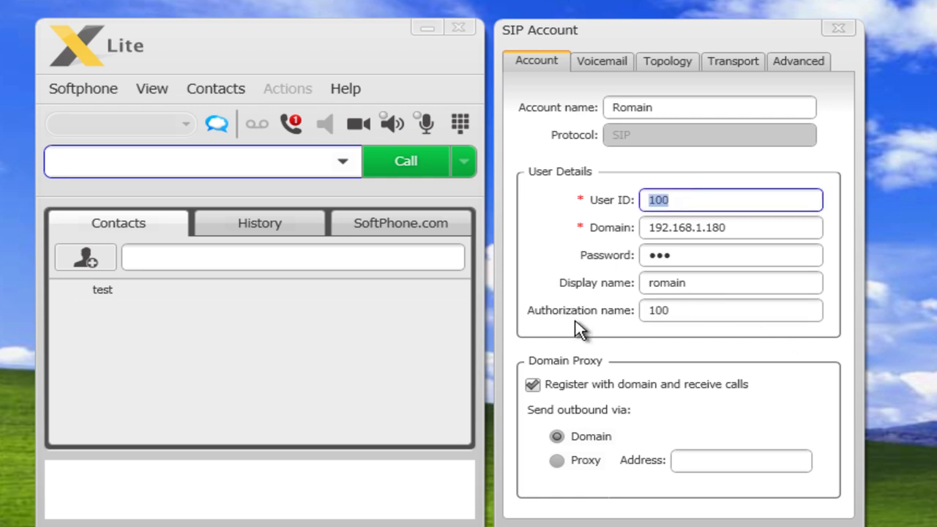
double_click(684, 312)
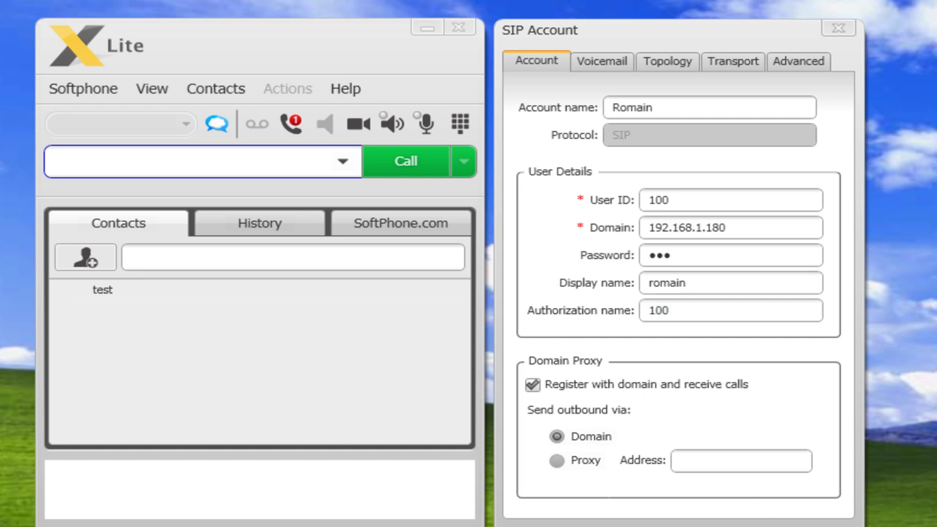
key("Return")
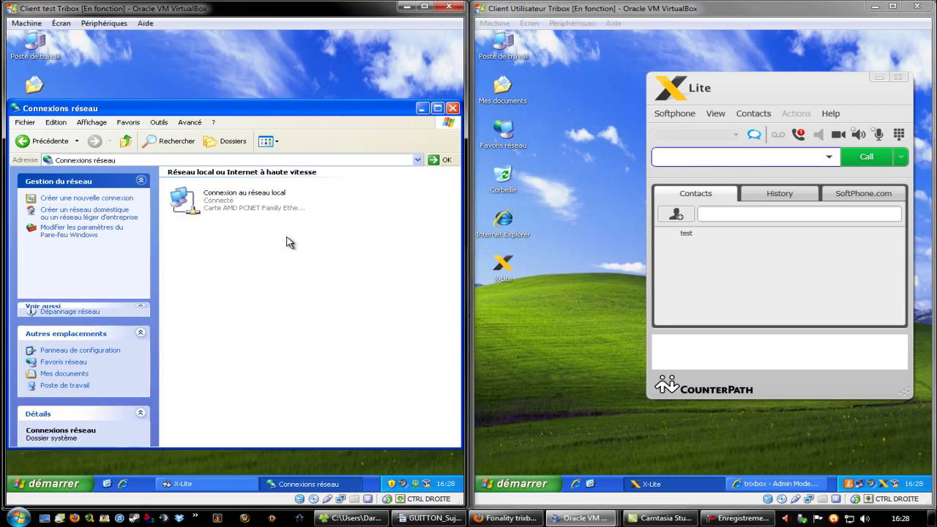
- Close Connexions réseau, toggle the X-Lite side panel, and shift the phone left, showing username 200
left_click(453, 107)
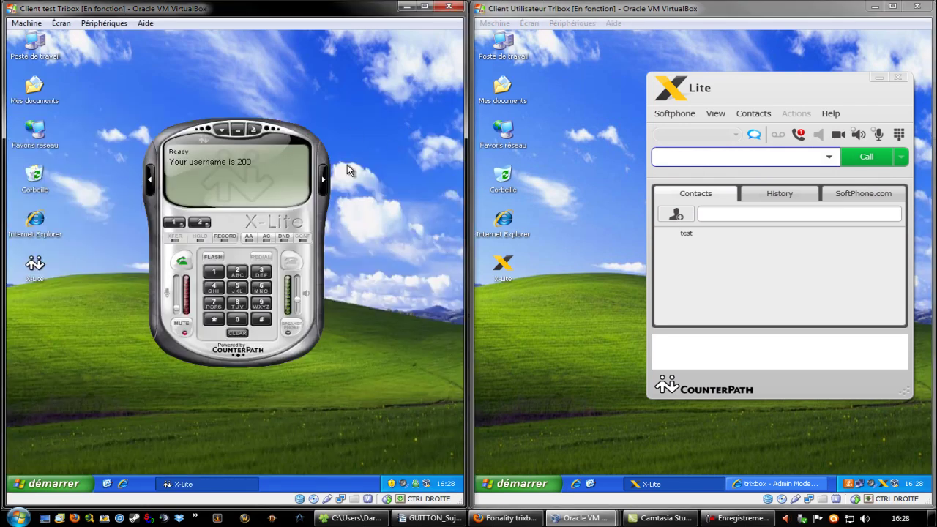
left_click(323, 178)
left_click_drag(192, 131, 156, 127)
left_click(434, 177)
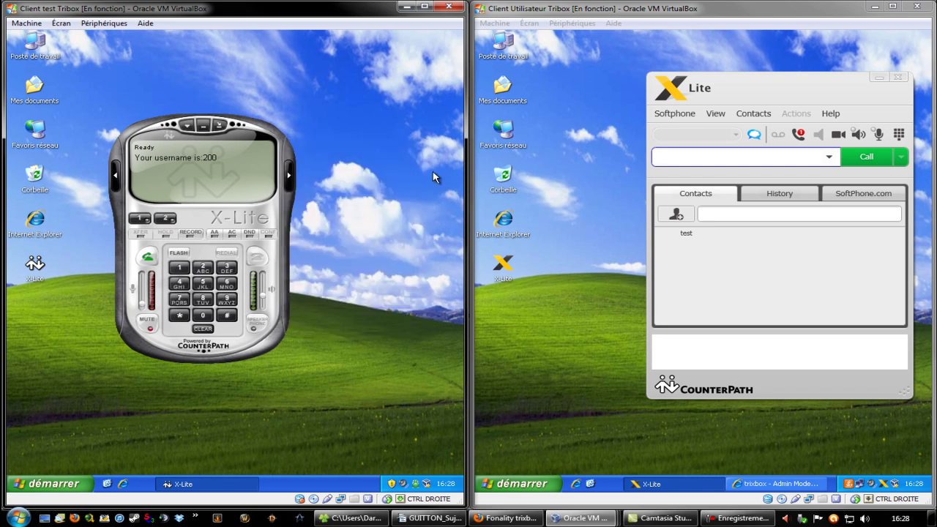
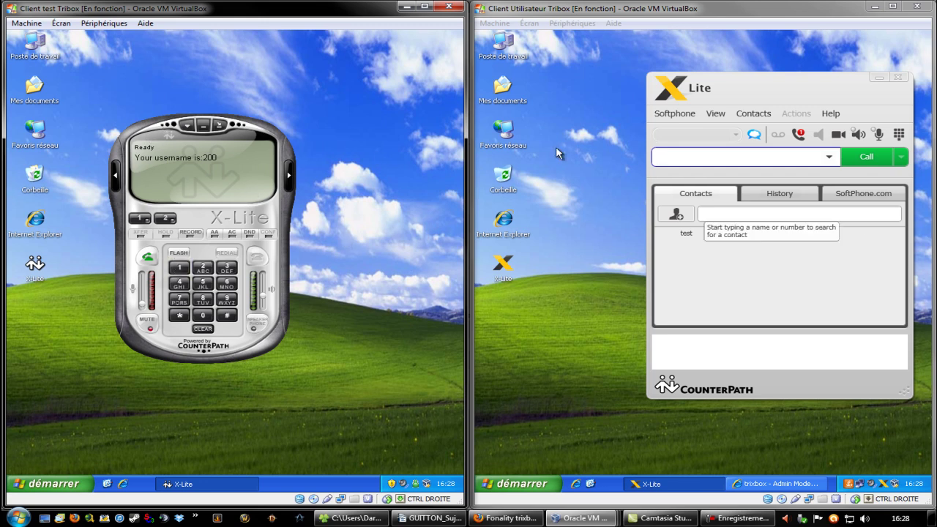
- Open the first phone's SIP accounts list and the properties of account 200 on 192.168.1.180
left_click(188, 125)
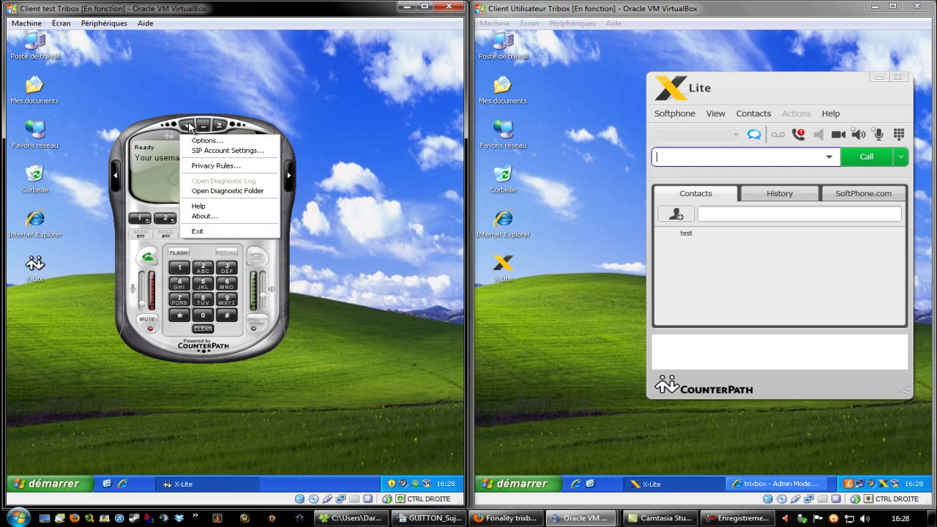
left_click(240, 153)
left_click(155, 258)
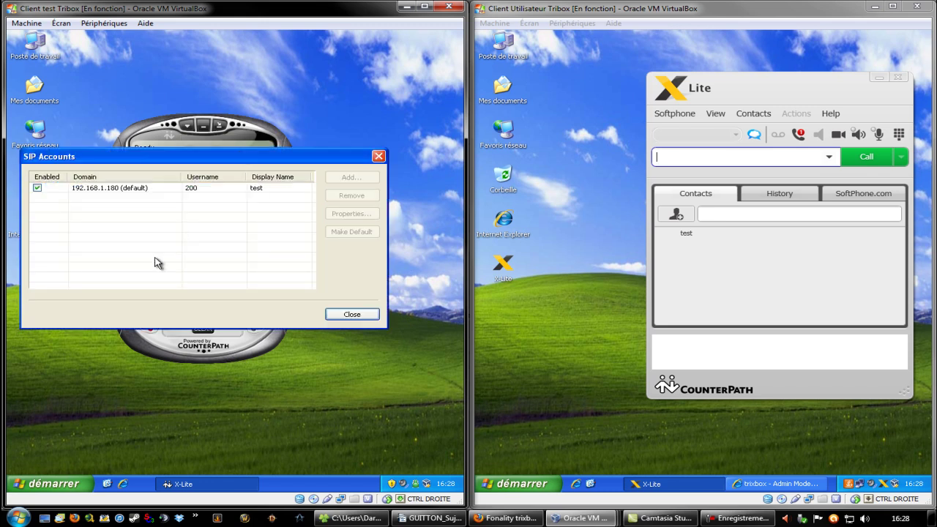
left_click_drag(159, 159, 197, 146)
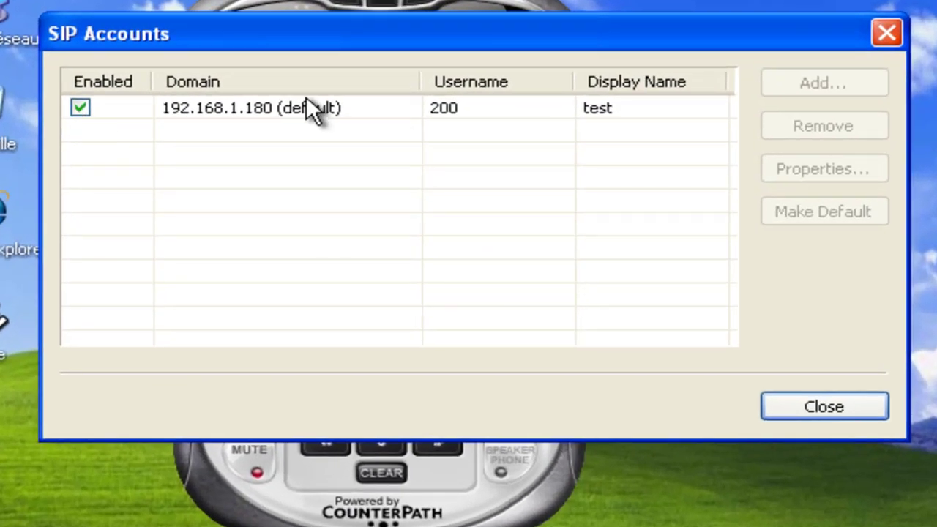
left_click(267, 108)
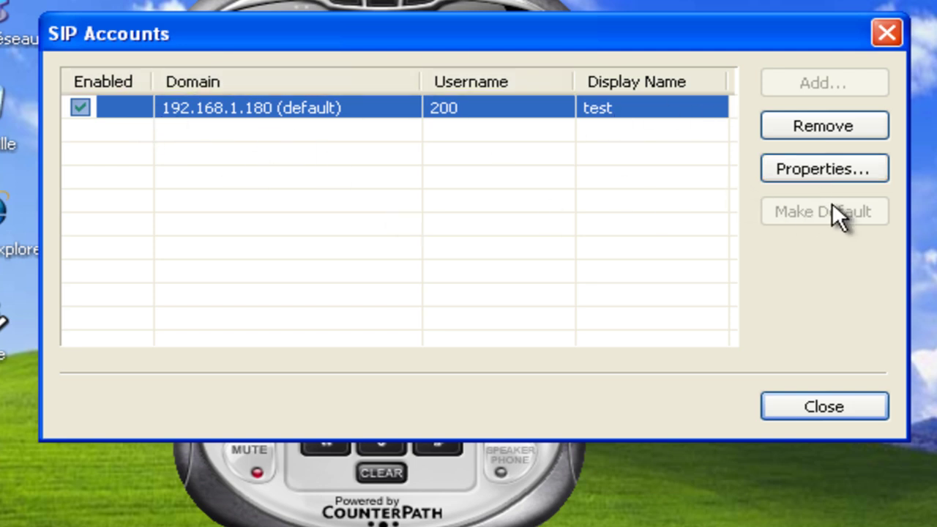
left_click(821, 168)
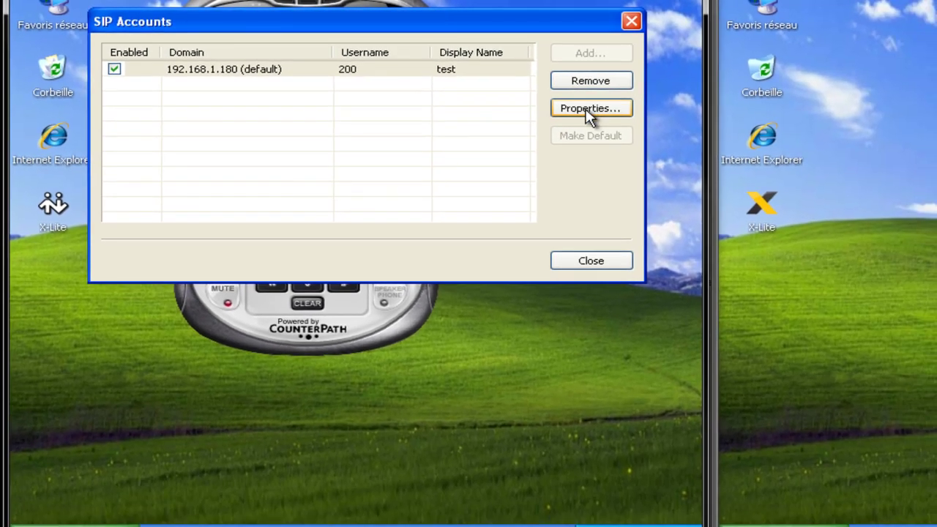
left_click(653, 125)
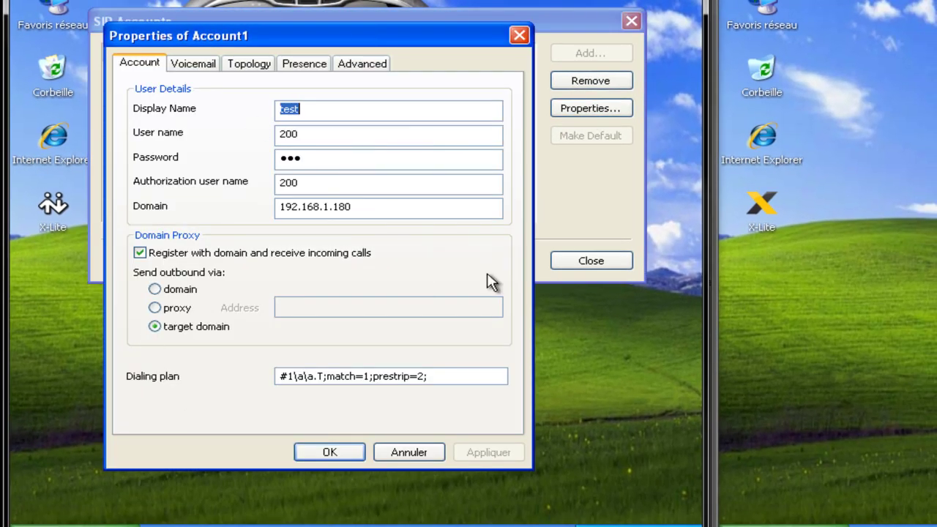
- Check account 200's display name 'test', user name, password, authorization name and domain 192.168.1.180
left_click(352, 112)
key("shift+Home")
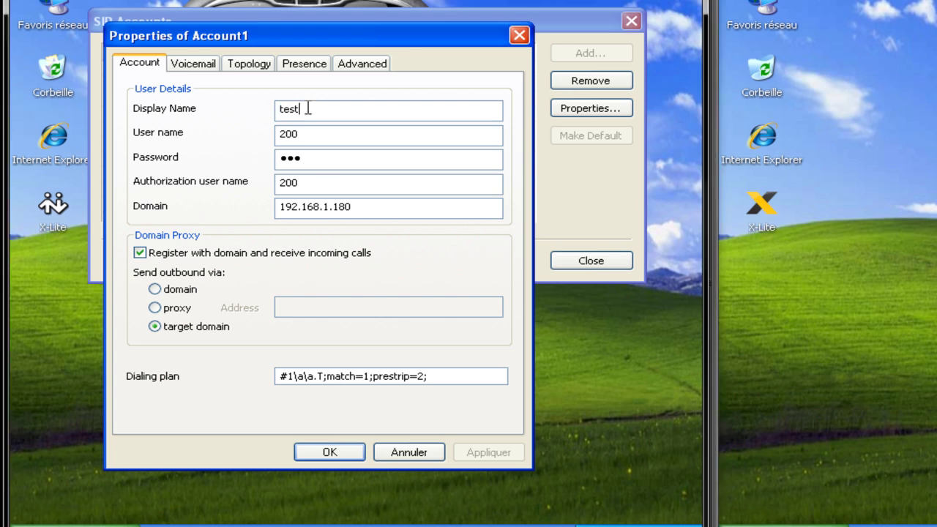
key("Tab")
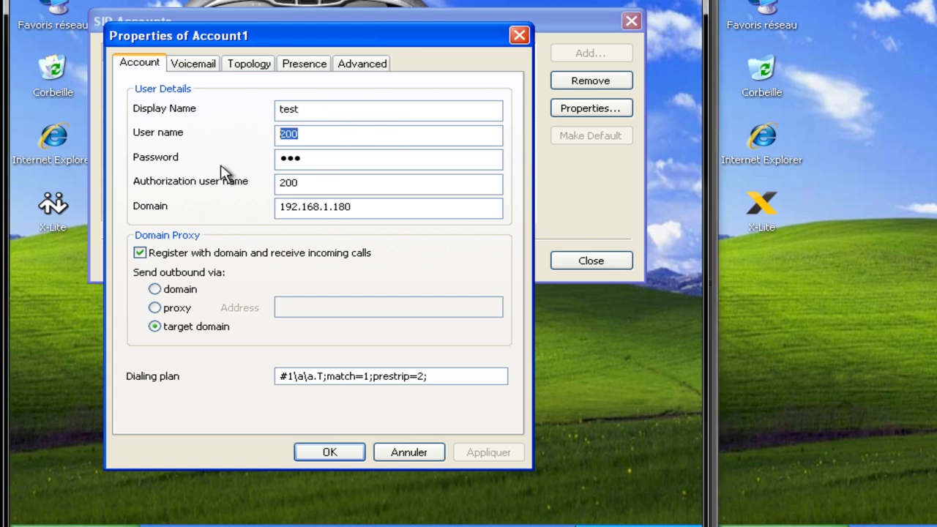
key("Tab")
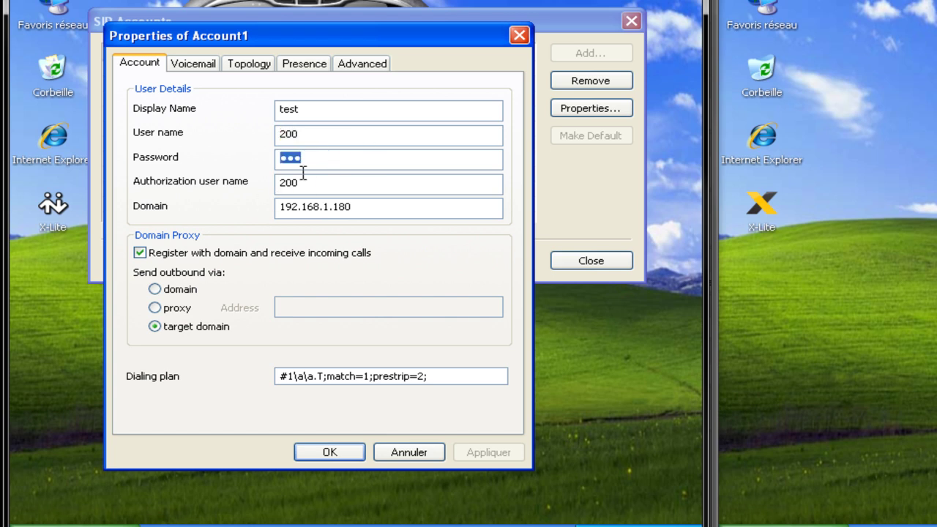
key("Tab")
double_click(390, 211)
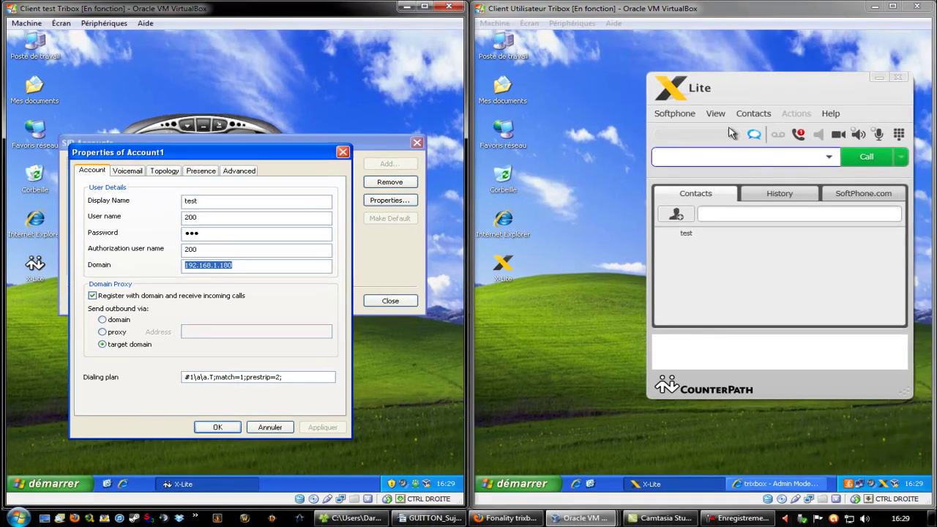
left_click(672, 115)
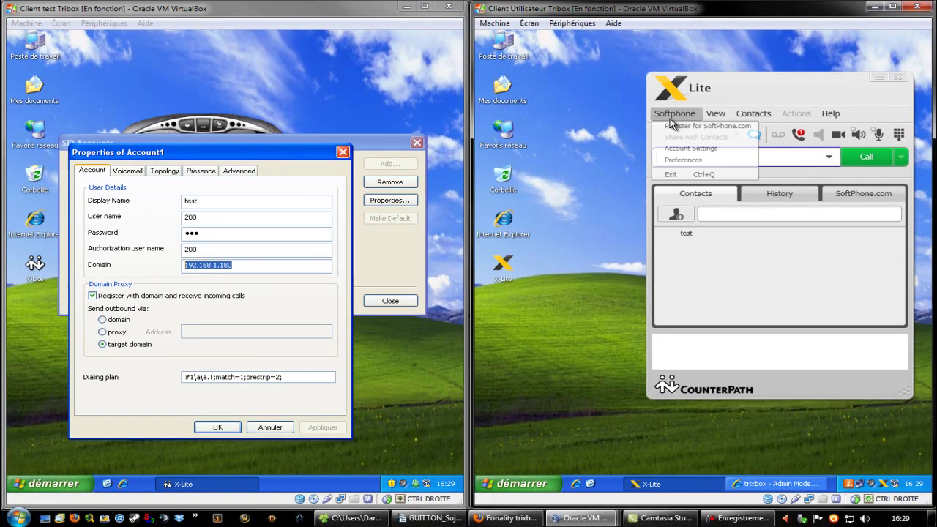
- Show the second phone's account for user 100 and browse the first account's Voicemail, Topology, Presence and Advanced tabs
left_click(700, 148)
left_click_drag(675, 101, 587, 107)
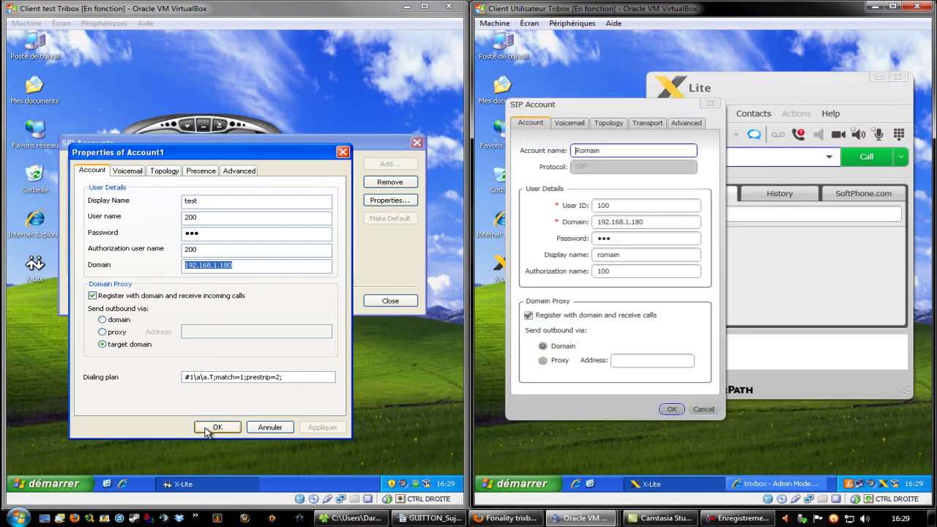
left_click(130, 172)
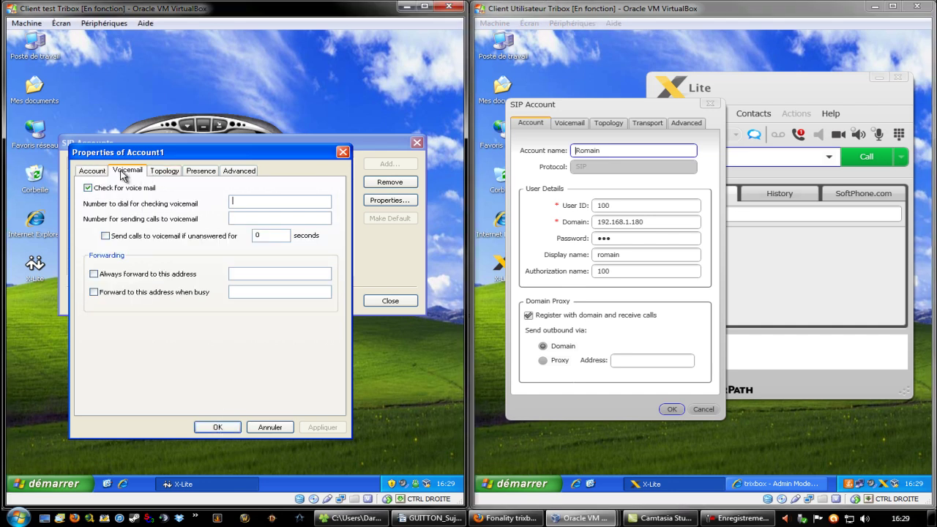
left_click(168, 172)
left_click(205, 172)
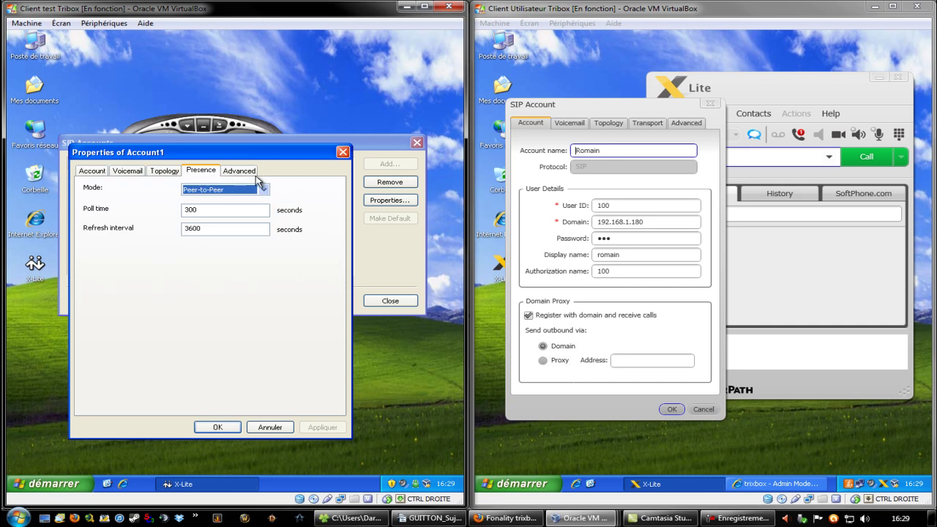
left_click(242, 172)
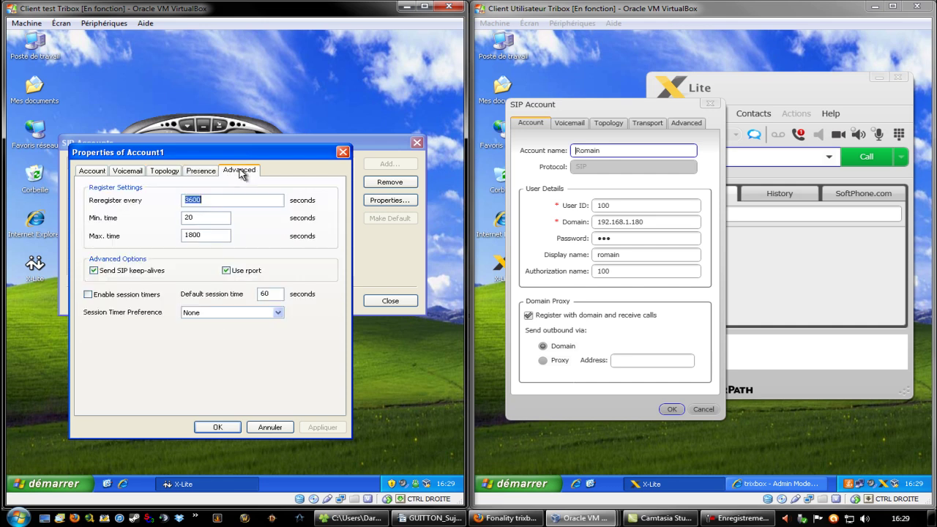
left_click(207, 431)
- Revisit the Presence, Topology and Voicemail tabs, then confirm both account dialogs with OK
left_click(201, 171)
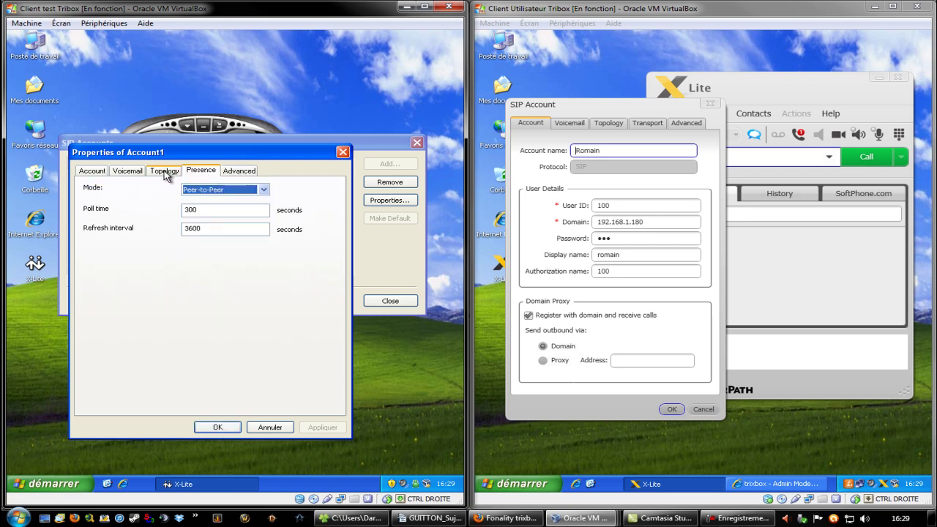
left_click(165, 172)
left_click(136, 170)
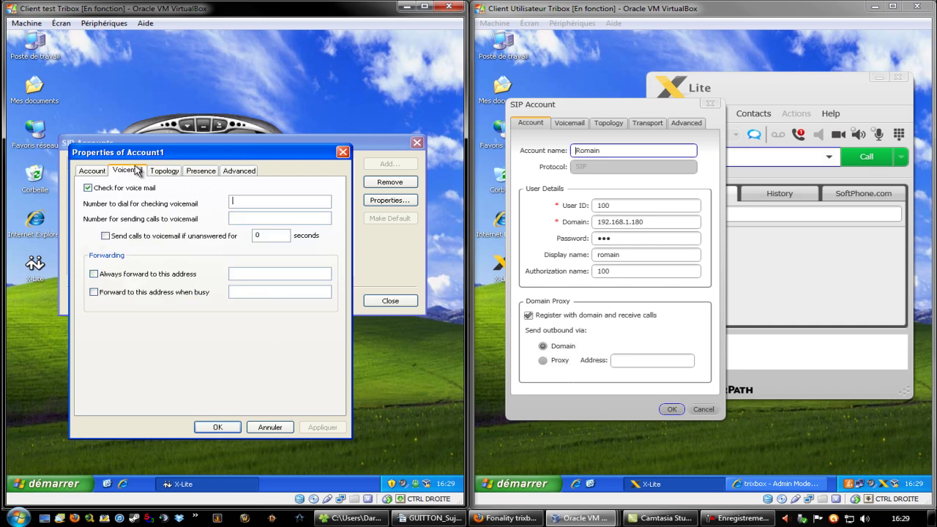
left_click(91, 172)
left_click(214, 431)
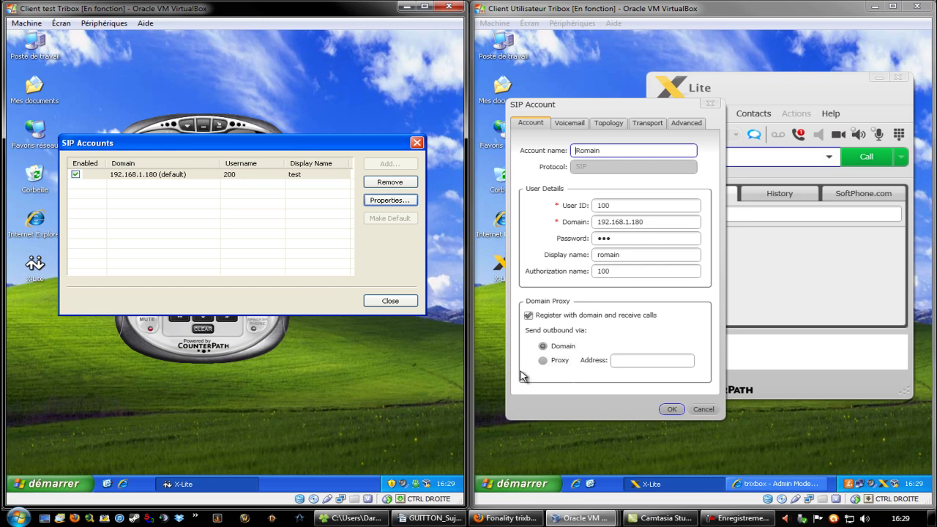
left_click(671, 410)
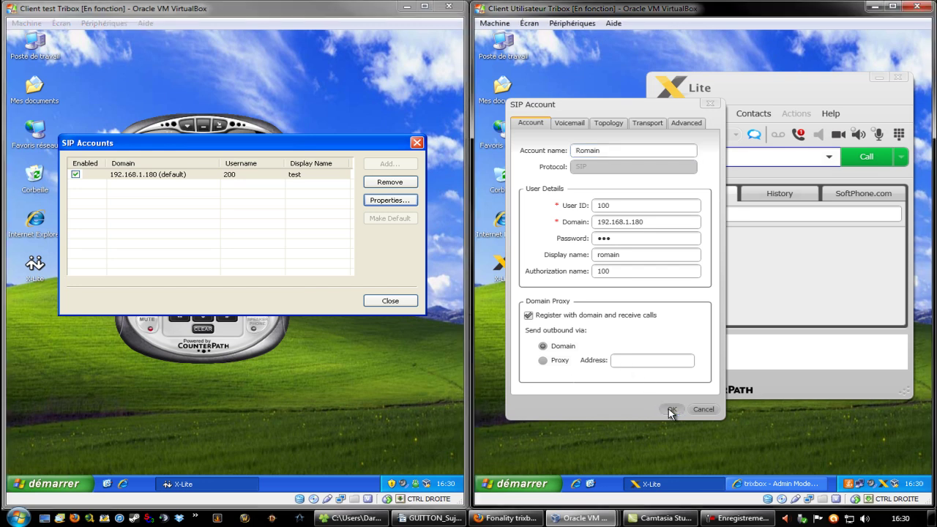
- Close the first phone's SIP Accounts list, then open and dismiss the second phone's Contacts menu
left_click(390, 300)
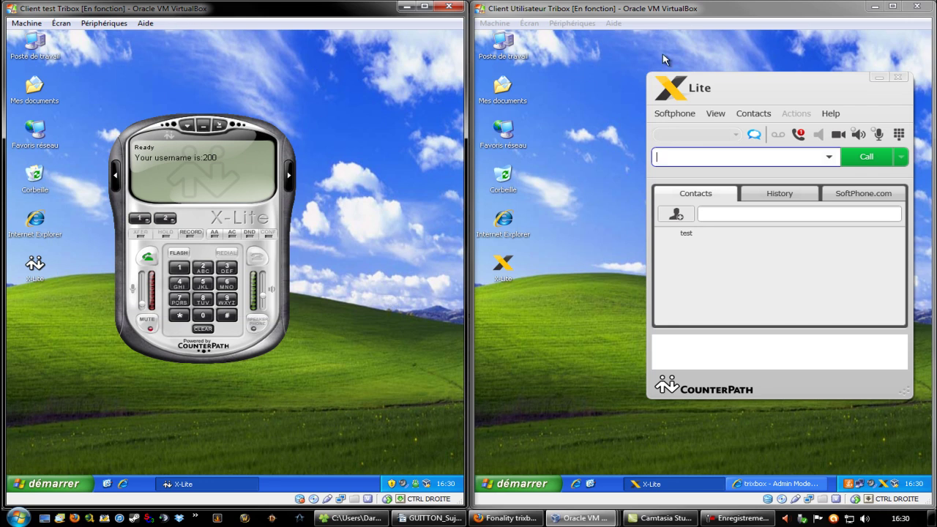
left_click(712, 156)
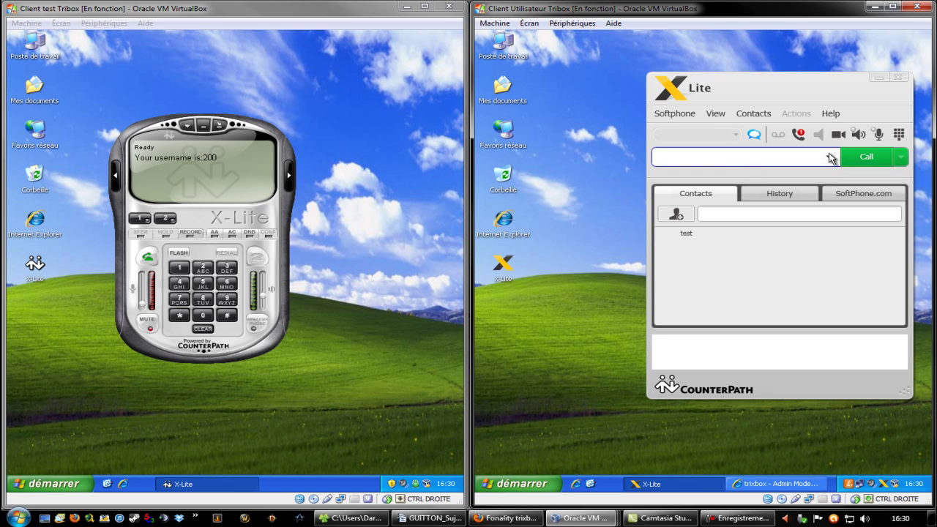
left_click(753, 114)
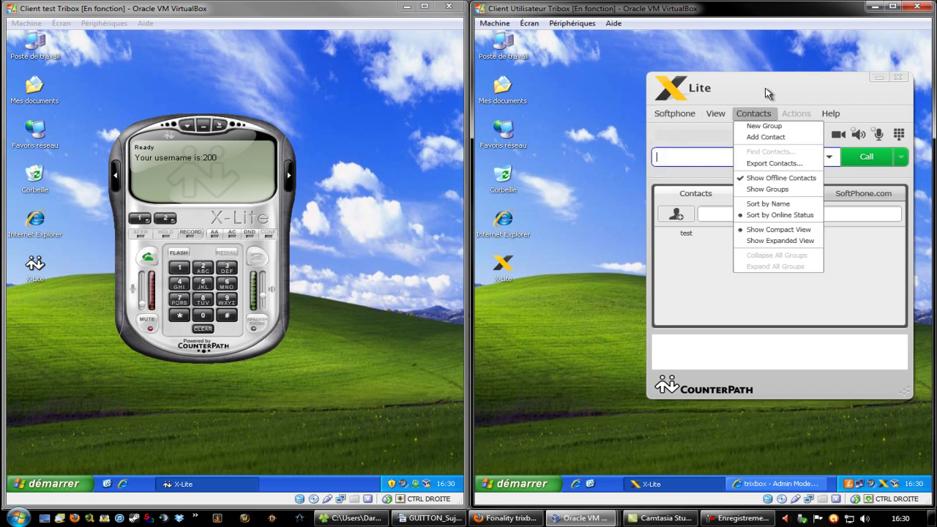
left_click(759, 97)
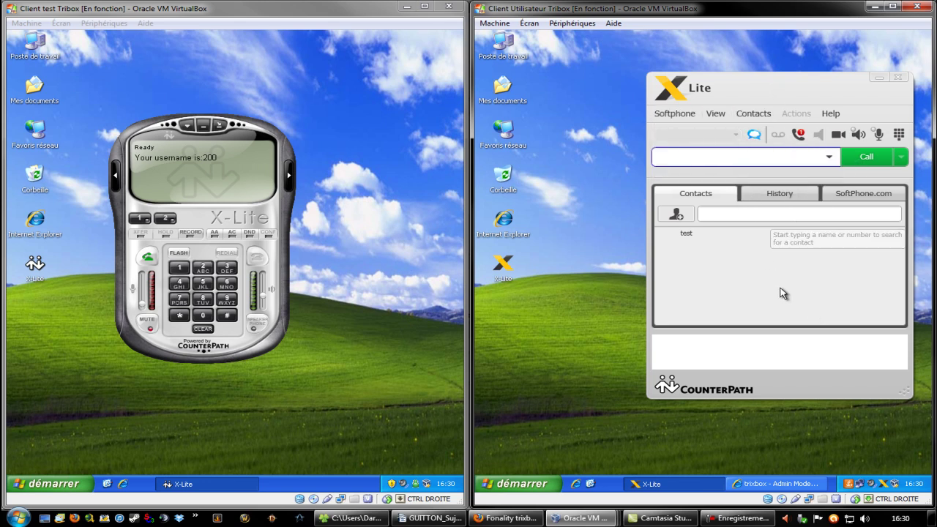
- Add a new contact named 'test' with phone number 200
left_click(676, 215)
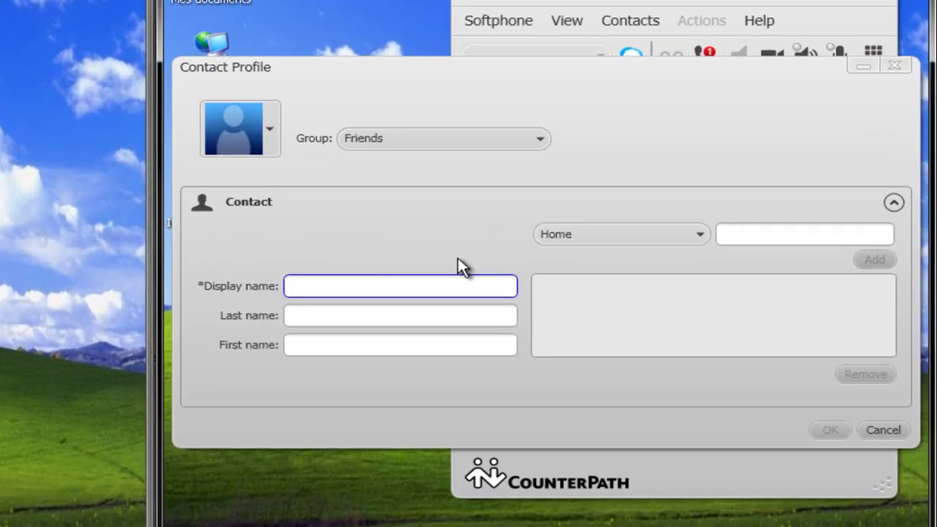
type("test")
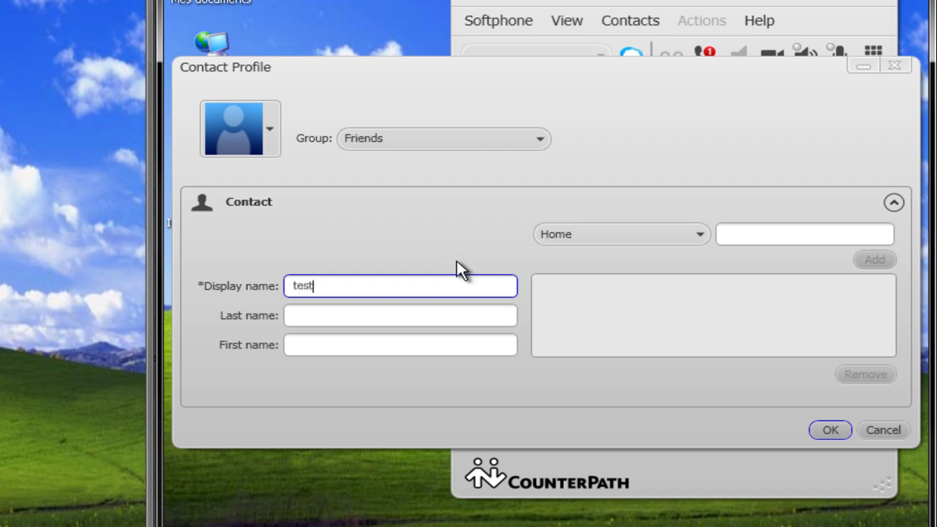
key("Tab")
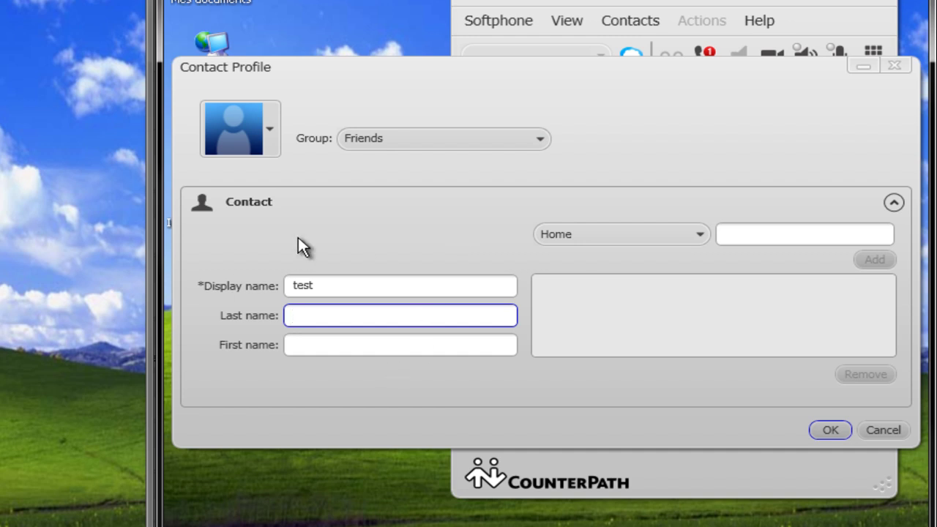
left_click(690, 234)
left_click(691, 234)
left_click(805, 235)
type("200")
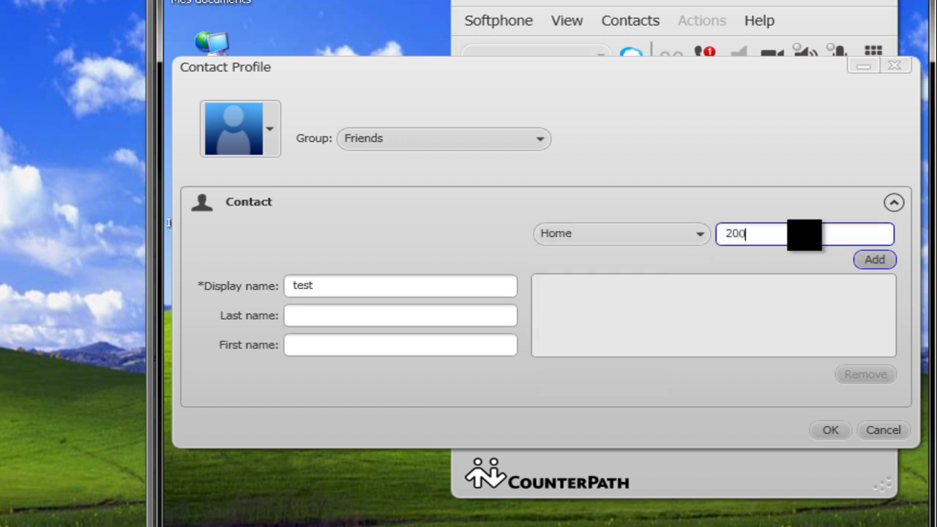
left_click(870, 260)
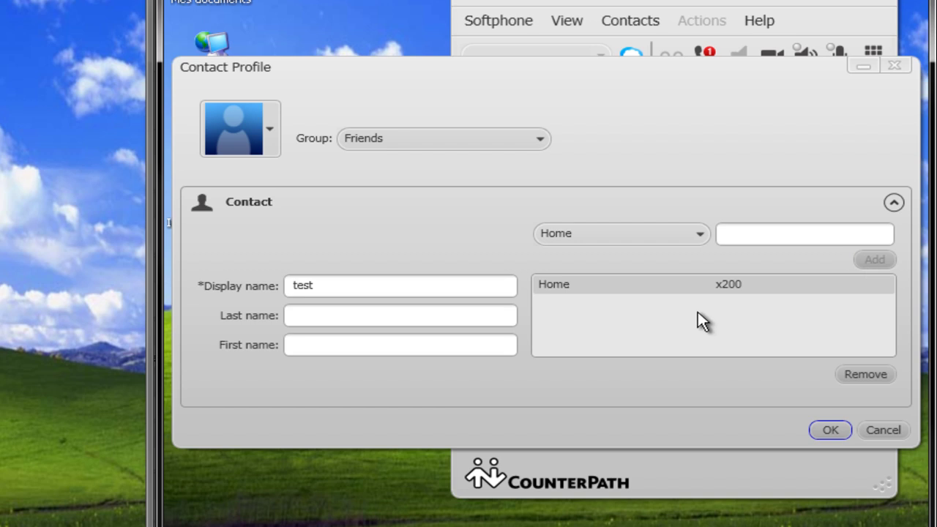
- Change number 200's type from Home to Work and save the contact profile
double_click(575, 285)
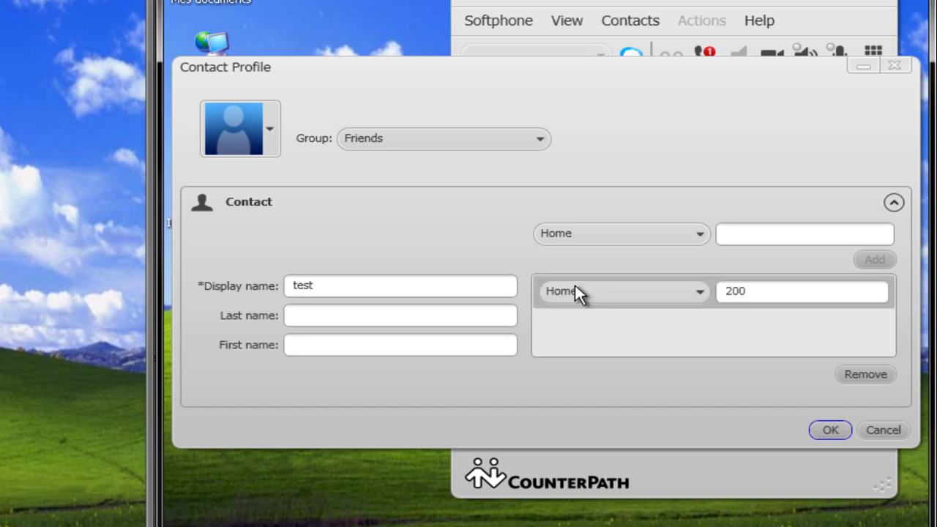
left_click(706, 292)
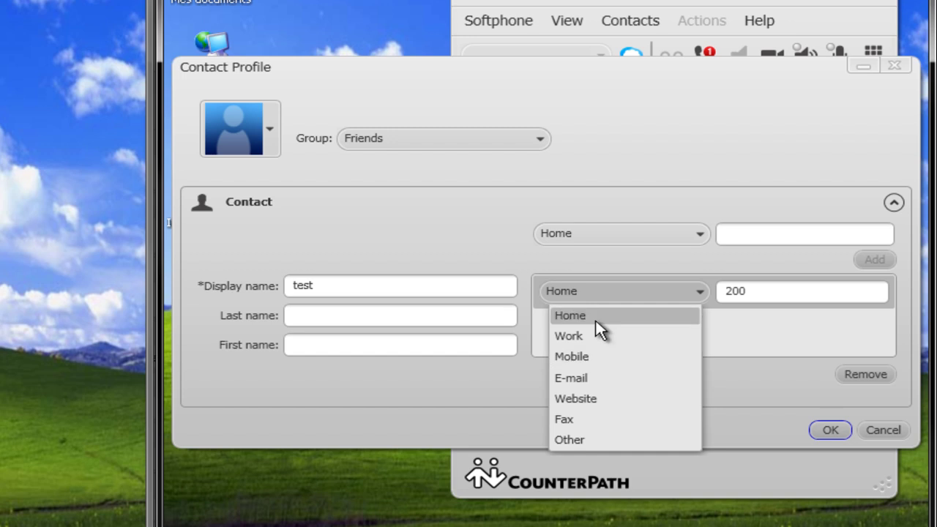
left_click(569, 336)
left_click(684, 290)
left_click(684, 289)
left_click(836, 430)
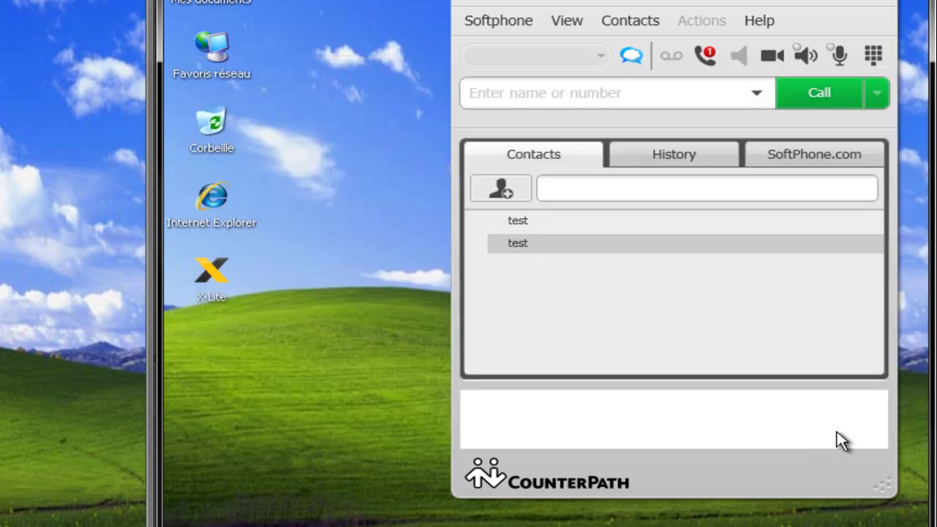
- Call the test contact at x200, hang up while it rings, then enter 200 to dial
left_click(549, 221)
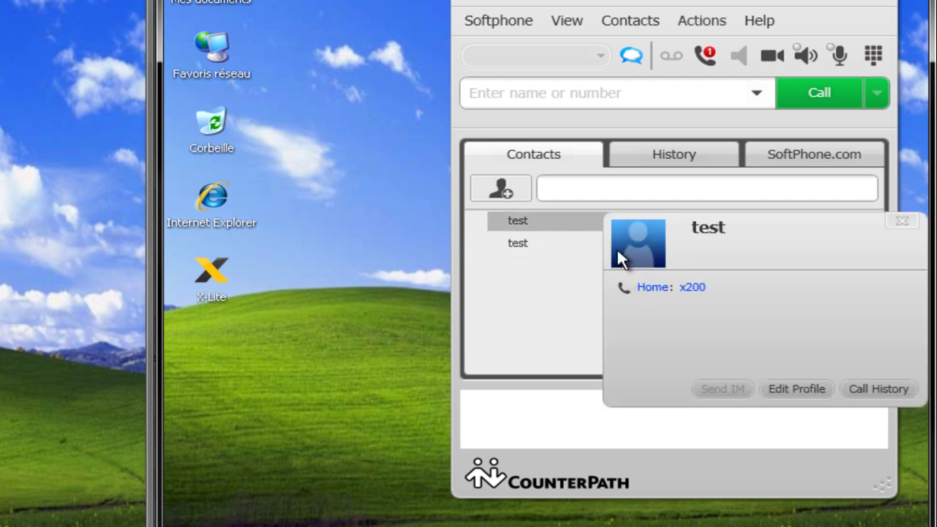
left_click(905, 220)
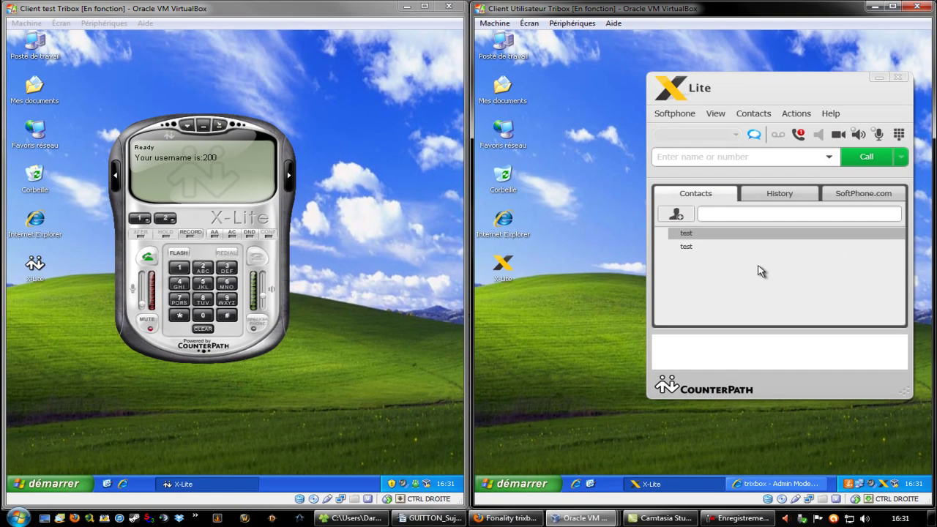
double_click(745, 248)
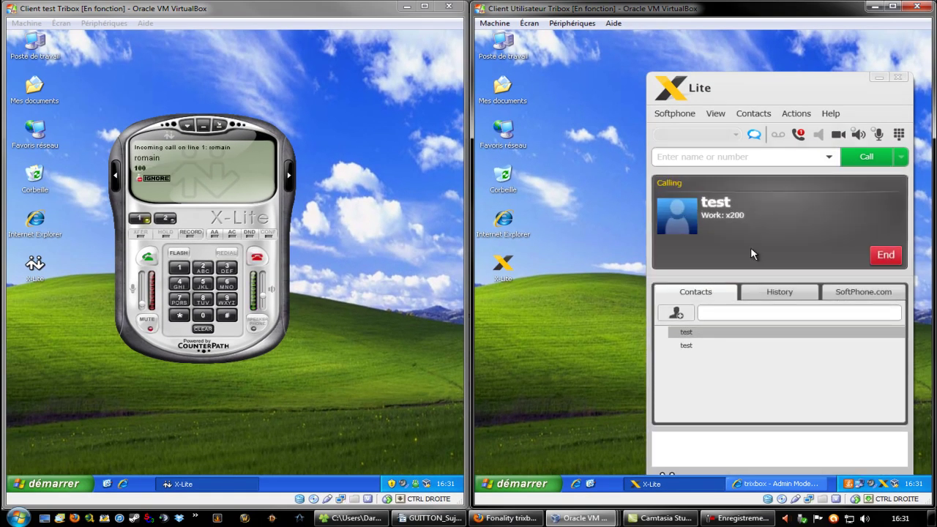
left_click(147, 134)
left_click_drag(146, 134, 113, 105)
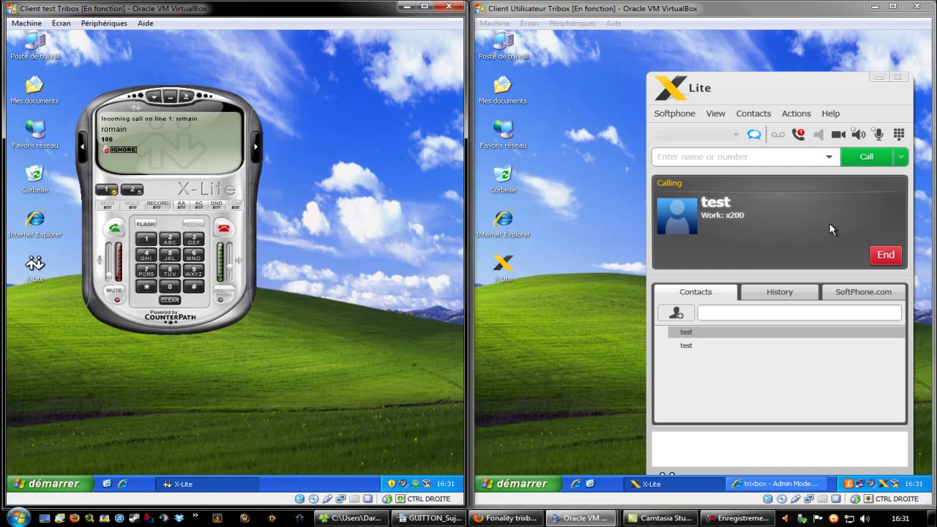
left_click(883, 260)
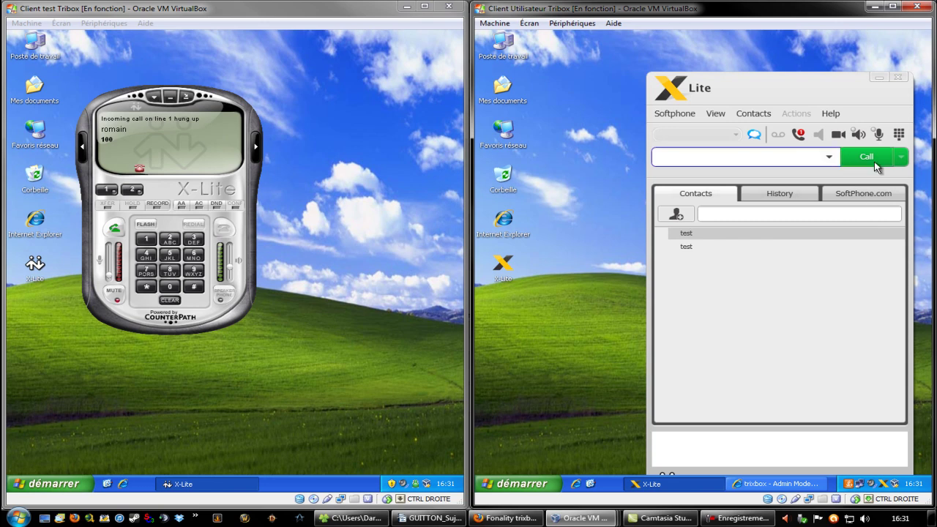
type("200")
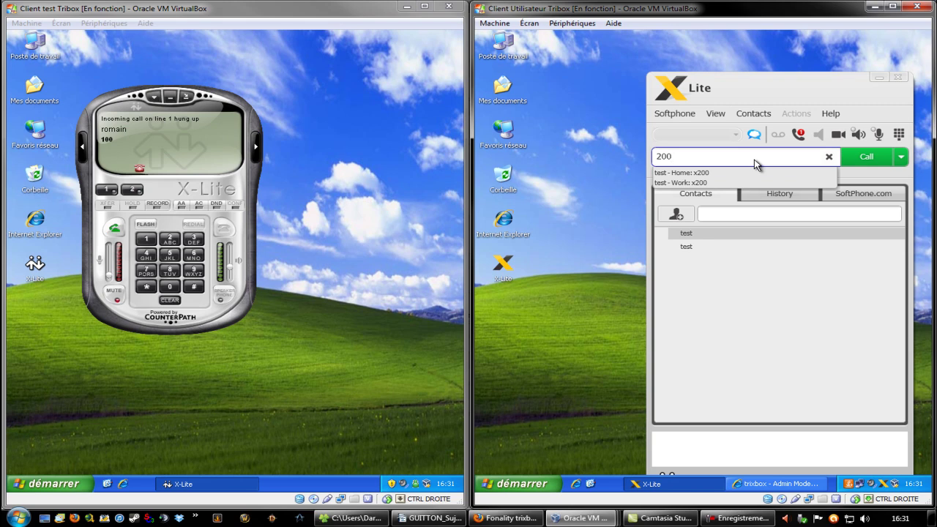
- Dial 200 from the right phone and answer the incoming call on the left softphone
key("BackSpace")
key("BackSpace")
key("BackSpace")
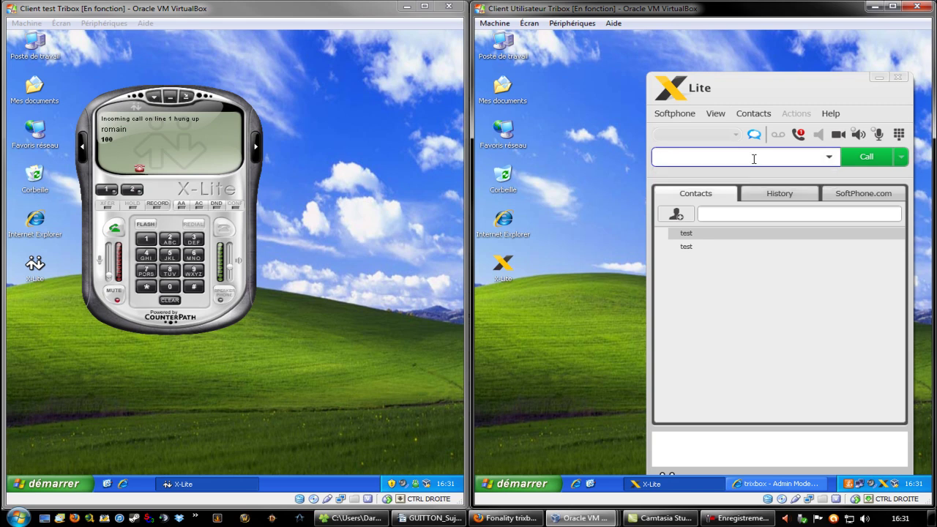
type("200")
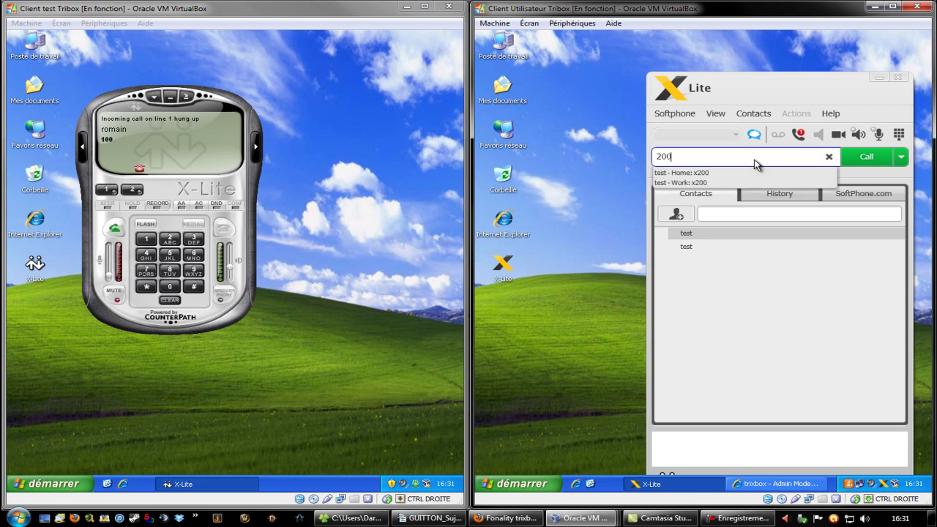
left_click(768, 289)
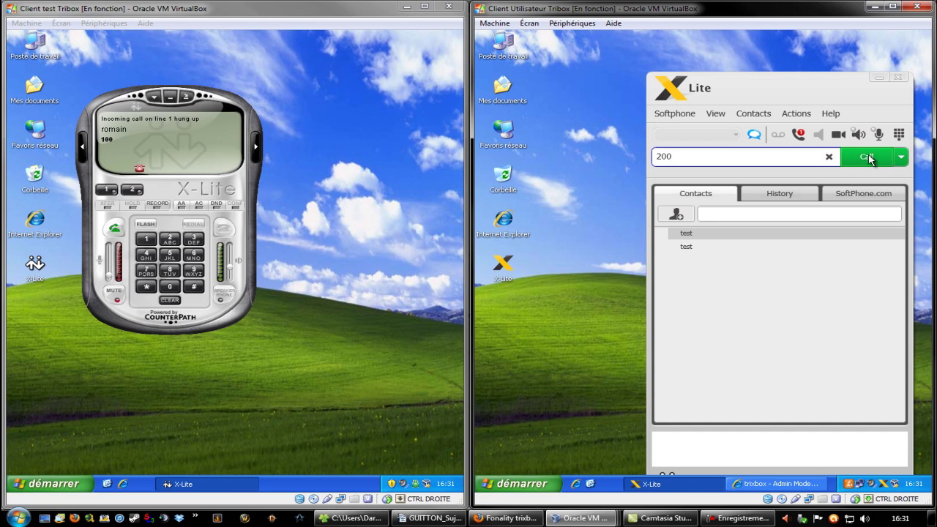
left_click(870, 161)
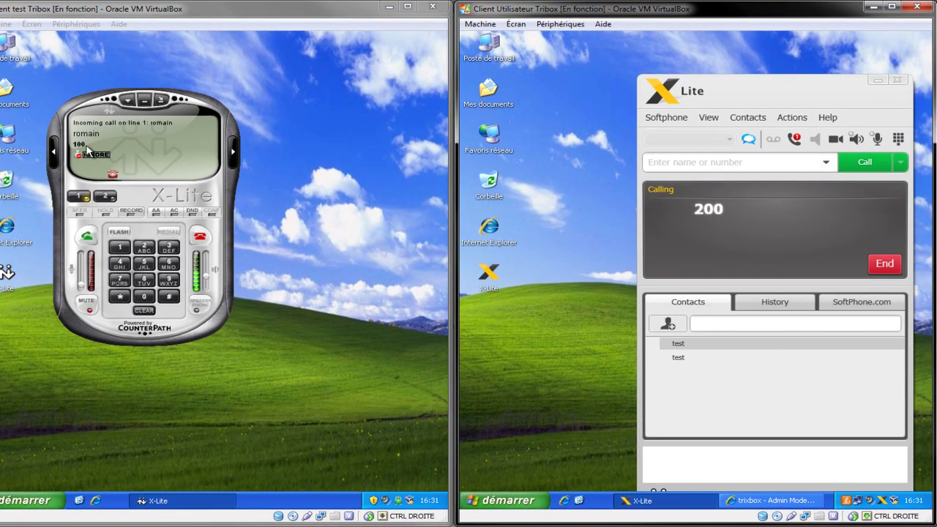
left_click(90, 137)
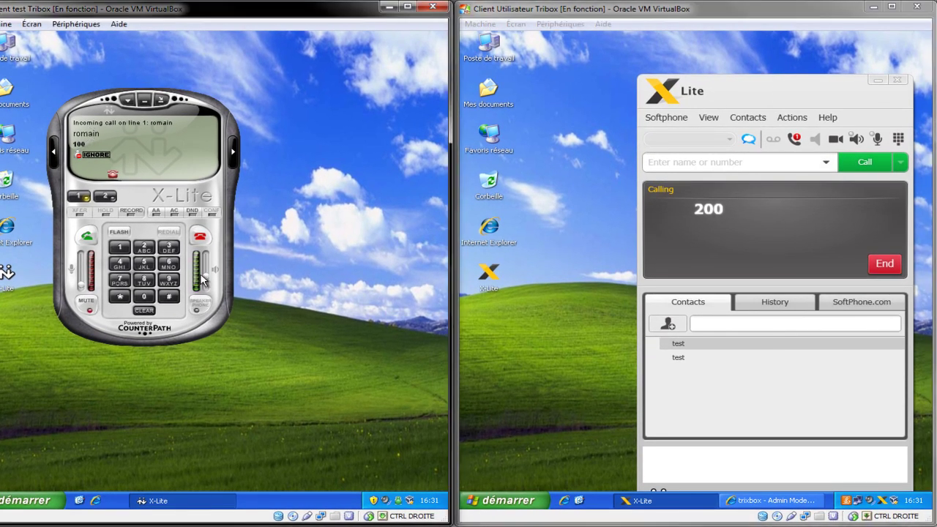
left_click(85, 235)
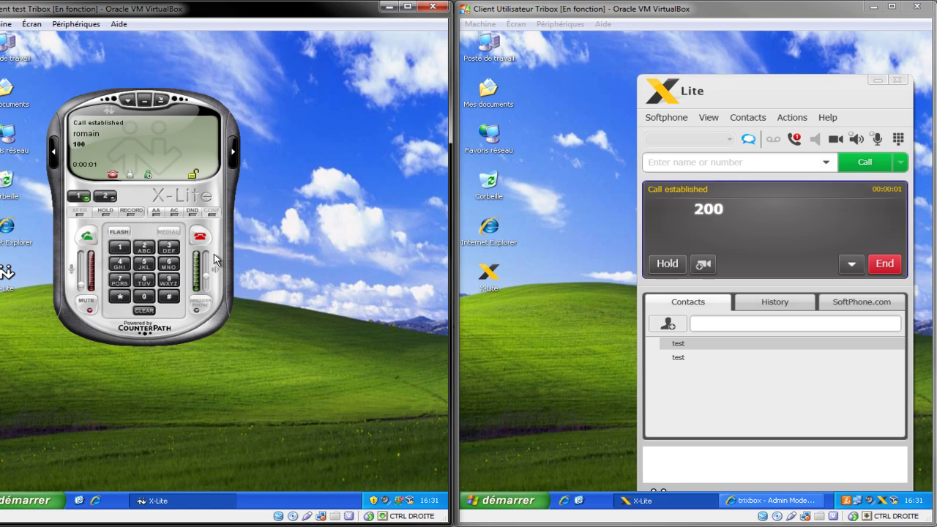
- Toggle the left phone's calls panel twice, then end the established call
left_click_drag(691, 244, 640, 216)
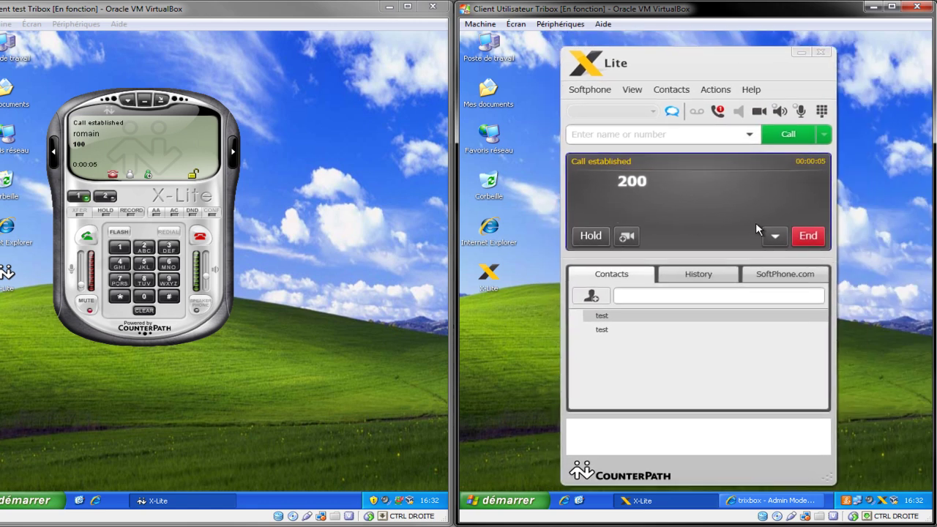
left_click(233, 153)
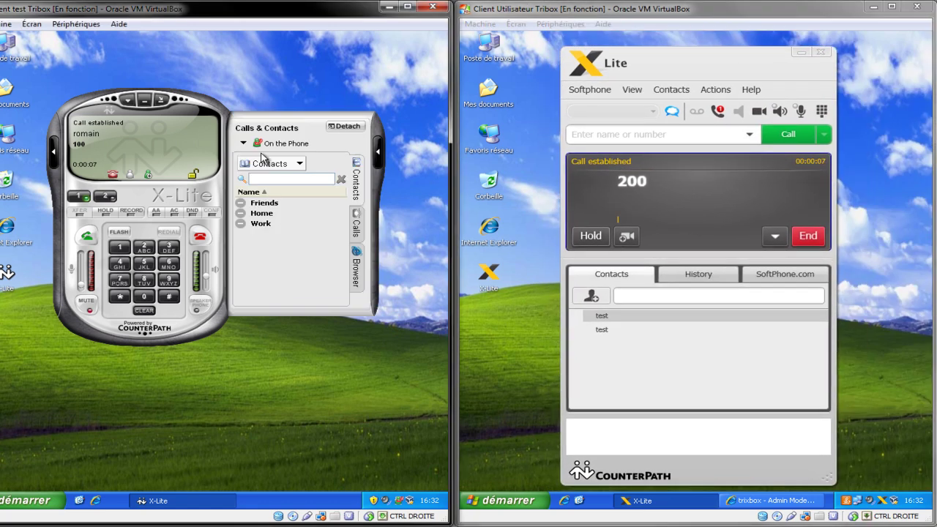
left_click(379, 156)
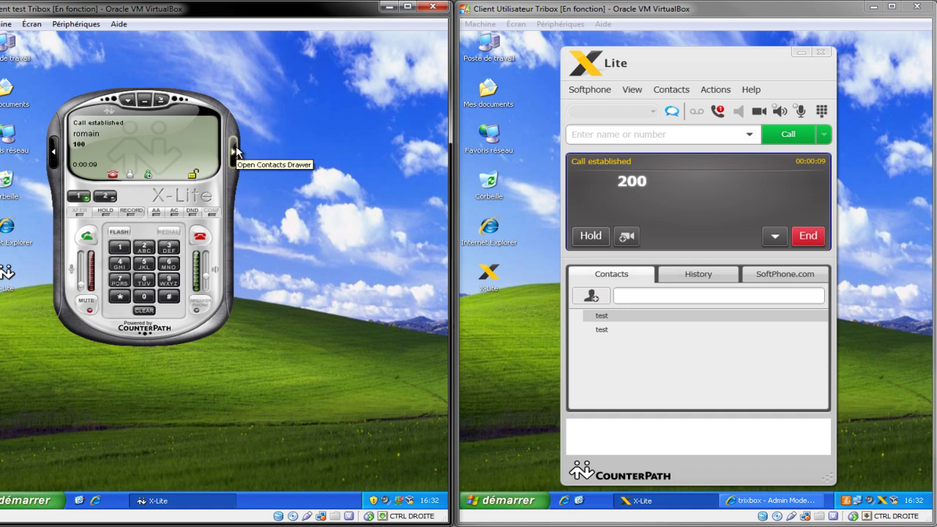
left_click(234, 152)
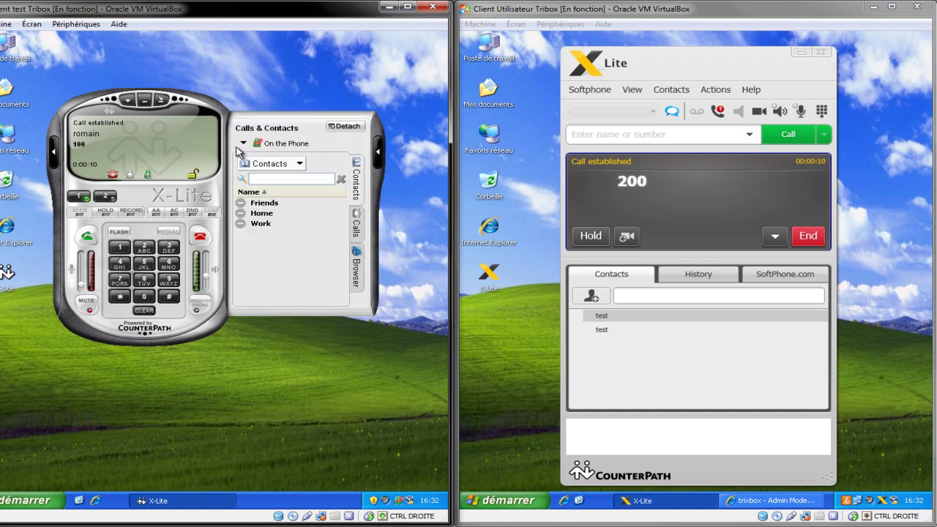
left_click(377, 156)
left_click(808, 235)
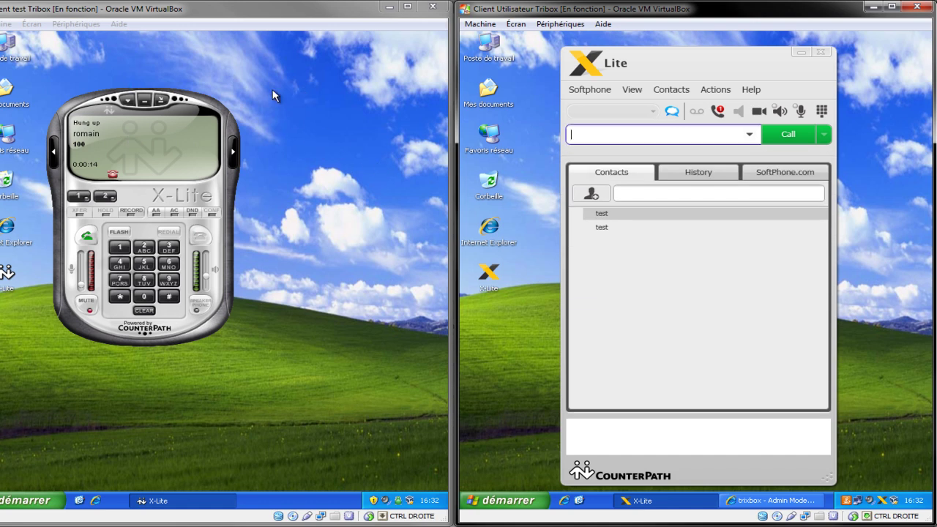
left_click_drag(106, 94, 115, 94)
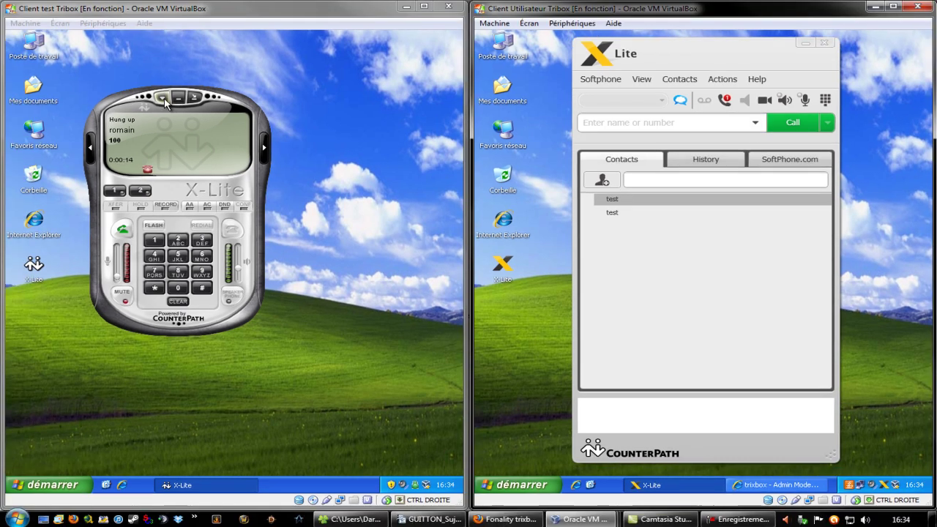
- Bring up the left softphone's Options at the audio Devices page
left_click(138, 100)
left_click(191, 114)
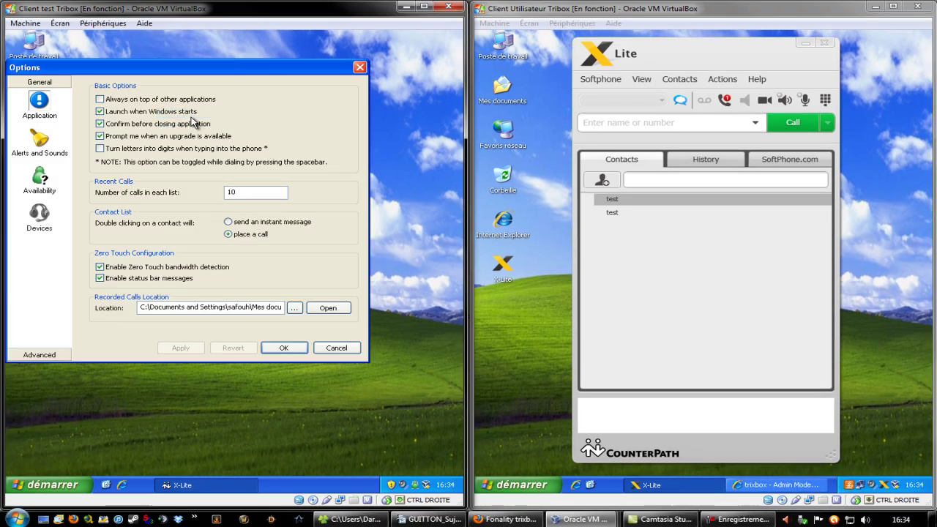
left_click(38, 213)
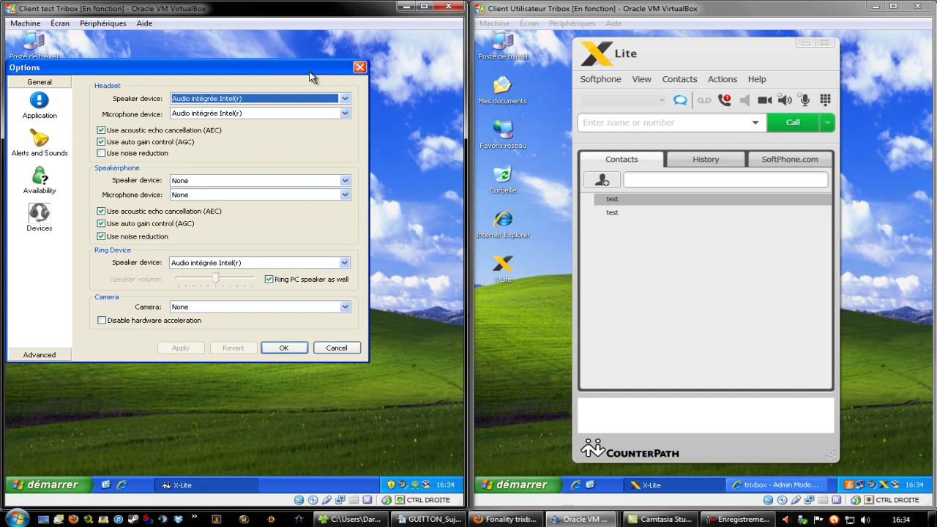
left_click(38, 229)
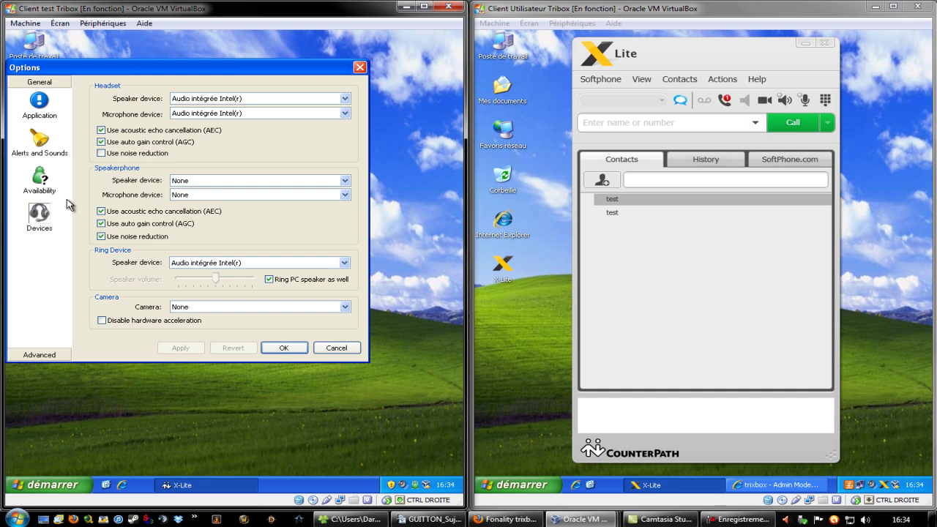
- Keep Audio intégrée Intel(r) as headset speaker and turn off automatic gain control
left_click(345, 99)
left_click(345, 99)
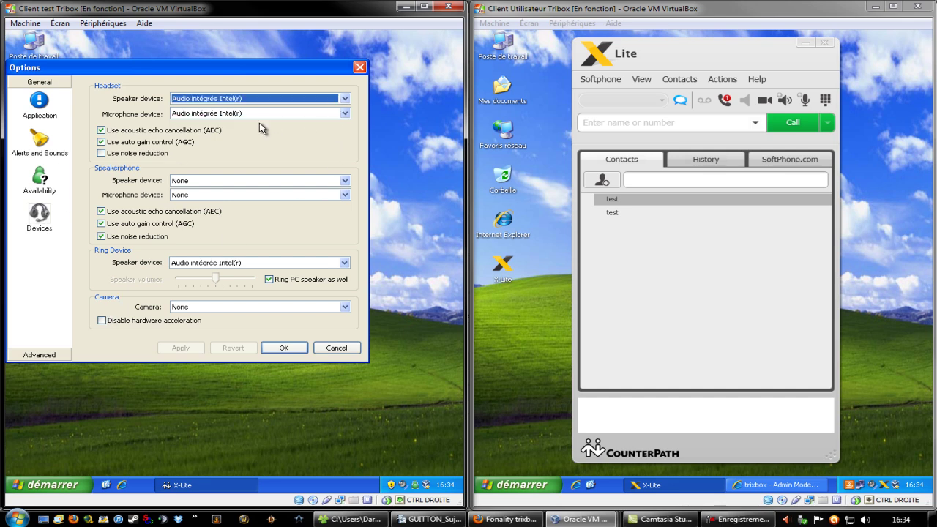
left_click(265, 100)
left_click(271, 98)
left_click_drag(182, 71, 228, 77)
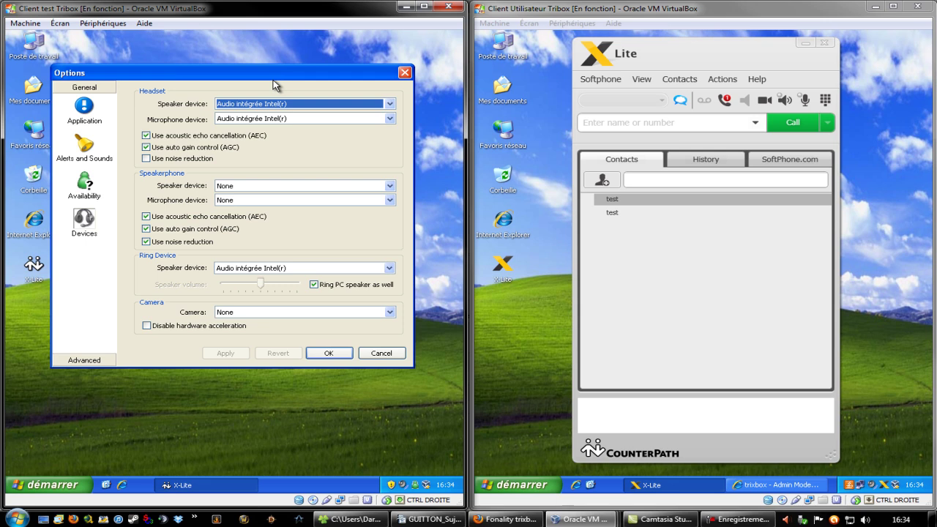
left_click(366, 104)
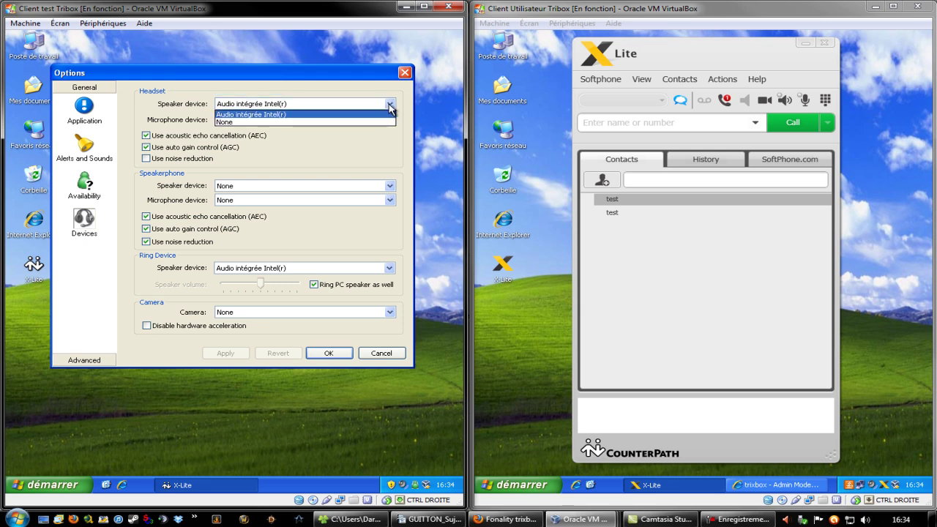
left_click(391, 107)
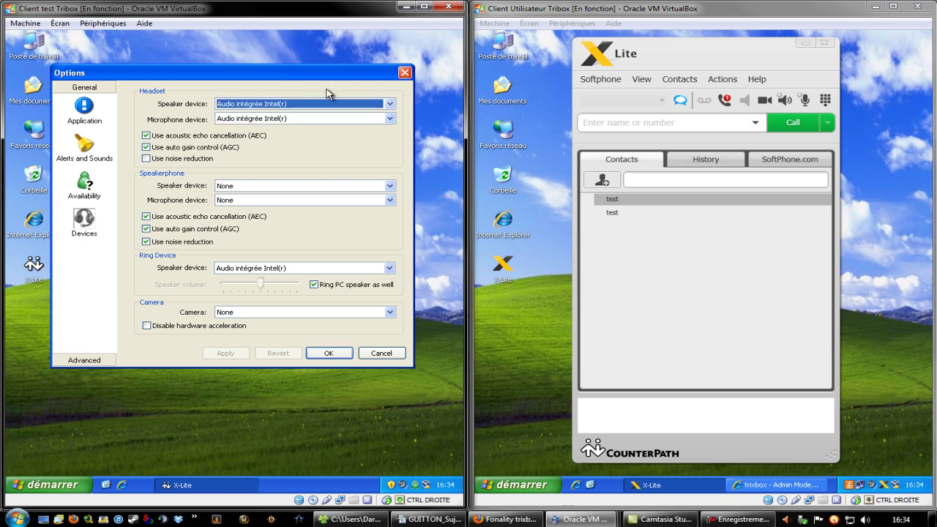
left_click(391, 106)
left_click(390, 107)
left_click(354, 147)
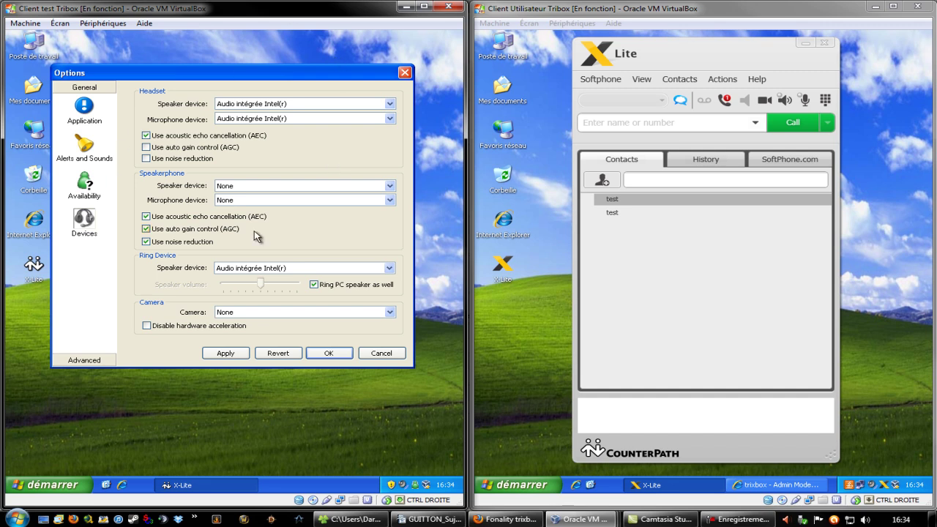
left_click_drag(215, 76, 216, 105)
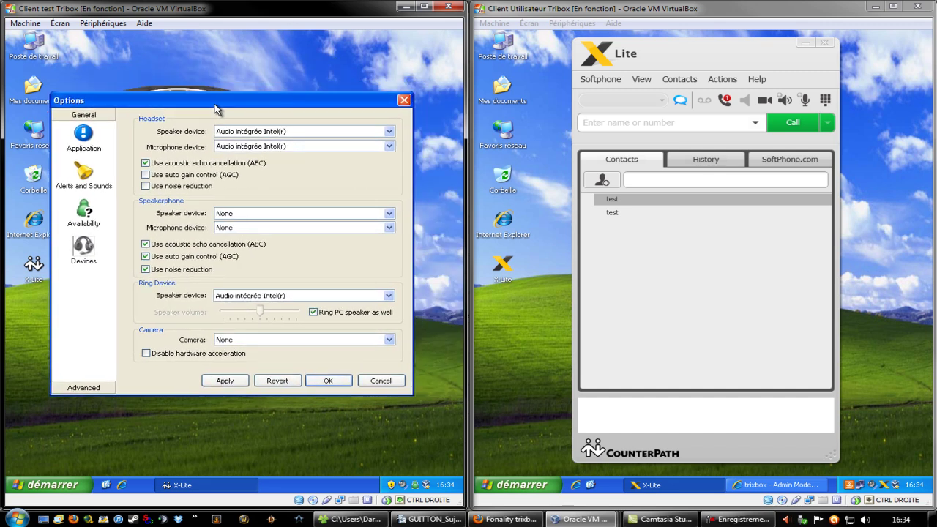
left_click(390, 132)
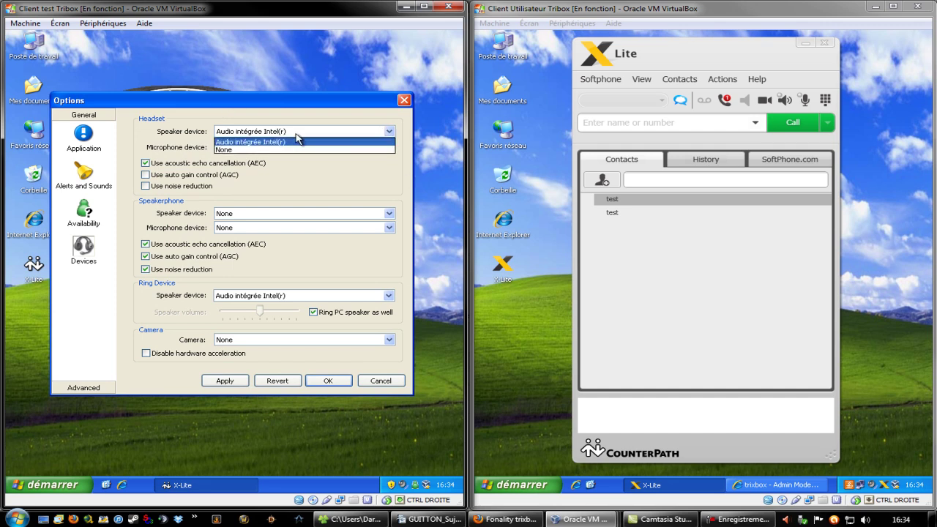
left_click(366, 133)
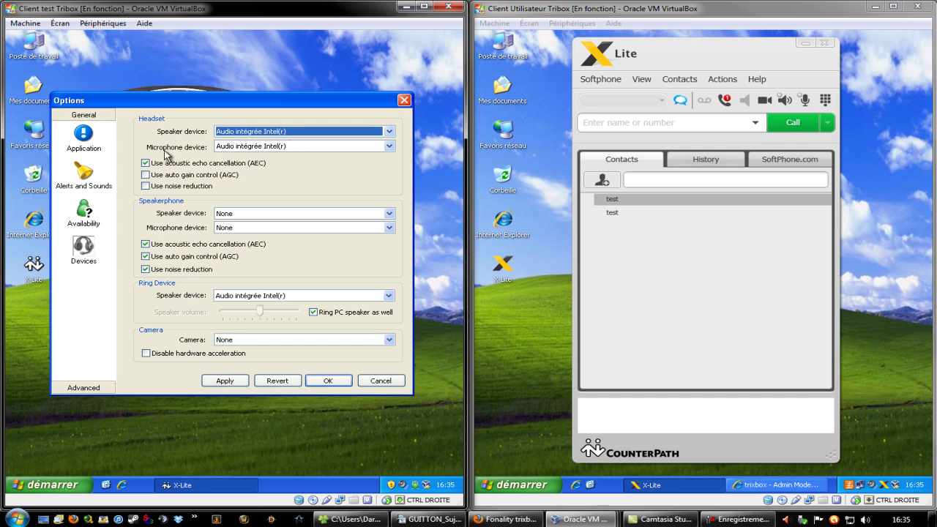
- Keep Audio intégrée Intel(r) as headset microphone, apply the settings and close Options
left_click(337, 150)
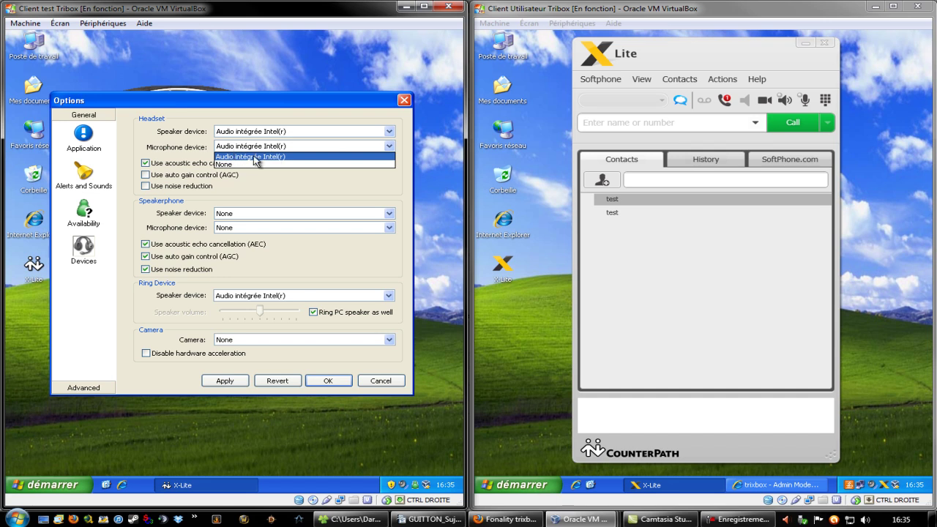
left_click(335, 147)
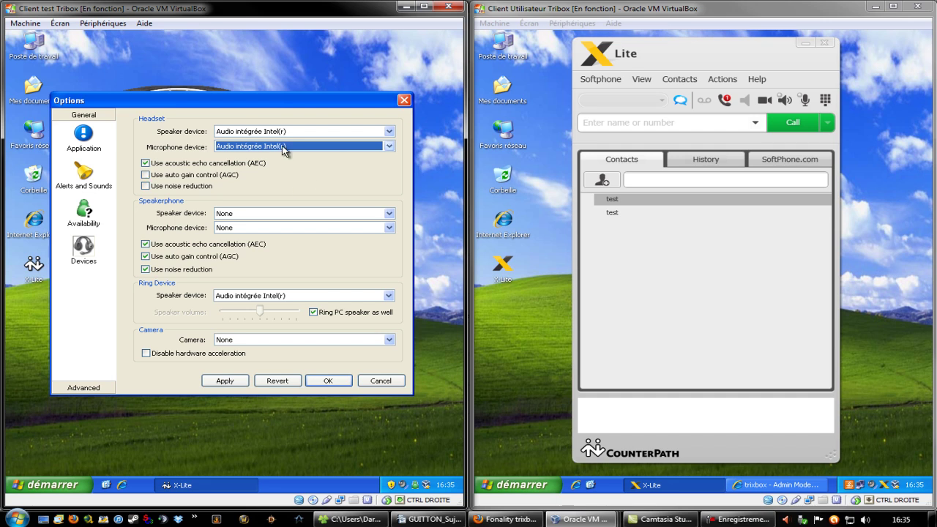
left_click(227, 379)
left_click(226, 381)
left_click(331, 382)
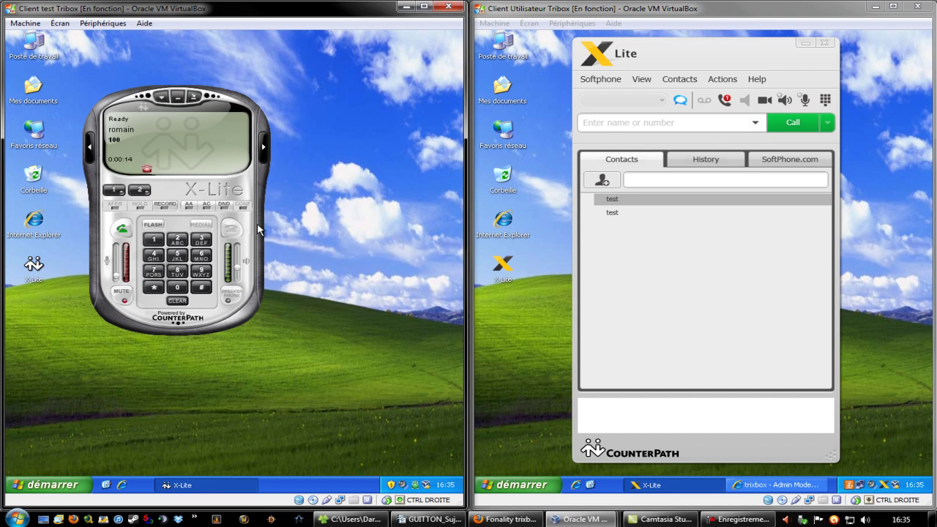
- Dial 100 from the left phone, decline it on the right, and hang up the busy call
left_click(154, 240)
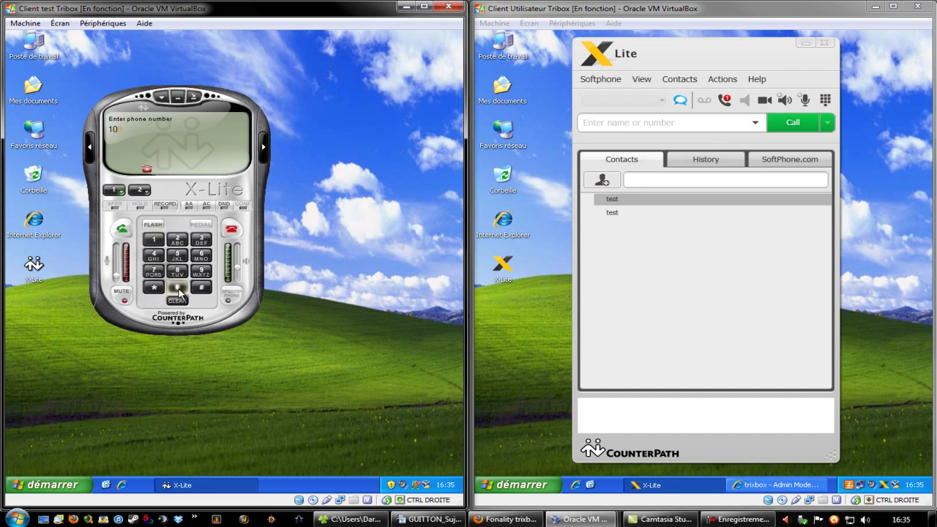
left_click(123, 230)
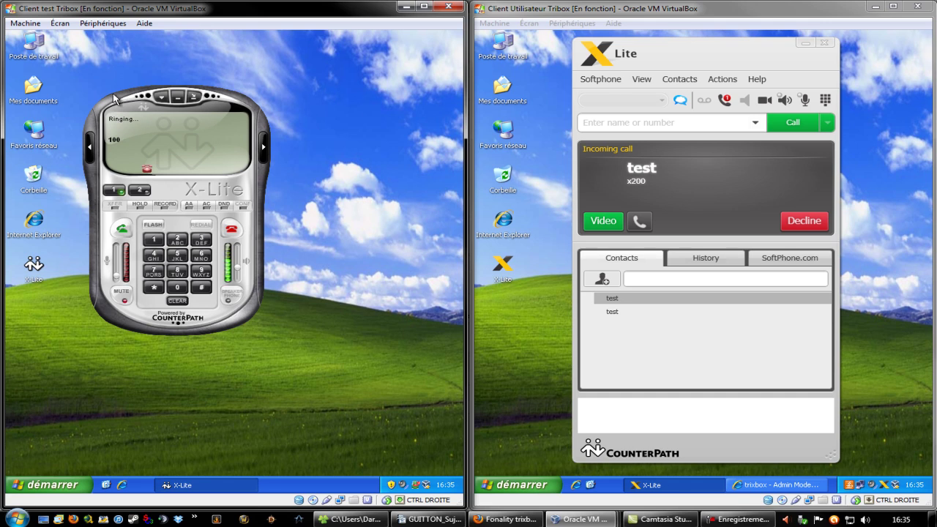
left_click_drag(139, 96, 190, 96)
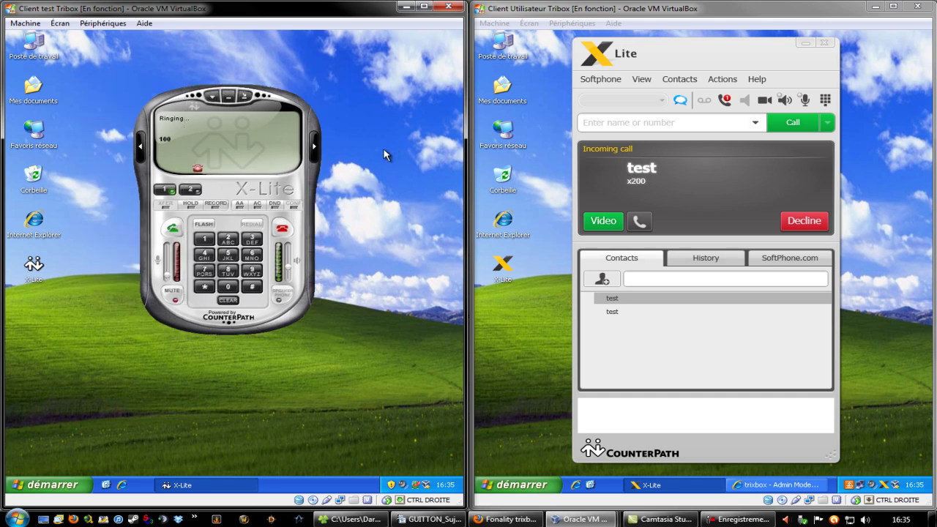
left_click(787, 221)
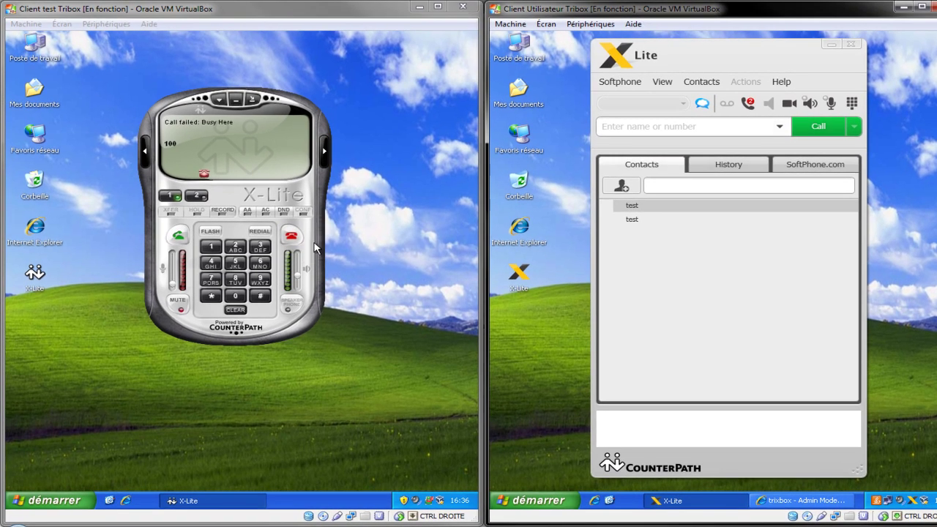
left_click(291, 235)
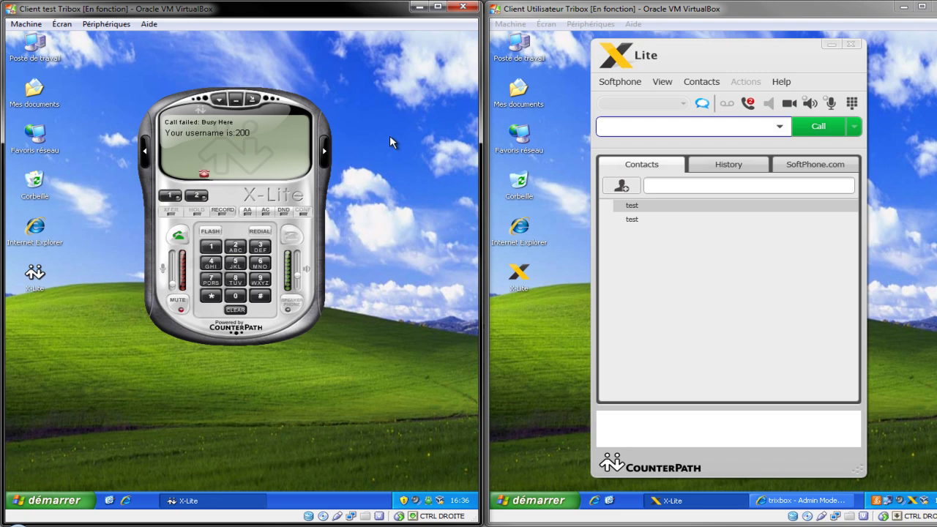
left_click_drag(275, 139, 274, 142)
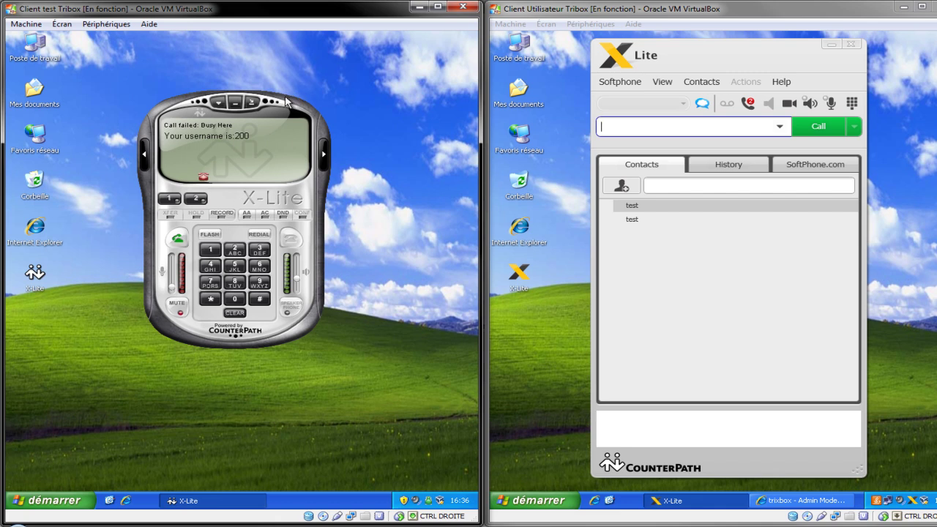
left_click(325, 155)
left_click(468, 155)
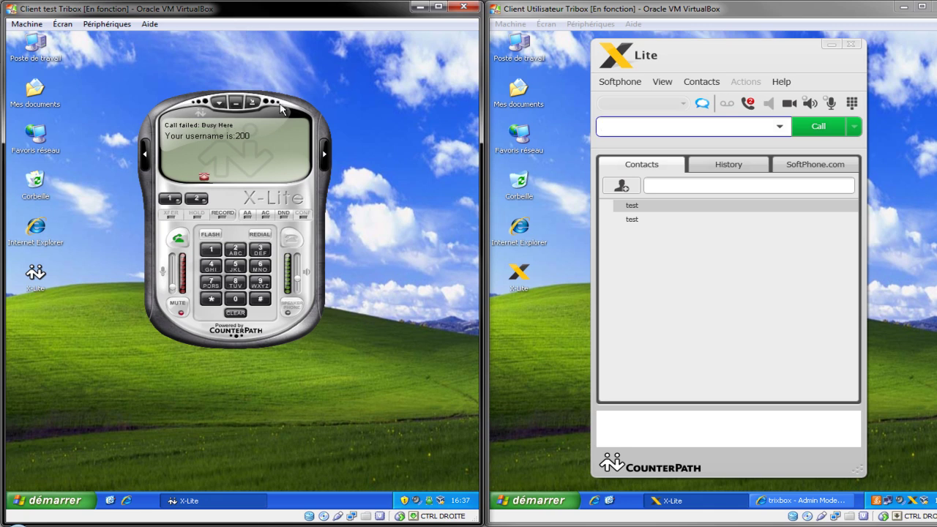
left_click_drag(268, 105, 286, 122)
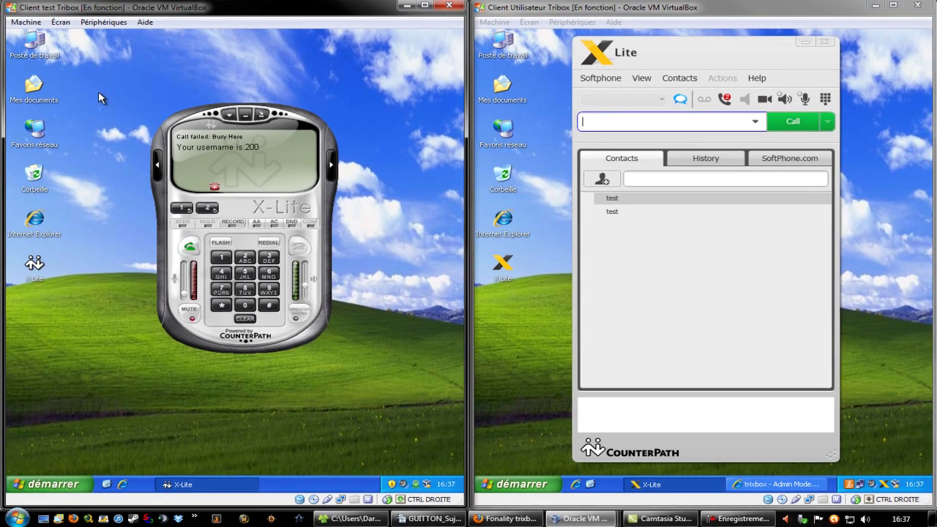
left_click_drag(98, 91, 390, 358)
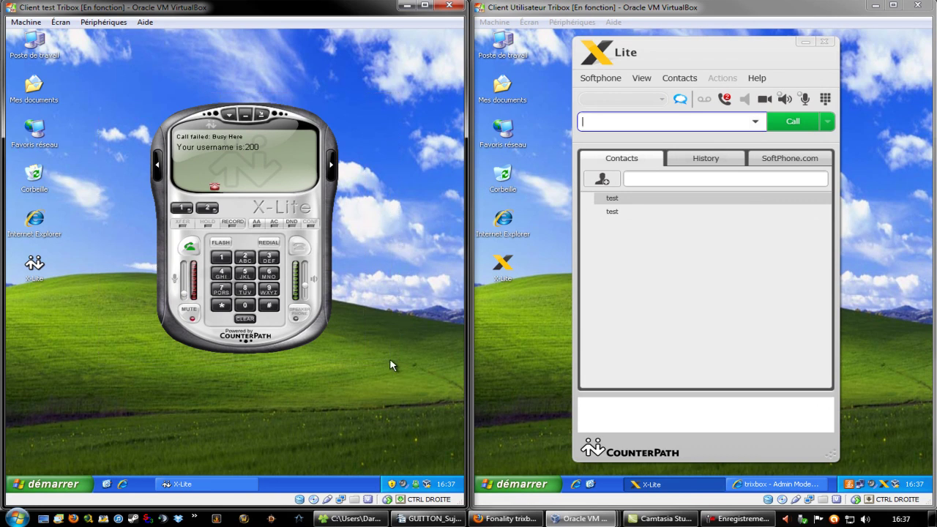
- Reposition the left and right softphone windows and switch focus between the two VMs
left_click_drag(108, 102, 383, 362)
mouse_move(182, 117)
left_mouse_down()
mouse_move(178, 92)
mouse_move(181, 128)
left_mouse_up()
left_click_drag(720, 47, 739, 49)
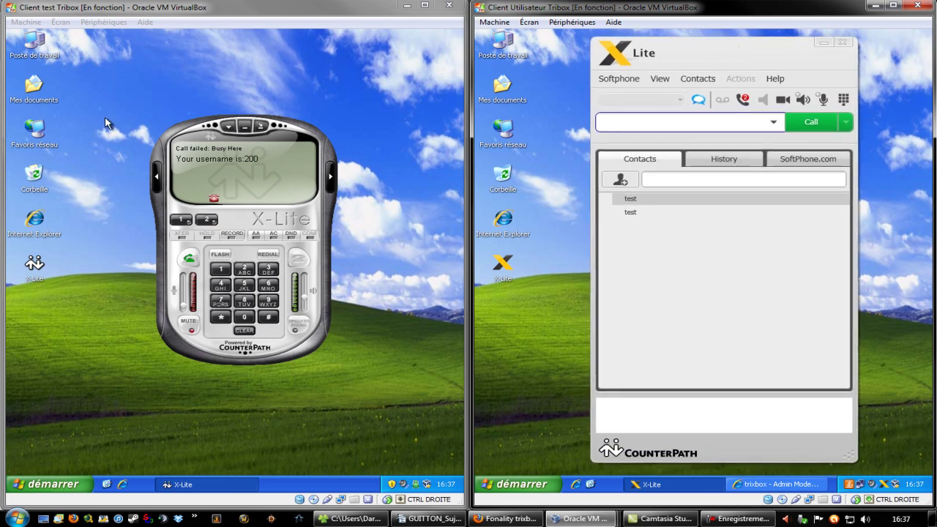
left_click(323, 382)
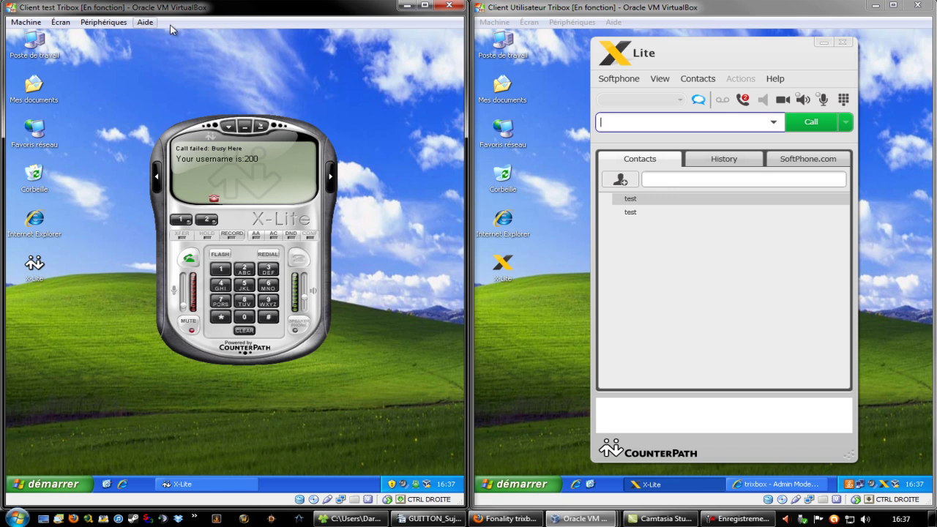
left_click(799, 16)
- Power off the Client test Tribox machine with Éteindre la machine
left_click_drag(107, 90, 374, 381)
left_click_drag(122, 86, 357, 375)
left_click_drag(145, 139, 373, 378)
left_click_drag(104, 93, 392, 374)
left_click_drag(117, 161, 352, 373)
left_click(457, 9)
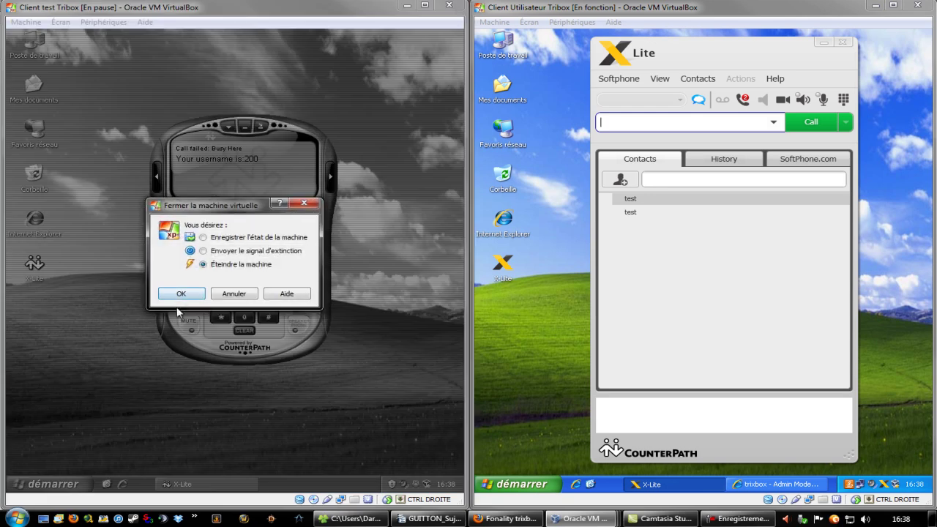
left_click(182, 296)
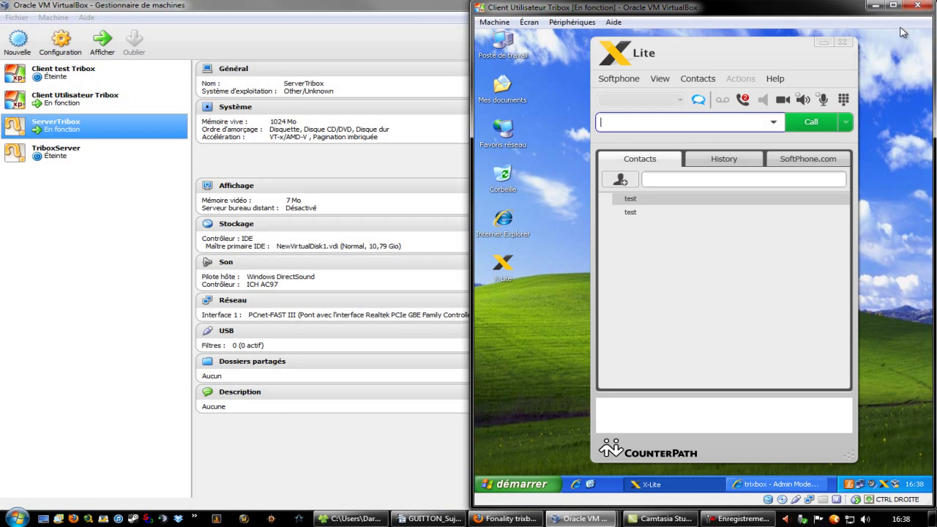
- Power off the Client Utilisateur Tribox and ServerTribox machines with Éteindre la machine
left_click(917, 8)
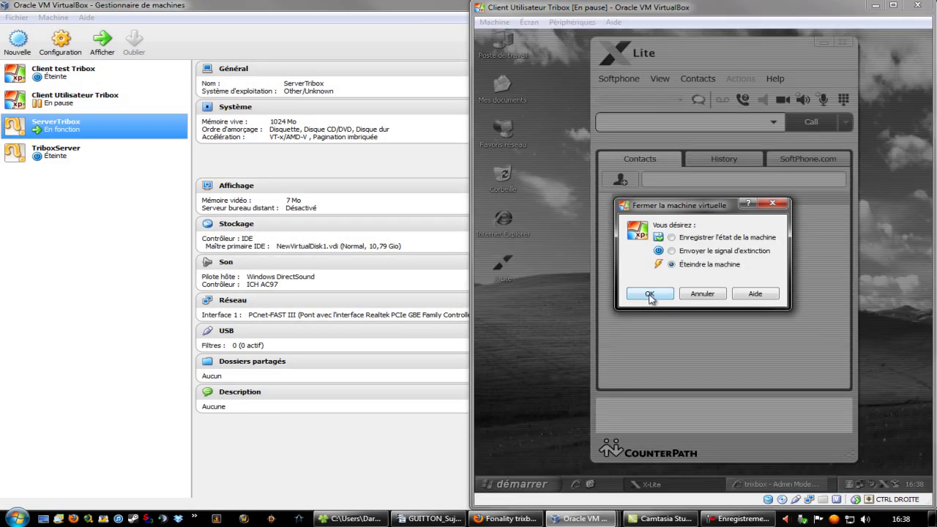
left_click(649, 294)
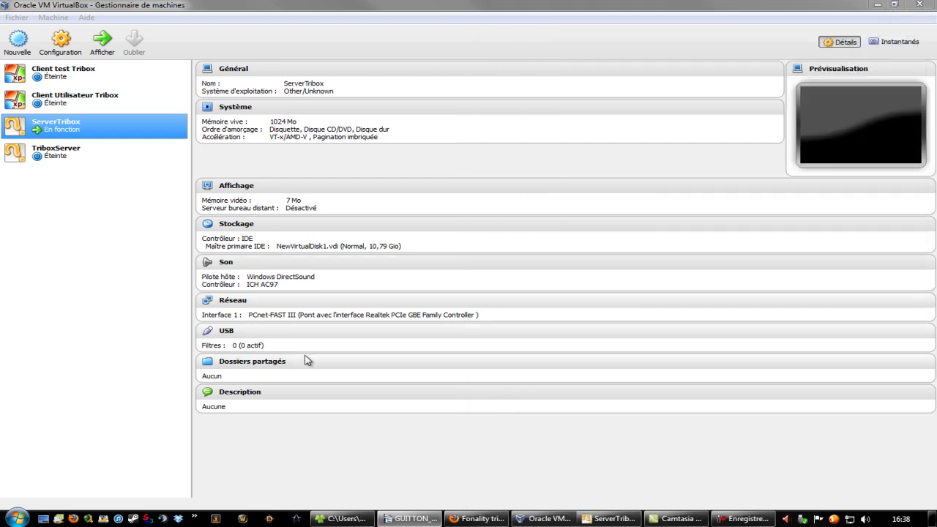
left_click(102, 42)
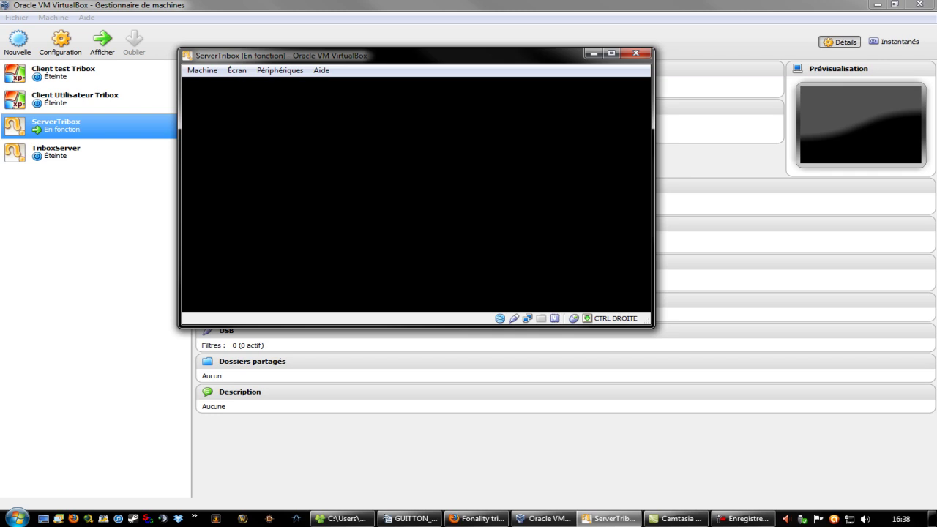
key("Return")
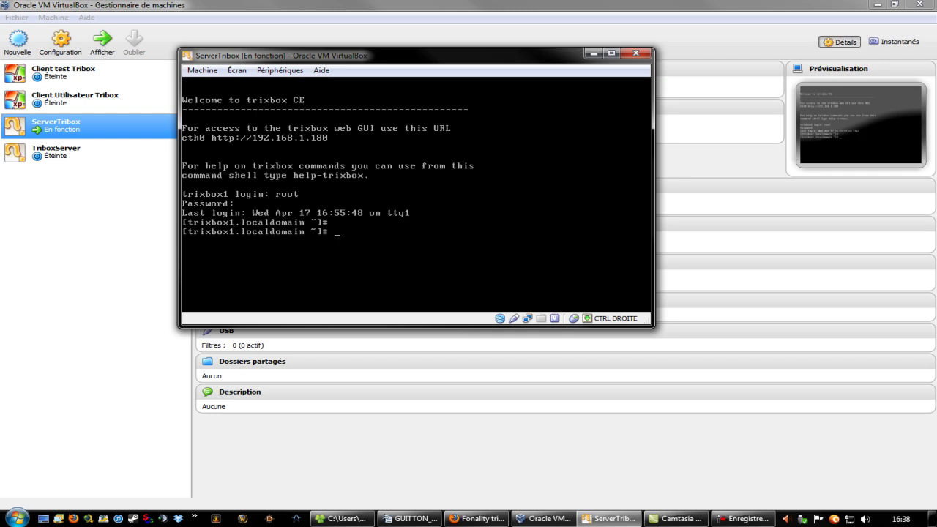
left_click(635, 53)
left_click(366, 228)
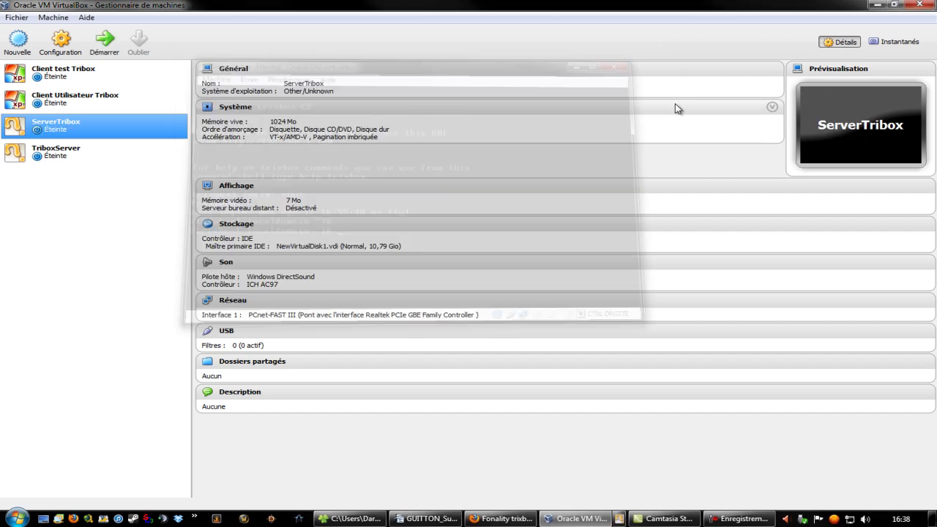
- Close the VirtualBox Manager and move the VM Tribox Explorer window into place
left_click(920, 4)
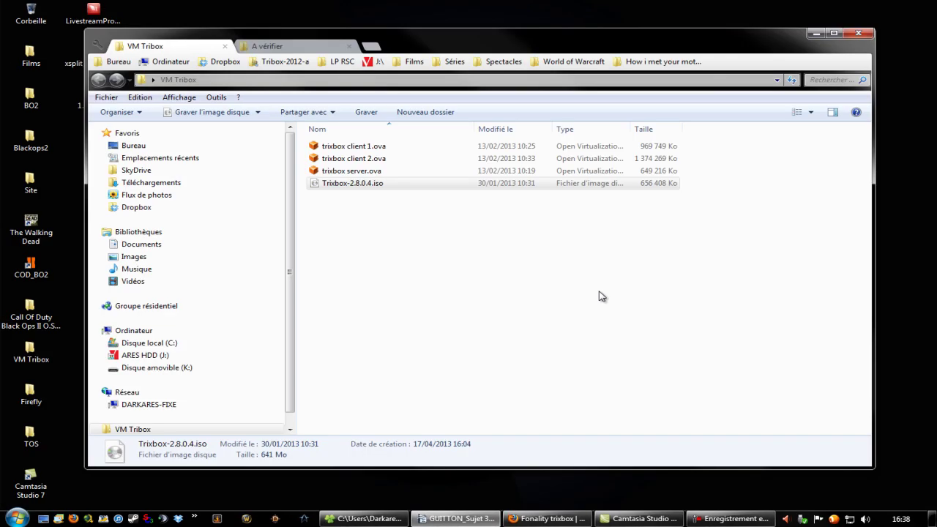
left_click(648, 522)
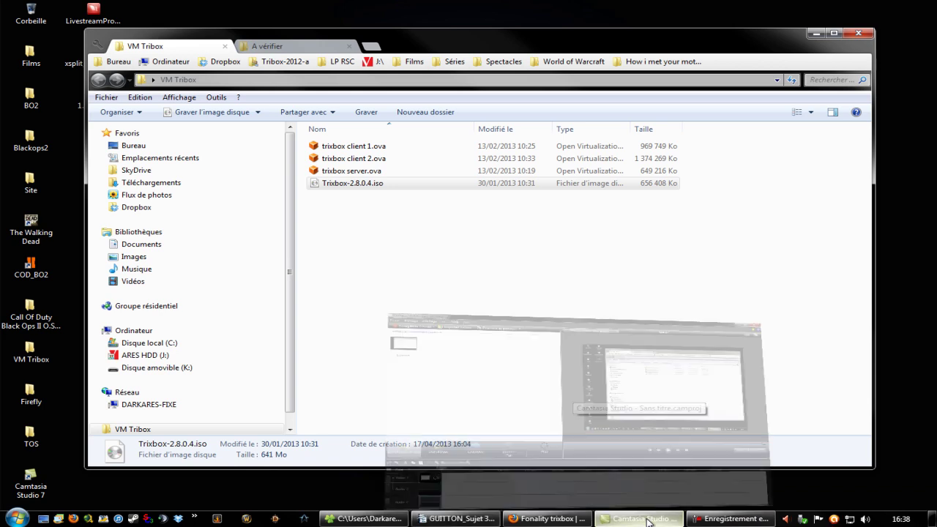
left_click(648, 522)
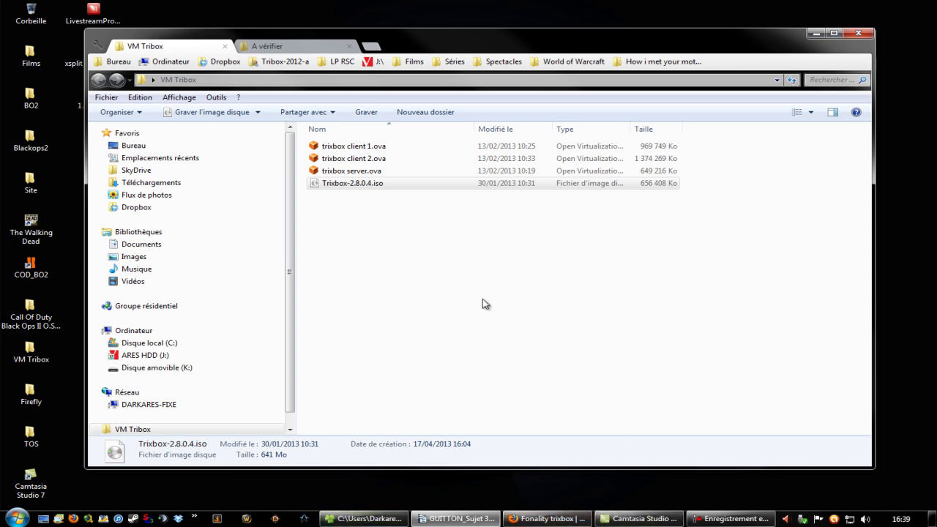
left_click_drag(484, 43, 539, 18)
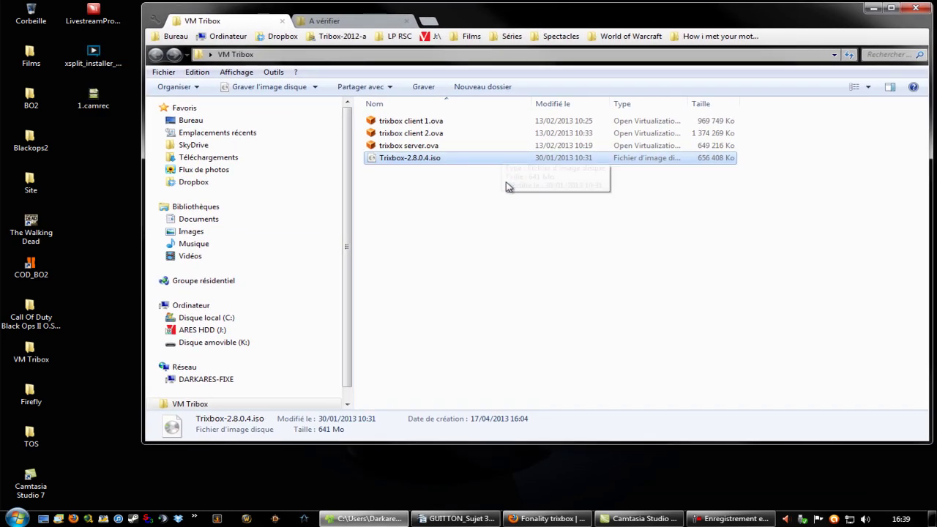
- Go back in Firefox to the tribox2012a.free.fr home page and look over its header text
left_click(554, 520)
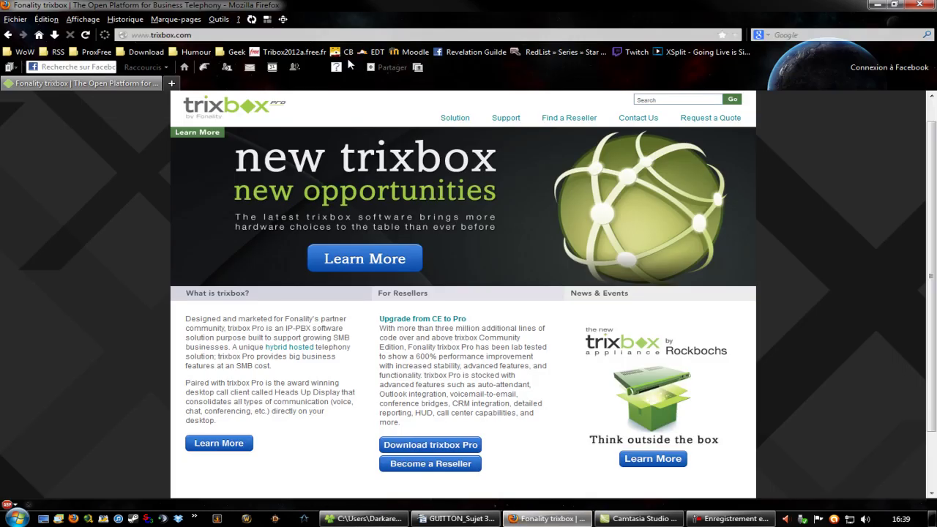
left_click(6, 34)
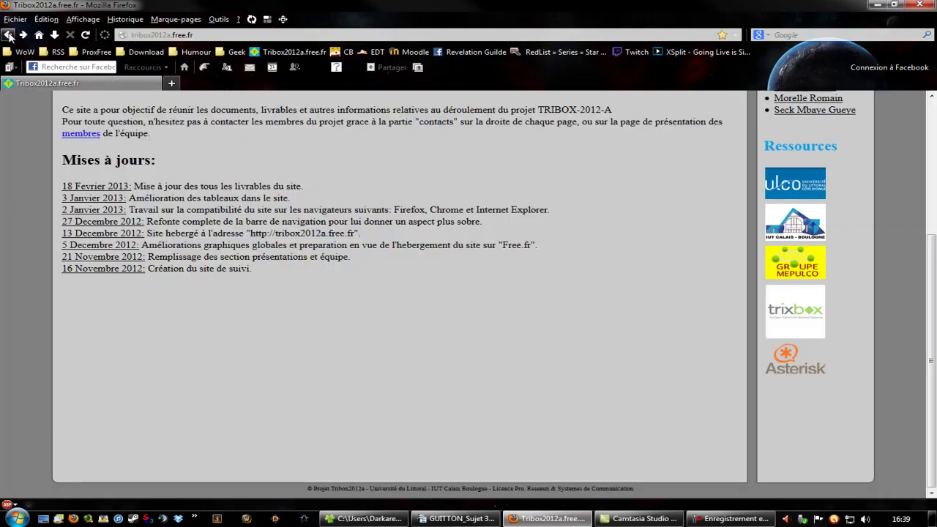
scroll(516, 379, "up", 5)
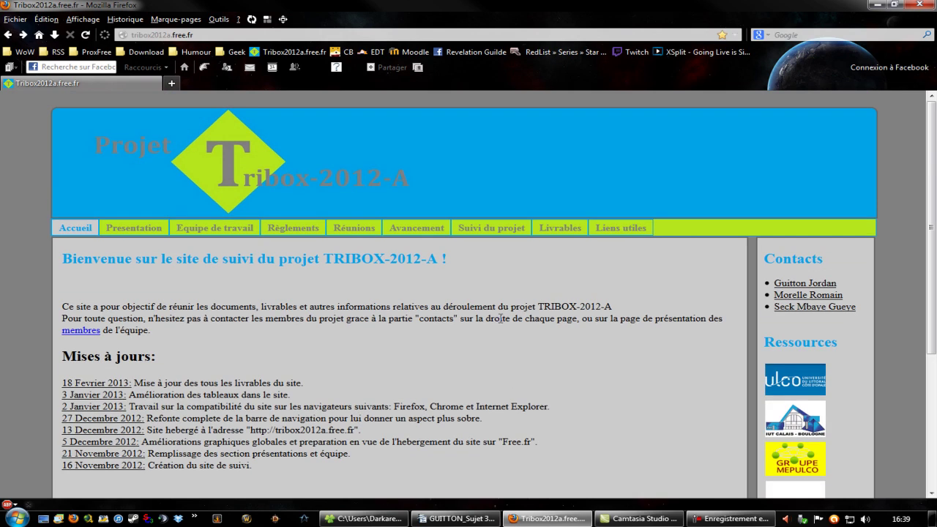
scroll(499, 323, "down", 2)
scroll(498, 317, "up", 2)
scroll(503, 279, "down", 2)
scroll(491, 280, "up", 2)
left_click_drag(62, 101, 636, 319)
left_click(537, 165)
- Scroll through the 'Mises à jours' updates list down to 18 Fevrier 2013
scroll(373, 332, "down", 2)
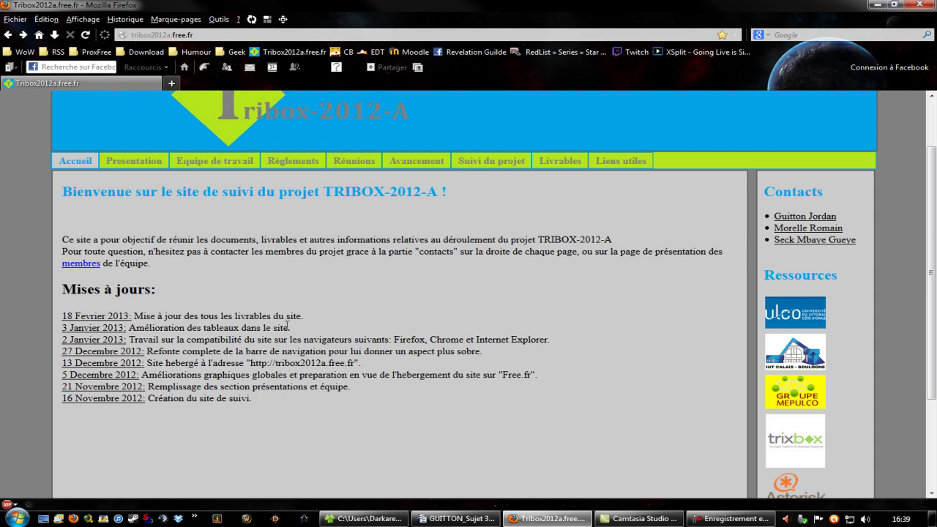
scroll(152, 296, "down", 3)
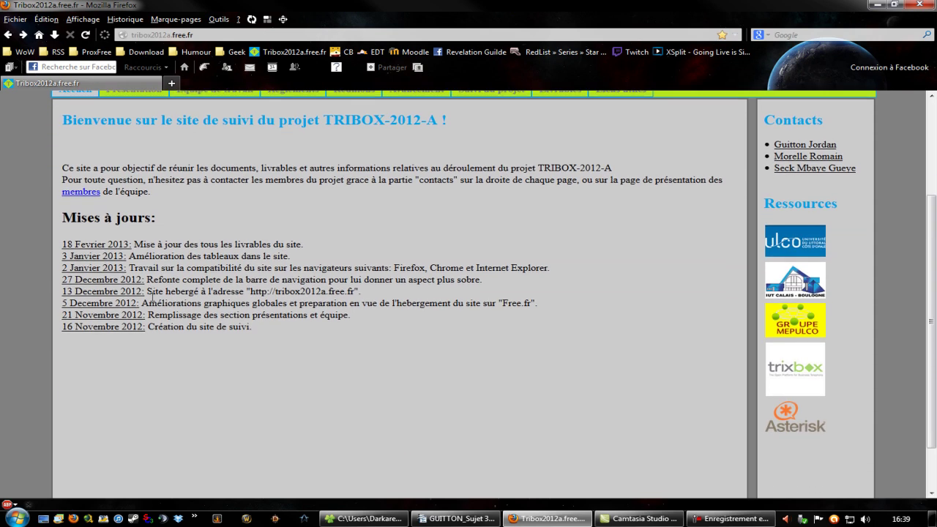
scroll(152, 300, "up", 5)
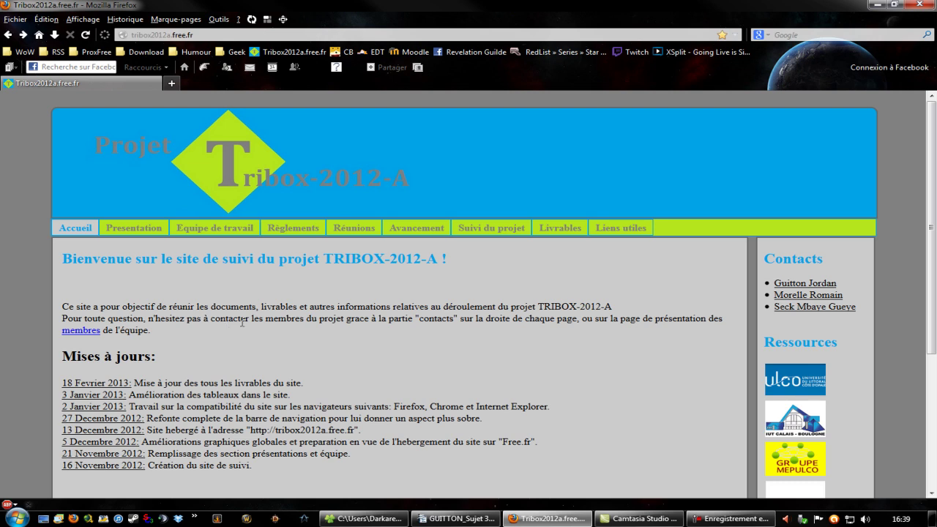
scroll(565, 285, "down", 2)
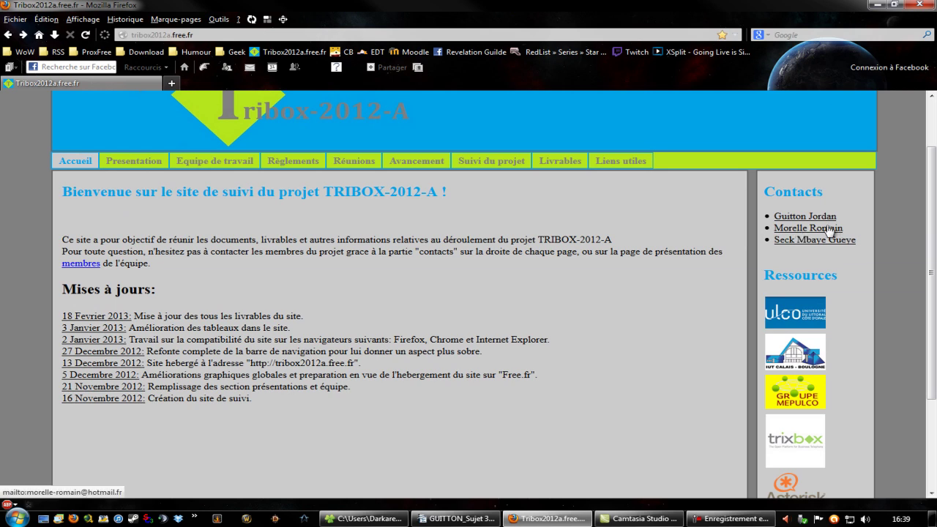
scroll(400, 290, "up", 2)
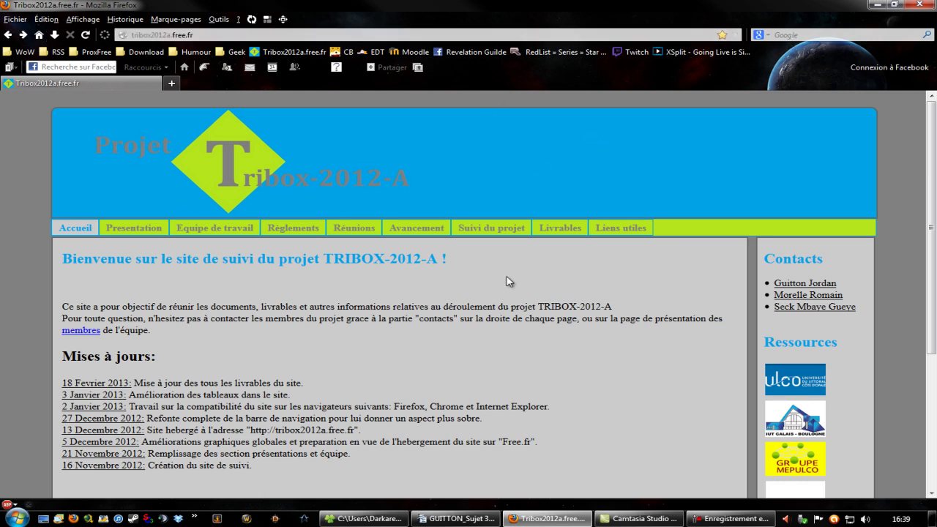
scroll(512, 311, "down", 5)
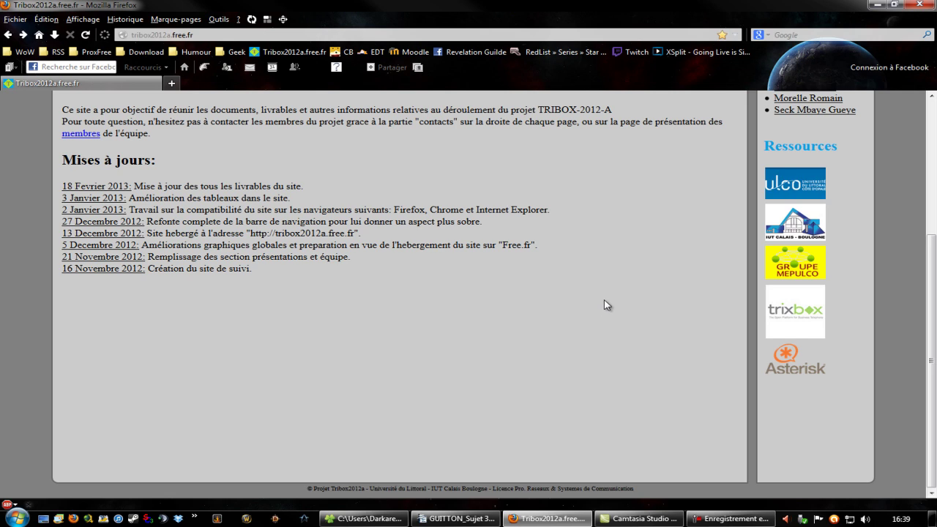
scroll(879, 305, "up", 5)
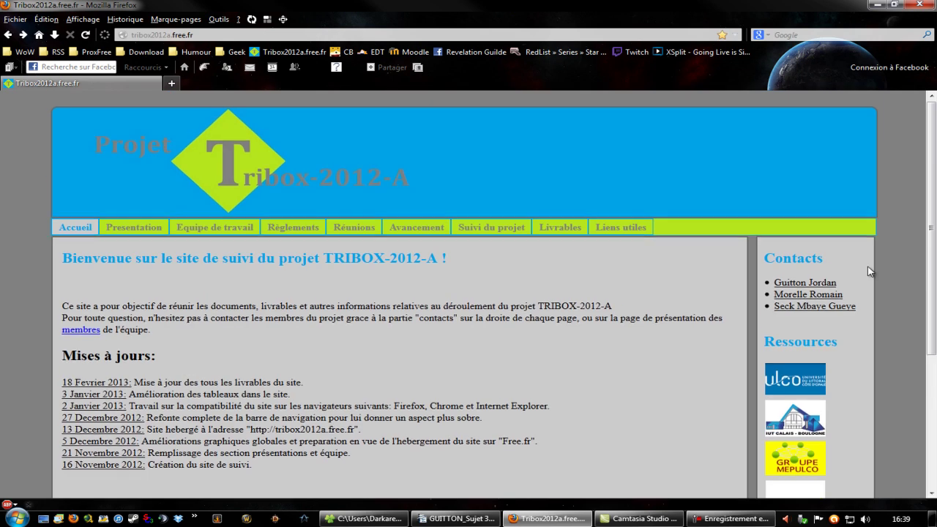
scroll(869, 273, "down", 2)
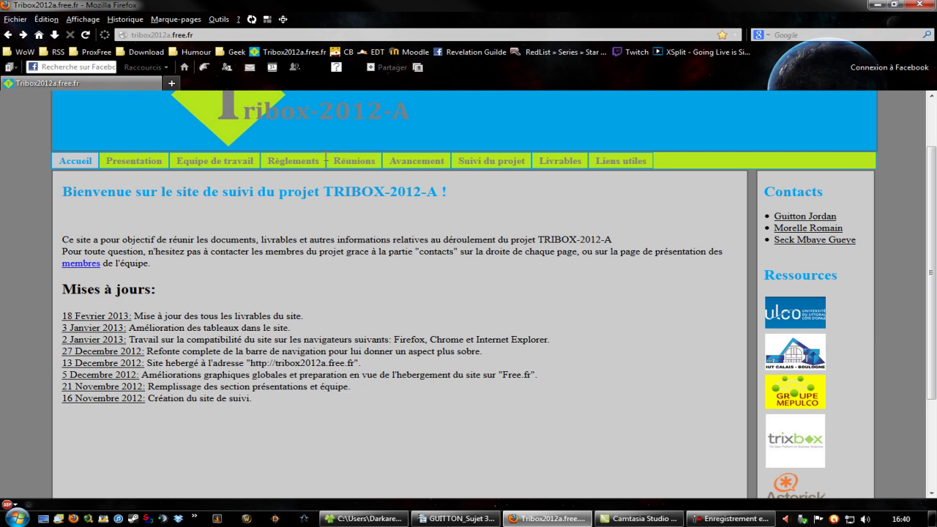
left_click(178, 161)
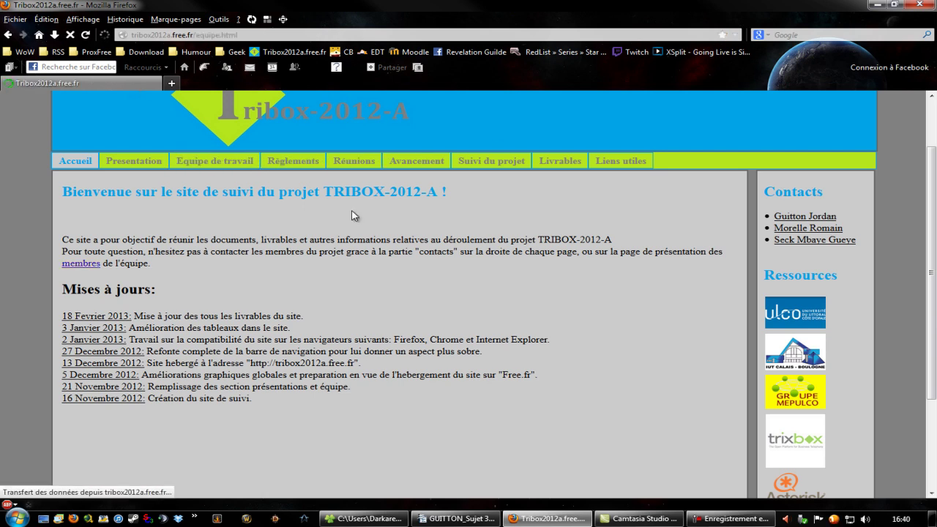
scroll(476, 300, "down", 5)
scroll(476, 300, "up", 2)
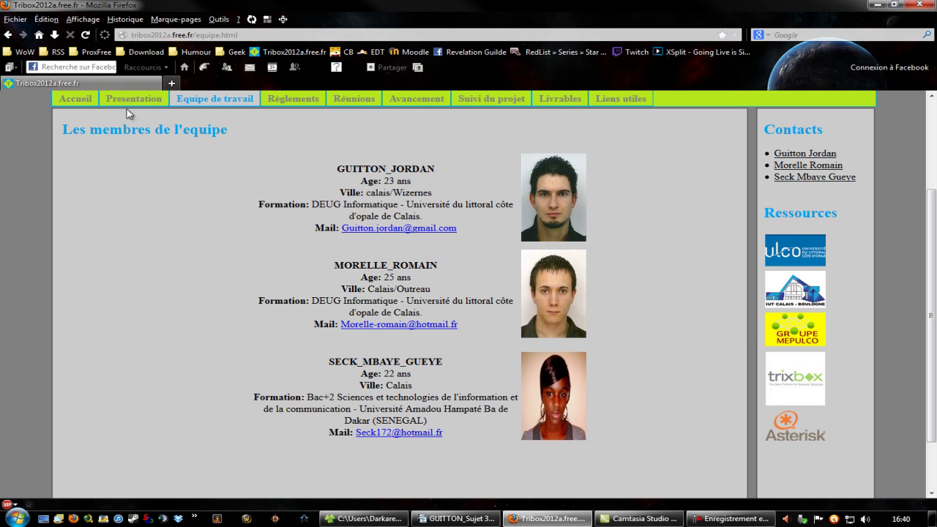
left_click(7, 34)
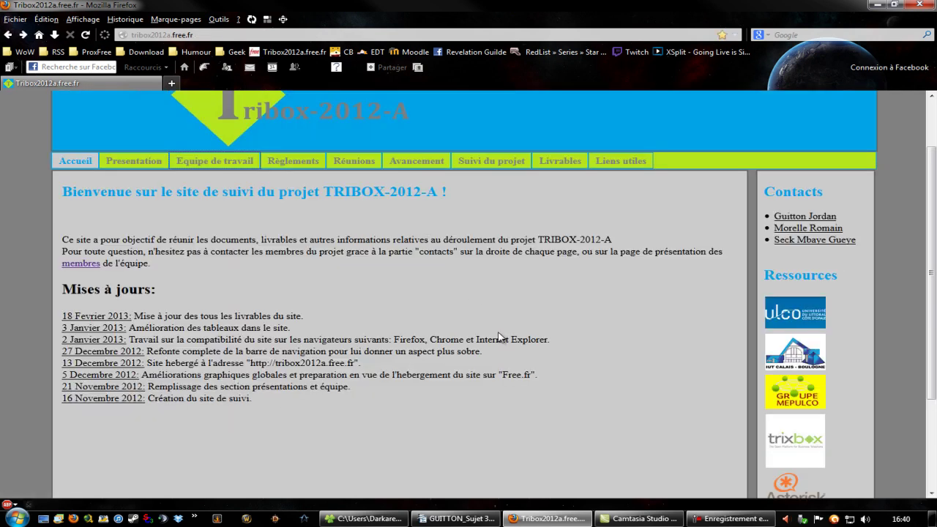
scroll(617, 271, "down", 2)
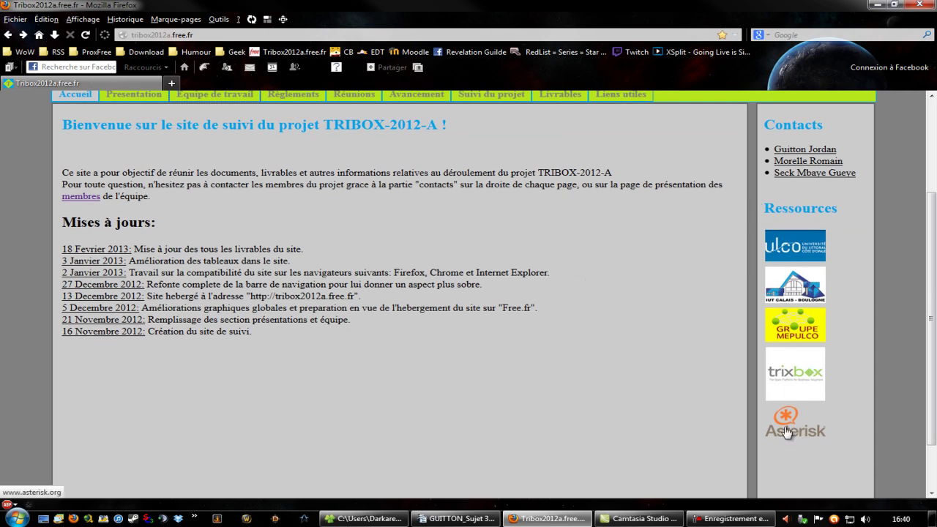
scroll(614, 356, "up", 2)
scroll(615, 359, "down", 2)
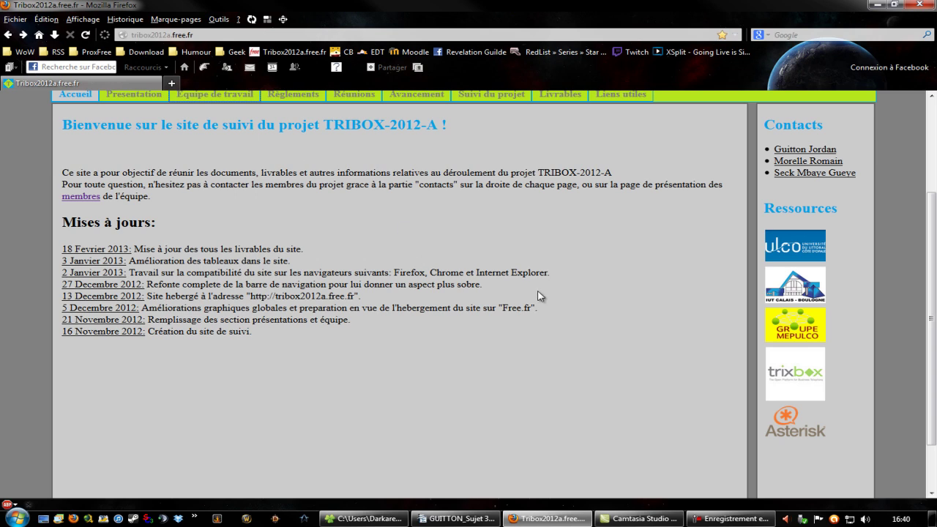
scroll(539, 295, "down", 2)
scroll(636, 341, "up", 4)
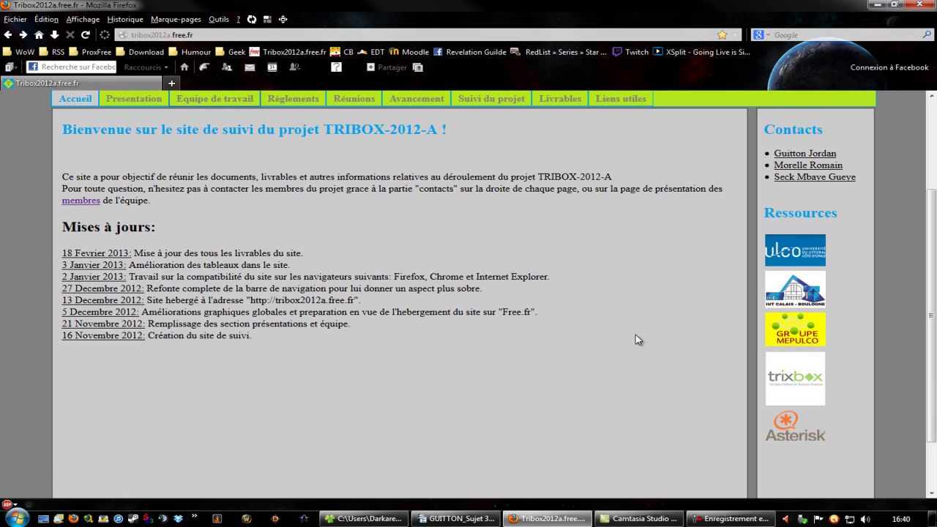
scroll(636, 338, "up", 1)
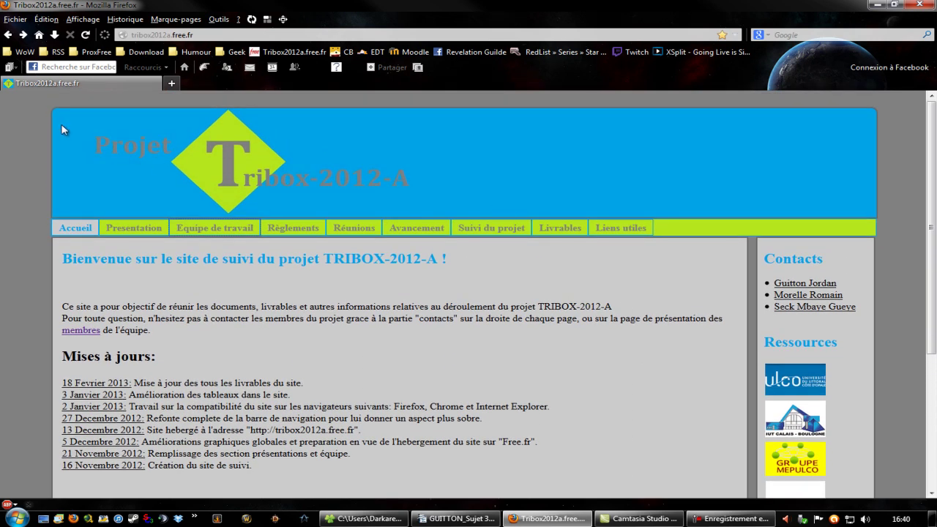
left_click_drag(42, 100, 795, 285)
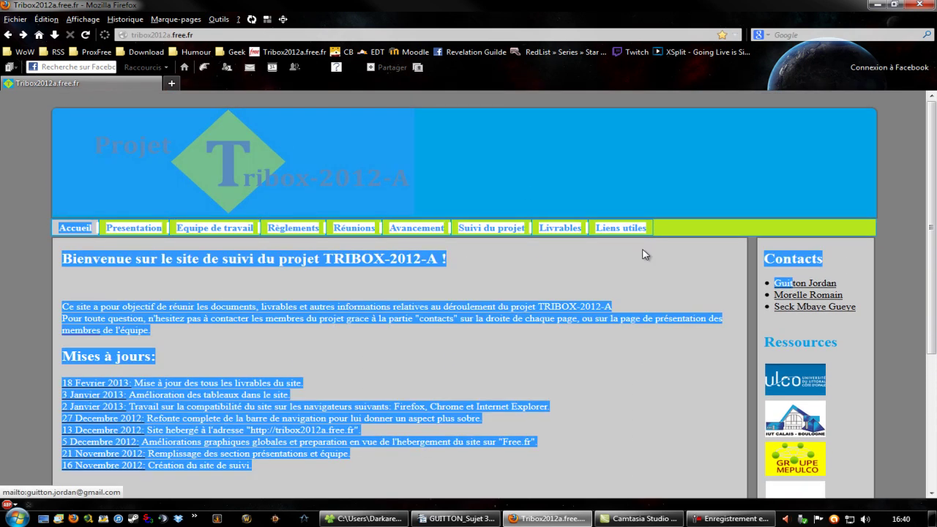
- Clear the Explorer selection and launch Oracle VM VirtualBox from the quick-launch overflow menu
left_click(637, 255)
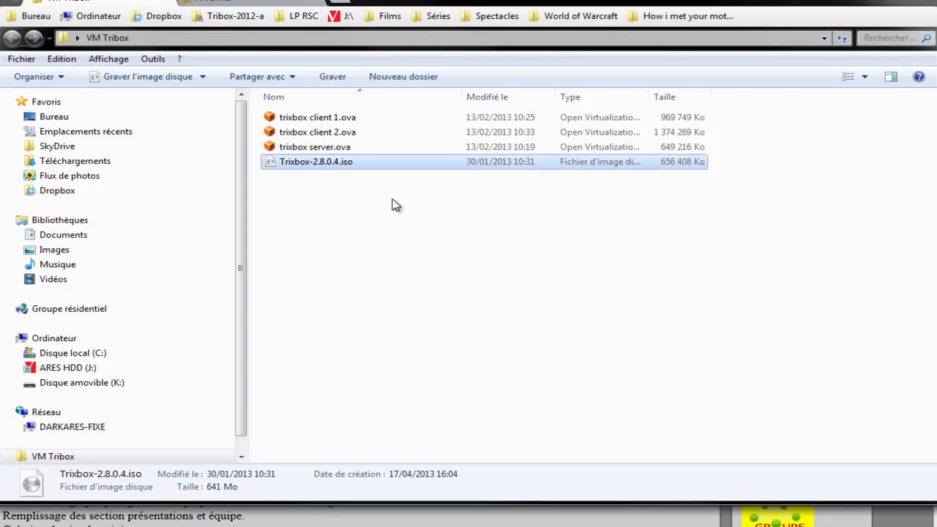
left_click(483, 275)
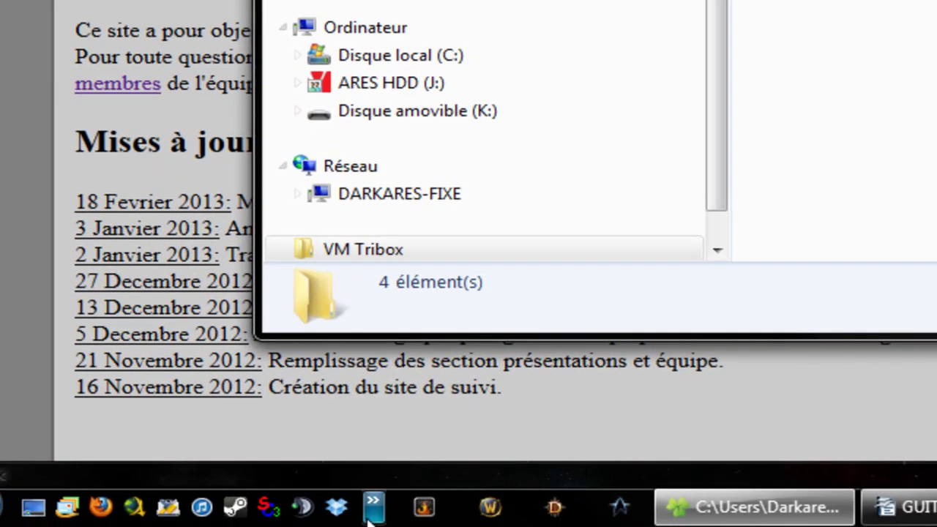
left_click(371, 502)
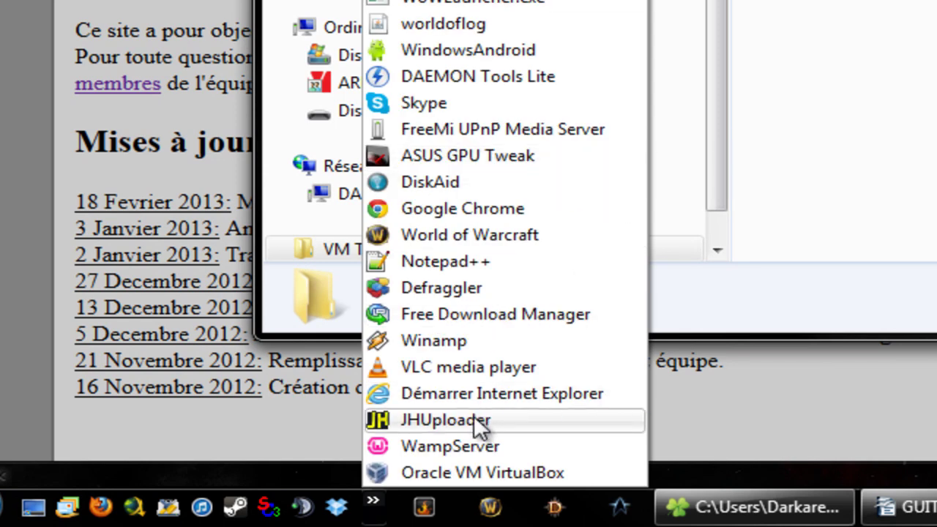
left_click(474, 472)
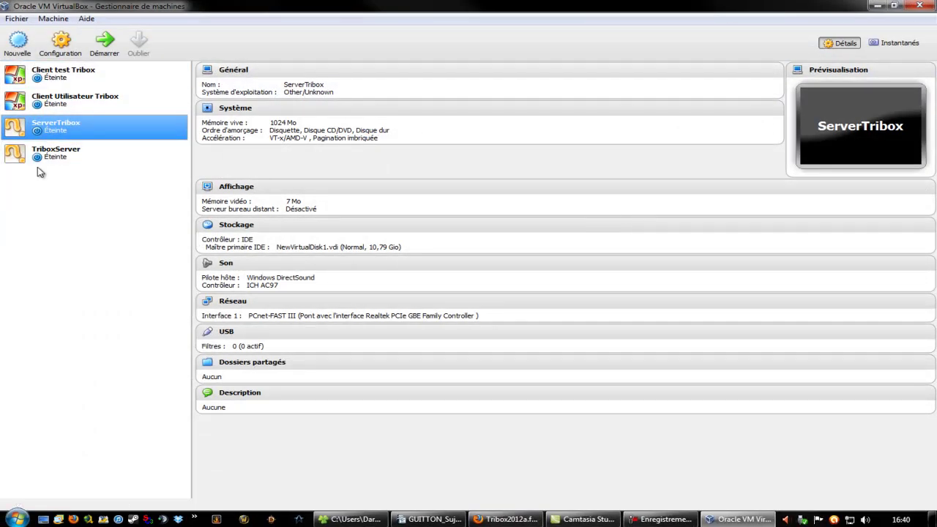
- Check each Tribox machine shows as Éteinte, close the manager, and select Trixbox-2.8.0.4.iso
left_click(92, 79)
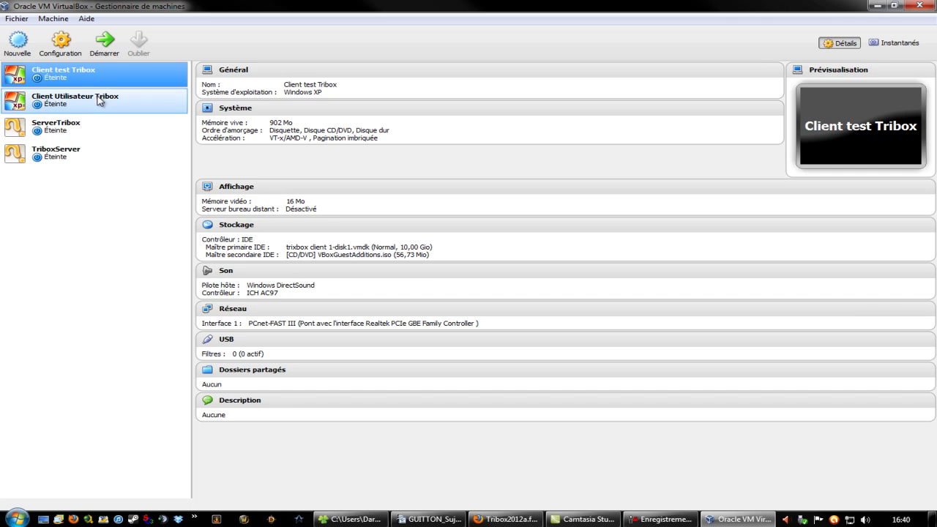
left_click(106, 108)
left_click(117, 78)
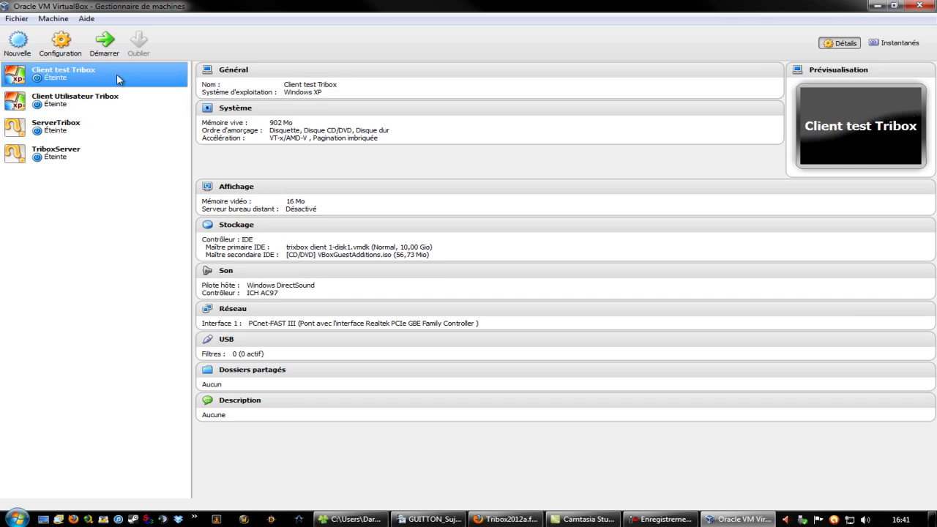
left_click(100, 126)
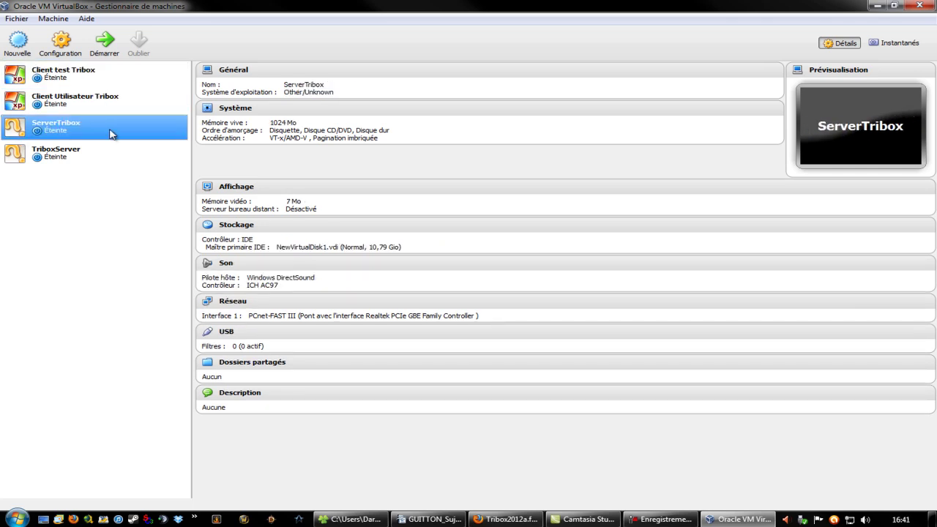
left_click(919, 6)
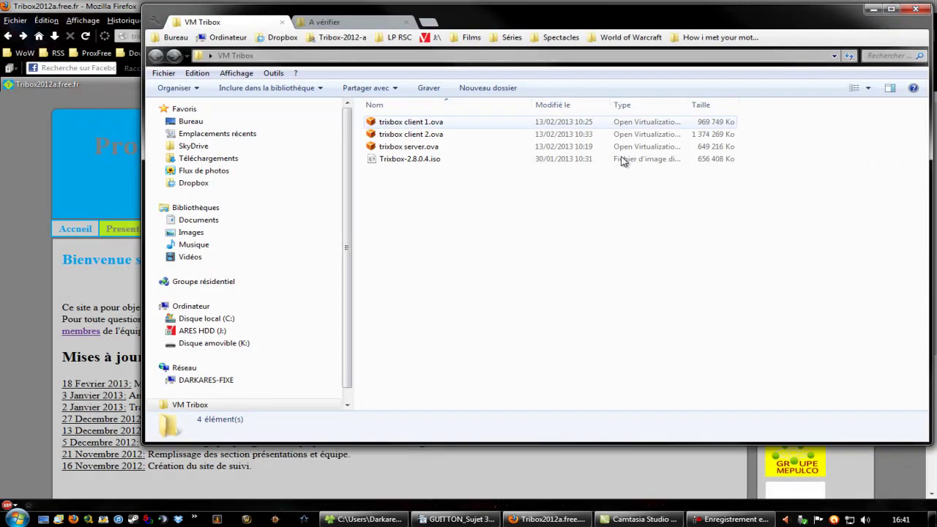
left_click(475, 162)
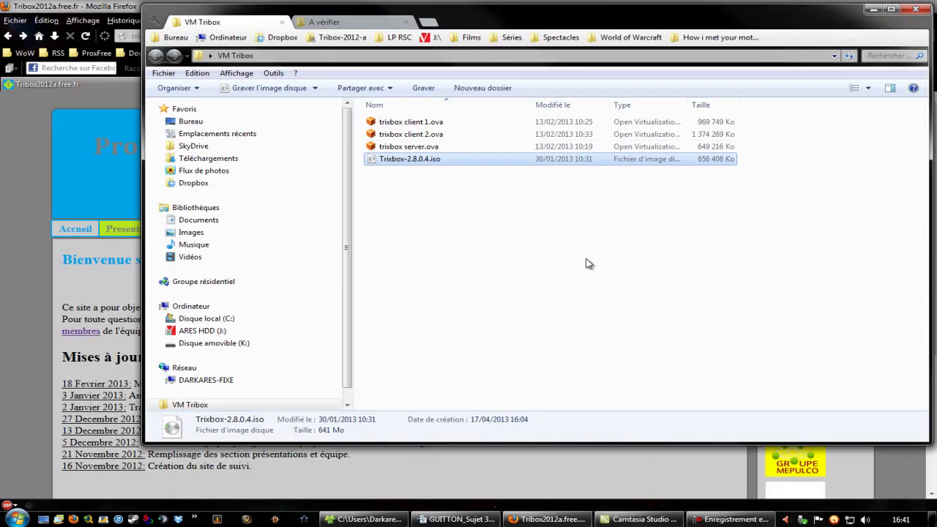